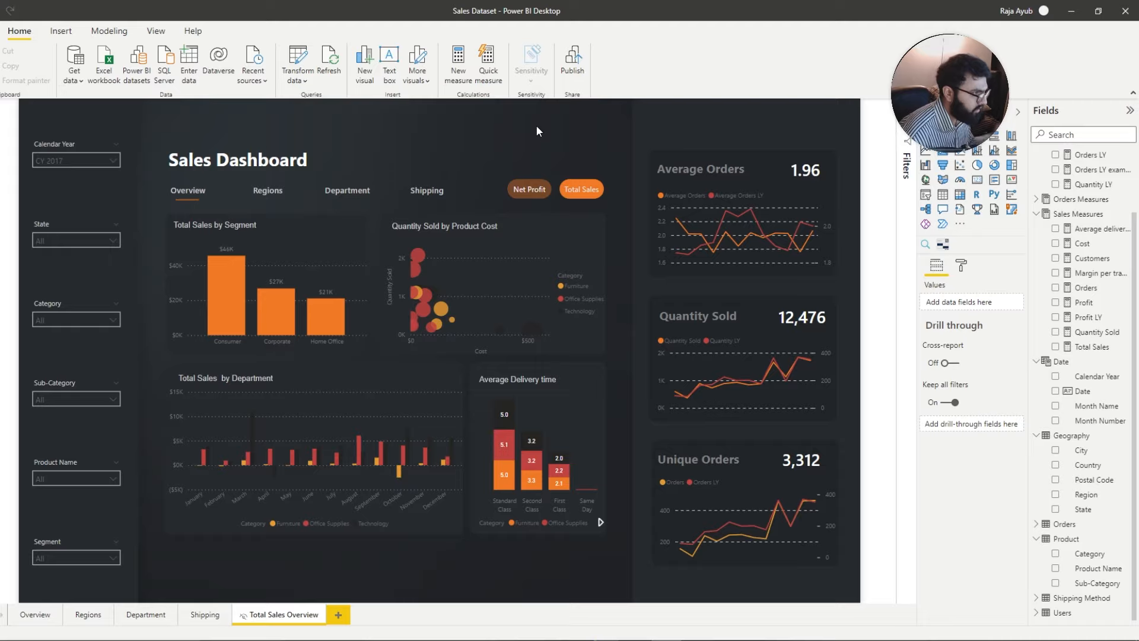
Step: Switch the sales dashboard's Overview page to net profit and go to the Regions page
{"action": "left_click", "coordinate": [529, 188]}
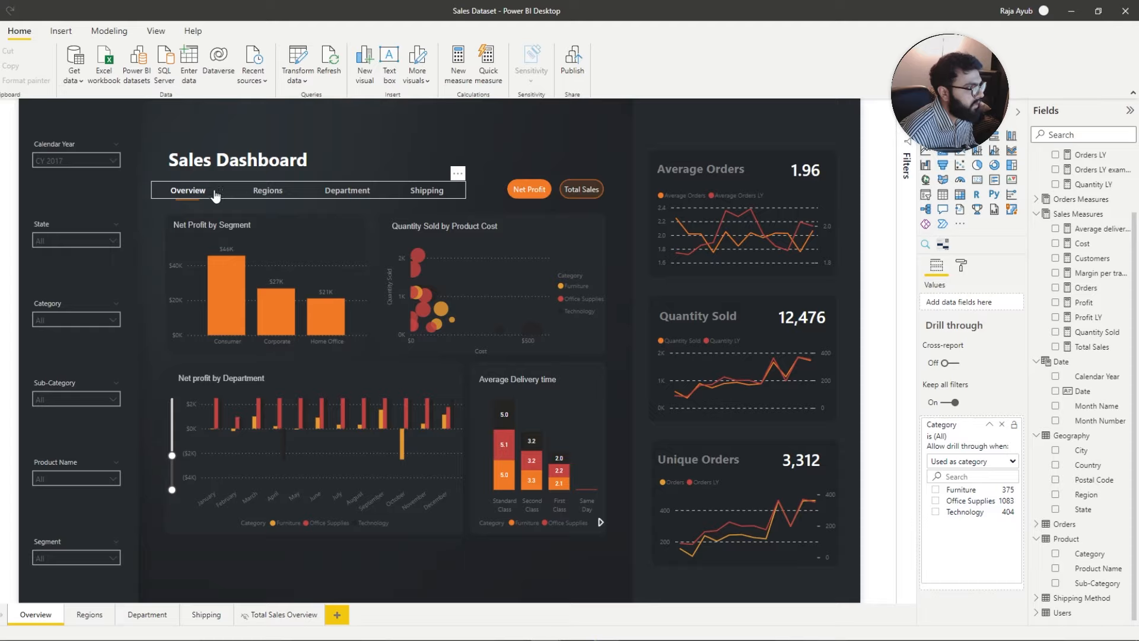
{"action": "left_click", "coordinate": [280, 195], "text": "ctrl"}
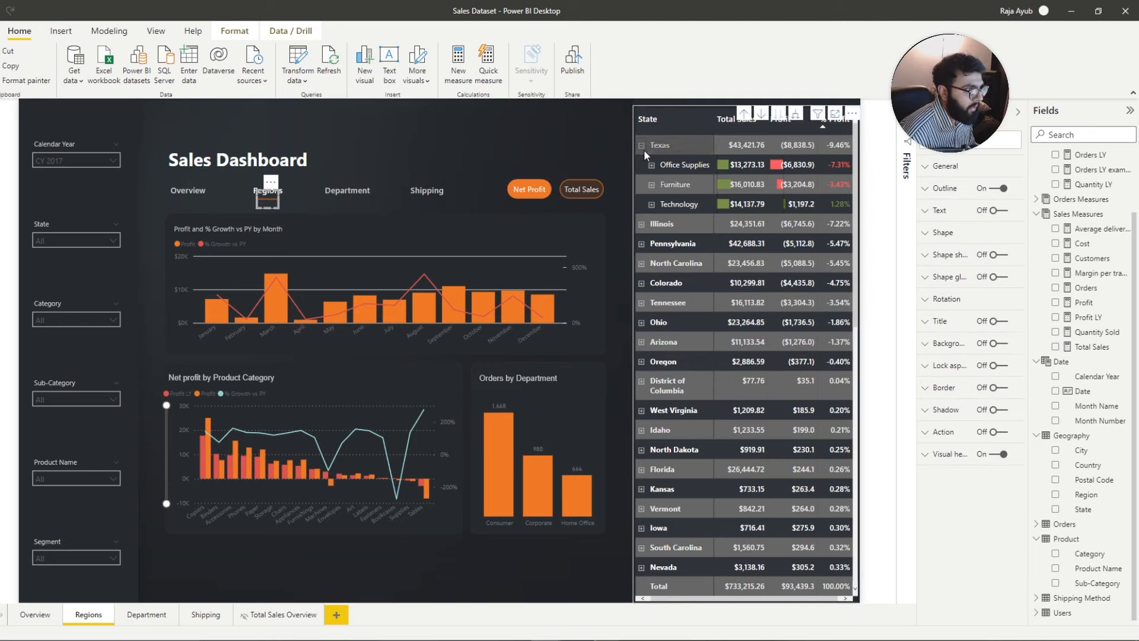
Step: Collapse Texas in the state table, sort the states by profit percentage in descending order, and expand California
{"action": "left_click", "coordinate": [641, 145]}
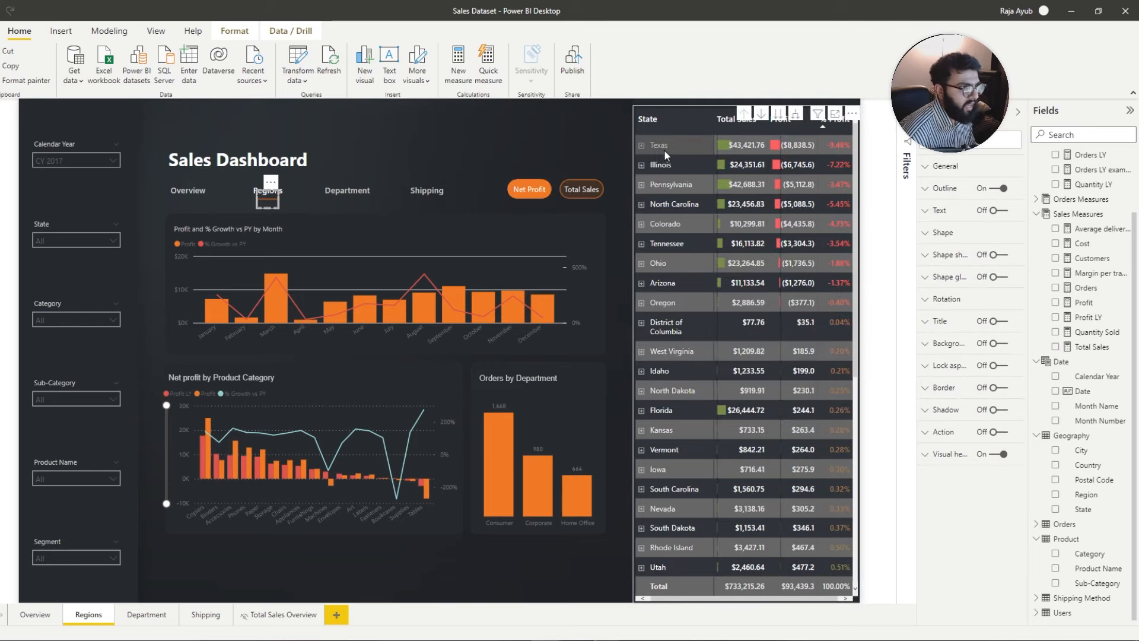
{"action": "left_click", "coordinate": [822, 125]}
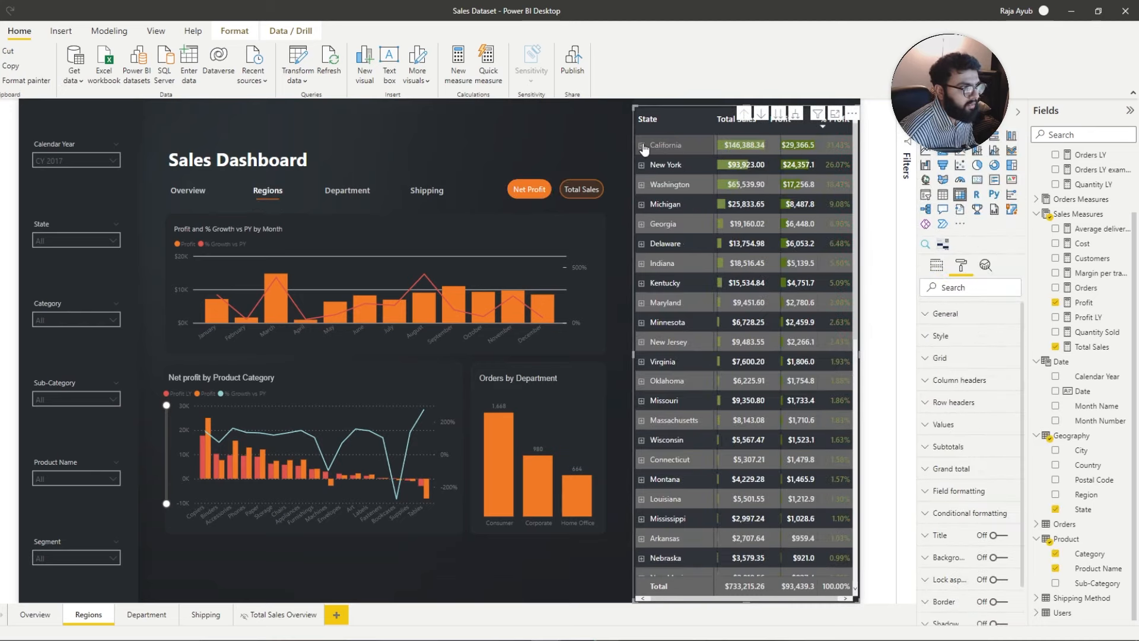
{"action": "left_click", "coordinate": [641, 146]}
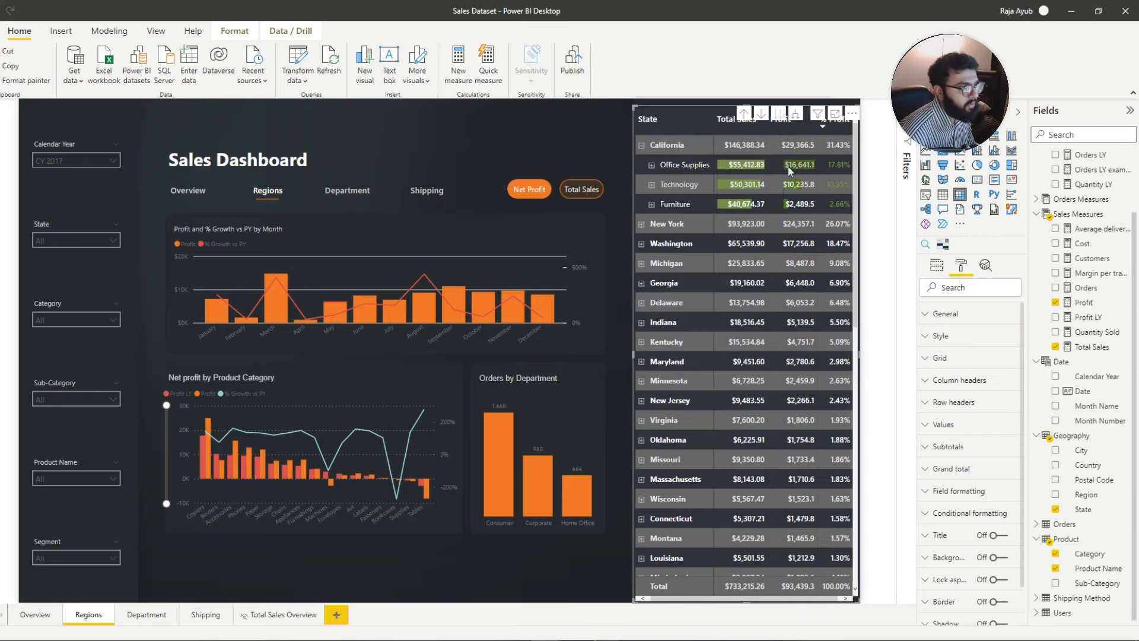
Step: View the dashboard's Department page and return to the Overview page
{"action": "left_click", "coordinate": [349, 190]}
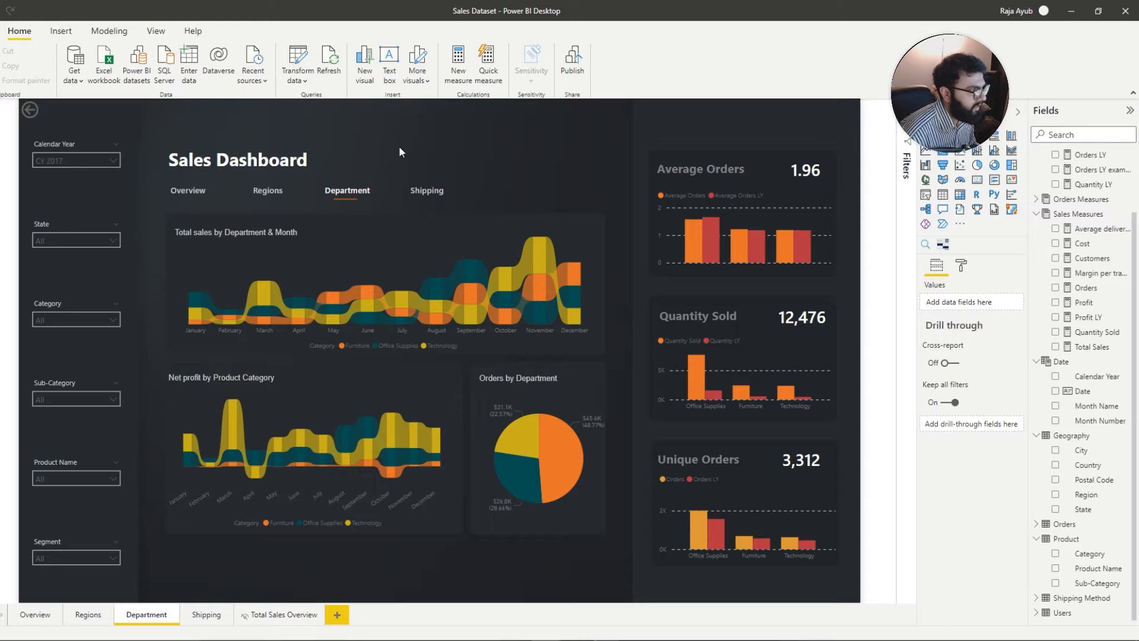
{"action": "left_click", "coordinate": [188, 193], "text": "ctrl"}
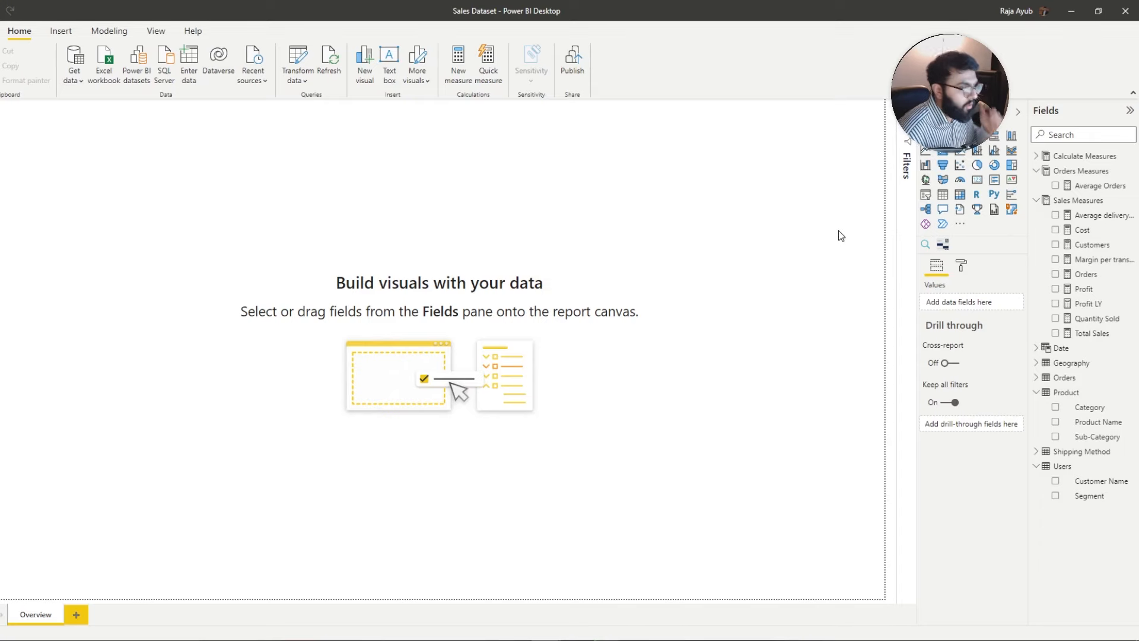
Step: Set the blank Overview page to a custom size of 1500 pixels wide and 900 pixels high
{"action": "left_click", "coordinate": [965, 269]}
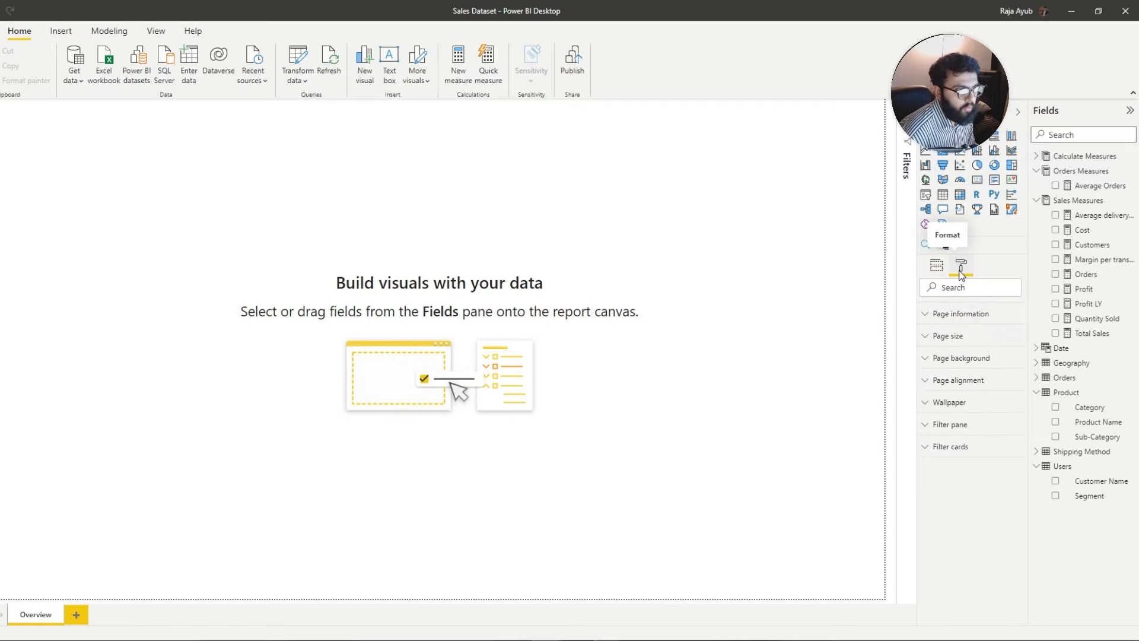
{"action": "left_click", "coordinate": [943, 336]}
{"action": "left_click", "coordinate": [969, 371]}
{"action": "left_click", "coordinate": [949, 437]}
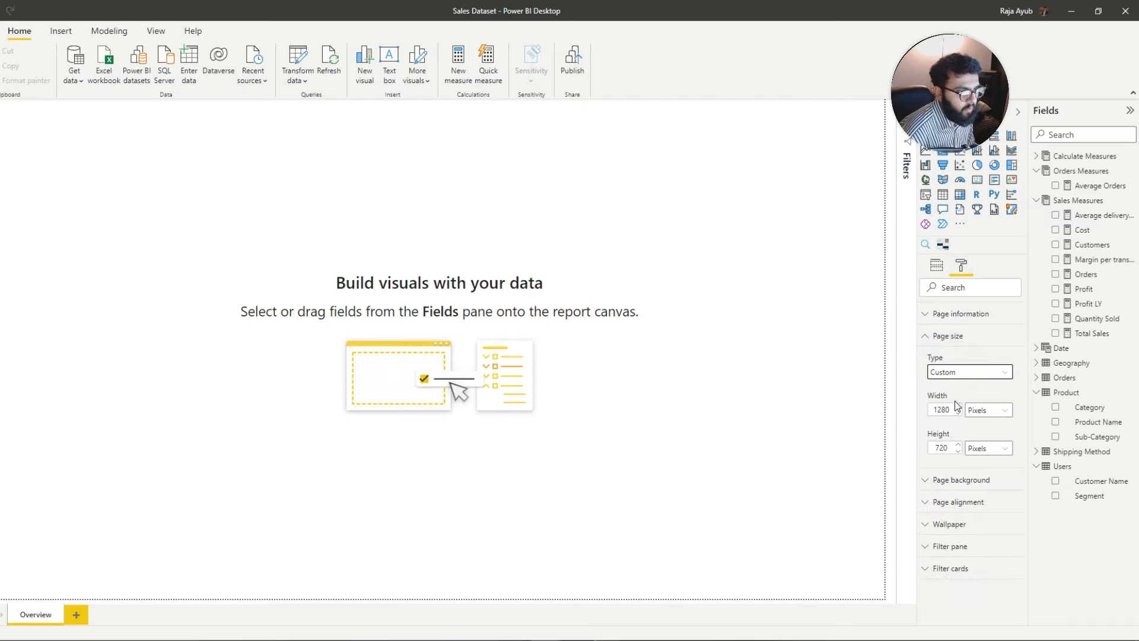
{"action": "double_click", "coordinate": [949, 410]}
{"action": "type", "text": "1500"}
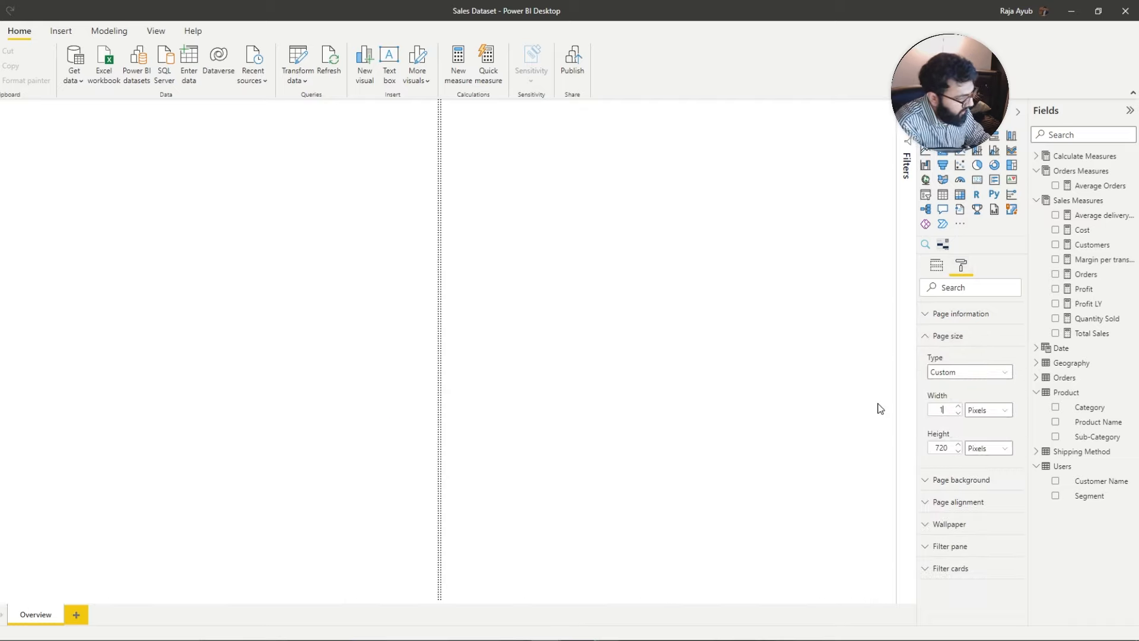
{"action": "key", "text": "Tab"}
{"action": "key", "text": "Tab"}
{"action": "type", "text": "900"}
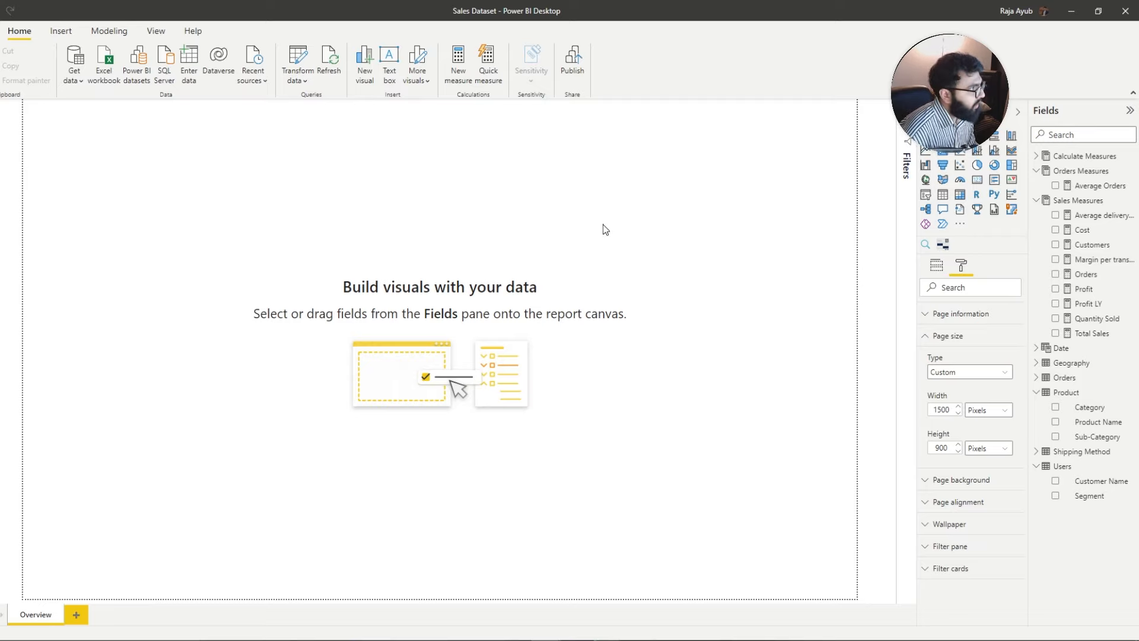
Step: Apply the Sunflower Twilight theme to the report and open it for customization
{"action": "left_click", "coordinate": [154, 32]}
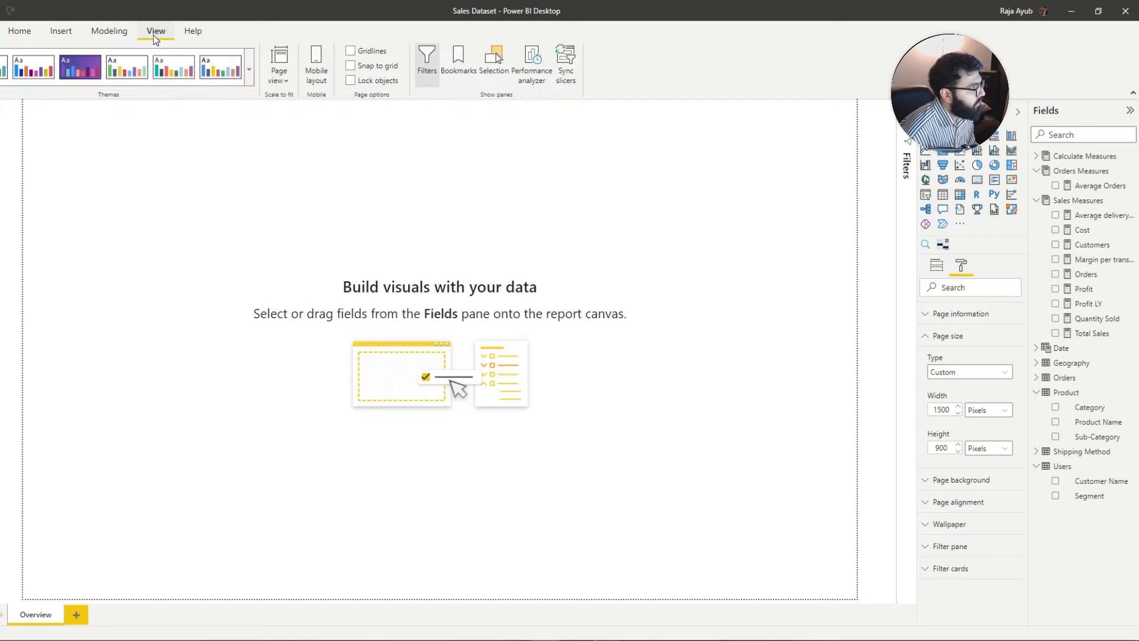
{"action": "left_click", "coordinate": [249, 78]}
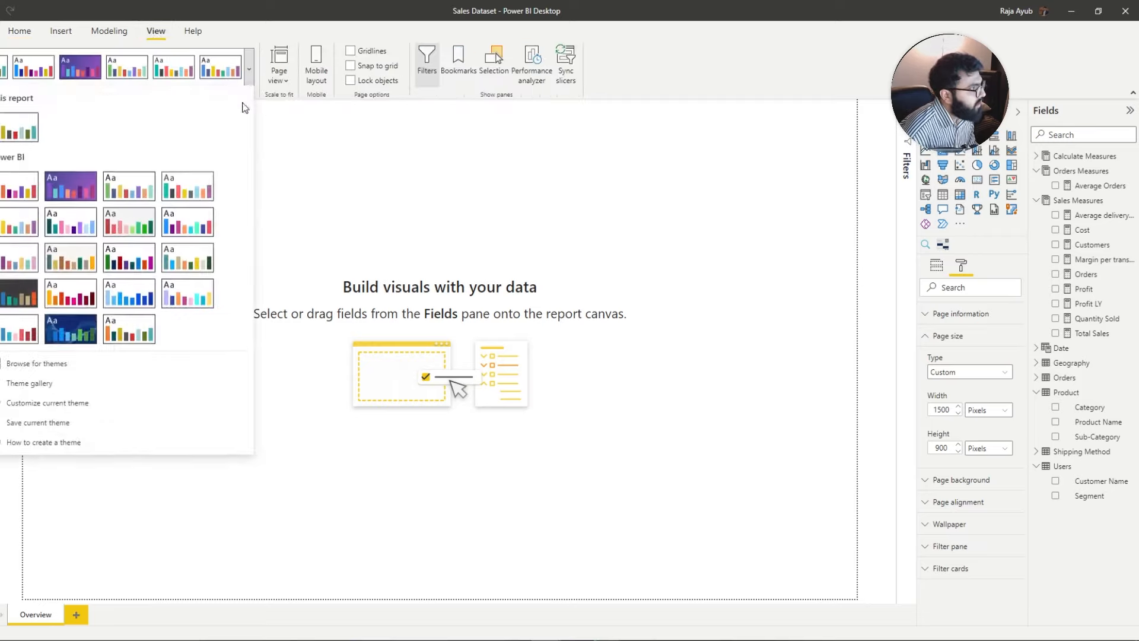
{"action": "left_click", "coordinate": [136, 335]}
{"action": "left_click", "coordinate": [249, 69]}
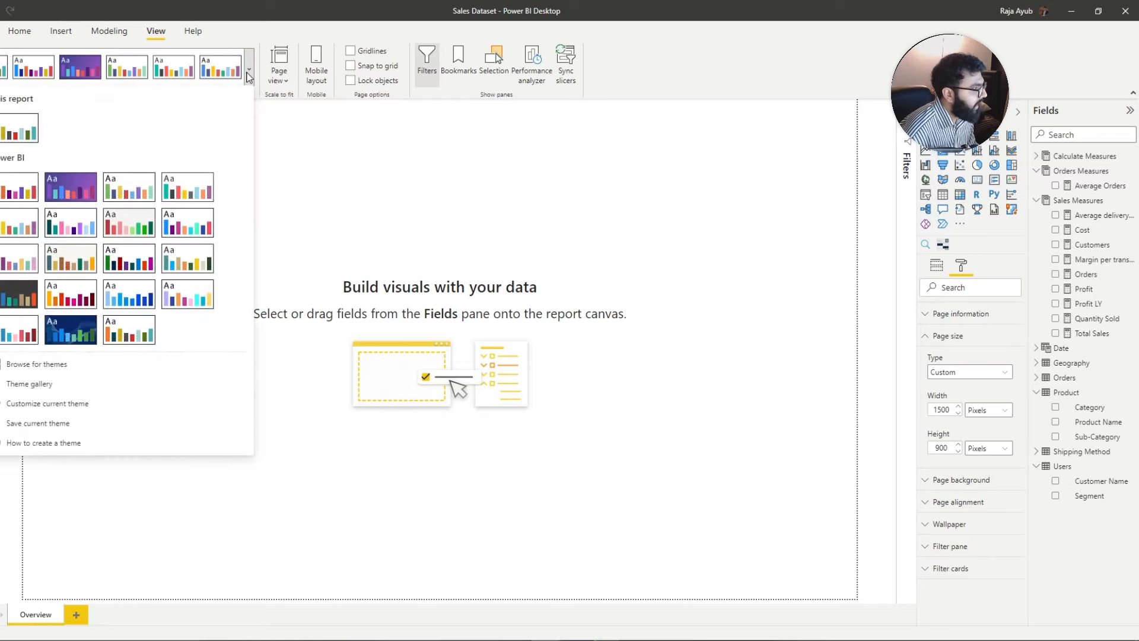
{"action": "left_click", "coordinate": [55, 410]}
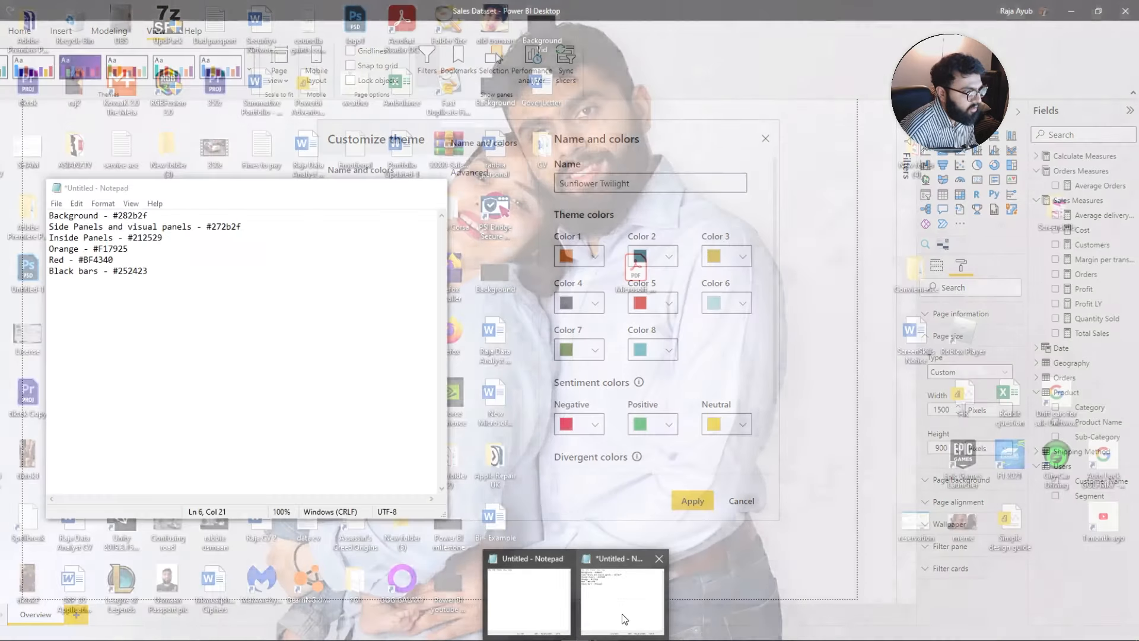
Step: Set theme Color 1 to #282B2F using the background code from the Notepad color list, and return to that list
{"action": "left_click", "coordinate": [622, 613]}
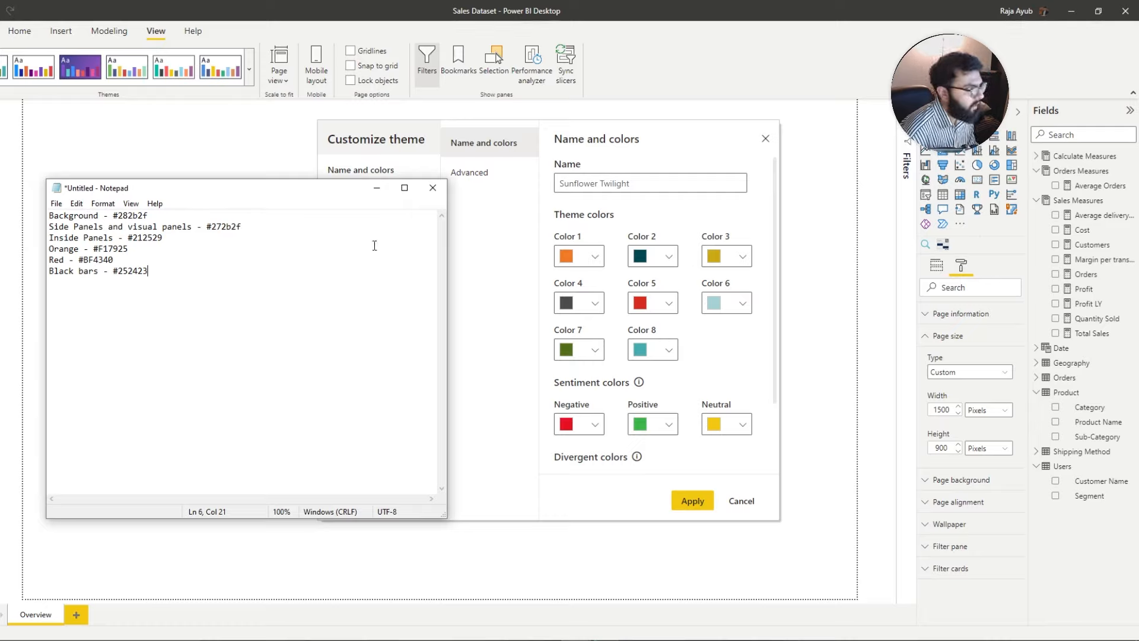
{"action": "left_click_drag", "start_coordinate": [148, 215], "coordinate": [113, 215]}
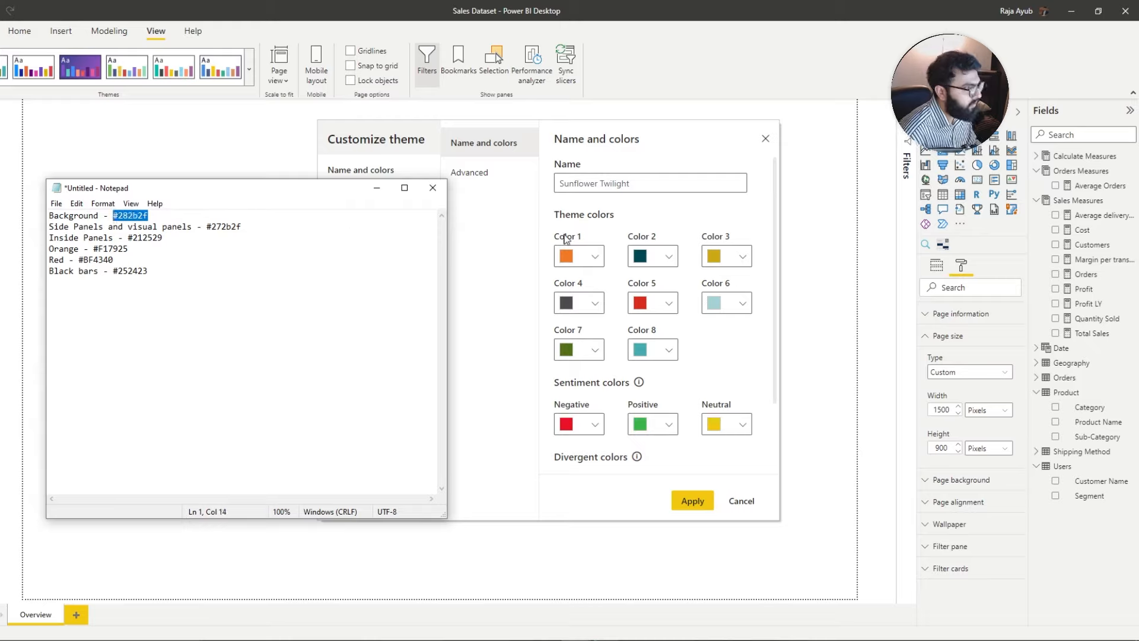
{"action": "left_click", "coordinate": [578, 256]}
{"action": "triple_click", "coordinate": [581, 448]}
{"action": "type", "text": "#282B2F"}
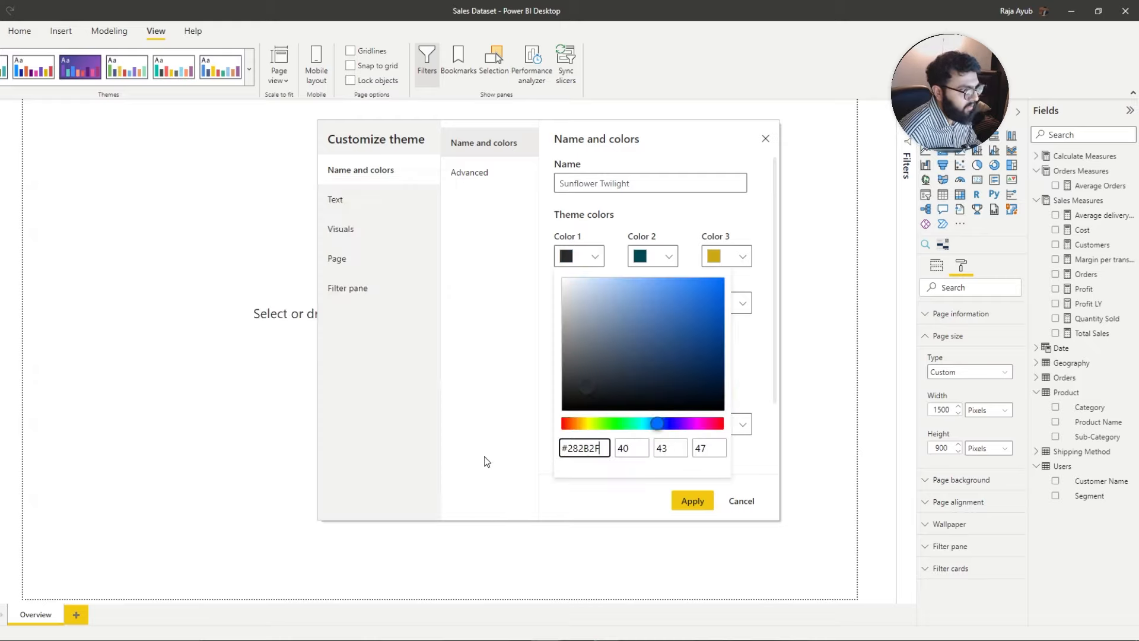
{"action": "left_click", "coordinate": [487, 462]}
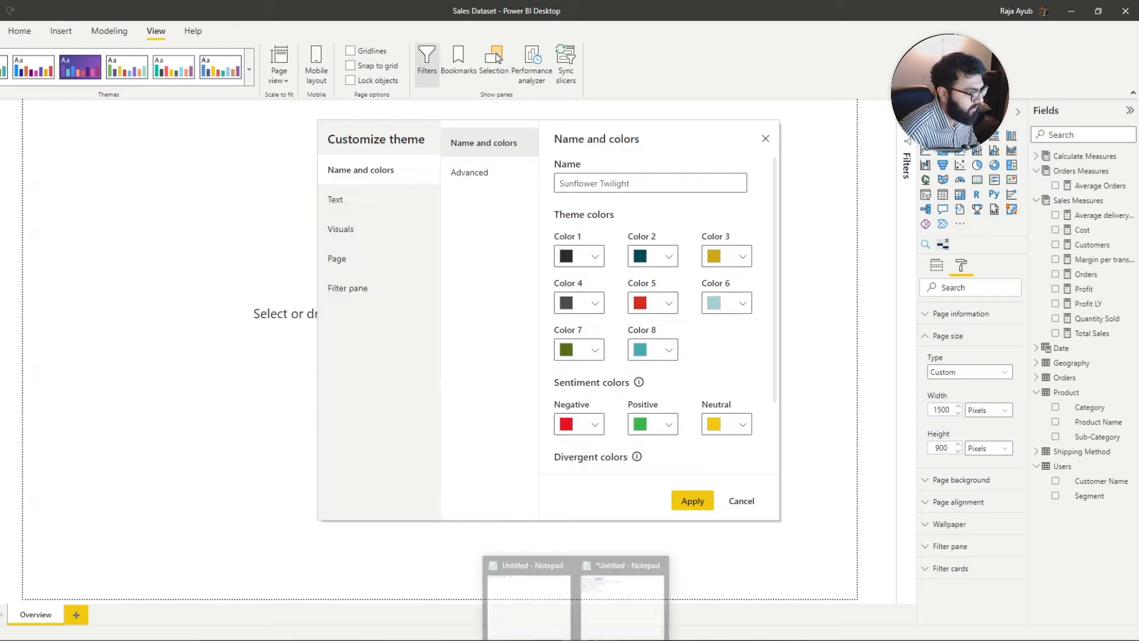
{"action": "left_click", "coordinate": [620, 584]}
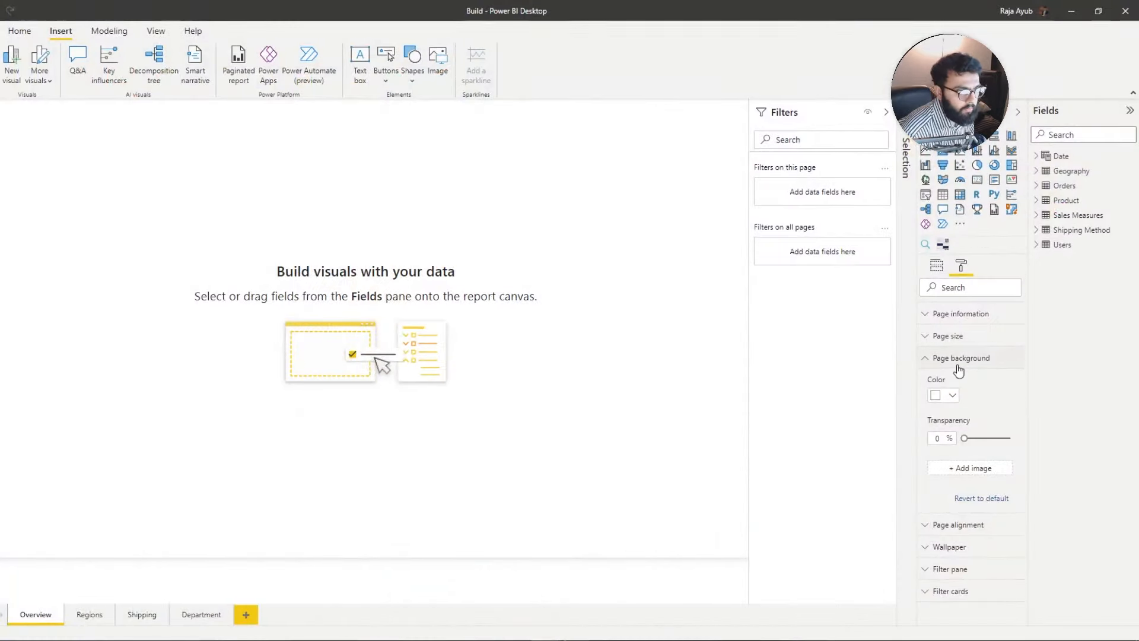
Step: Set the page background color of the Overview page to #212529
{"action": "left_click", "coordinate": [945, 396]}
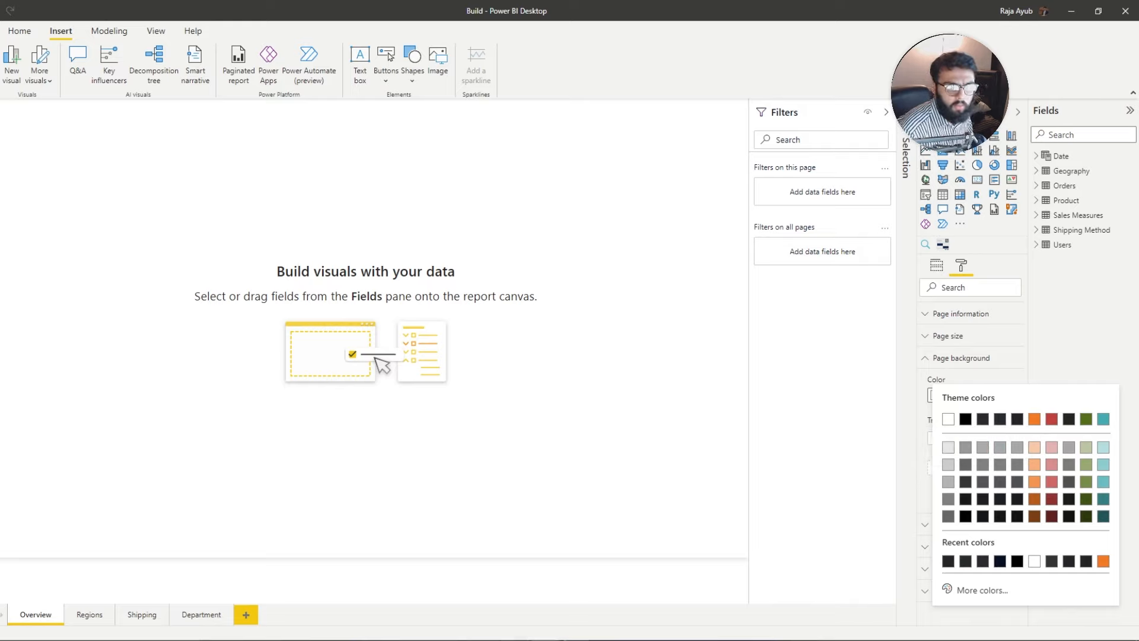
{"action": "left_click", "coordinate": [978, 590]}
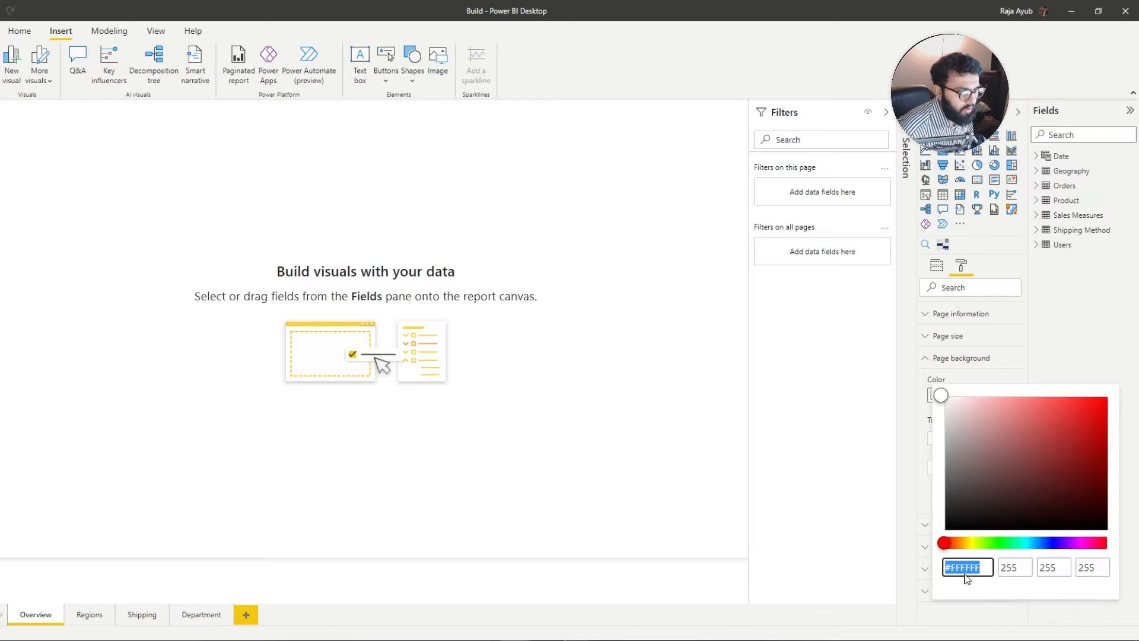
{"action": "left_click", "coordinate": [969, 566]}
{"action": "key", "text": "Return"}
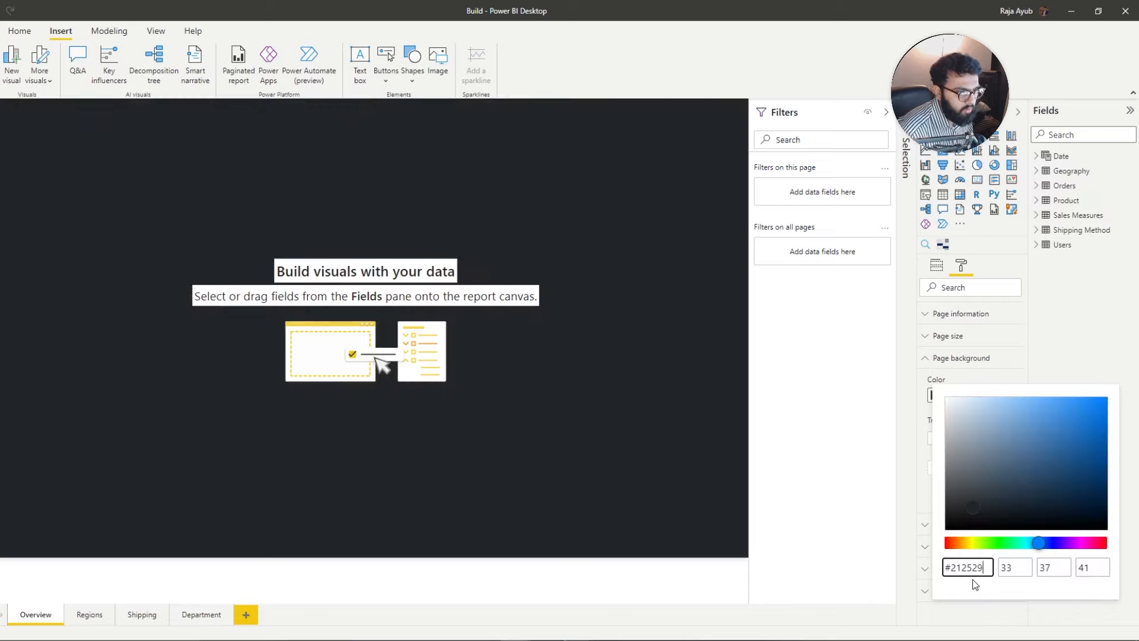
{"action": "left_click", "coordinate": [605, 485]}
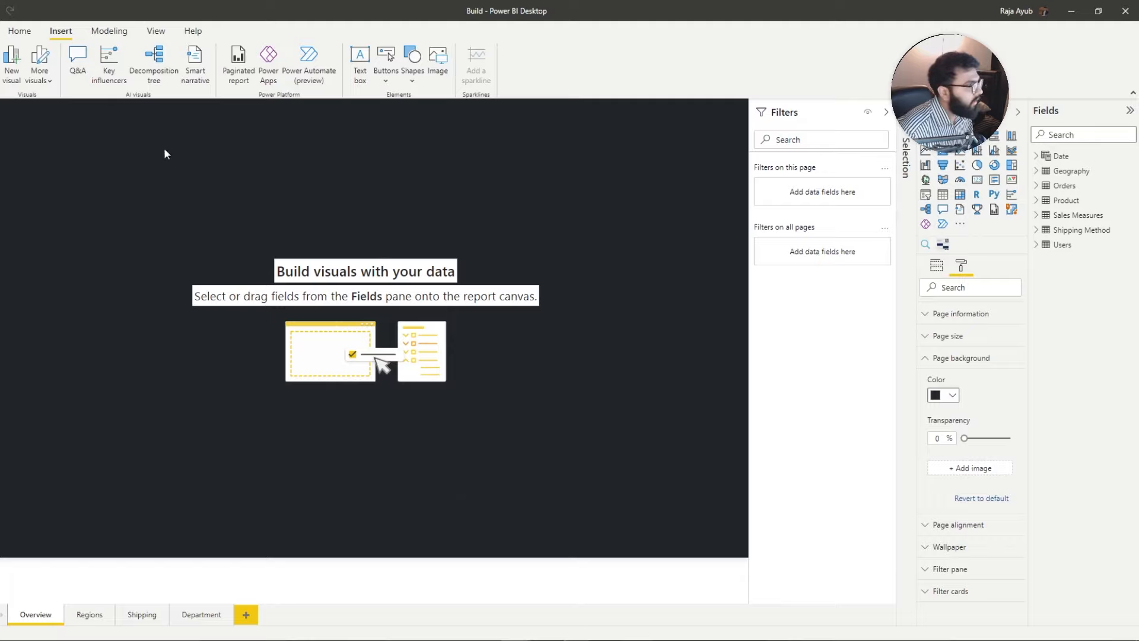
Step: Insert a rectangle shape against the page's right edge, stretch it to the full page height, and widen it into a side panel
{"action": "left_click", "coordinate": [412, 65]}
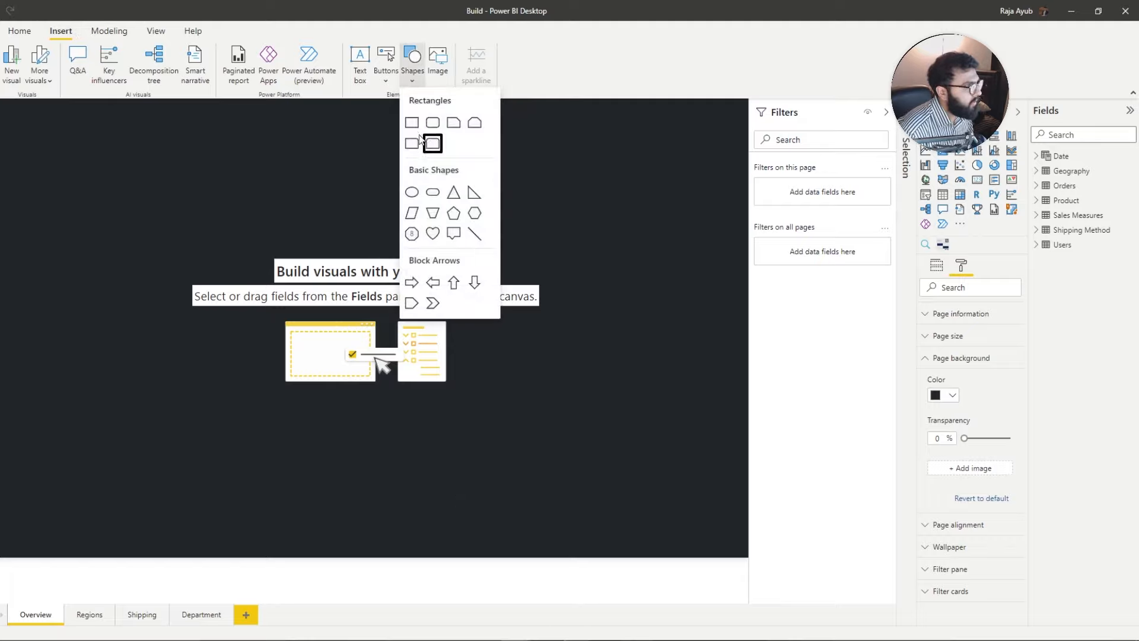
{"action": "left_click", "coordinate": [433, 143]}
{"action": "left_click_drag", "start_coordinate": [74, 199], "coordinate": [801, 187]}
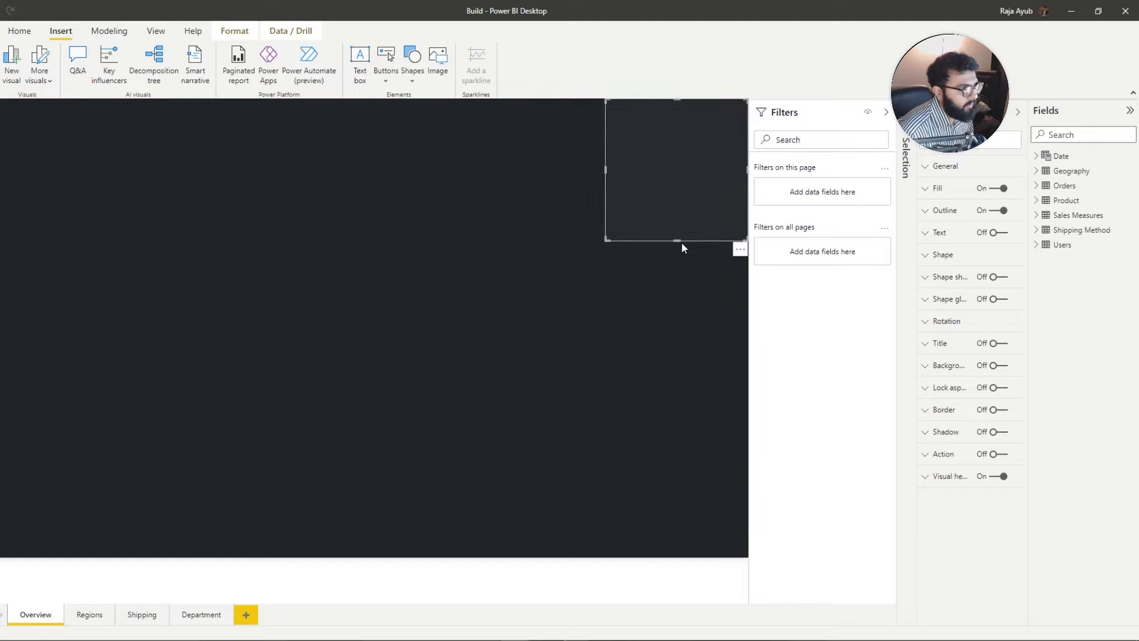
{"action": "left_click_drag", "start_coordinate": [677, 241], "coordinate": [677, 556]}
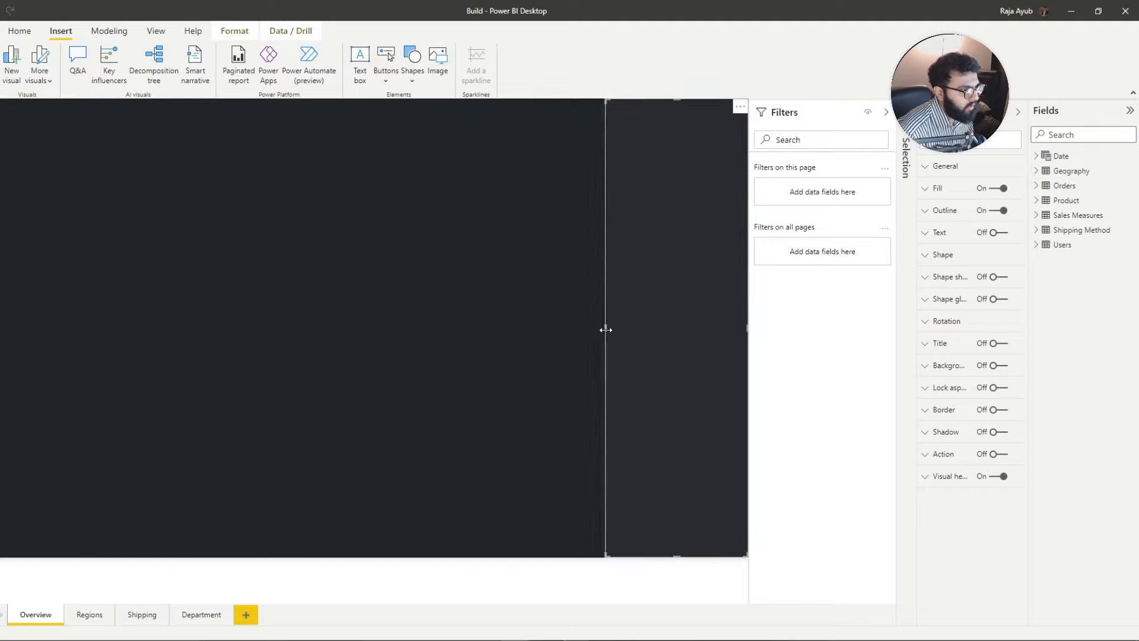
{"action": "left_click_drag", "start_coordinate": [606, 332], "coordinate": [552, 333]}
{"action": "left_click", "coordinate": [805, 283]}
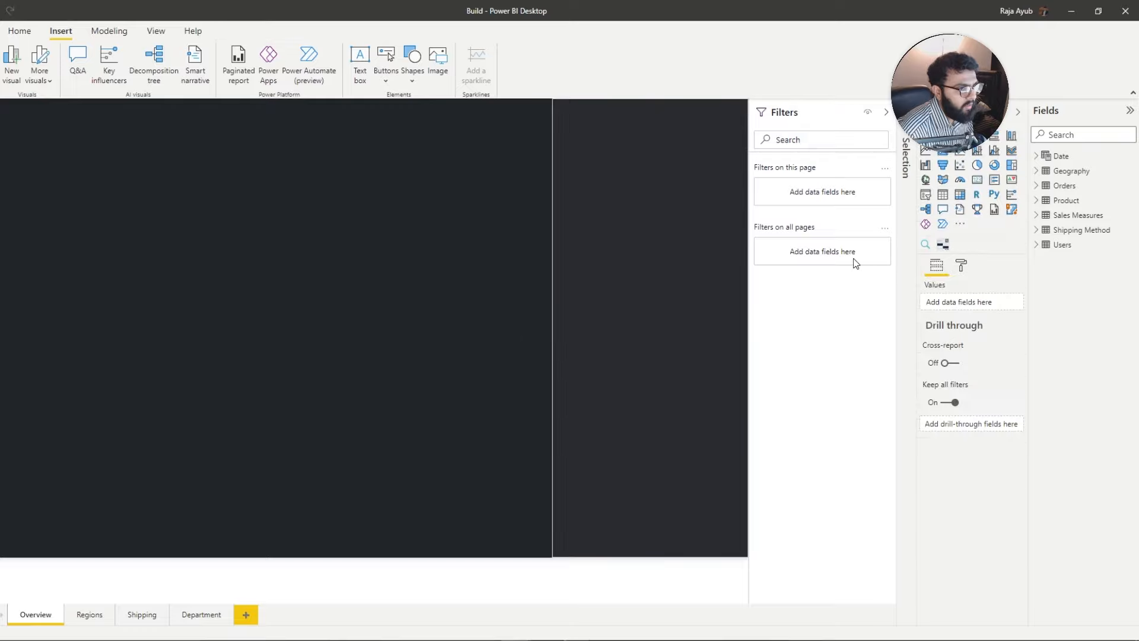
Step: Turn off the right side panel's outline and set its fill color to #272B2F
{"action": "left_click", "coordinate": [706, 296]}
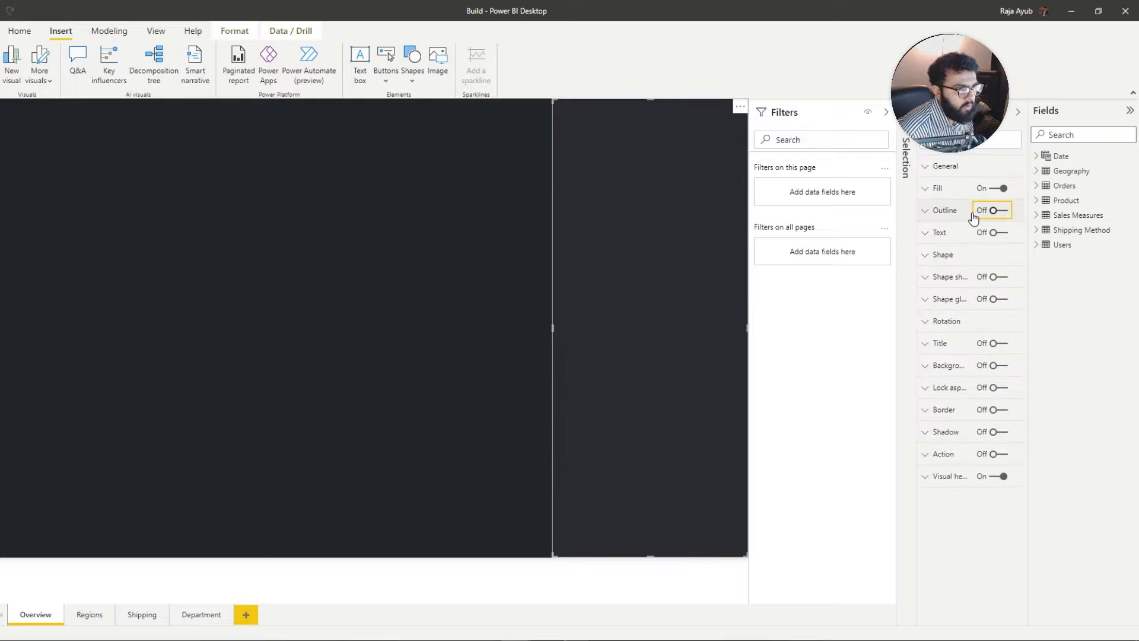
{"action": "left_click", "coordinate": [942, 196]}
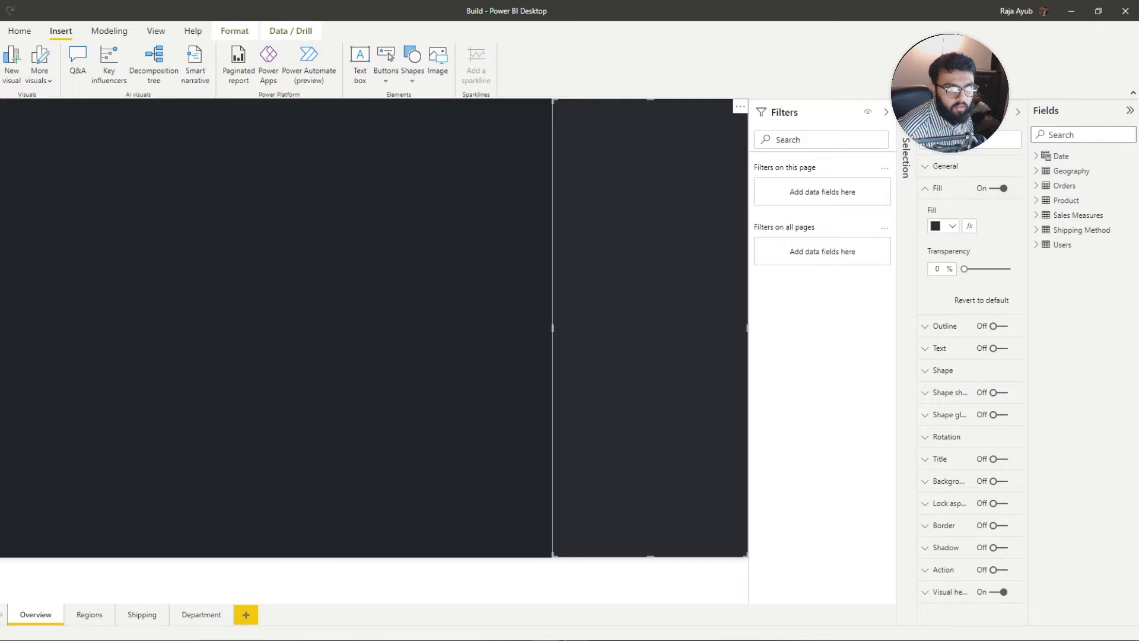
{"action": "left_click", "coordinate": [949, 226]}
{"action": "left_click", "coordinate": [954, 421]}
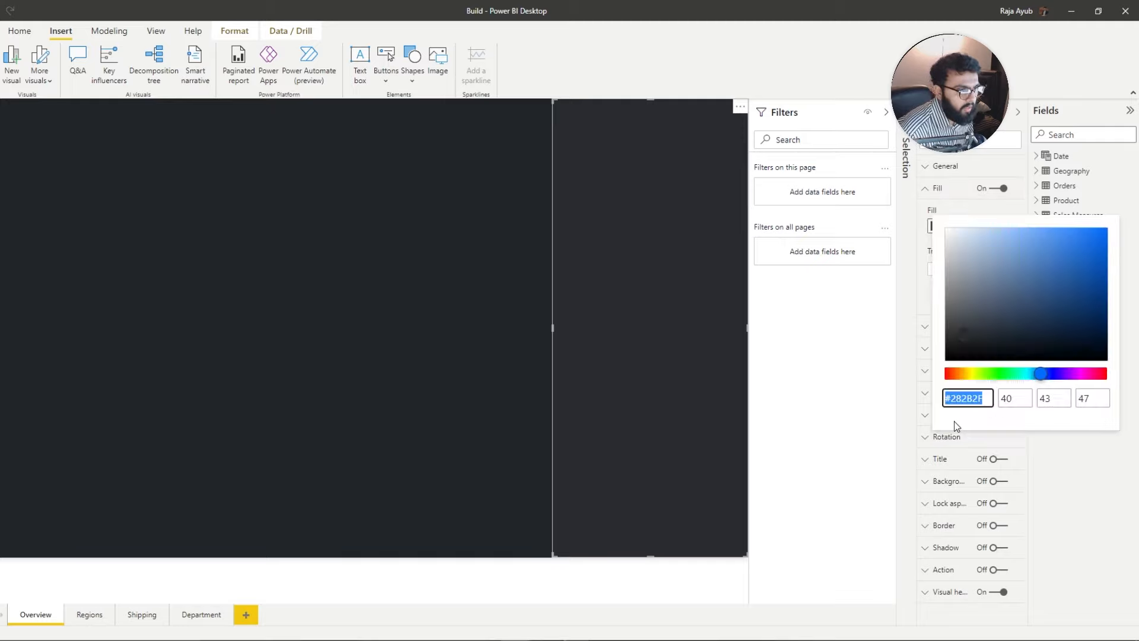
{"action": "type", "text": "#272B2F"}
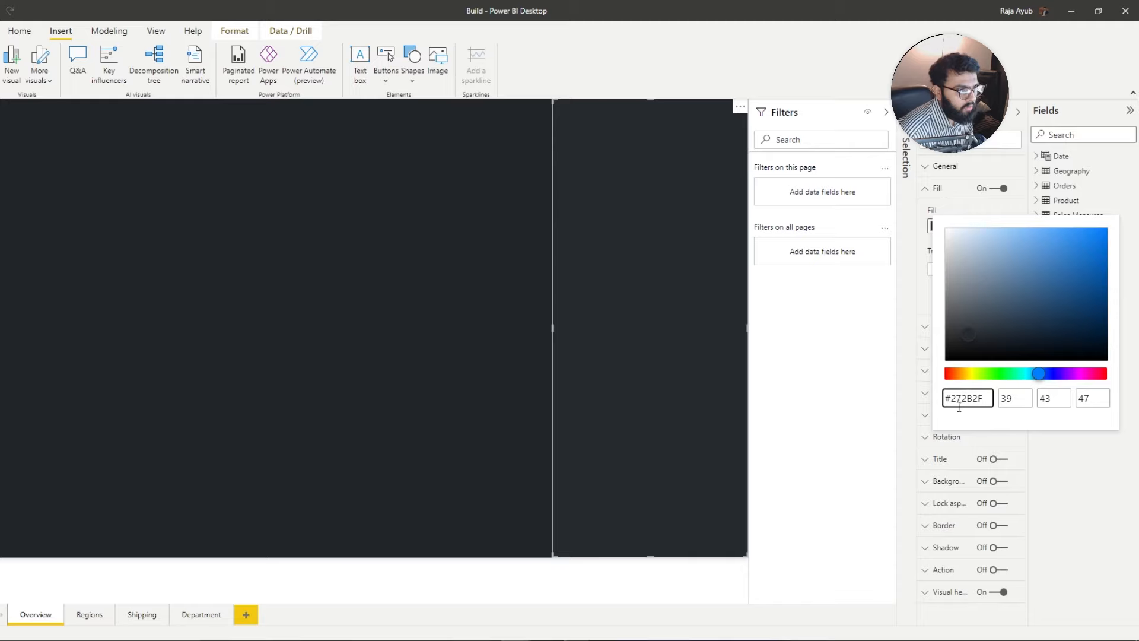
{"action": "left_click", "coordinate": [503, 388]}
{"action": "left_click", "coordinate": [502, 386]}
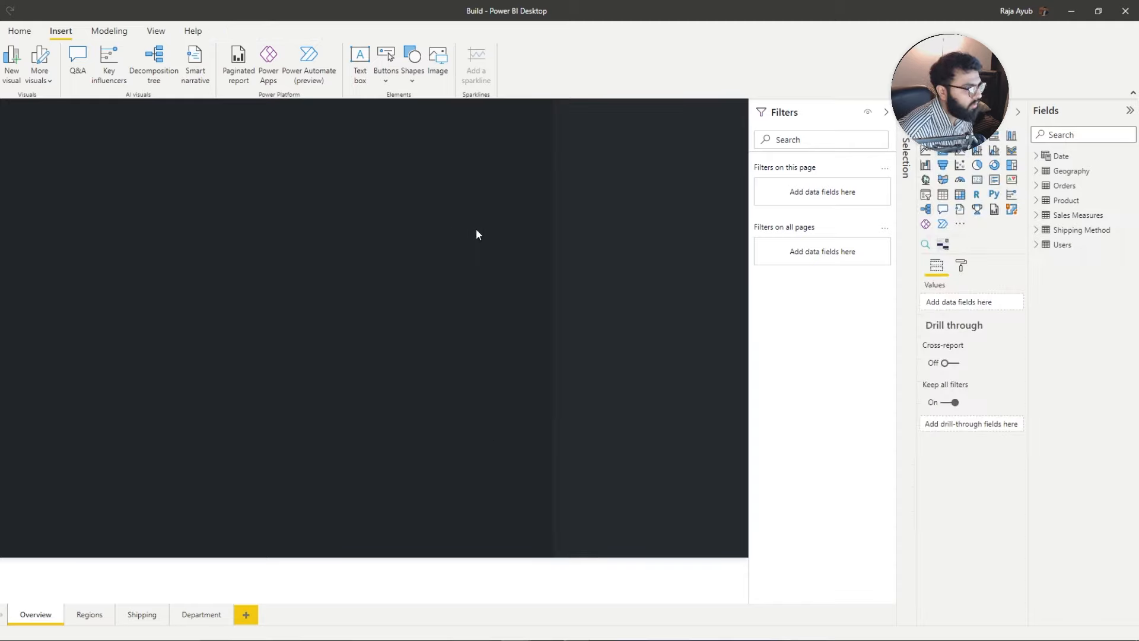
Step: Duplicate the side panel and place the copy, narrowed, along the page's left edge at full height
{"action": "left_click", "coordinate": [628, 276]}
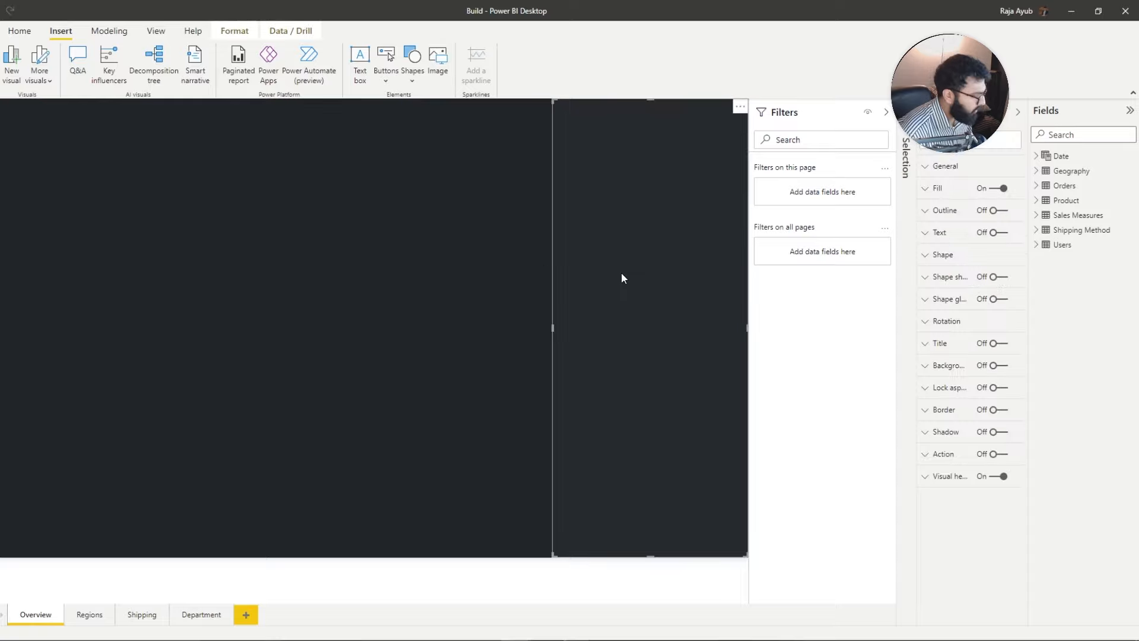
{"action": "left_click_drag", "start_coordinate": [638, 267], "coordinate": [72, 336]}
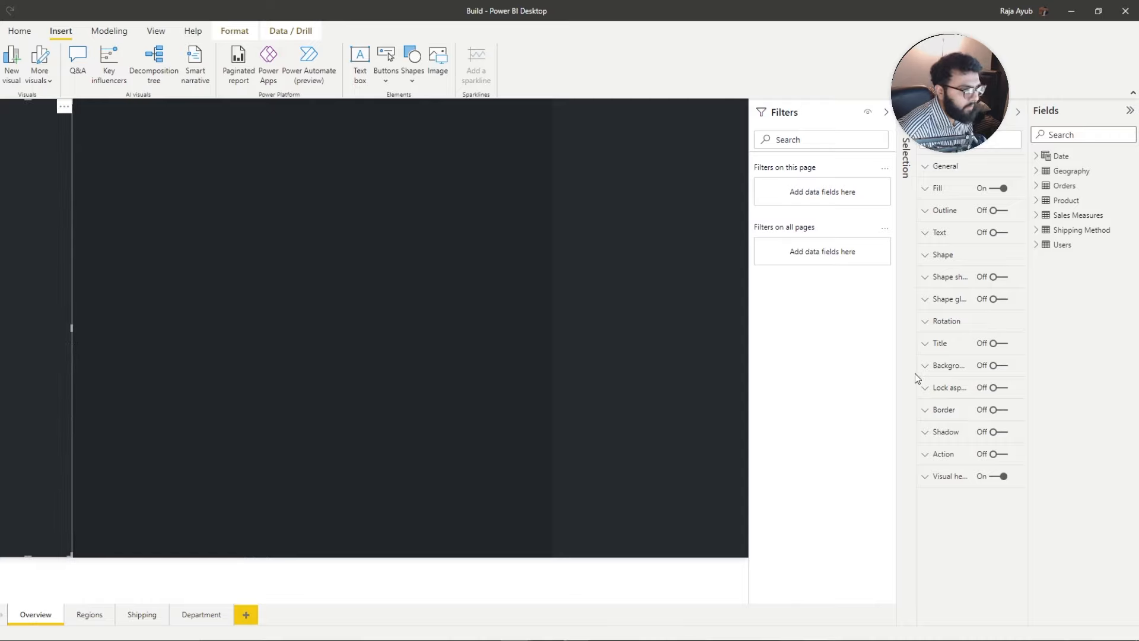
Step: Turn on the left side panel's shadow and set the shadow color to a near-black theme shade
{"action": "left_click", "coordinate": [994, 432]}
{"action": "left_click", "coordinate": [934, 437]}
{"action": "left_click", "coordinate": [951, 469]}
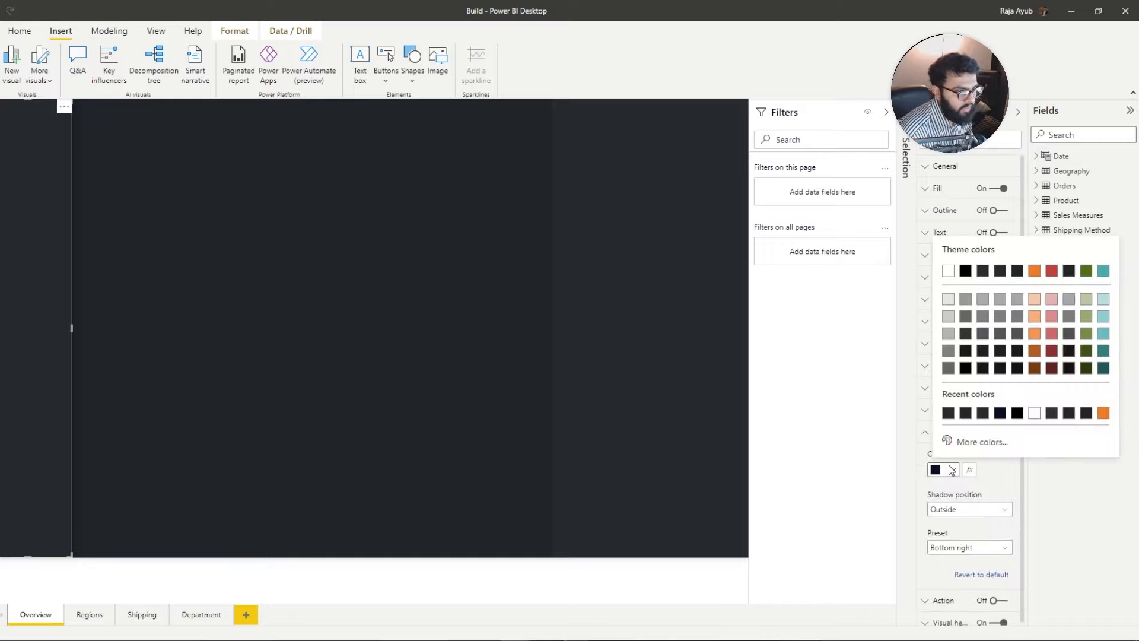
{"action": "left_click", "coordinate": [968, 352]}
{"action": "left_click", "coordinate": [398, 388]}
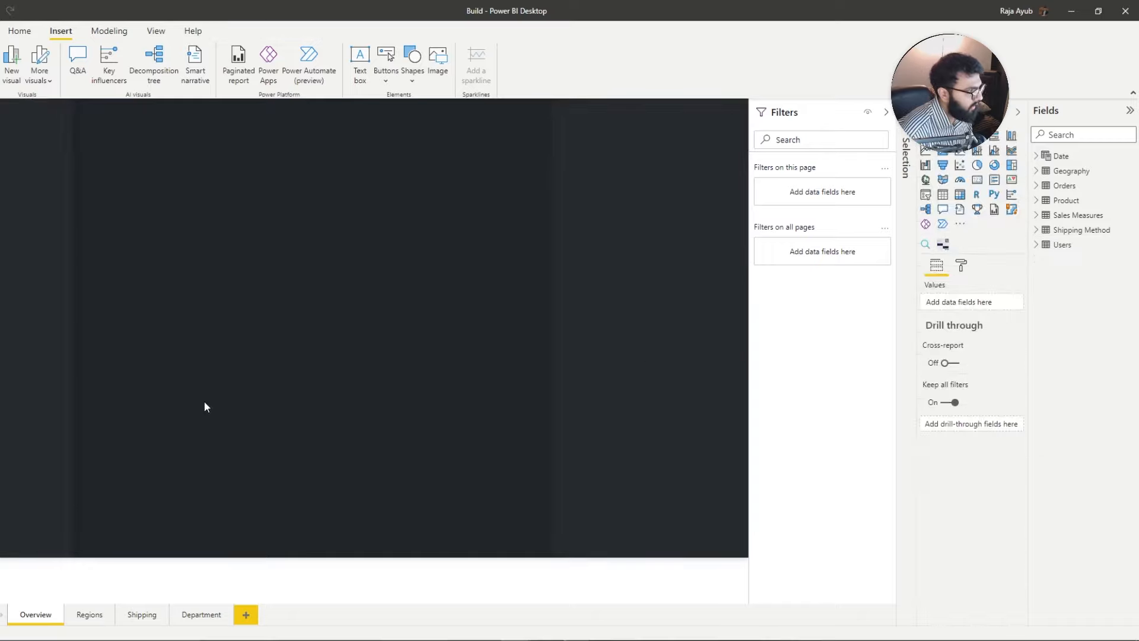
{"action": "left_click", "coordinate": [53, 341]}
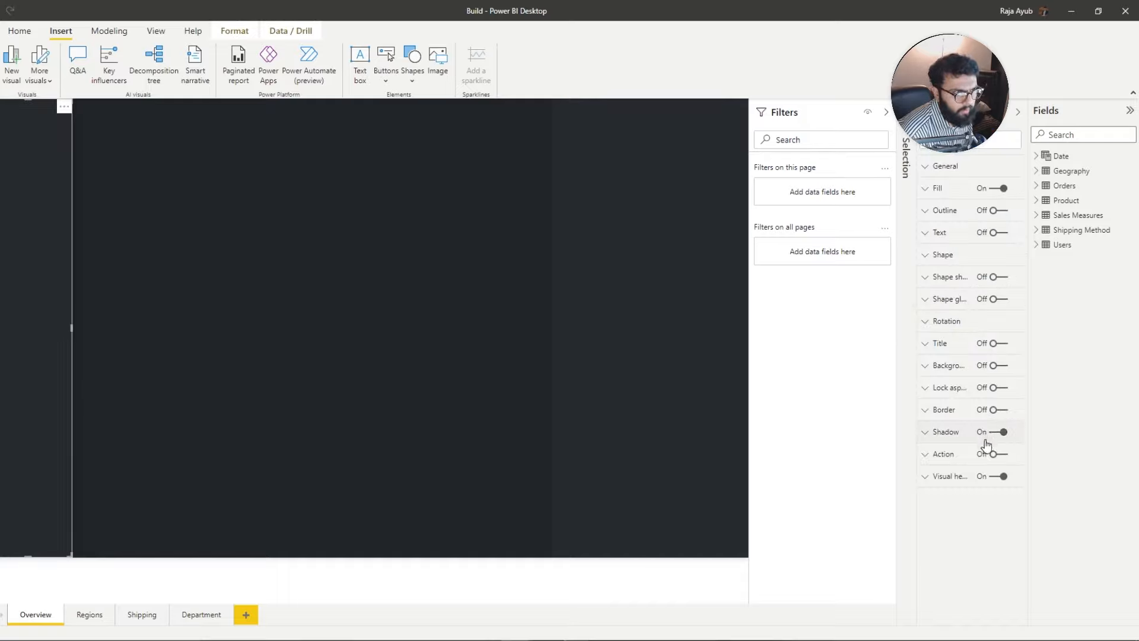
{"action": "left_click", "coordinate": [407, 407]}
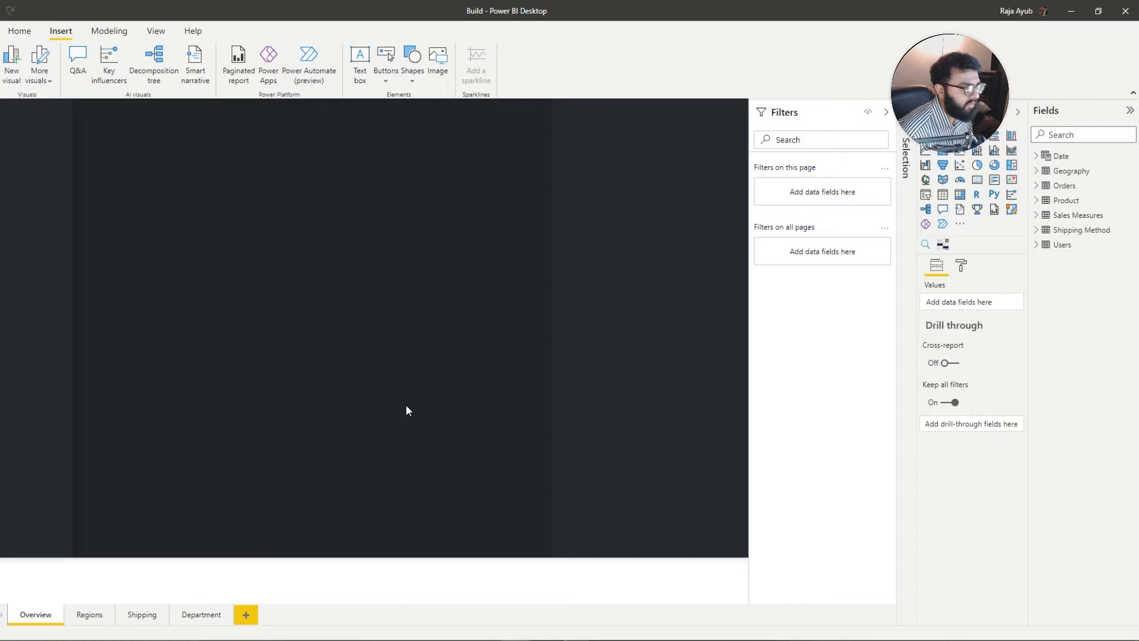
Step: Insert a rectangle, place it shortened in the middle of the page, and turn off its fill and outline
{"action": "left_click", "coordinate": [411, 83]}
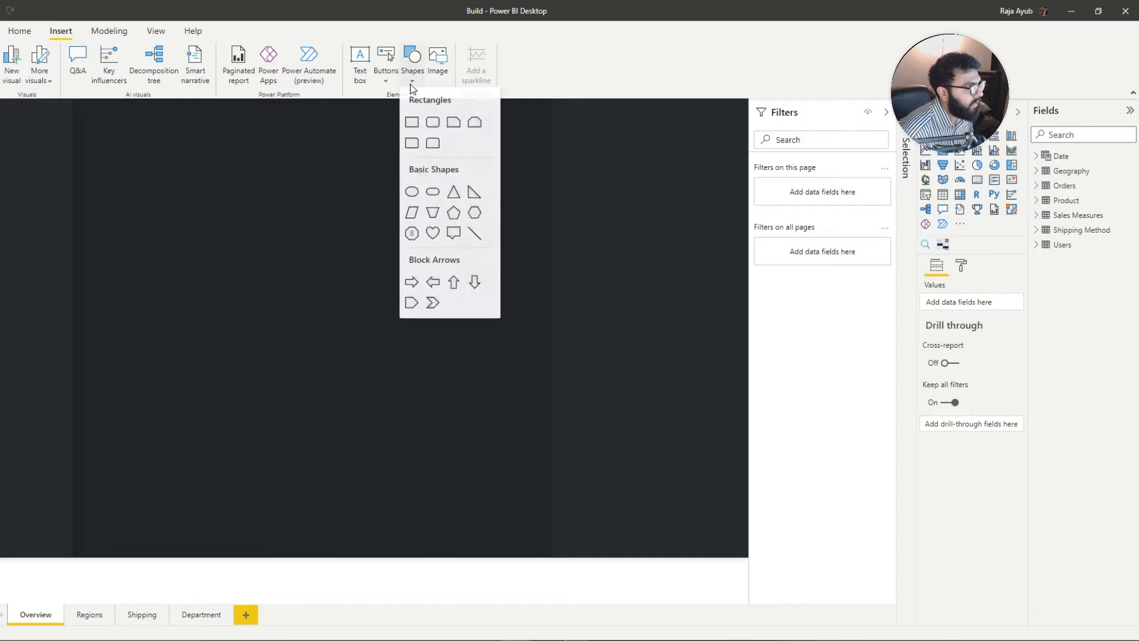
{"action": "left_click", "coordinate": [409, 123]}
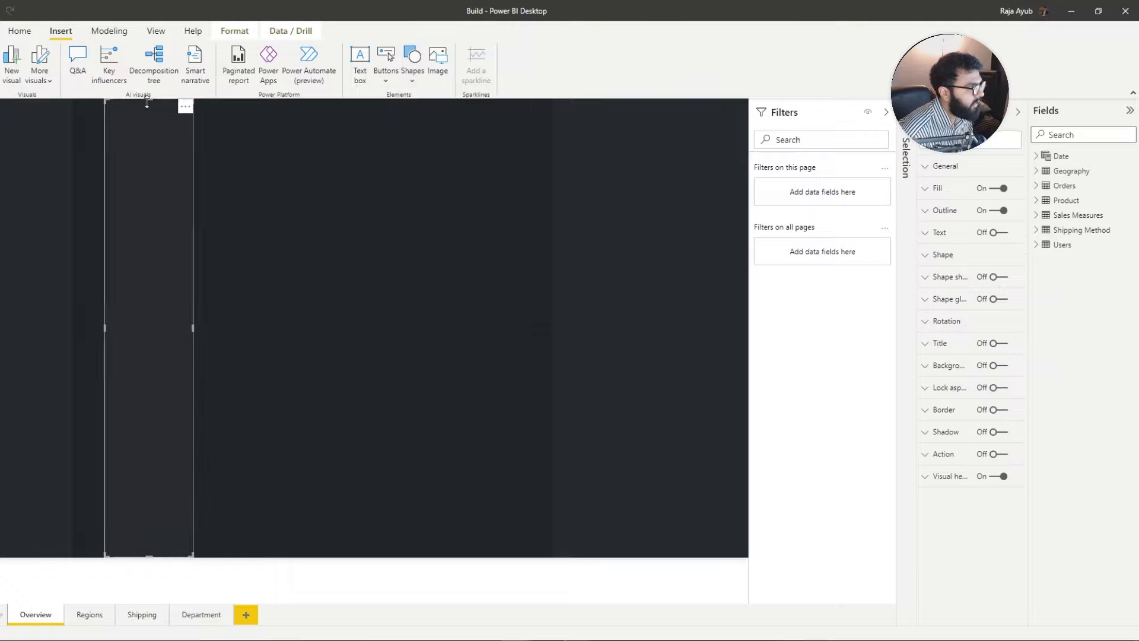
{"action": "left_click_drag", "start_coordinate": [152, 134], "coordinate": [327, 341]}
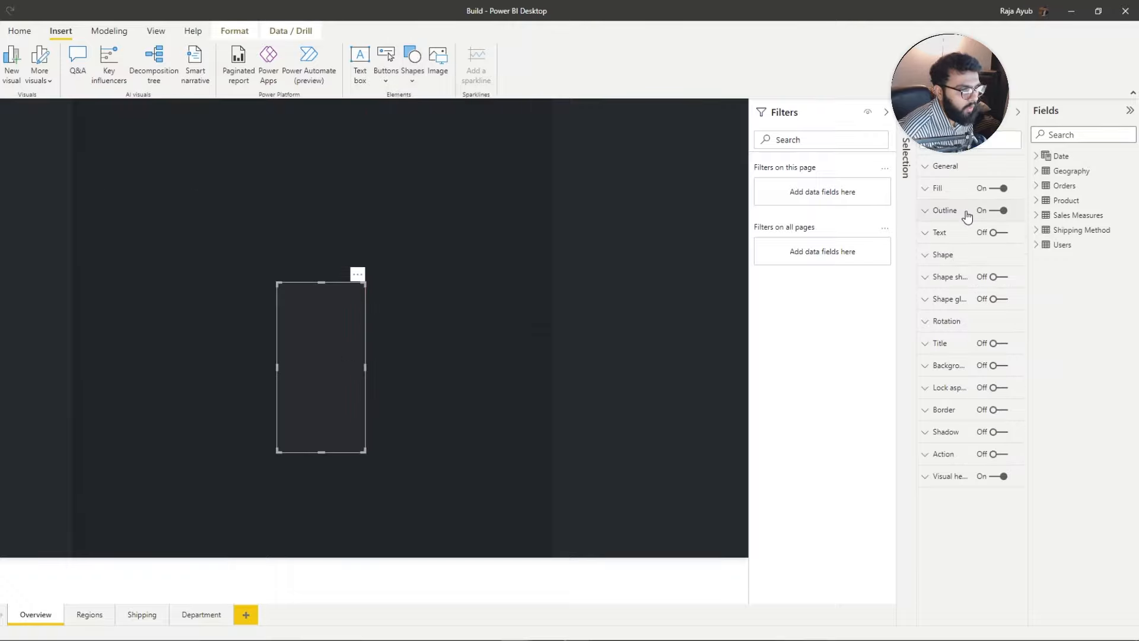
{"action": "left_click", "coordinate": [995, 188]}
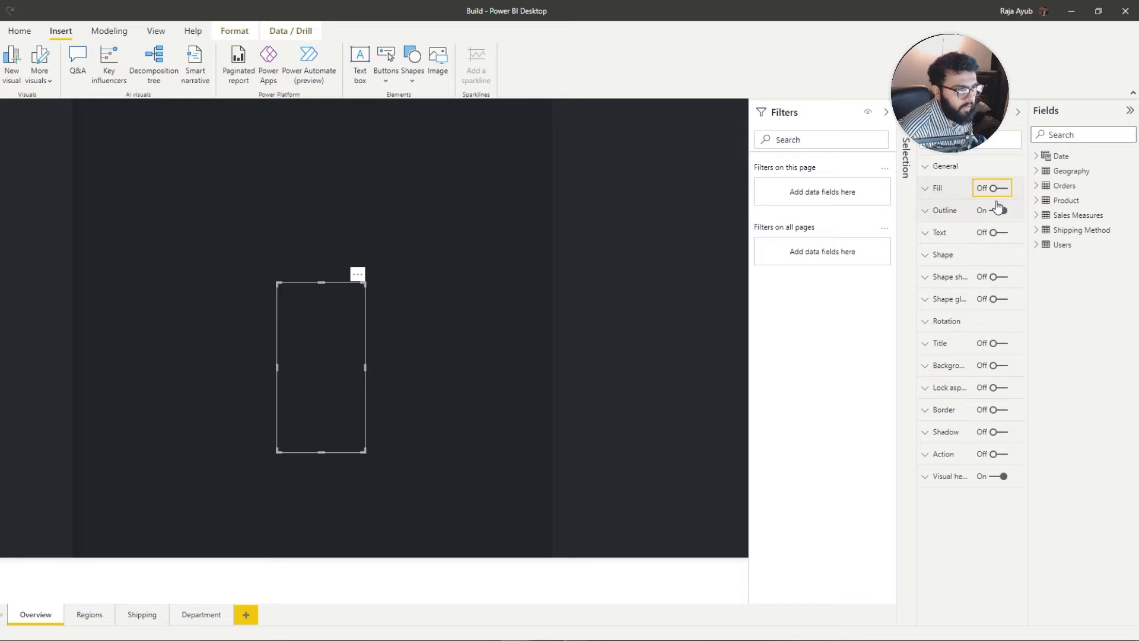
{"action": "left_click", "coordinate": [999, 211]}
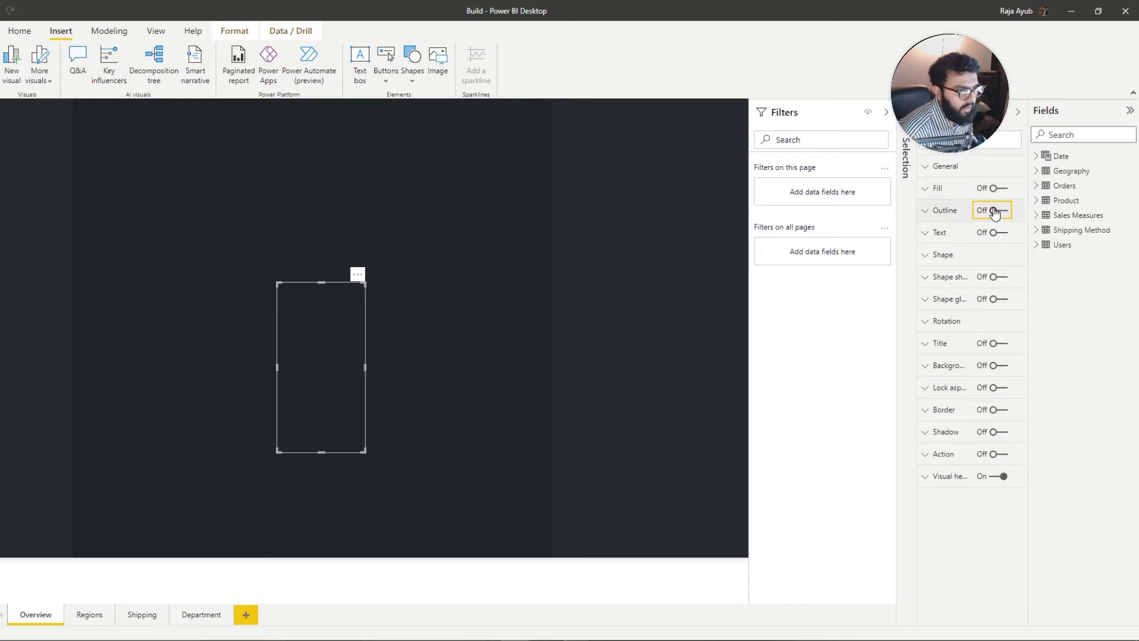
Step: Give the rectangle a #212529 background at 0% transparency and shrink it into a card low in the right side panel
{"action": "left_click", "coordinate": [999, 365]}
{"action": "left_click", "coordinate": [935, 366]}
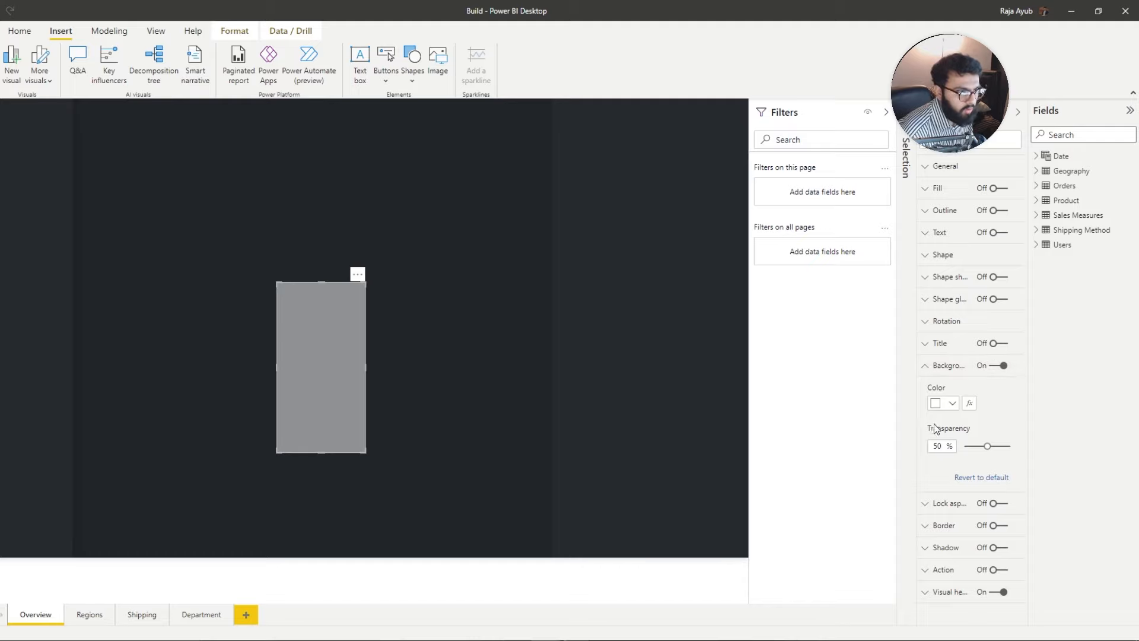
{"action": "left_click", "coordinate": [933, 406]}
{"action": "left_click", "coordinate": [978, 600]}
{"action": "type", "text": "#212529"}
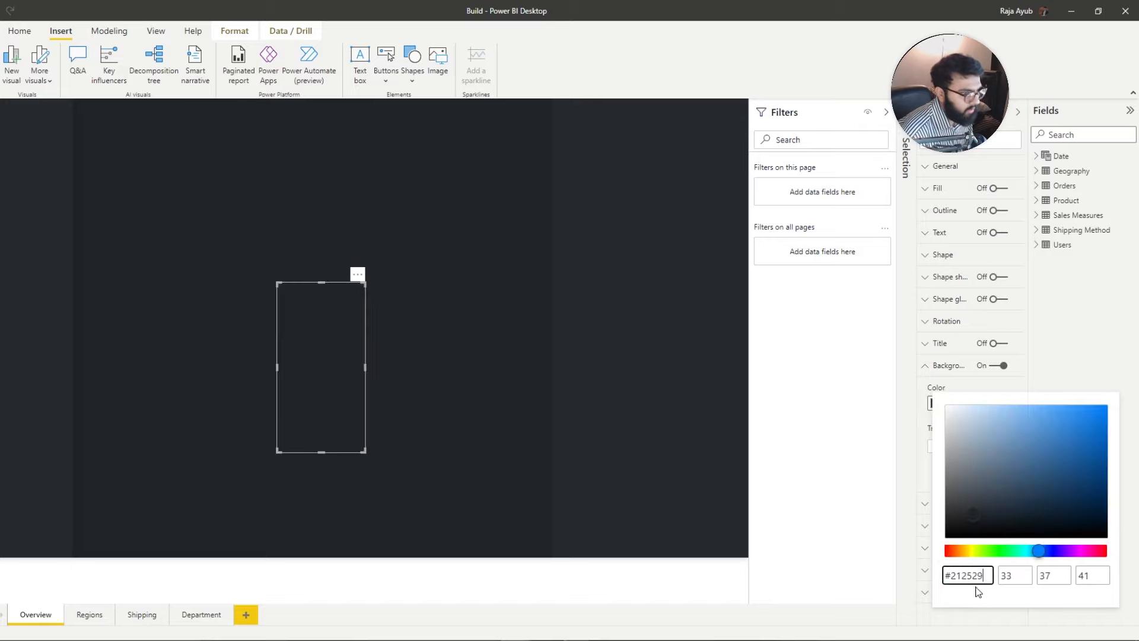
{"action": "left_click", "coordinate": [460, 455]}
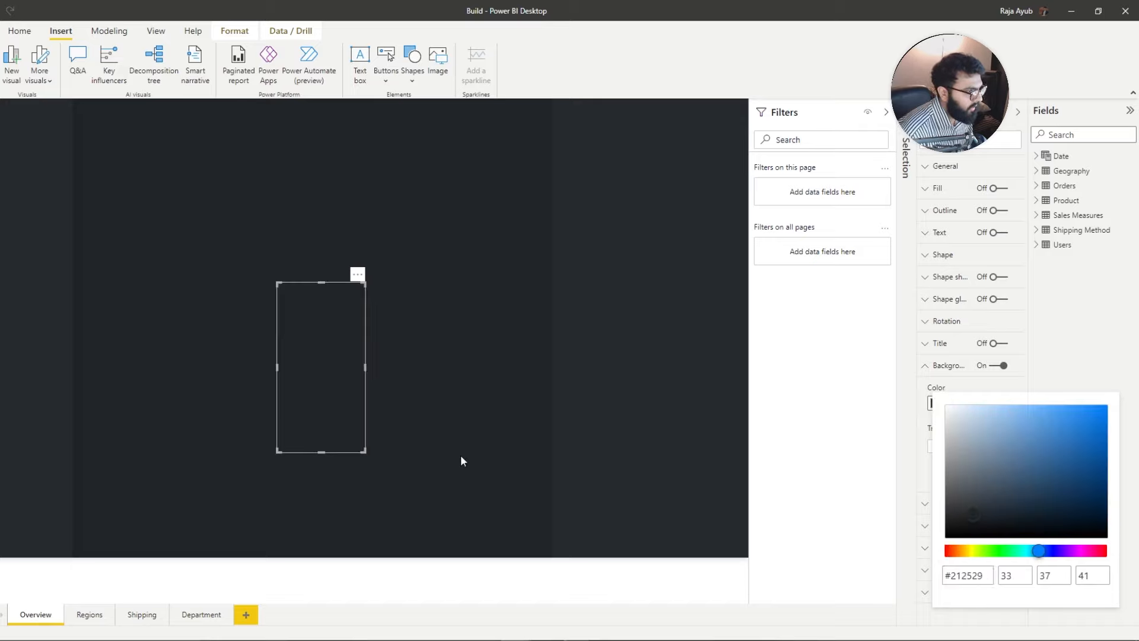
{"action": "left_click_drag", "start_coordinate": [308, 397], "coordinate": [654, 472]}
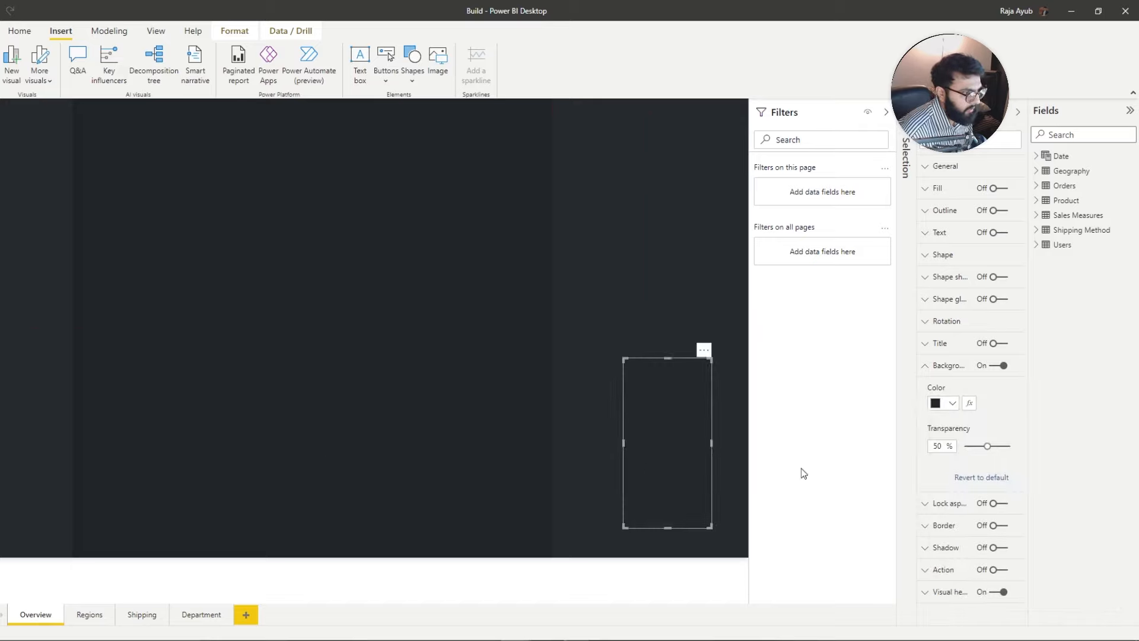
{"action": "left_click_drag", "start_coordinate": [987, 445], "coordinate": [964, 445]}
{"action": "left_click_drag", "start_coordinate": [667, 358], "coordinate": [599, 481]}
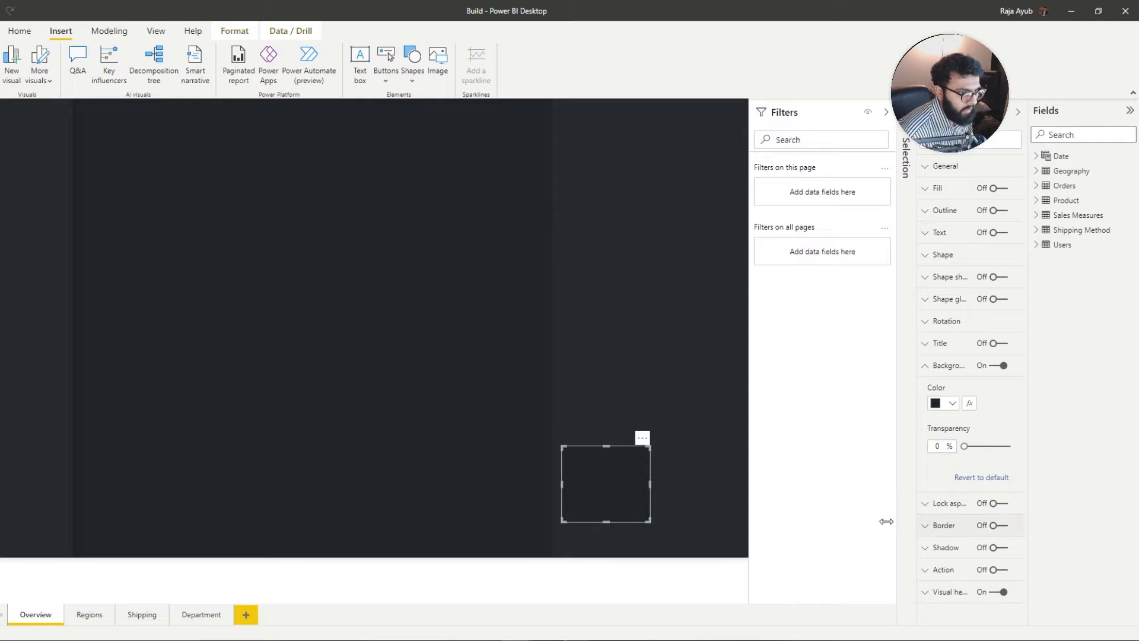
Step: Turn on the card's border with a dark recent color and a 7 px radius
{"action": "left_click", "coordinate": [1001, 524]}
{"action": "left_click", "coordinate": [940, 526]}
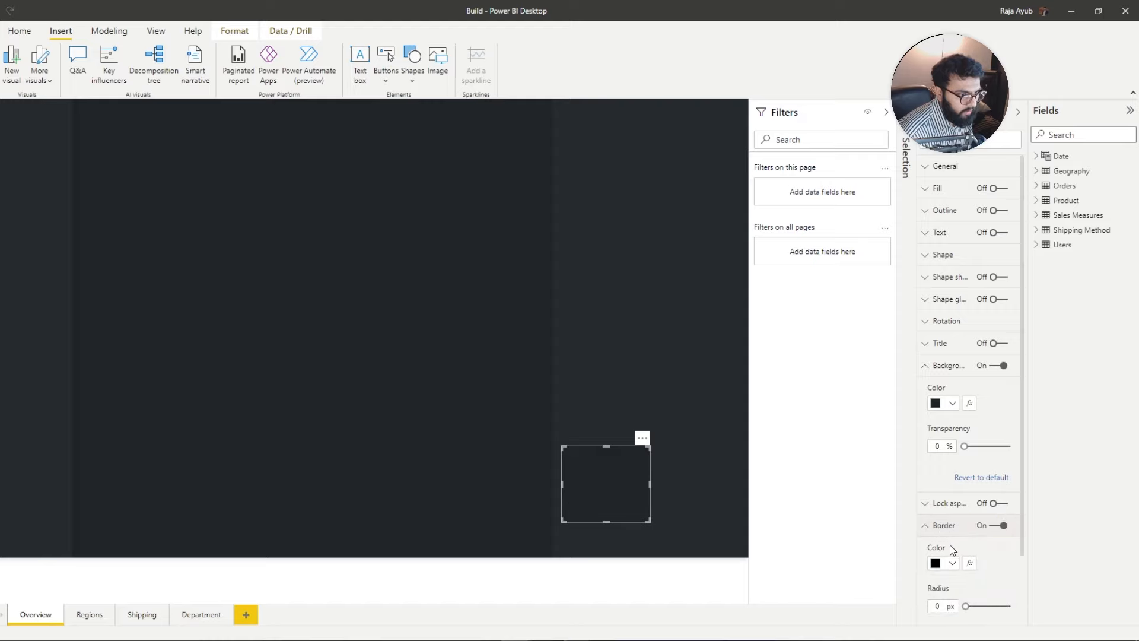
{"action": "scroll", "coordinate": [940, 569], "scroll_direction": "down", "scroll_amount": 3}
{"action": "left_click", "coordinate": [943, 475]}
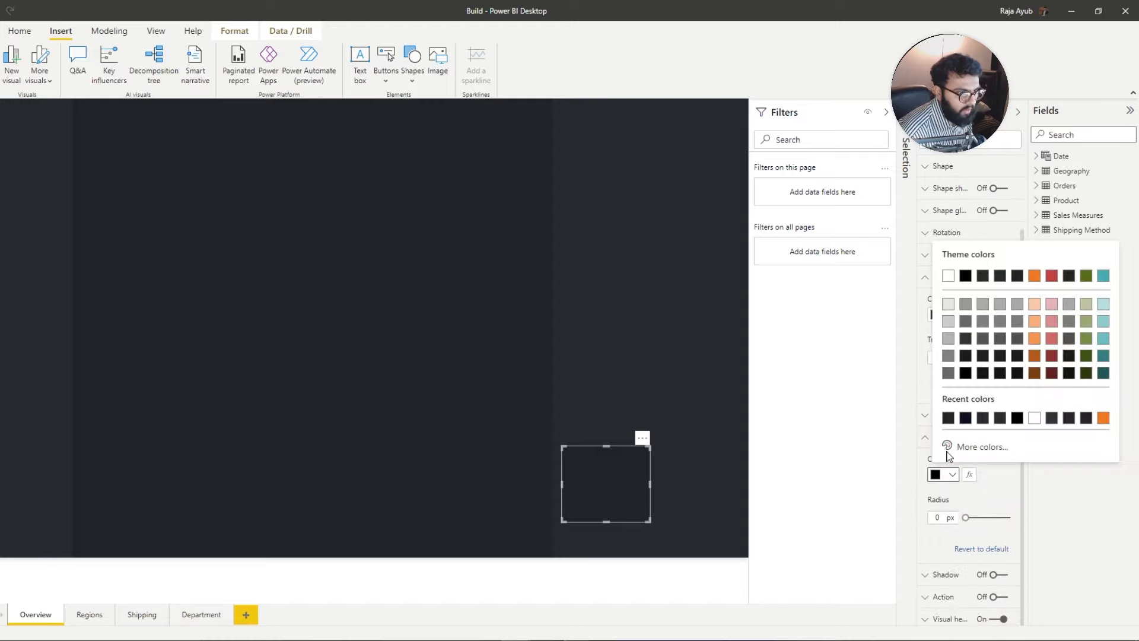
{"action": "left_click", "coordinate": [947, 418]}
{"action": "left_click_drag", "start_coordinate": [965, 518], "coordinate": [969, 517]}
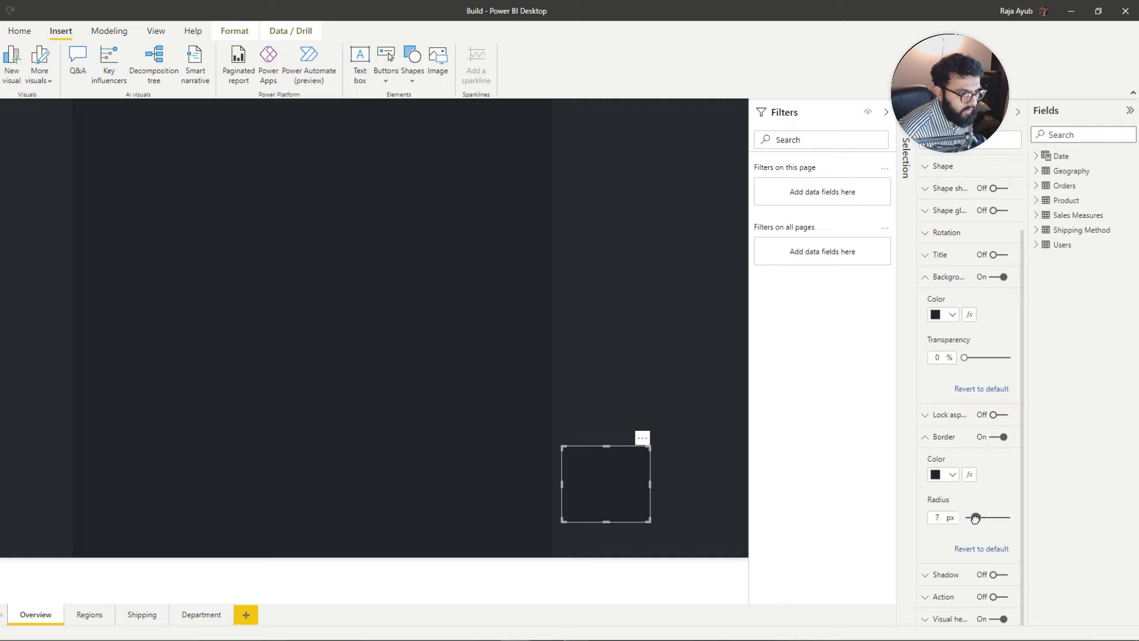
Step: Enlarge the card to nearly the right side panel's width and center it in the panel's lower part
{"action": "left_click_drag", "start_coordinate": [649, 484], "coordinate": [729, 495]}
{"action": "left_click_drag", "start_coordinate": [646, 446], "coordinate": [653, 400]}
{"action": "left_click_drag", "start_coordinate": [660, 454], "coordinate": [661, 462]}
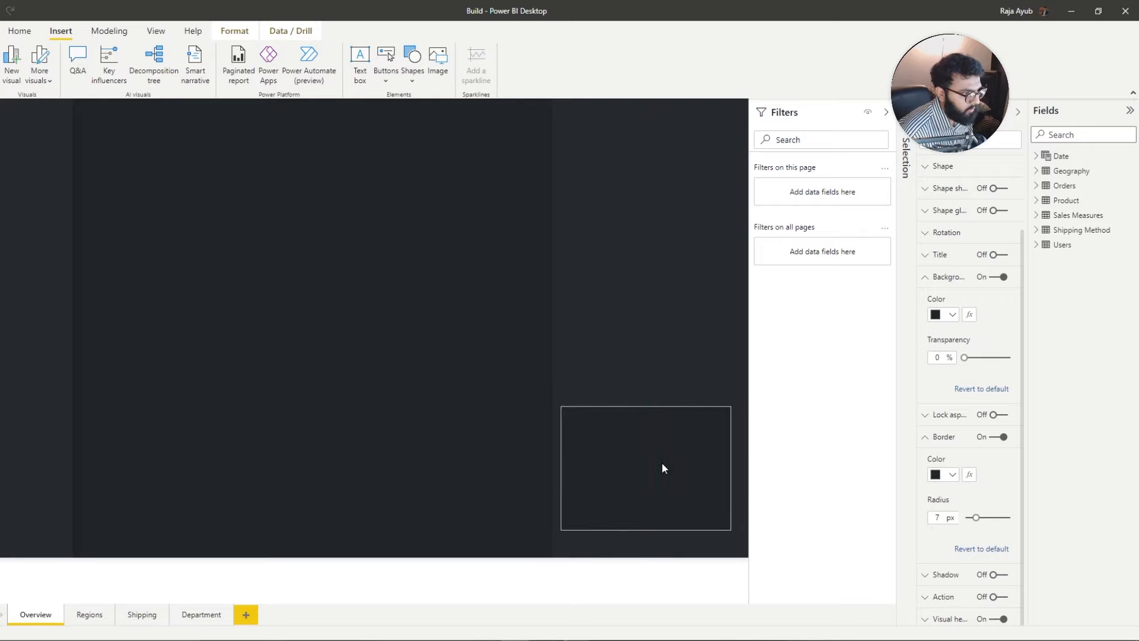
{"action": "left_click", "coordinate": [590, 345]}
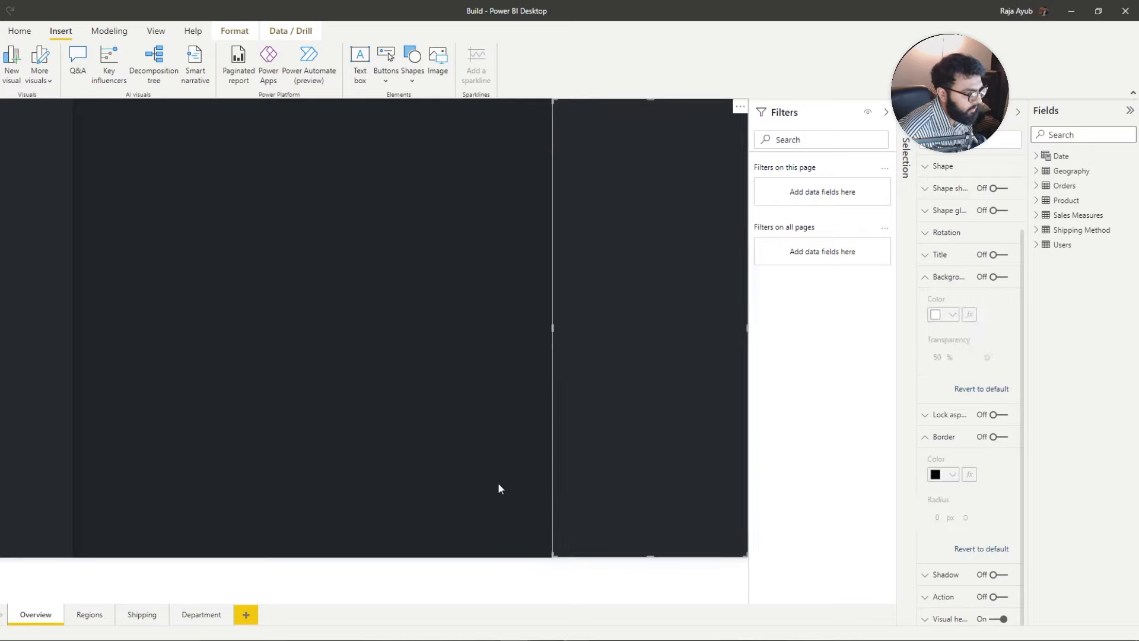
{"action": "left_click", "coordinate": [647, 482]}
{"action": "left_click", "coordinate": [587, 344]}
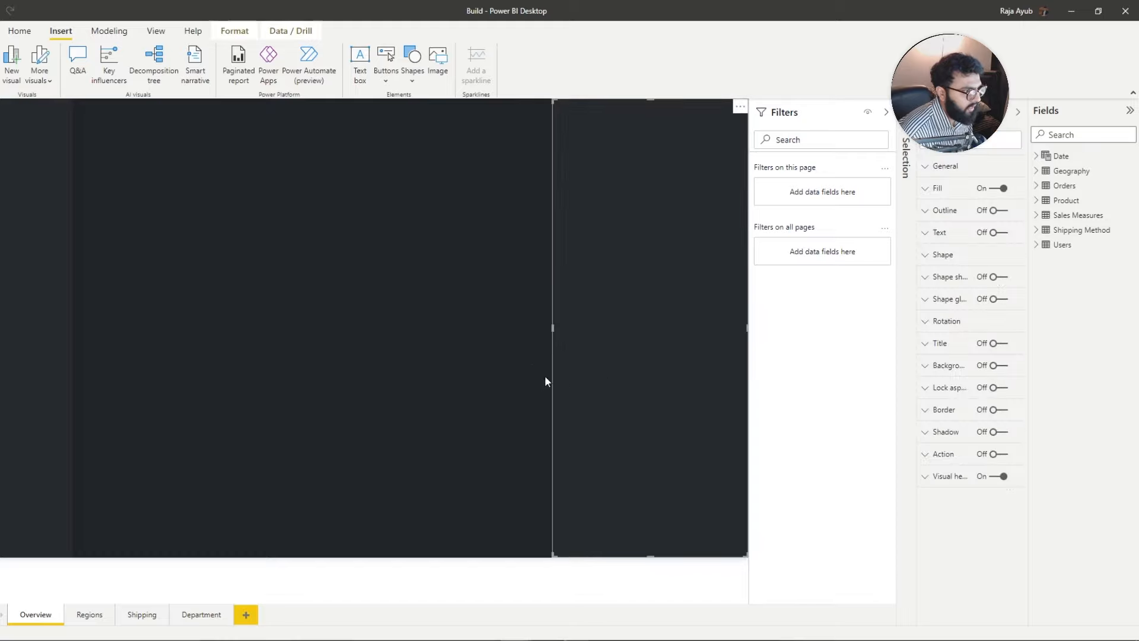
{"action": "left_click", "coordinate": [542, 422]}
{"action": "left_click", "coordinate": [599, 451]}
{"action": "left_click", "coordinate": [456, 444]}
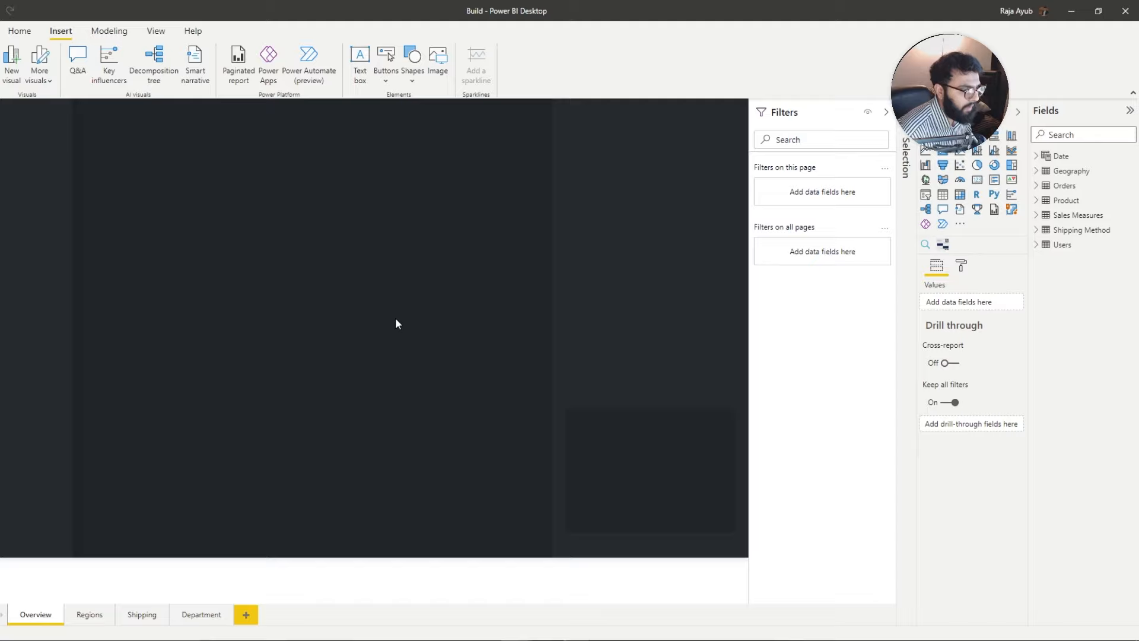
Step: Duplicate the card twice and stack the copies above the original in the right side panel
{"action": "left_click", "coordinate": [671, 472]}
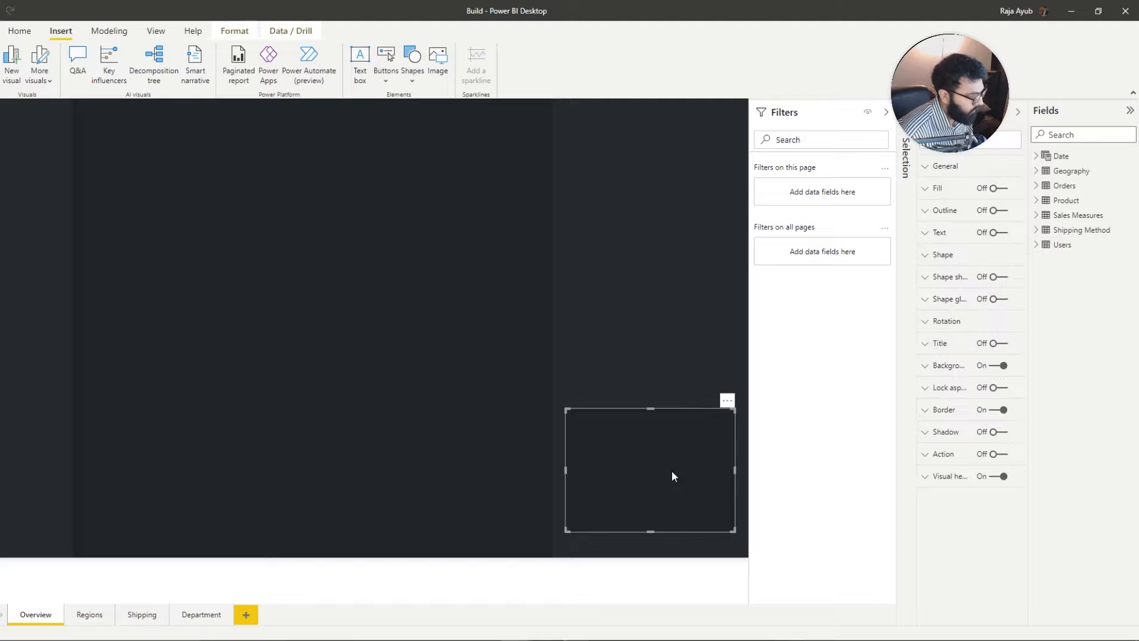
{"action": "left_click_drag", "start_coordinate": [672, 471], "coordinate": [647, 226]}
Step: Distribute the three cards in the right side panel vertically
{"action": "left_click", "coordinate": [653, 454]}
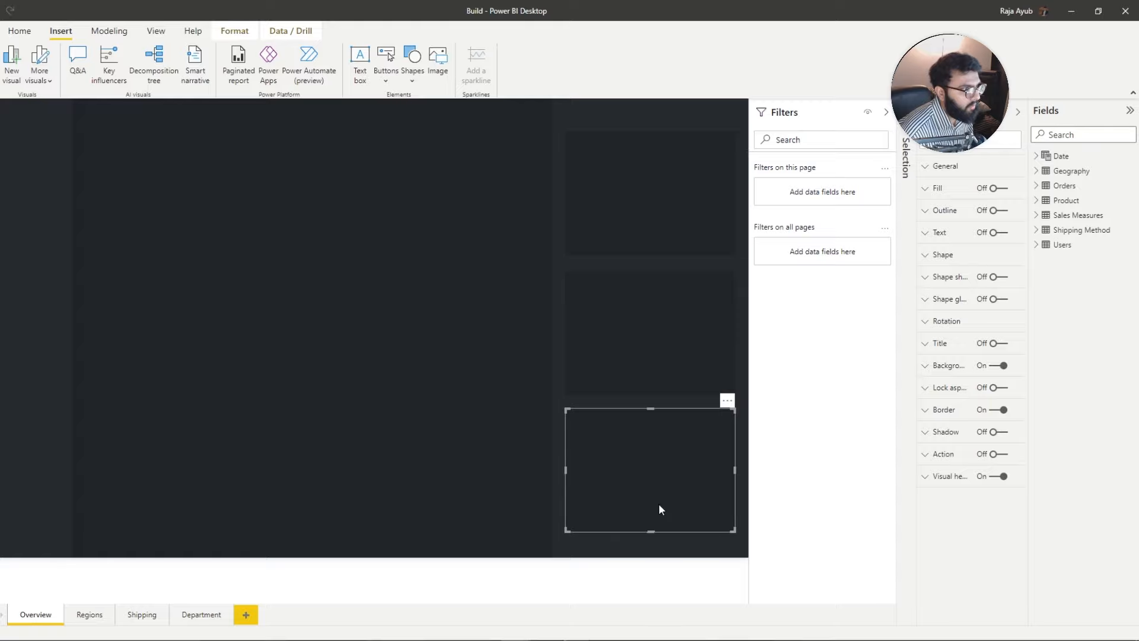
{"action": "left_click", "coordinate": [646, 329], "text": "ctrl"}
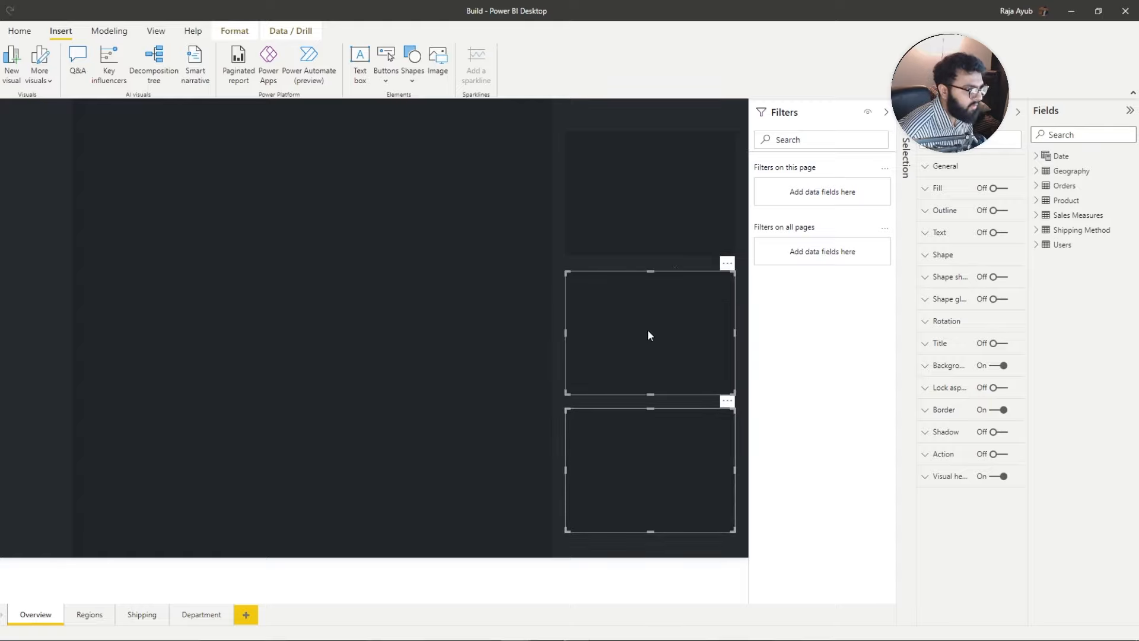
{"action": "left_click", "coordinate": [675, 218], "text": "ctrl"}
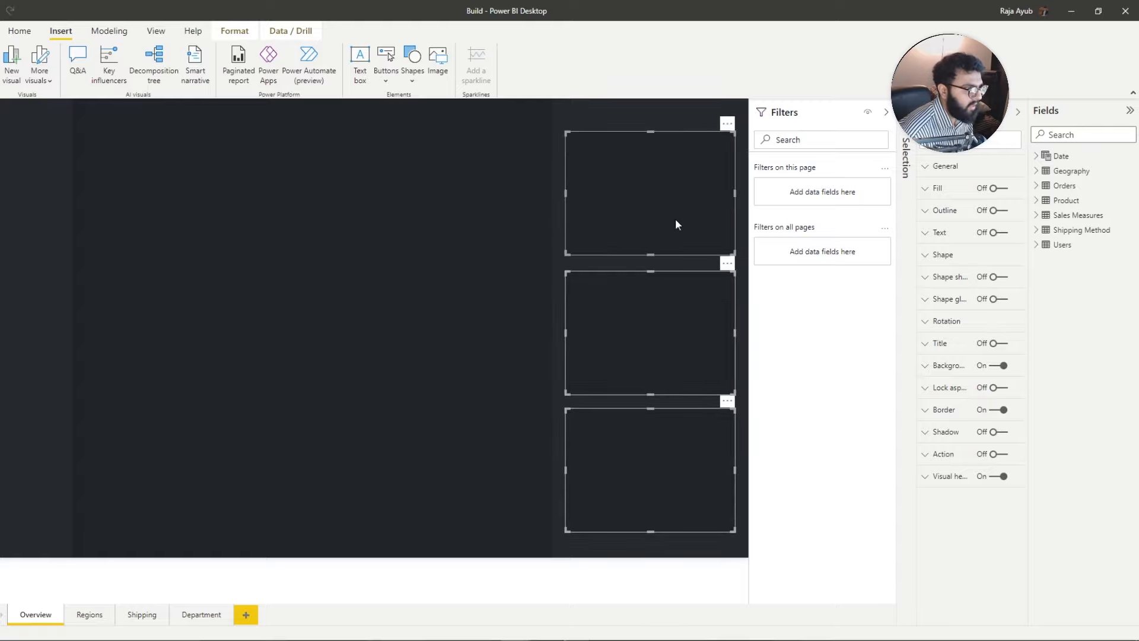
{"action": "left_click", "coordinate": [235, 31]}
{"action": "left_click", "coordinate": [225, 62]}
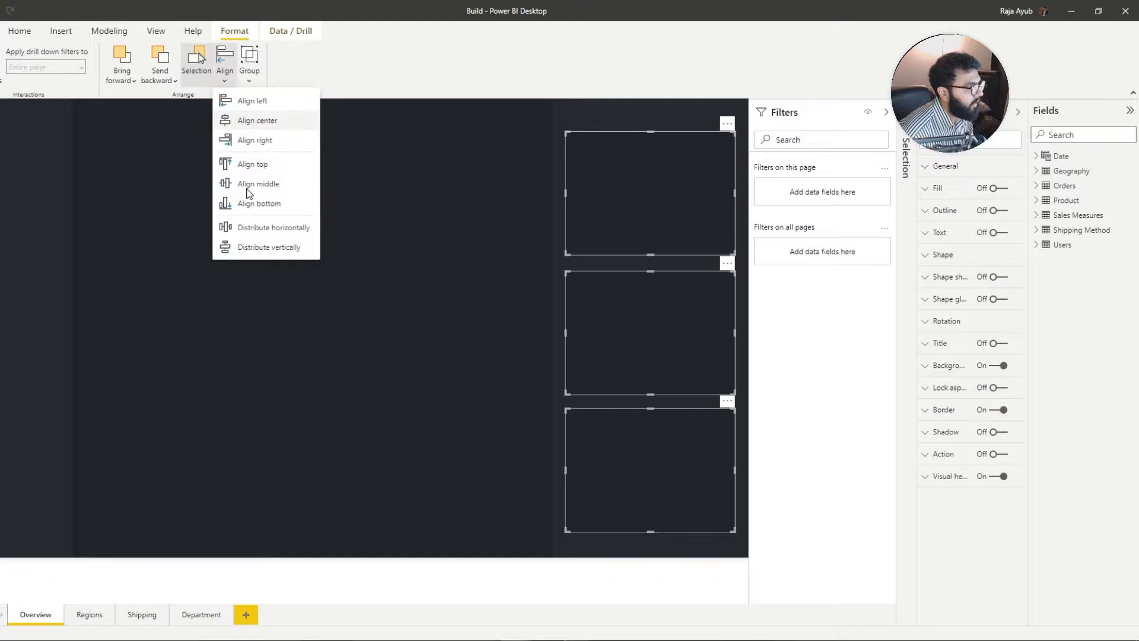
{"action": "left_click", "coordinate": [255, 247]}
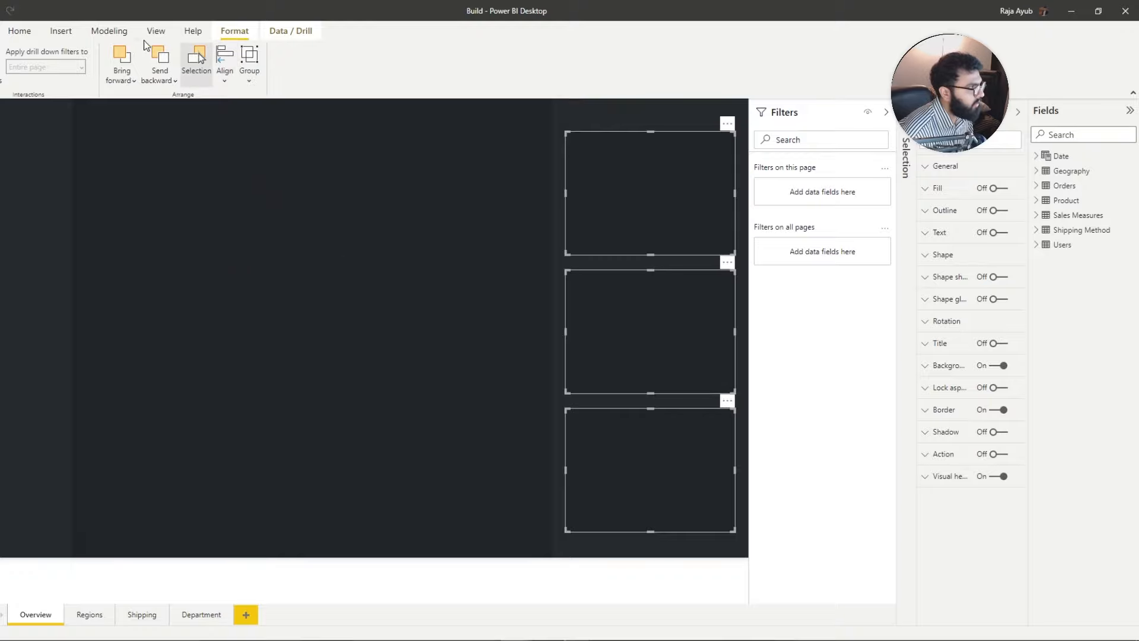
{"action": "left_click", "coordinate": [229, 77]}
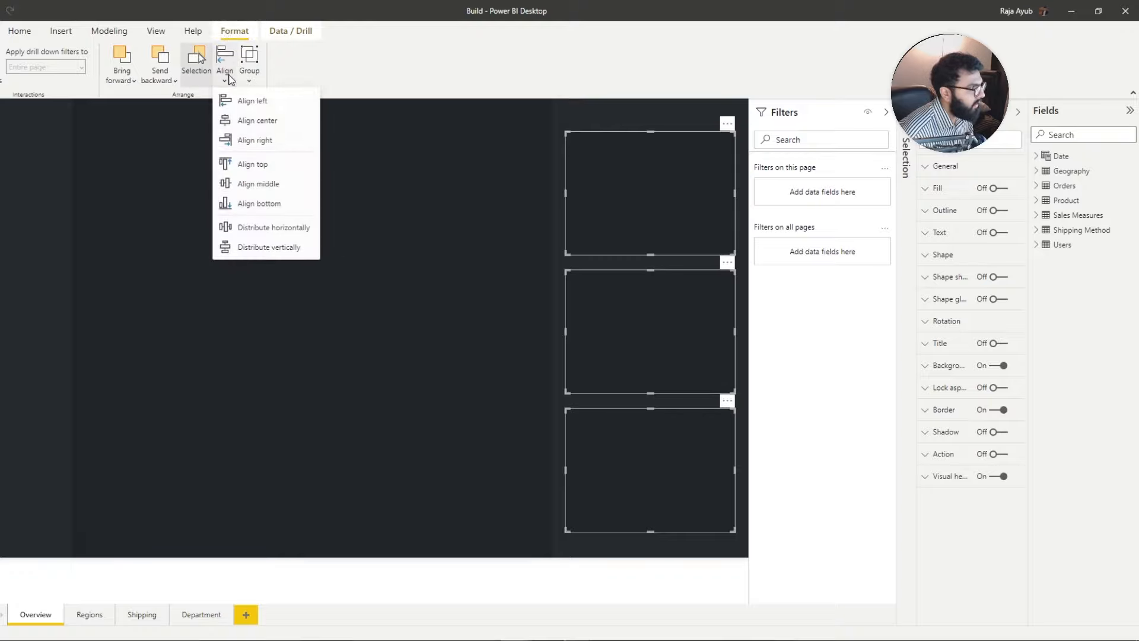
{"action": "left_click", "coordinate": [255, 247]}
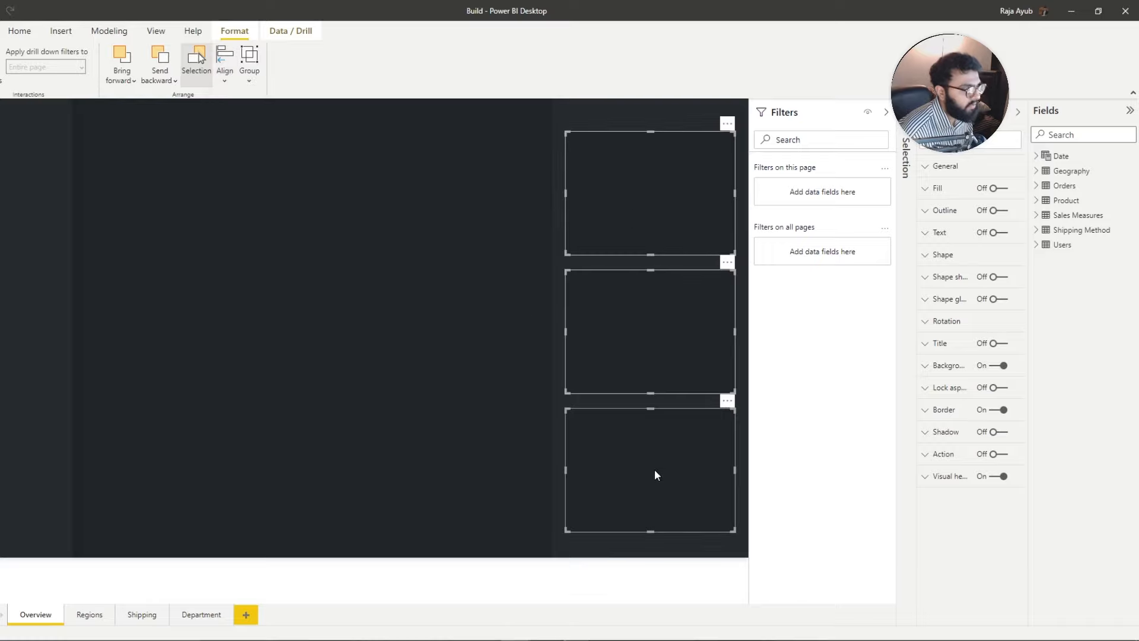
{"action": "left_click", "coordinate": [590, 565]}
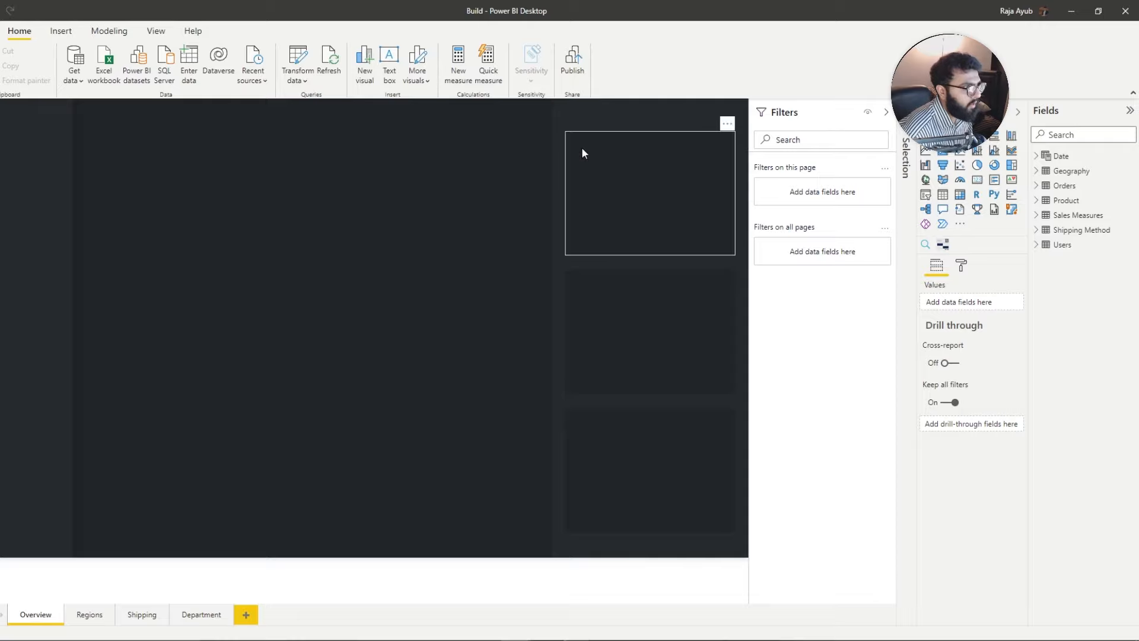
Step: Duplicate the right side panel and resize the copy into a wide card at the lower left of the main area
{"action": "left_click", "coordinate": [588, 116]}
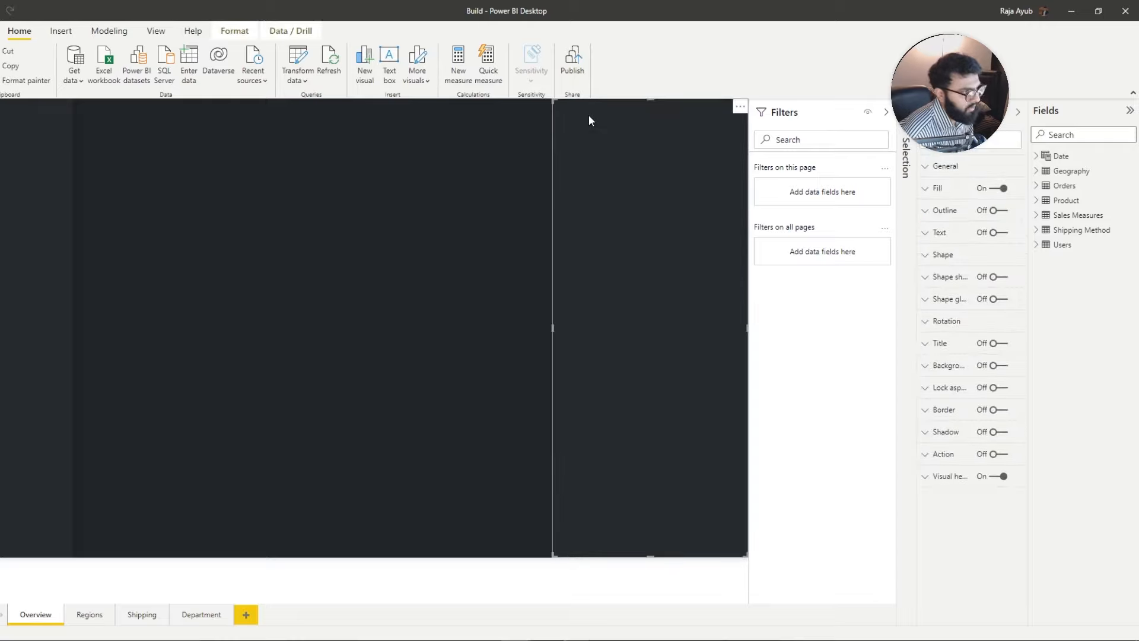
{"action": "left_click_drag", "start_coordinate": [621, 175], "coordinate": [301, 211]}
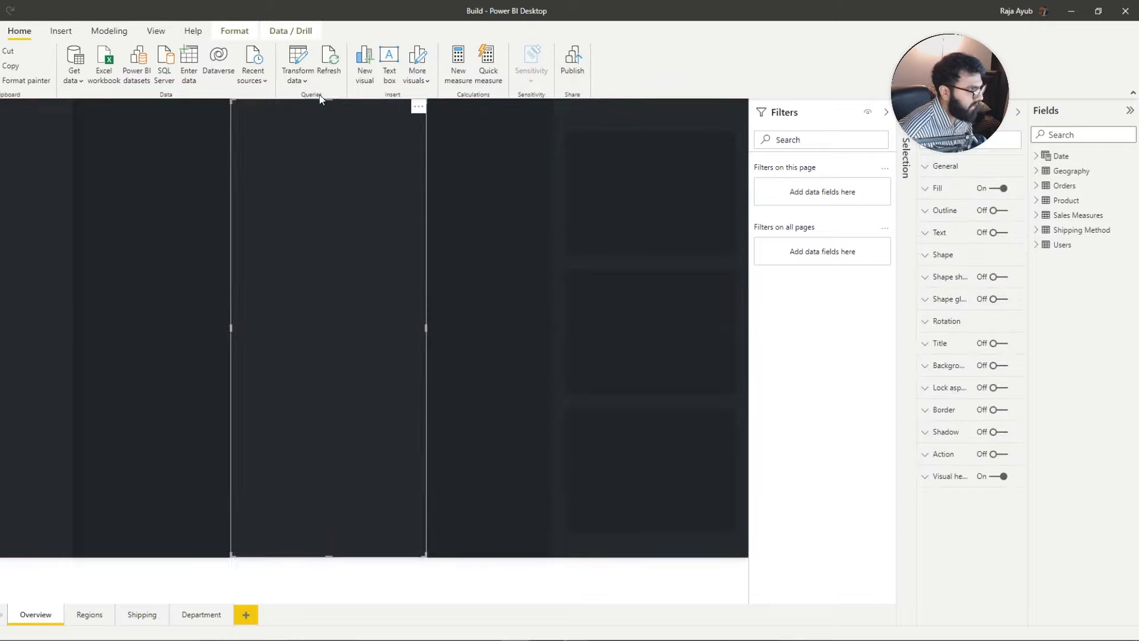
{"action": "left_click_drag", "start_coordinate": [319, 99], "coordinate": [342, 436]}
{"action": "left_click_drag", "start_coordinate": [331, 483], "coordinate": [198, 426]}
{"action": "left_click_drag", "start_coordinate": [292, 496], "coordinate": [373, 523]}
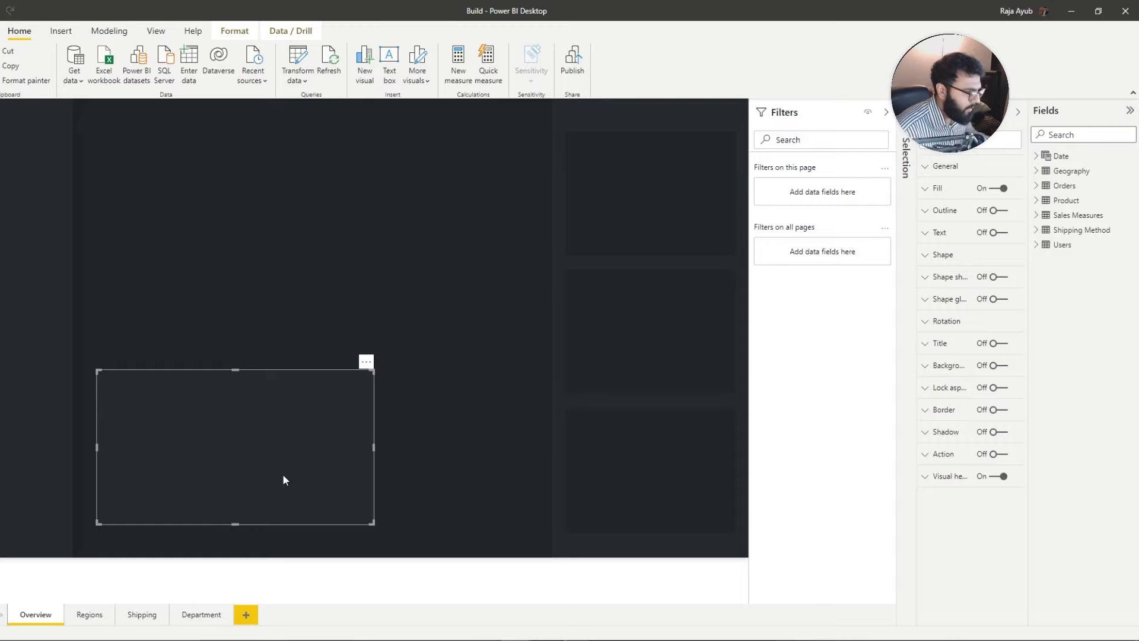
Step: Duplicate the wide card, narrow the copy to fit beside it before the right side panel, and slightly widen the original
{"action": "left_click_drag", "start_coordinate": [283, 474], "coordinate": [532, 470]}
{"action": "left_click_drag", "start_coordinate": [668, 445], "coordinate": [526, 454]}
{"action": "left_click", "coordinate": [372, 437]}
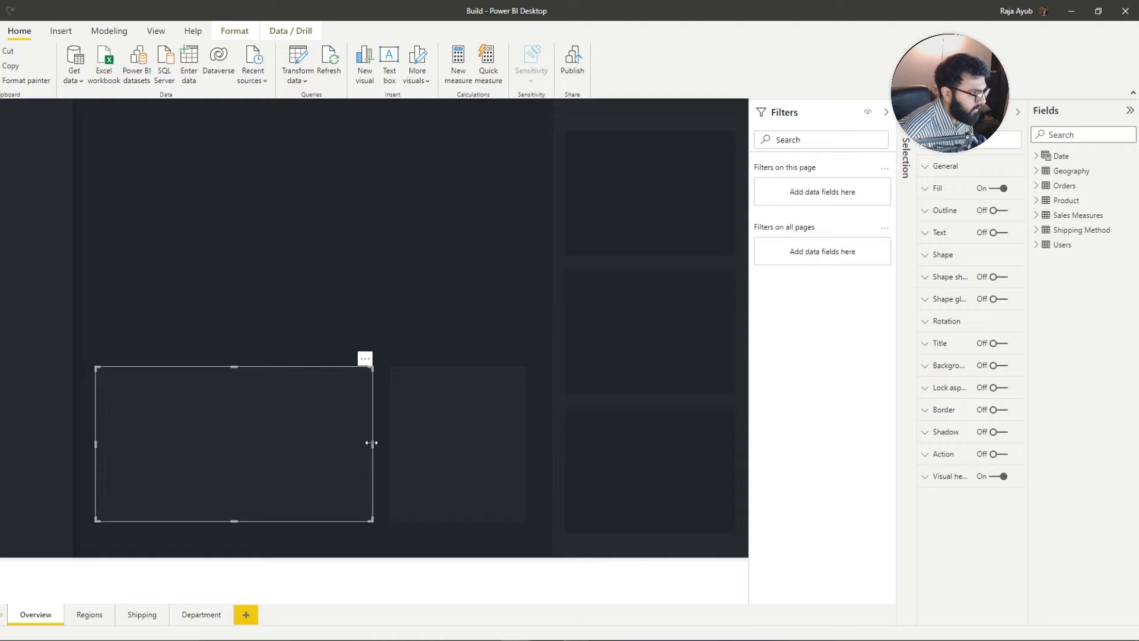
{"action": "left_click_drag", "start_coordinate": [376, 444], "coordinate": [380, 454]}
{"action": "left_click", "coordinate": [424, 437]}
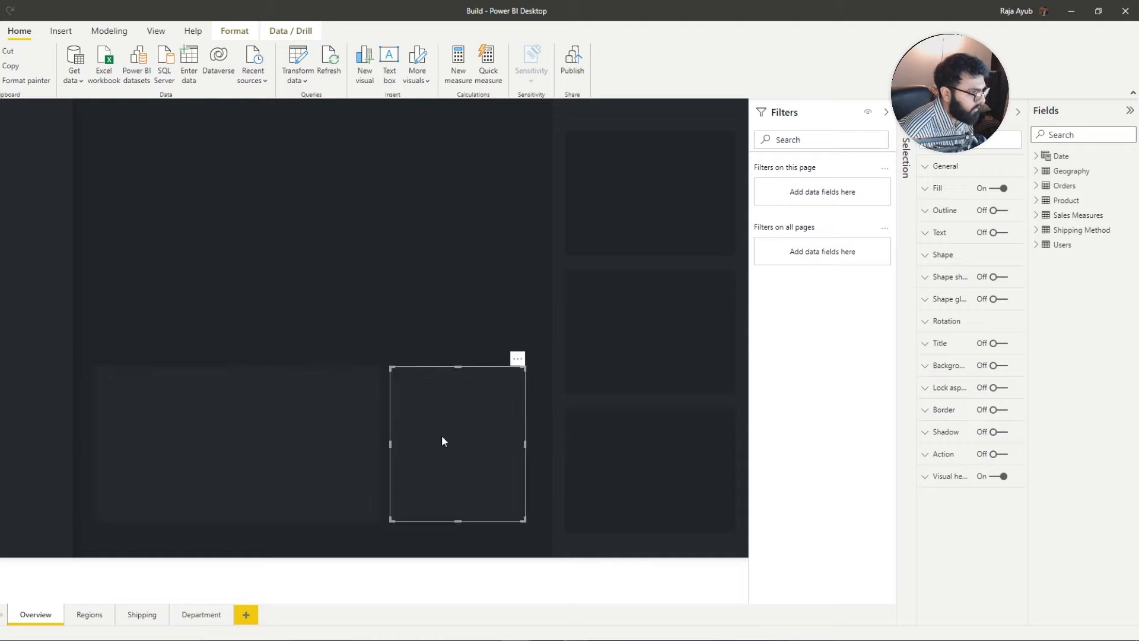
Step: Move the two lower cards in the main area slightly upward together
{"action": "left_click", "coordinate": [310, 440]}
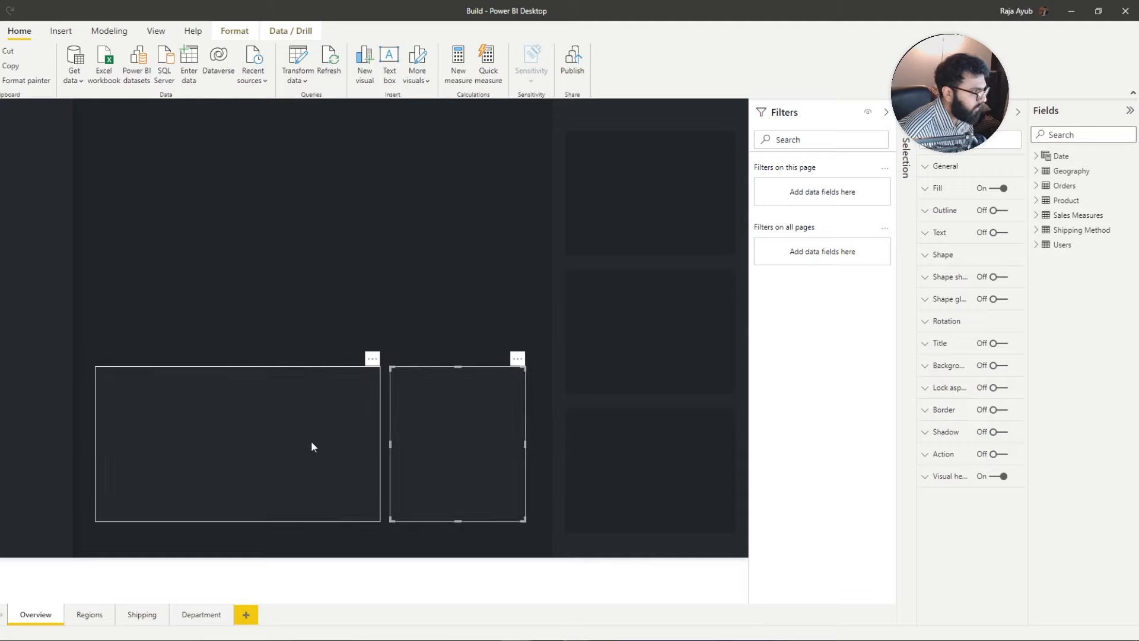
{"action": "left_click", "coordinate": [419, 450], "text": "ctrl"}
{"action": "left_click_drag", "start_coordinate": [418, 450], "coordinate": [420, 445]}
Step: Duplicate the wide lower card, place the copy directly above it, and make the copy slightly narrower and shorter
{"action": "left_click", "coordinate": [313, 451]}
{"action": "left_click_drag", "start_coordinate": [313, 455], "coordinate": [297, 293]}
{"action": "left_click_drag", "start_coordinate": [376, 270], "coordinate": [365, 268]}
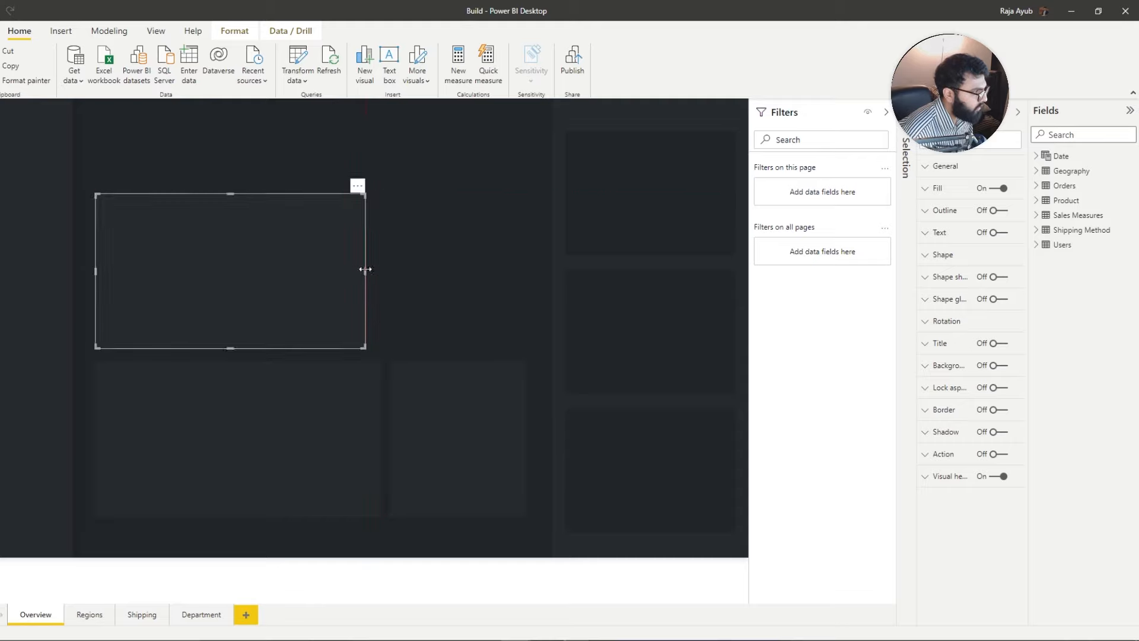
{"action": "left_click_drag", "start_coordinate": [230, 192], "coordinate": [231, 214]}
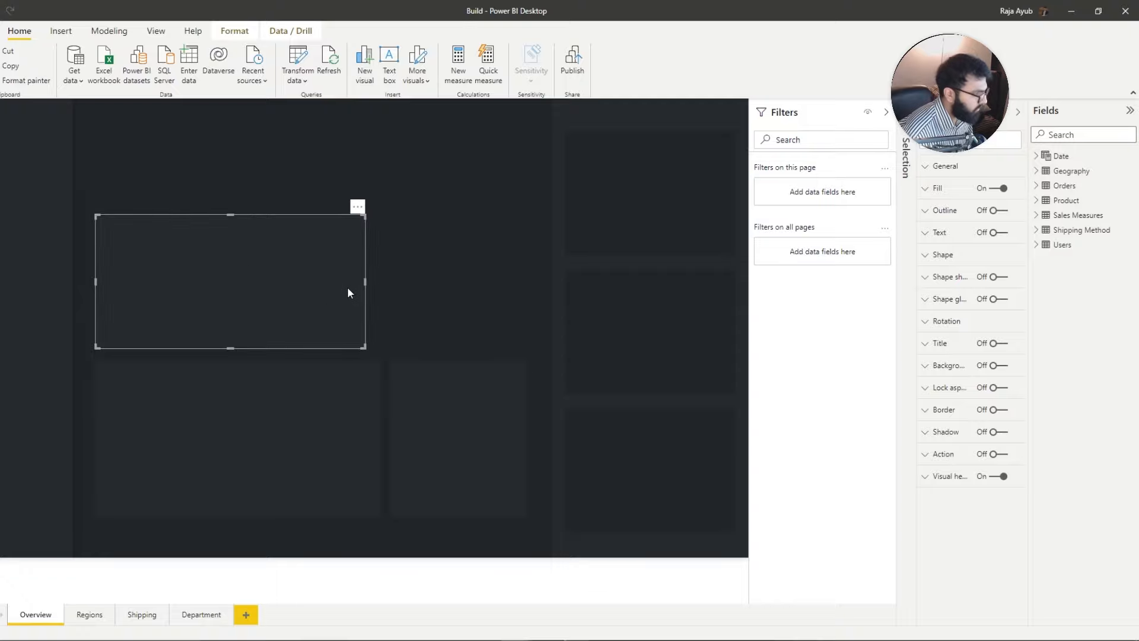
{"action": "left_click_drag", "start_coordinate": [364, 283], "coordinate": [358, 286]}
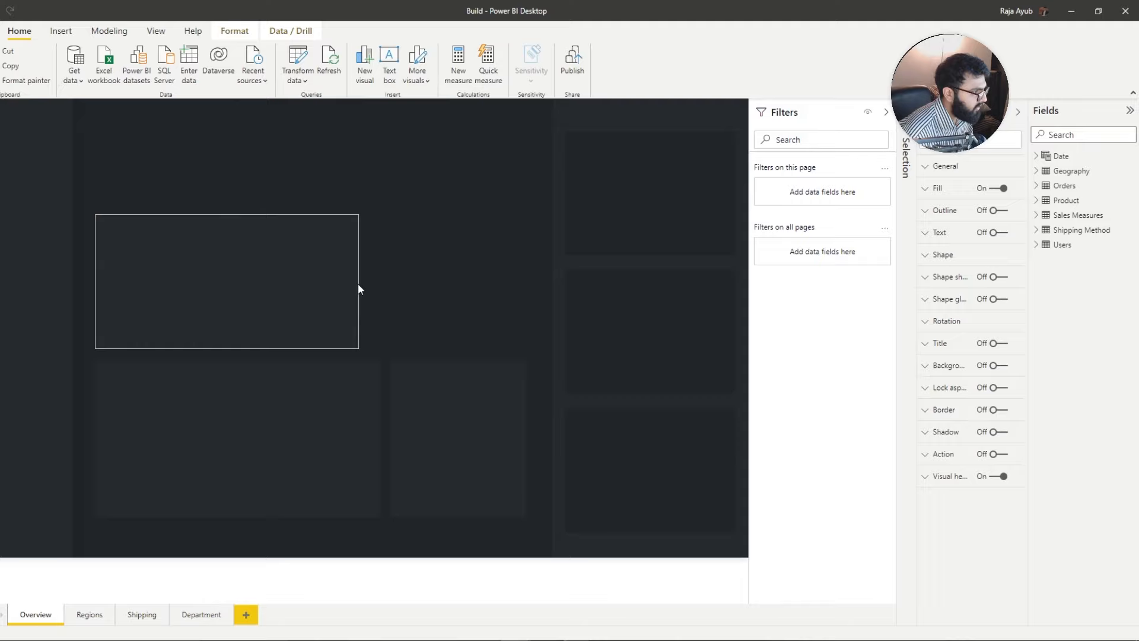
Step: Duplicate the upper card beside itself, narrow the copy to match the lower row's right edge, and lower both upper cards slightly
{"action": "left_click_drag", "start_coordinate": [289, 292], "coordinate": [529, 303]}
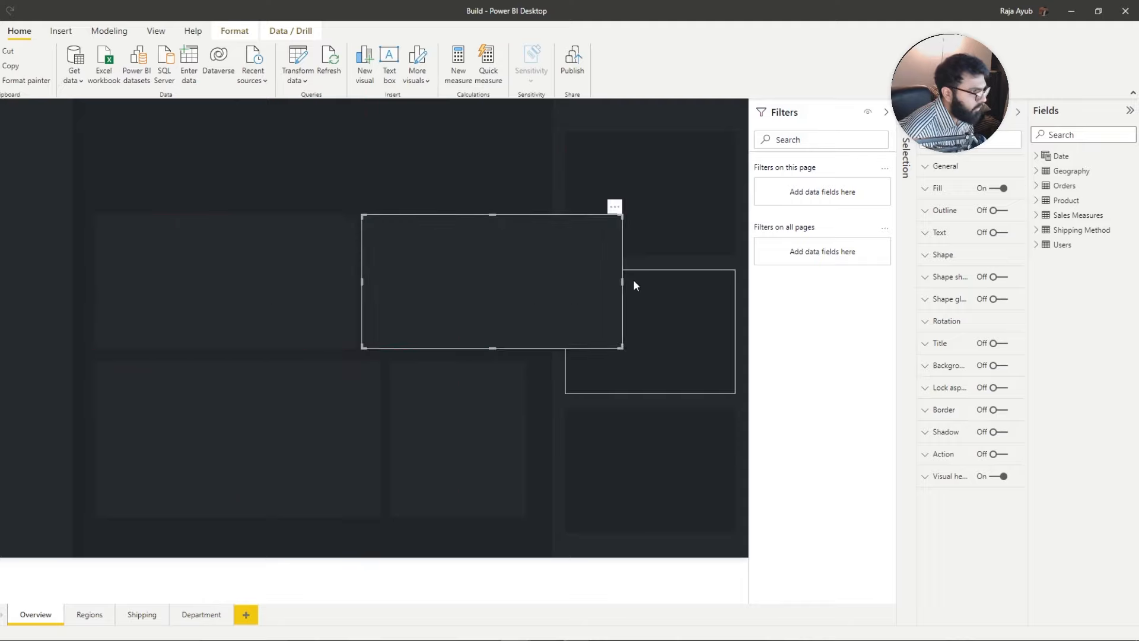
{"action": "left_click_drag", "start_coordinate": [622, 281], "coordinate": [468, 297]}
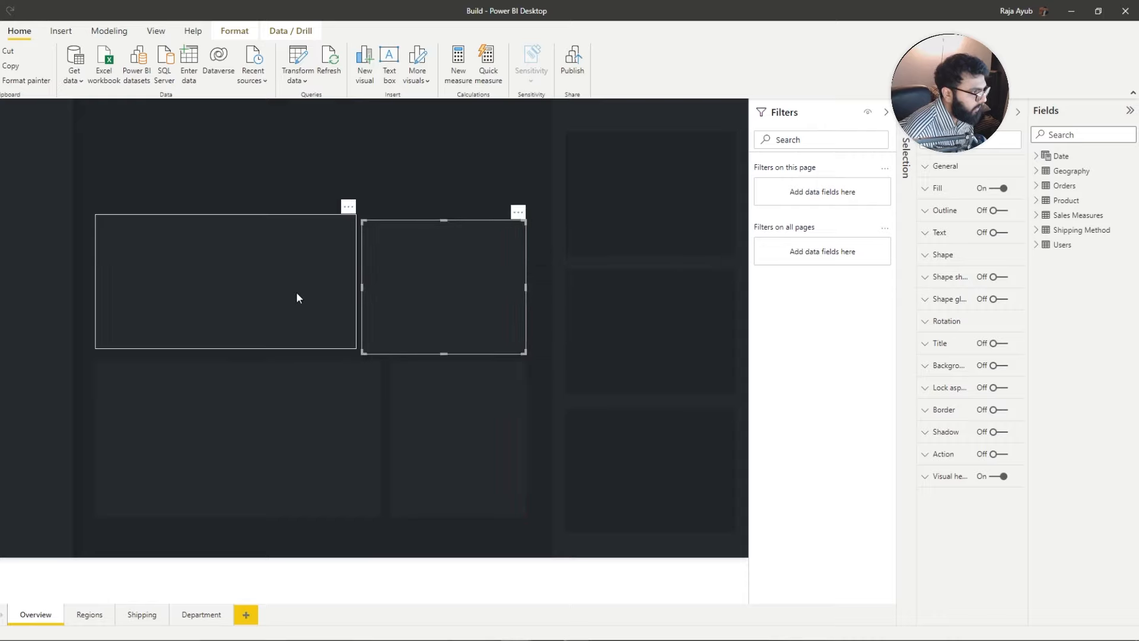
{"action": "left_click_drag", "start_coordinate": [297, 293], "coordinate": [296, 300]}
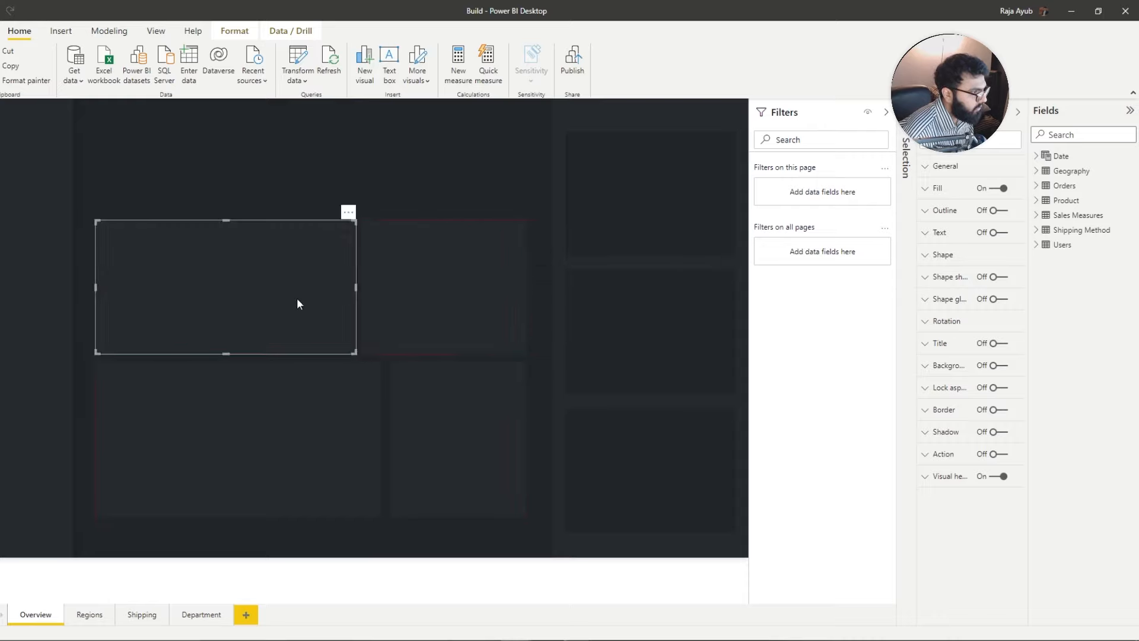
Step: Shift the small lower card closer to the wide one and widen it to align with the upper card's right edge
{"action": "left_click", "coordinate": [440, 407]}
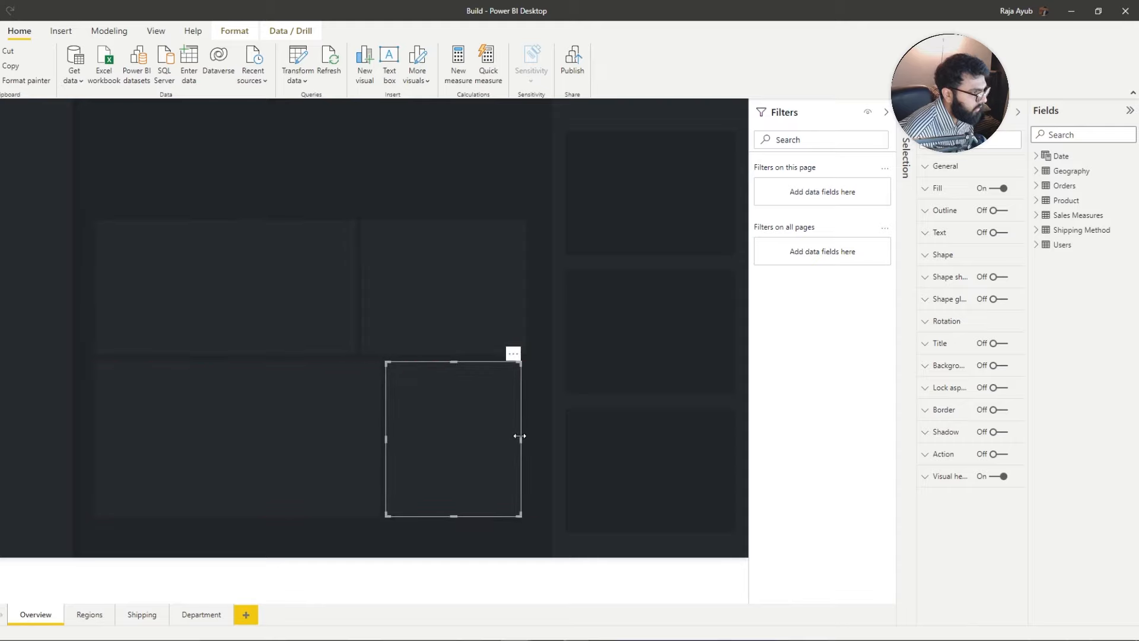
{"action": "left_click_drag", "start_coordinate": [522, 438], "coordinate": [526, 439]}
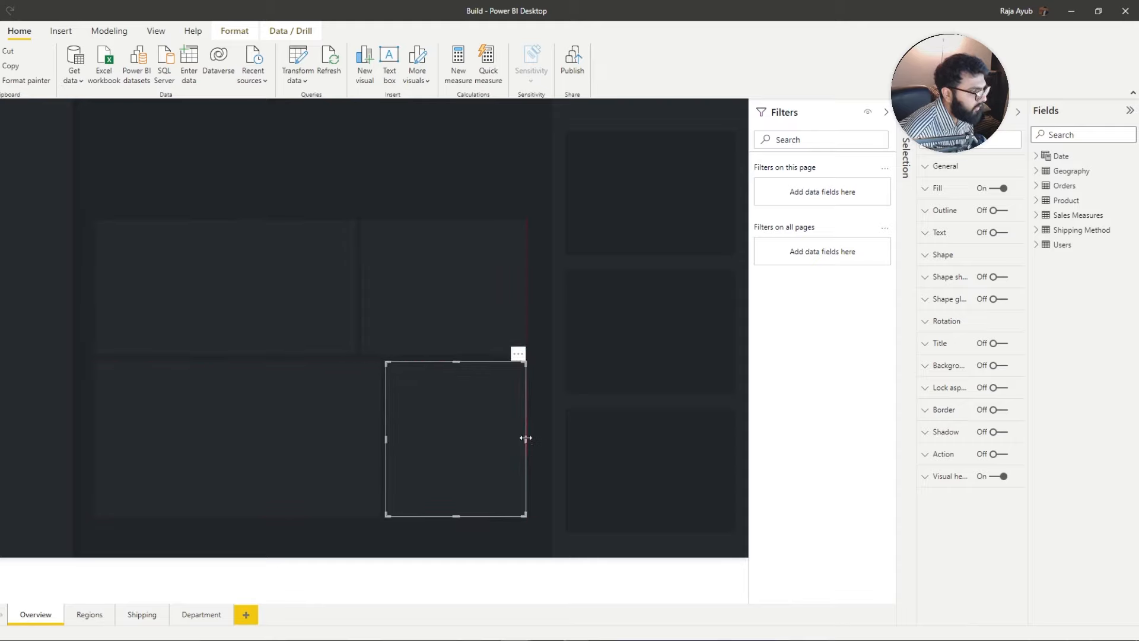
{"action": "left_click", "coordinate": [537, 595]}
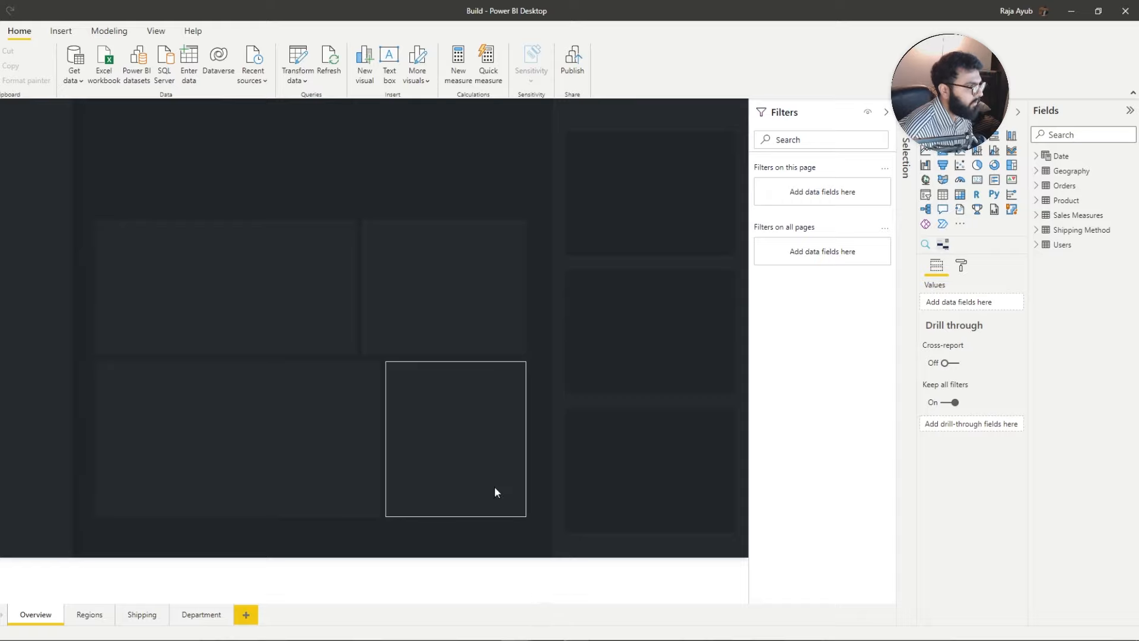
Step: Turn off the fill and turn on the background for all four cards in the main area
{"action": "left_click", "coordinate": [446, 434]}
{"action": "left_click", "coordinate": [309, 422], "text": "ctrl"}
{"action": "left_click", "coordinate": [268, 315], "text": "ctrl"}
{"action": "left_click", "coordinate": [432, 304], "text": "ctrl"}
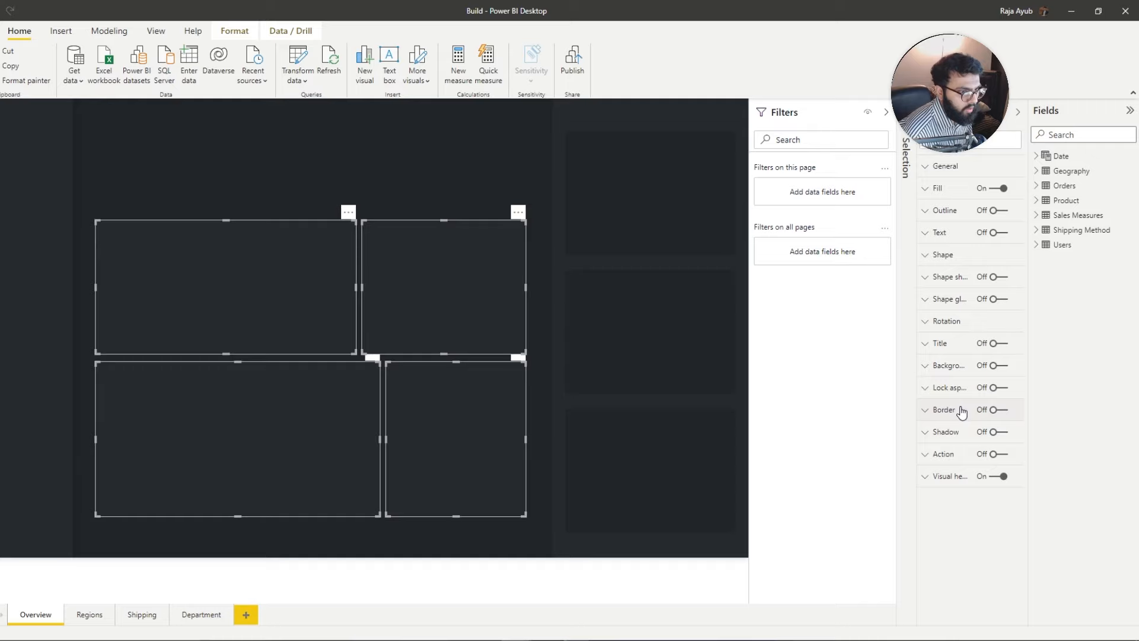
{"action": "left_click", "coordinate": [998, 189]}
{"action": "left_click", "coordinate": [1001, 367]}
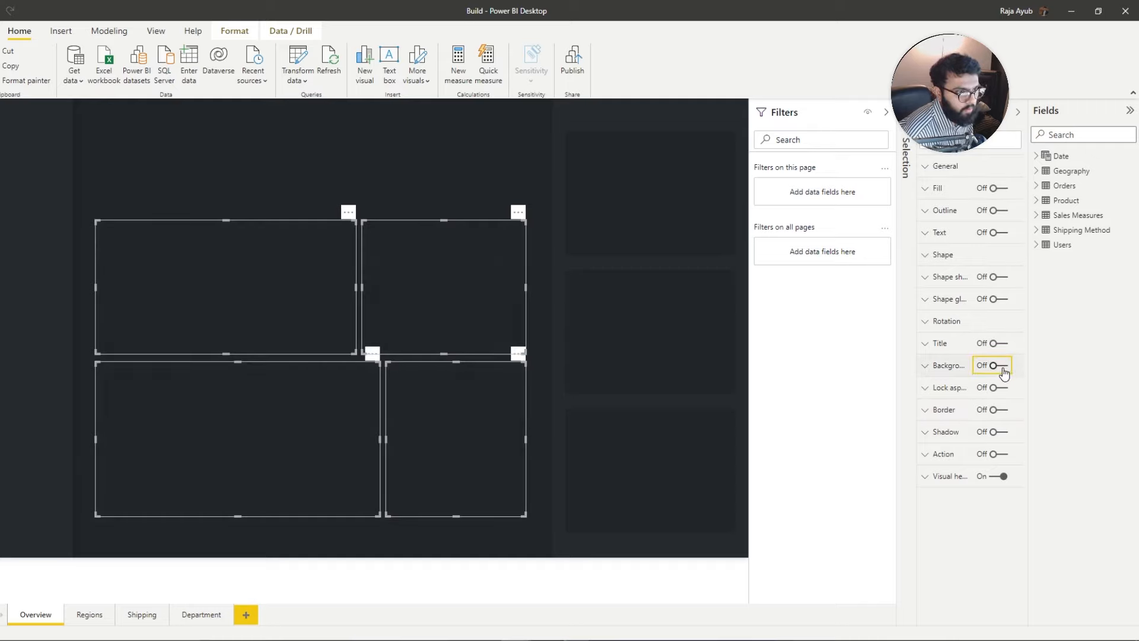
Step: Set the four cards' background color to #272B2F with 0% transparency
{"action": "left_click", "coordinate": [946, 367]}
{"action": "left_click", "coordinate": [947, 406]}
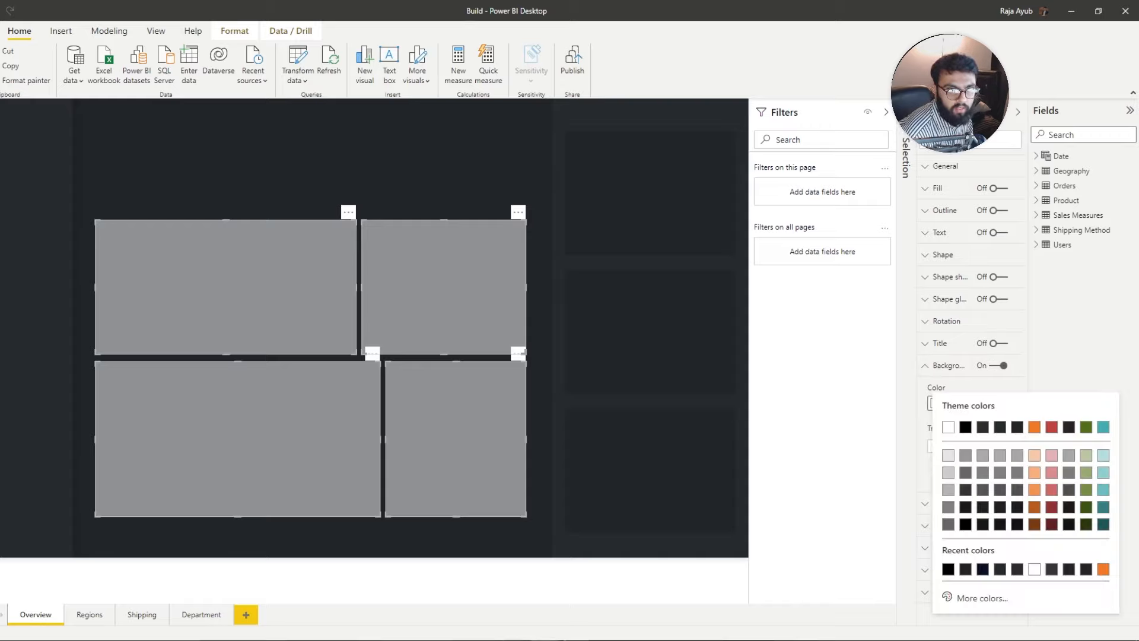
{"action": "left_click", "coordinate": [979, 598]}
{"action": "type", "text": "#272B2F"}
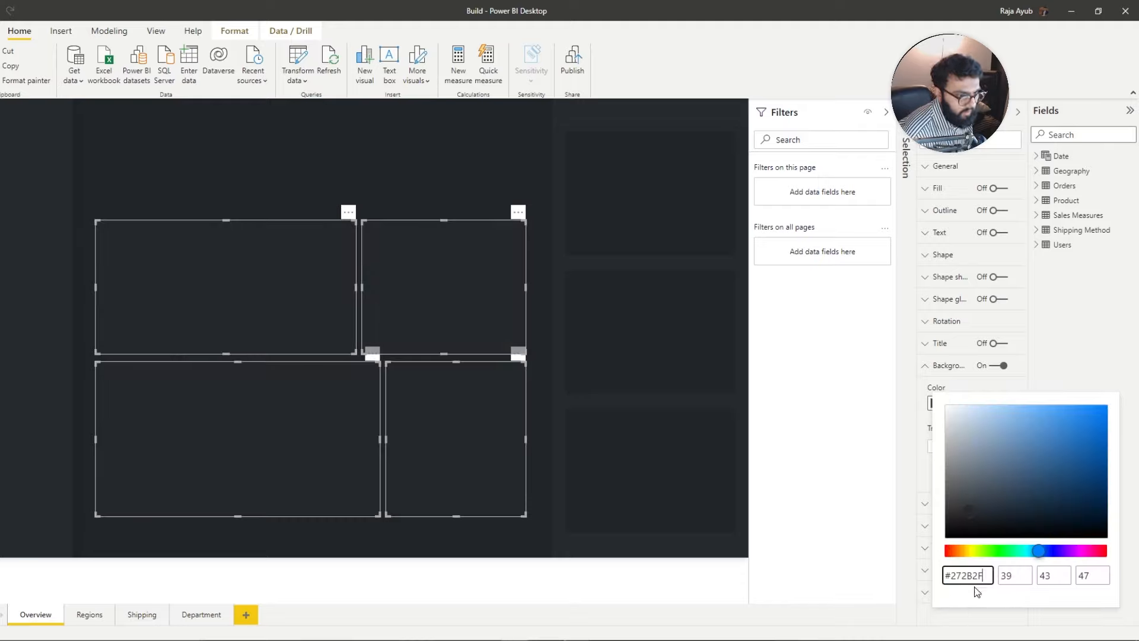
{"action": "left_click", "coordinate": [1038, 363]}
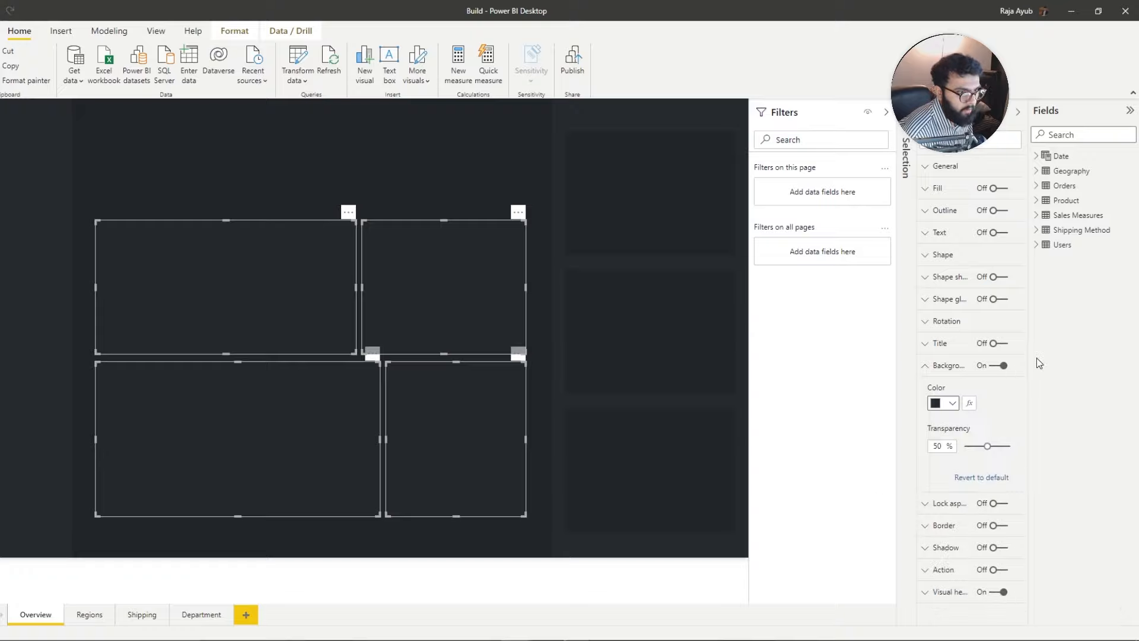
{"action": "left_click_drag", "start_coordinate": [974, 446], "coordinate": [962, 453]}
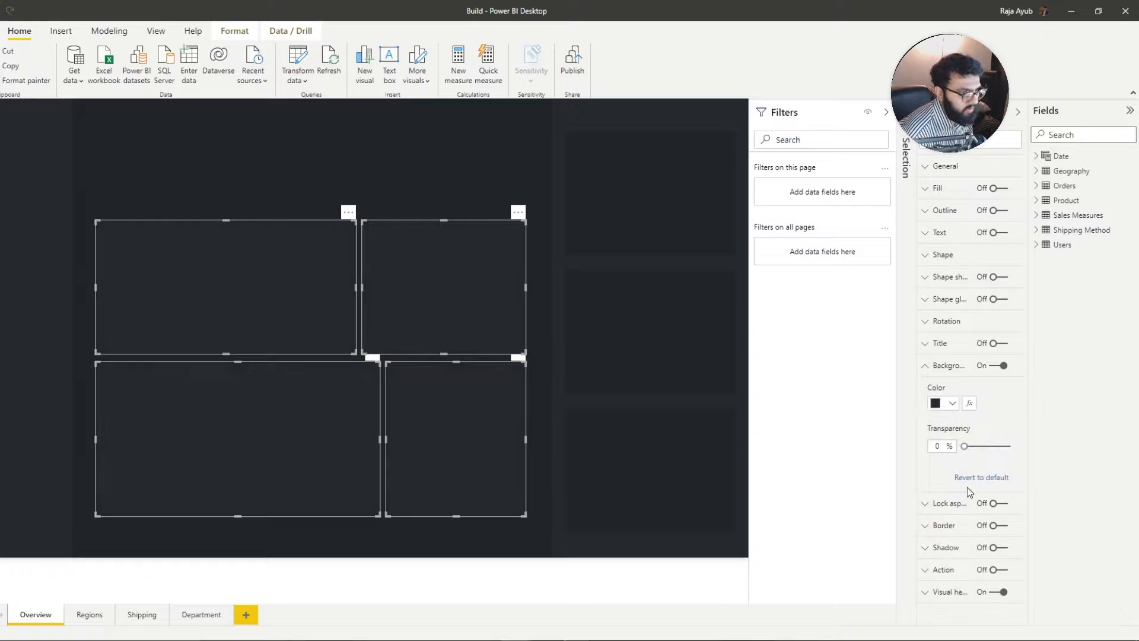
Step: Give the four cards a dark border with a 9 px corner radius
{"action": "left_click", "coordinate": [980, 527]}
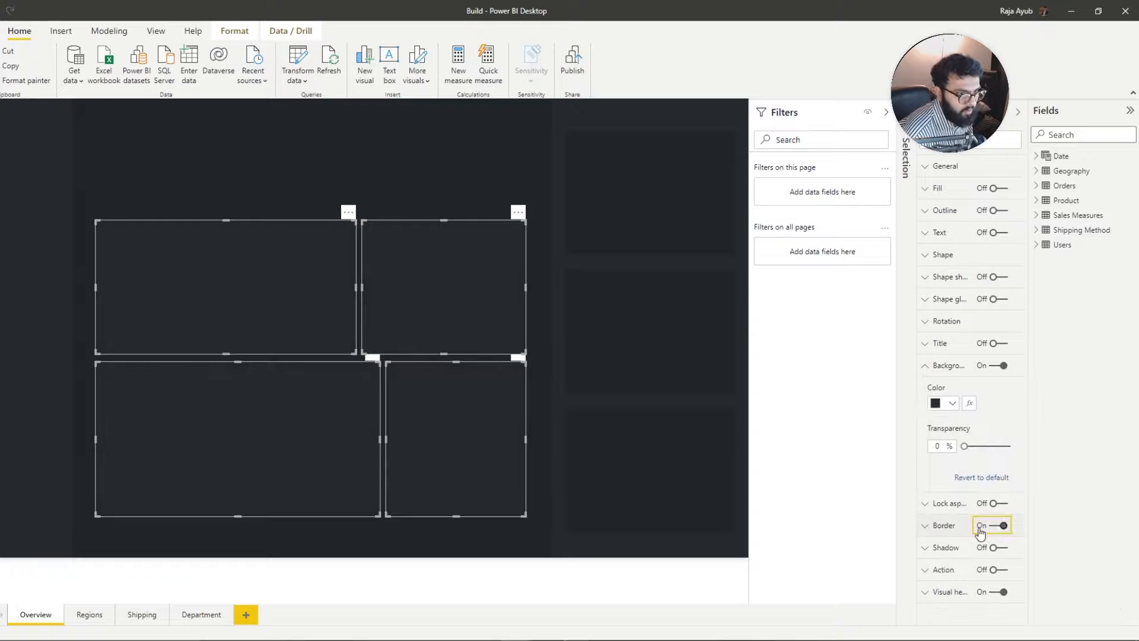
{"action": "left_click", "coordinate": [946, 525]}
{"action": "left_click", "coordinate": [943, 562]}
{"action": "left_click", "coordinate": [949, 509]}
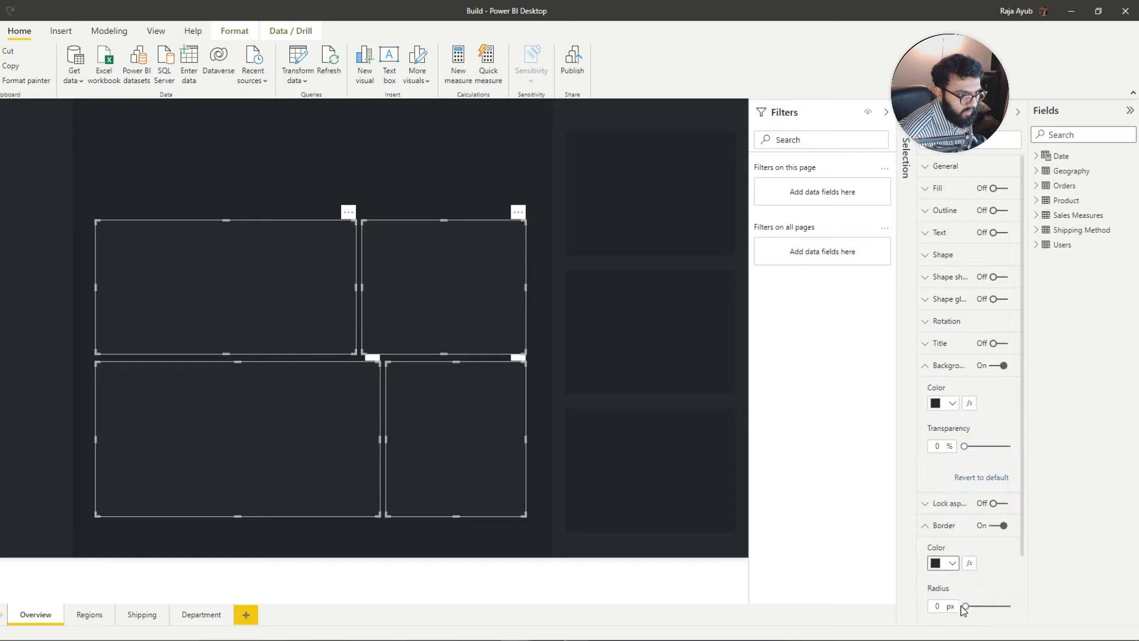
{"action": "left_click_drag", "start_coordinate": [964, 606], "coordinate": [975, 605]}
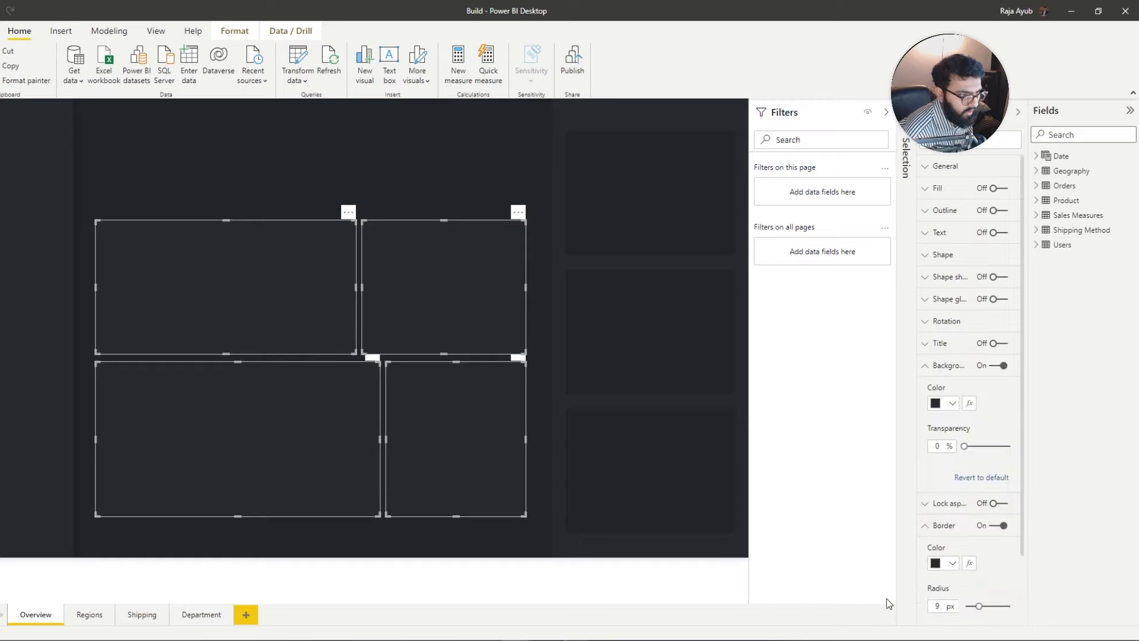
{"action": "left_click", "coordinate": [610, 601]}
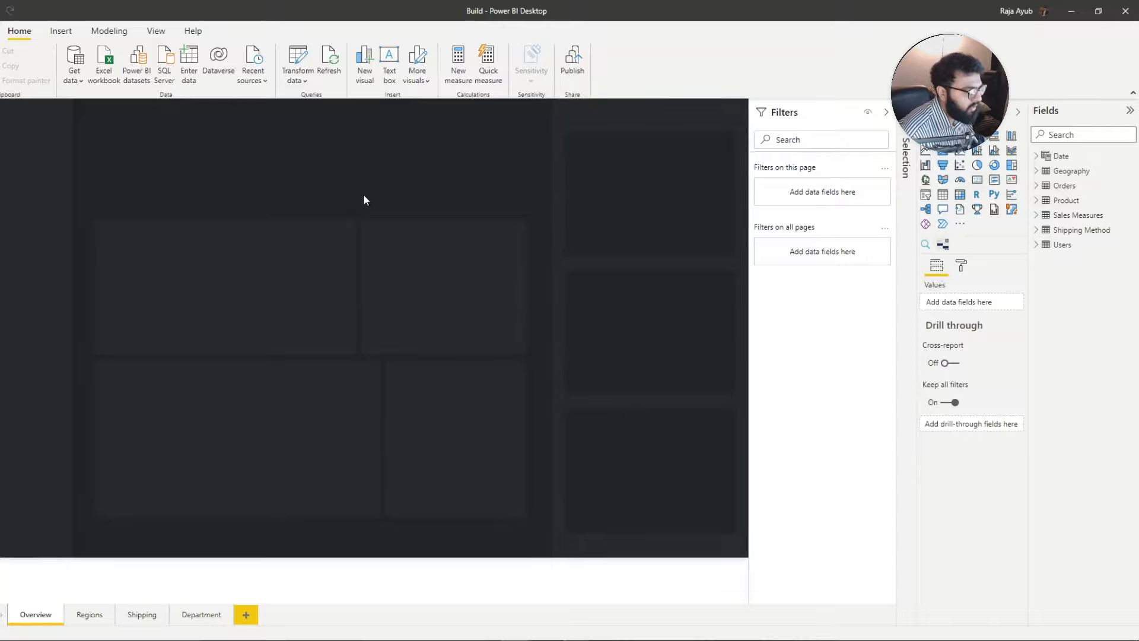
Step: Switch to Snipping Tool and capture the whole report page as a new snip
{"action": "left_click", "coordinate": [113, 639]}
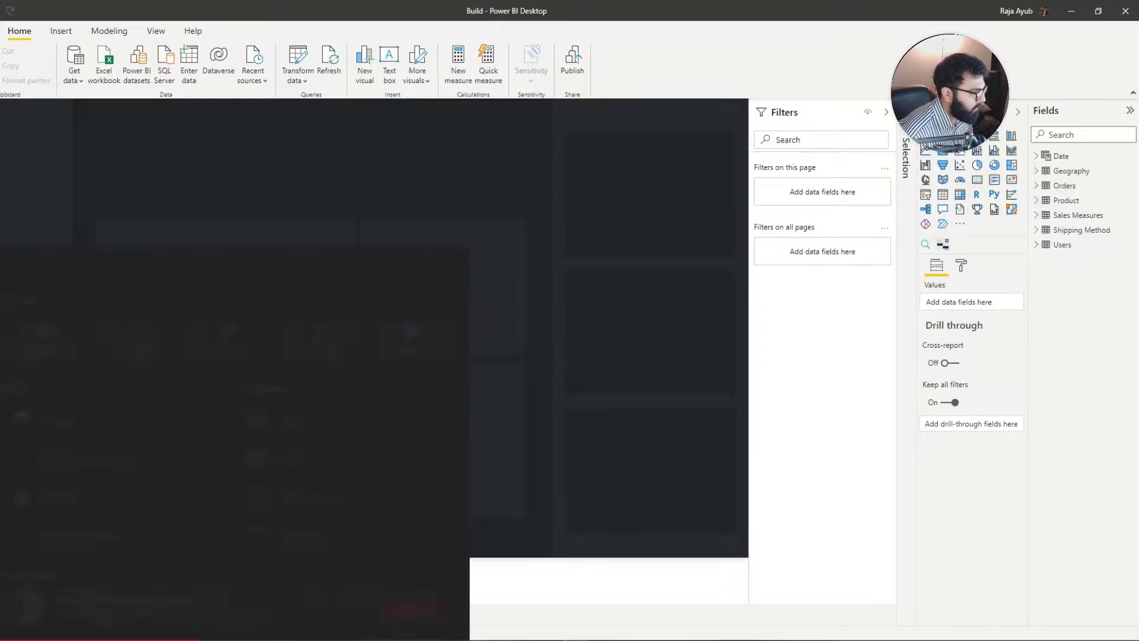
{"action": "type", "text": "sni"}
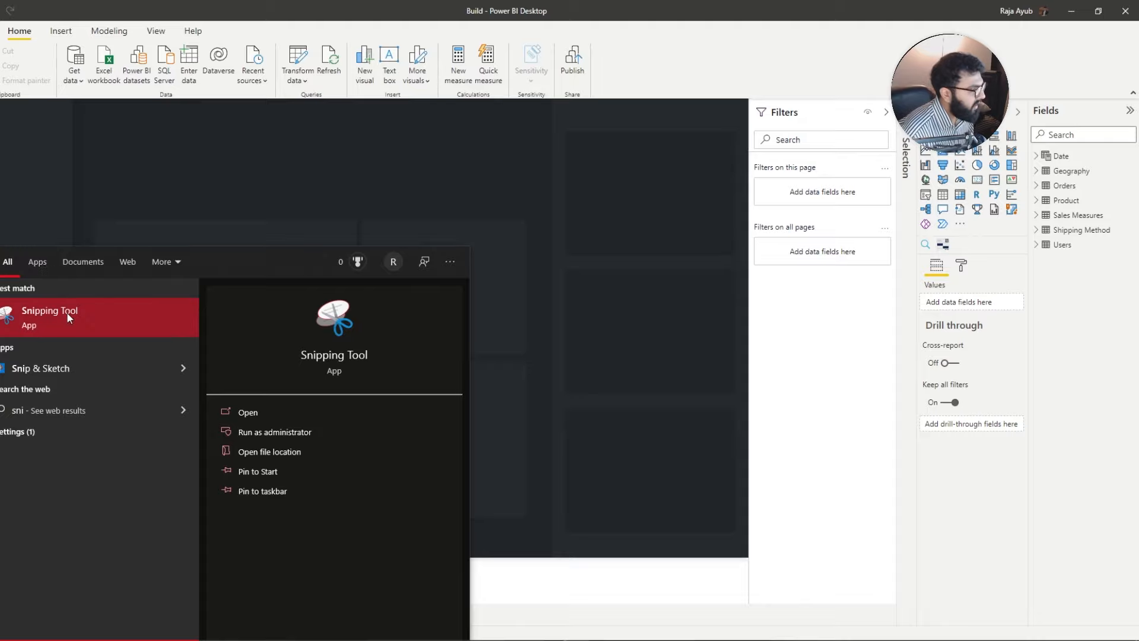
{"action": "left_click", "coordinate": [70, 318]}
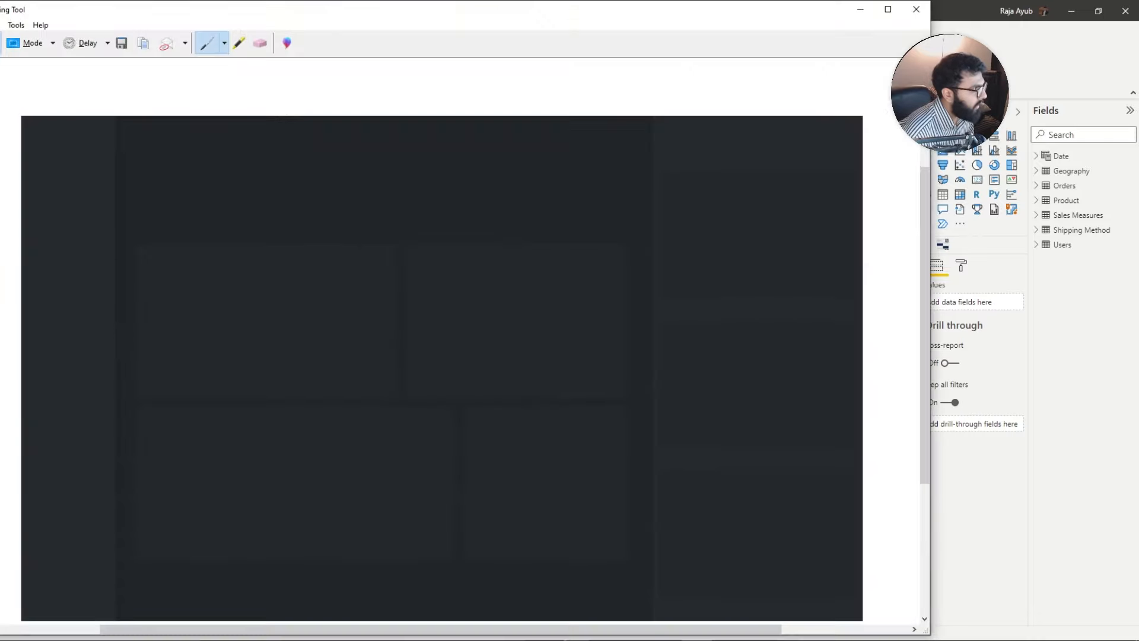
{"action": "left_click", "coordinate": [1, 43]}
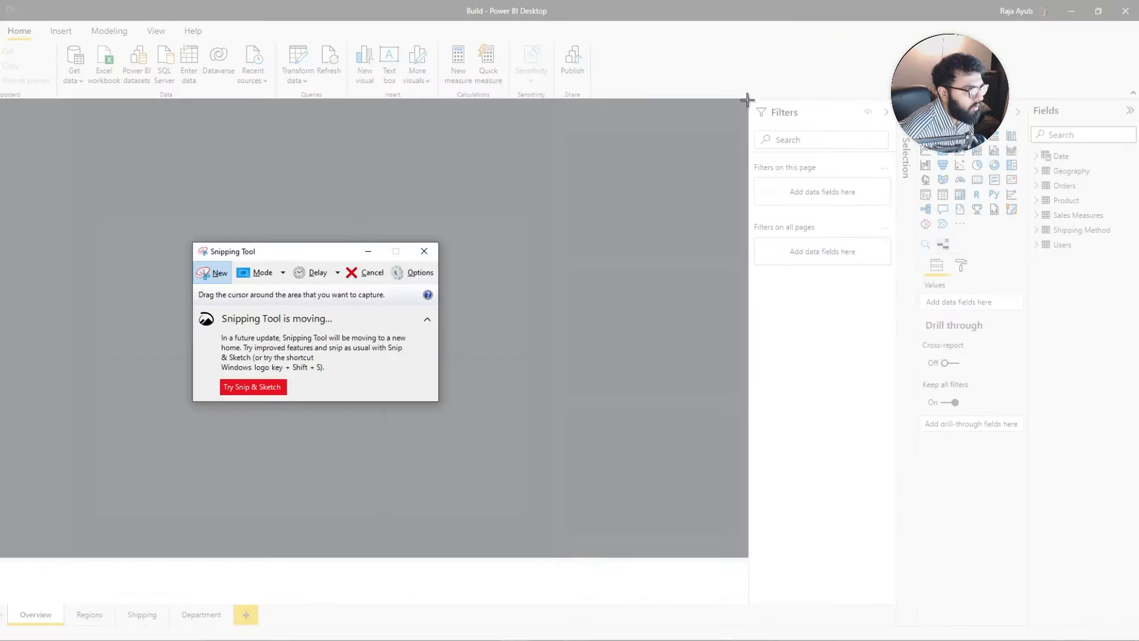
{"action": "left_click_drag", "start_coordinate": [748, 98], "coordinate": [0, 557]}
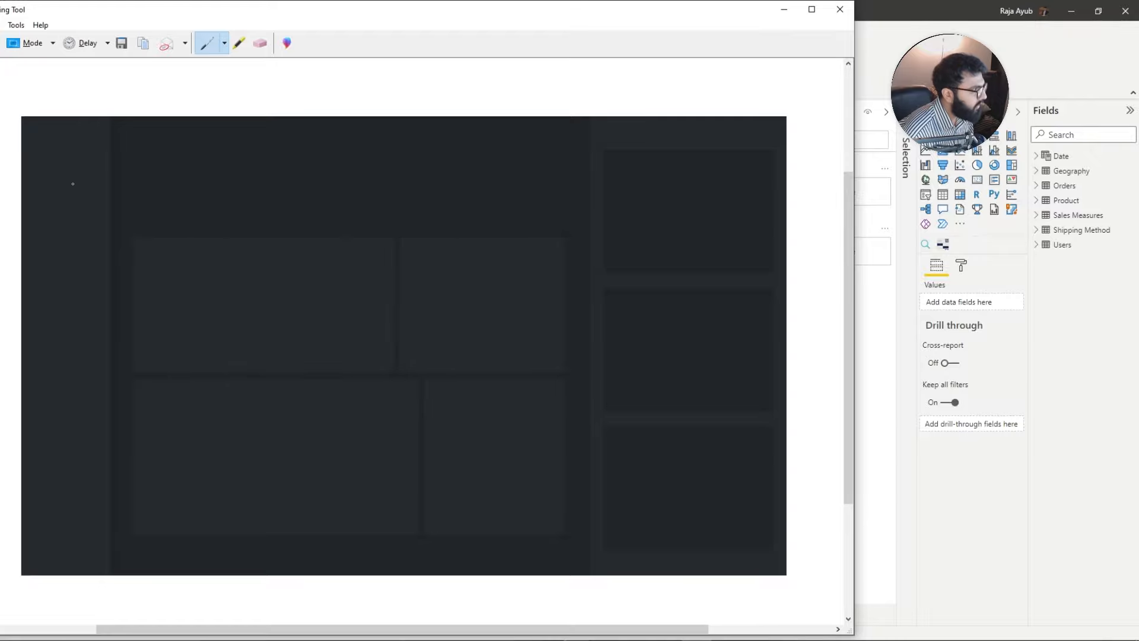
Step: Save the snip to the Desktop as a PNG named Background Vid.PNG, replacing the existing file
{"action": "left_click", "coordinate": [0, 25]}
{"action": "left_click", "coordinate": [7, 56]}
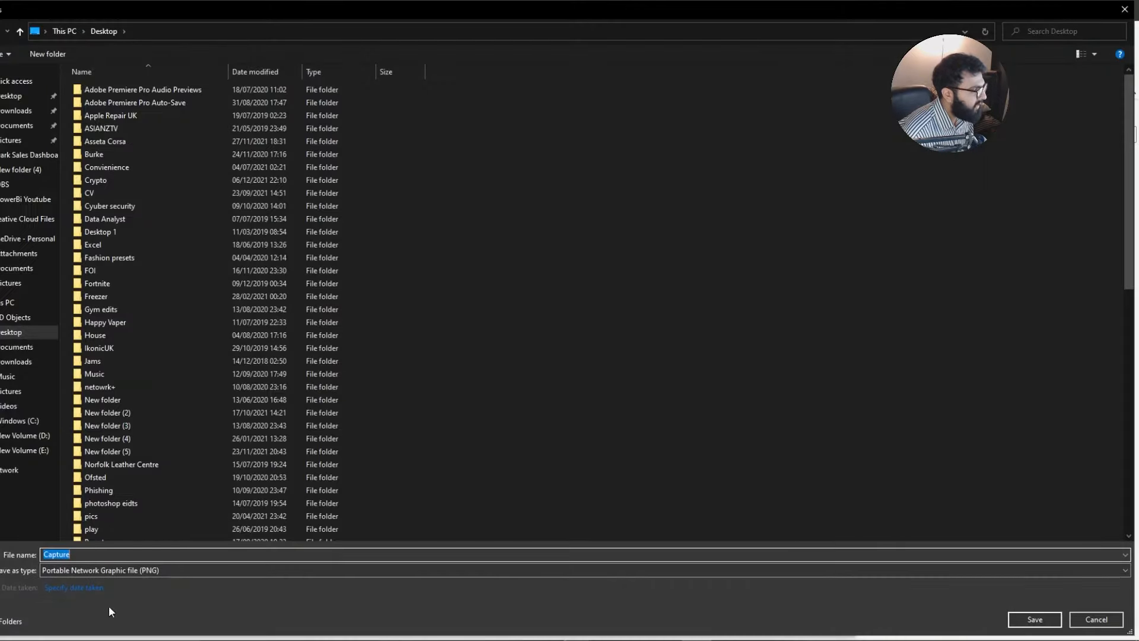
{"action": "left_click", "coordinate": [186, 571]}
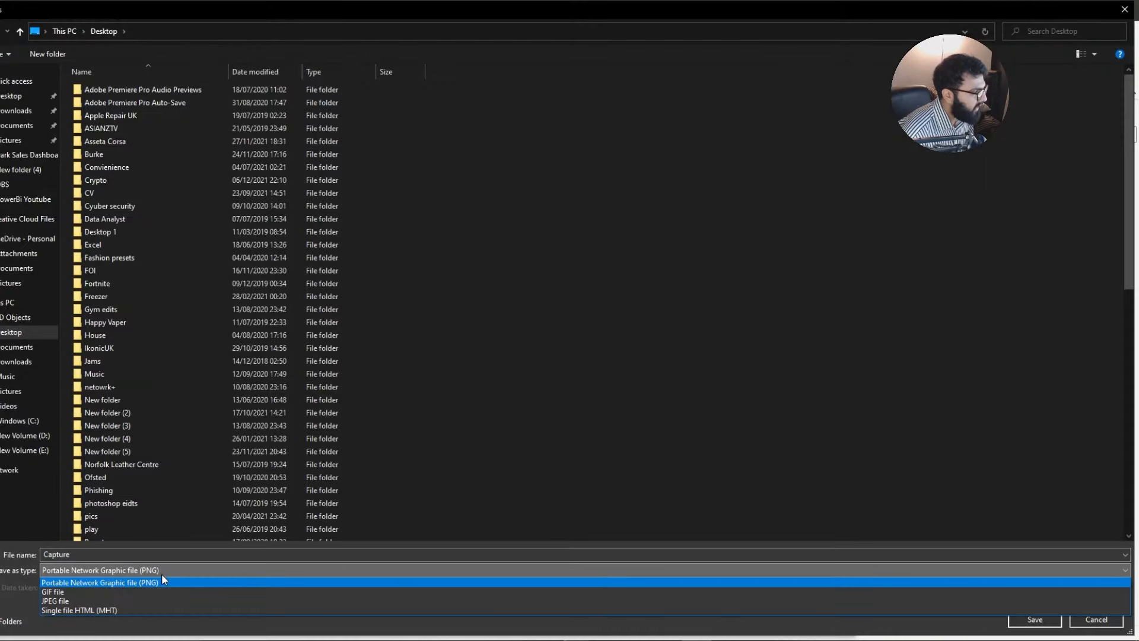
{"action": "left_click", "coordinate": [126, 583]}
{"action": "double_click", "coordinate": [123, 555]}
{"action": "type", "text": "B"}
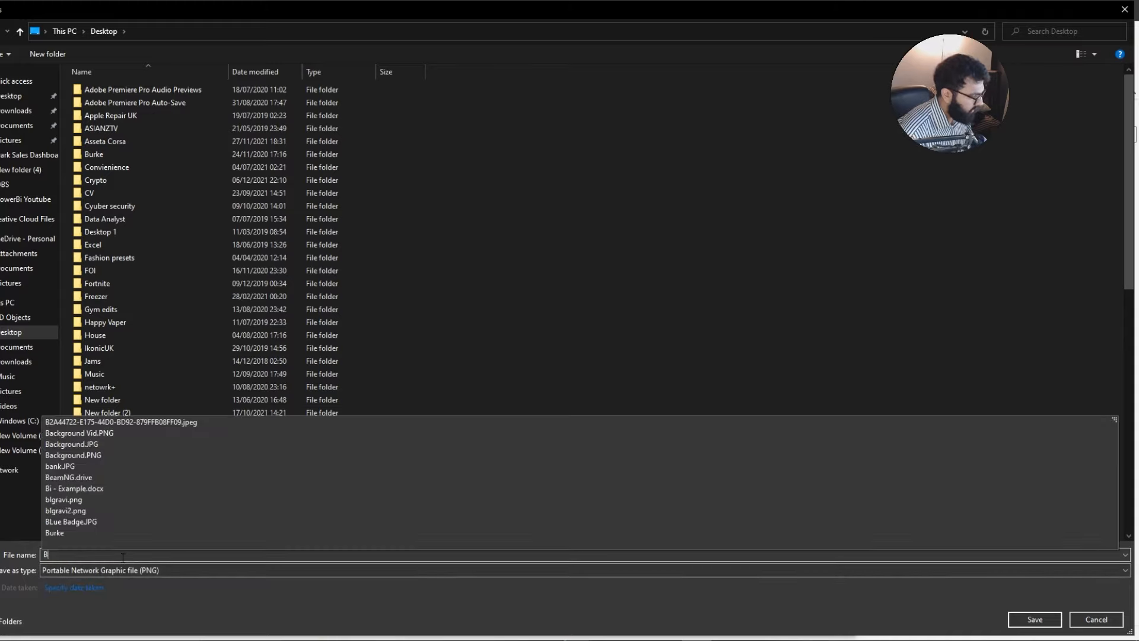
{"action": "type", "text": "ac"}
{"action": "left_click", "coordinate": [123, 563]}
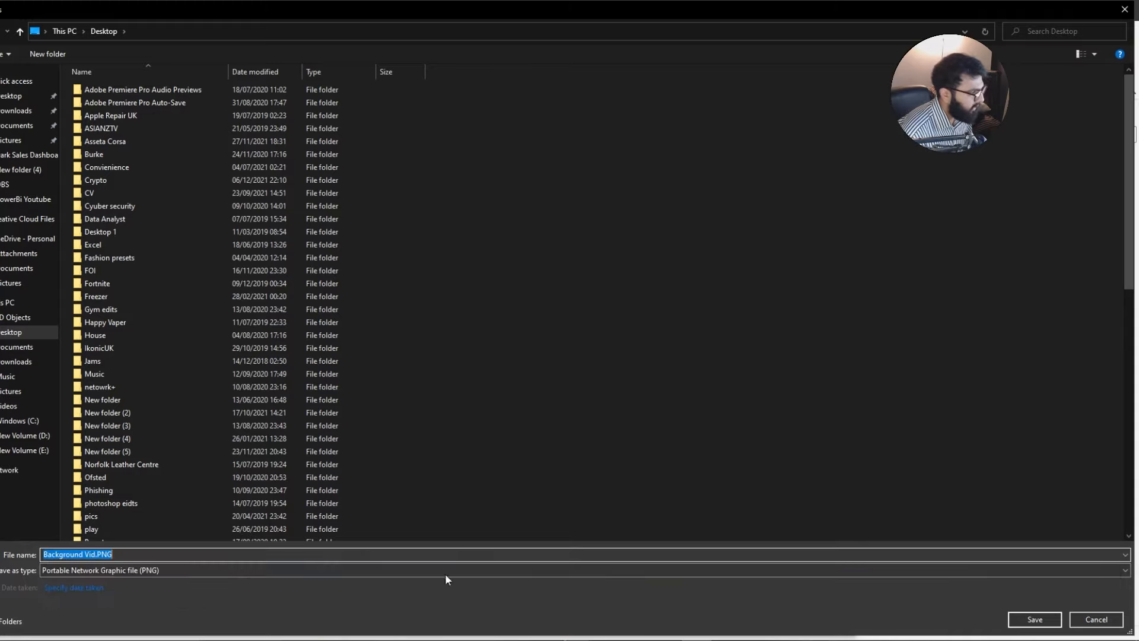
{"action": "left_click", "coordinate": [1029, 617]}
{"action": "left_click", "coordinate": [578, 327]}
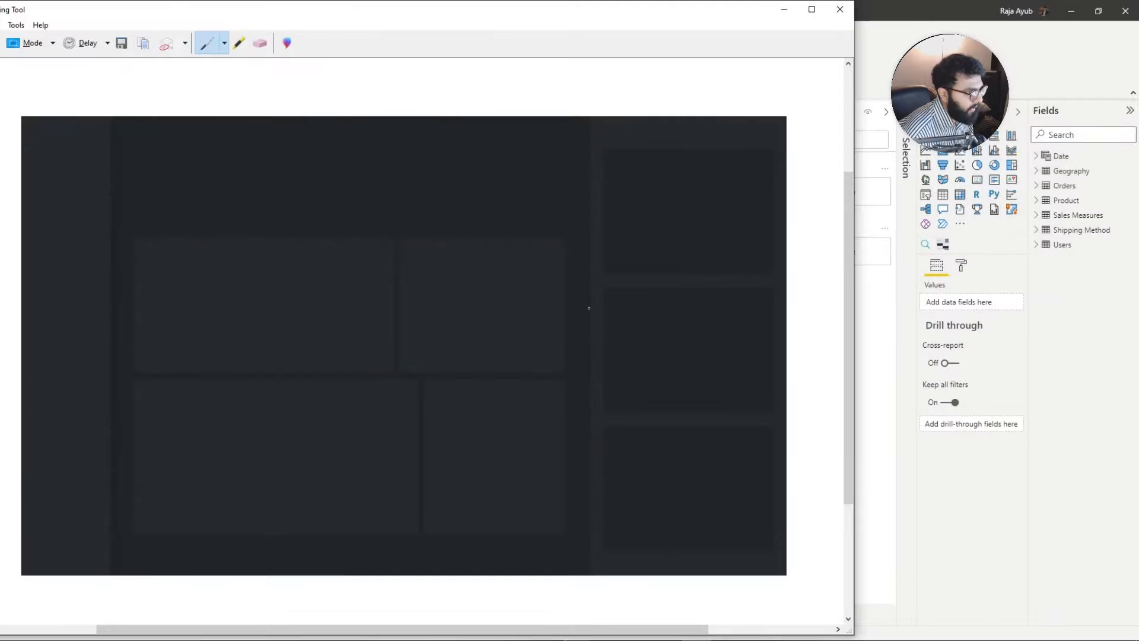
Step: Return to Power BI Desktop and delete all cards and side panels from the Overview page
{"action": "left_click", "coordinate": [783, 8]}
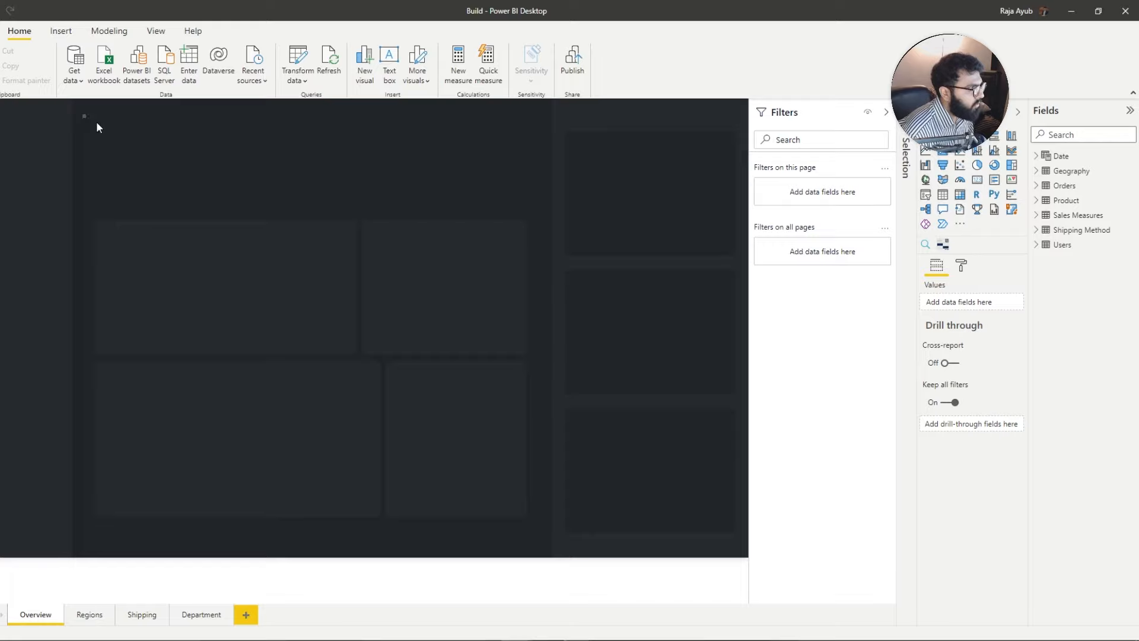
{"action": "key", "text": "ctrl+a"}
{"action": "key", "text": "Delete"}
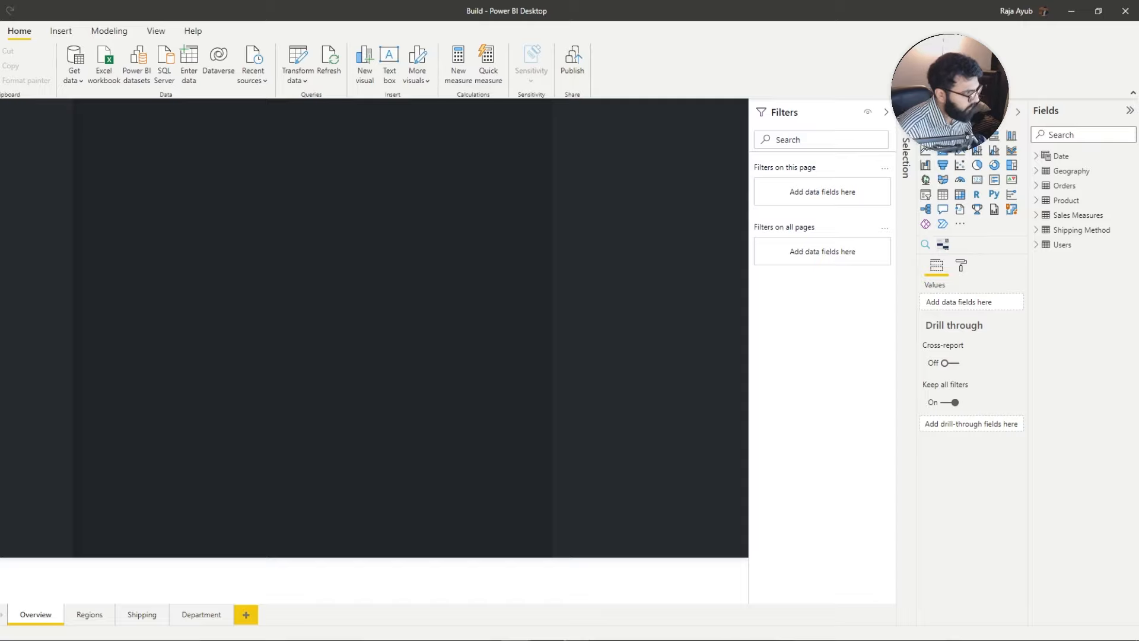
{"action": "left_click", "coordinate": [46, 372]}
{"action": "left_click", "coordinate": [209, 368]}
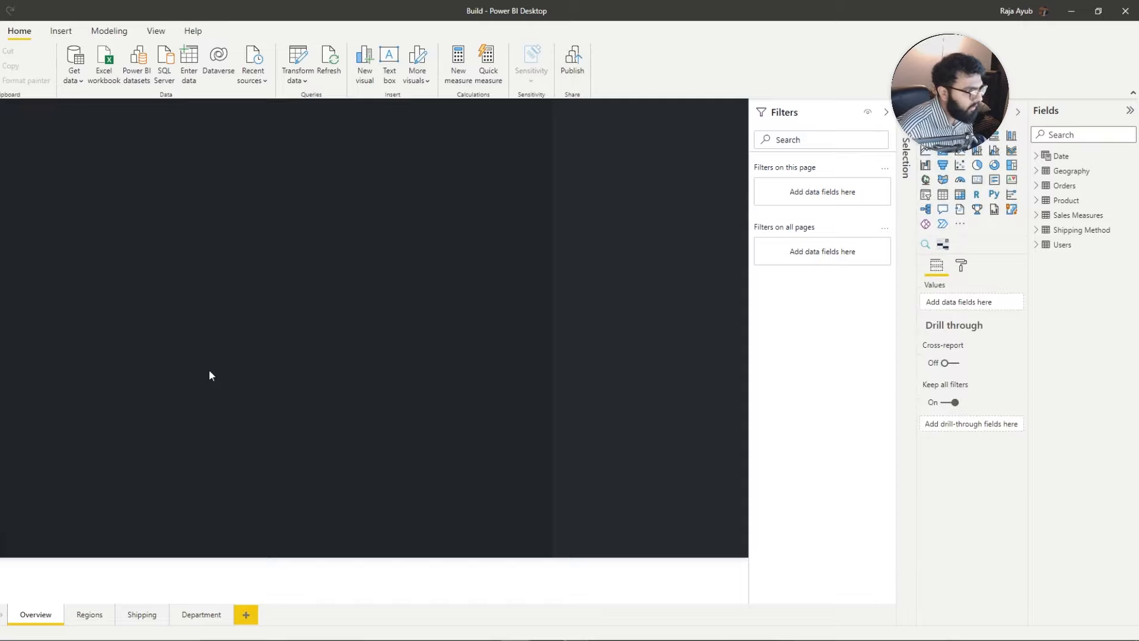
{"action": "left_click", "coordinate": [586, 363]}
{"action": "key", "text": "Delete"}
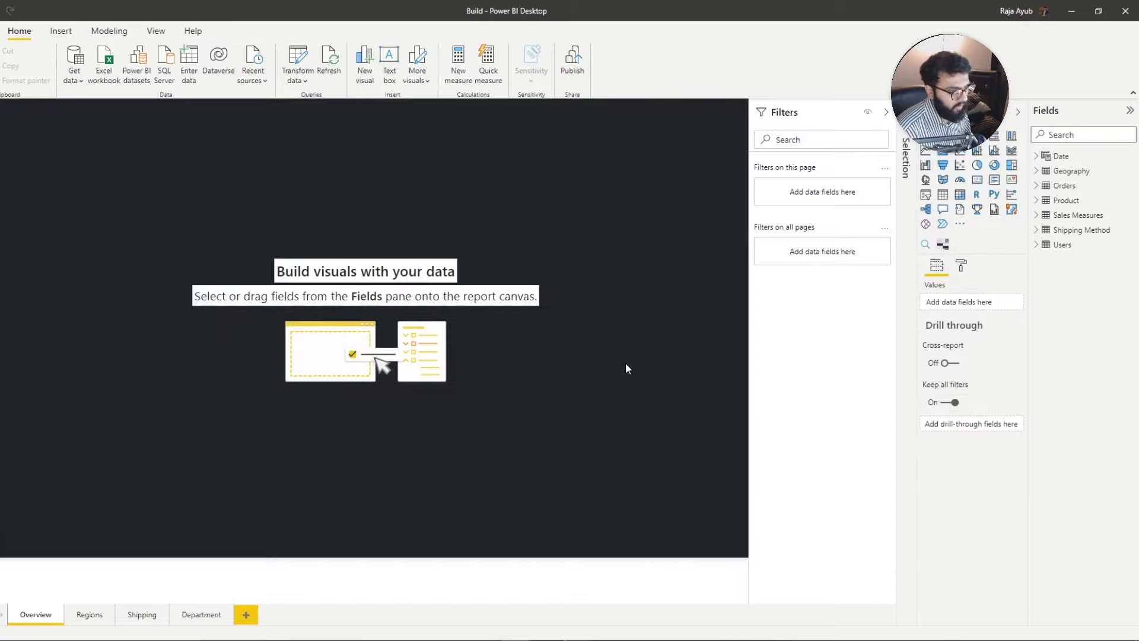
Step: Set Background Vid.PNG from the Desktop as the Overview page background image with the image fit set to Fit
{"action": "left_click", "coordinate": [962, 266]}
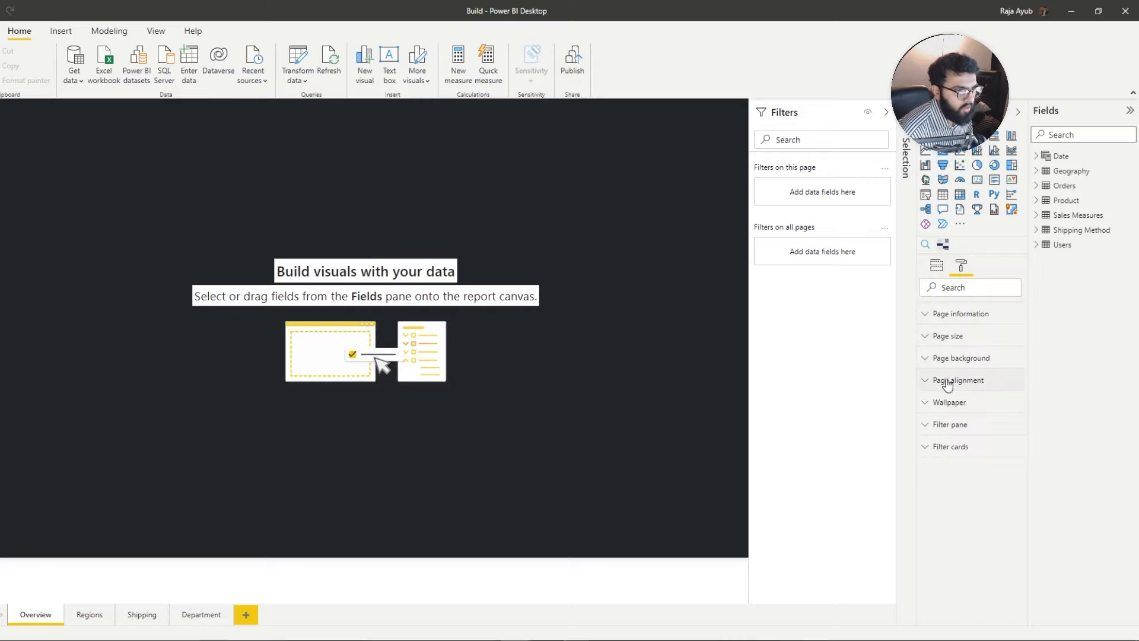
{"action": "left_click", "coordinate": [948, 358]}
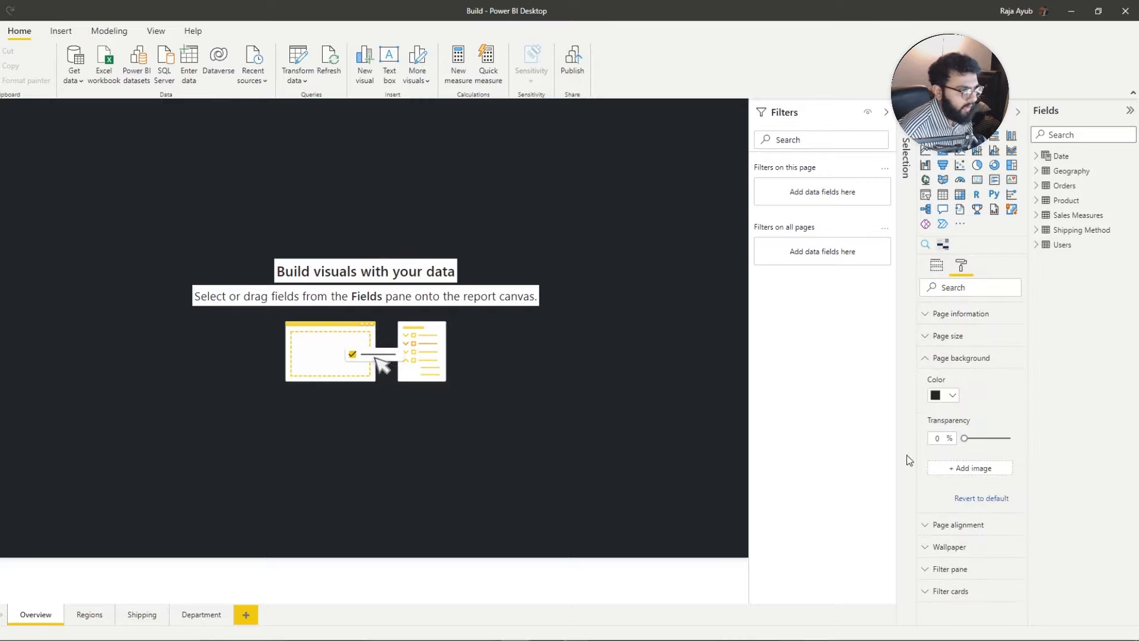
{"action": "left_click", "coordinate": [953, 467]}
{"action": "type", "text": "bac"}
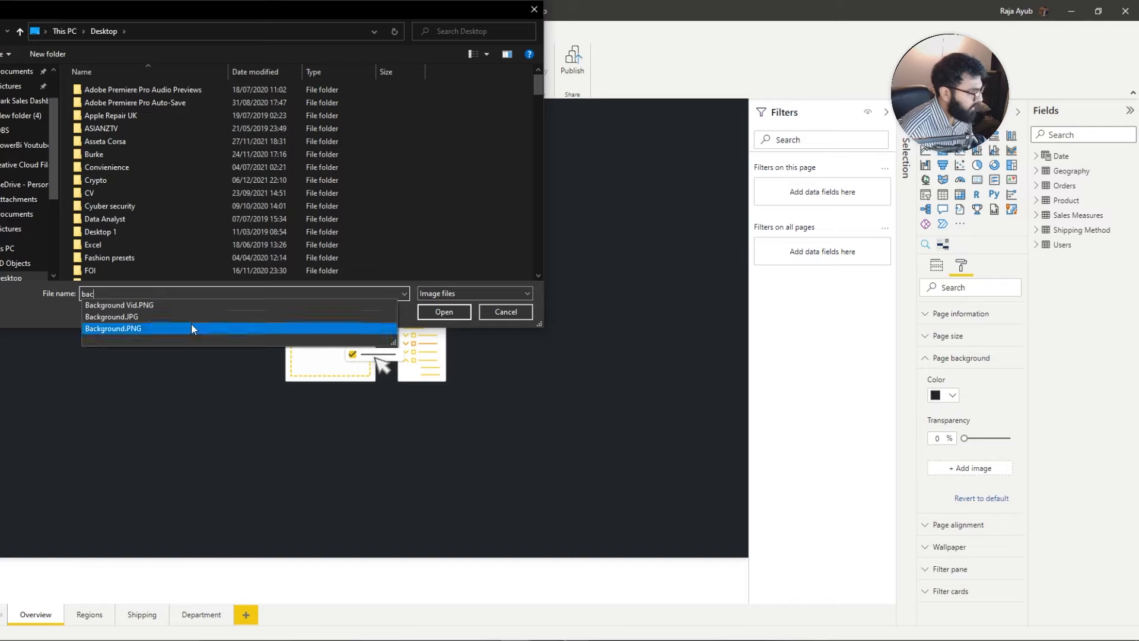
{"action": "left_click", "coordinate": [202, 304]}
{"action": "left_click", "coordinate": [442, 311]}
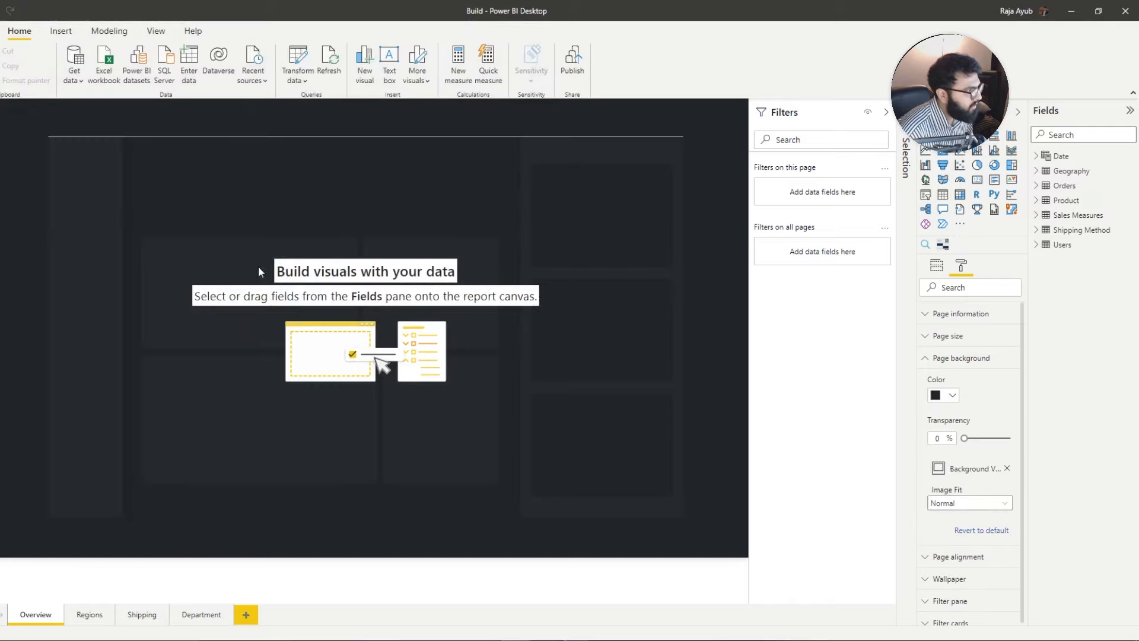
{"action": "left_click", "coordinate": [956, 503]}
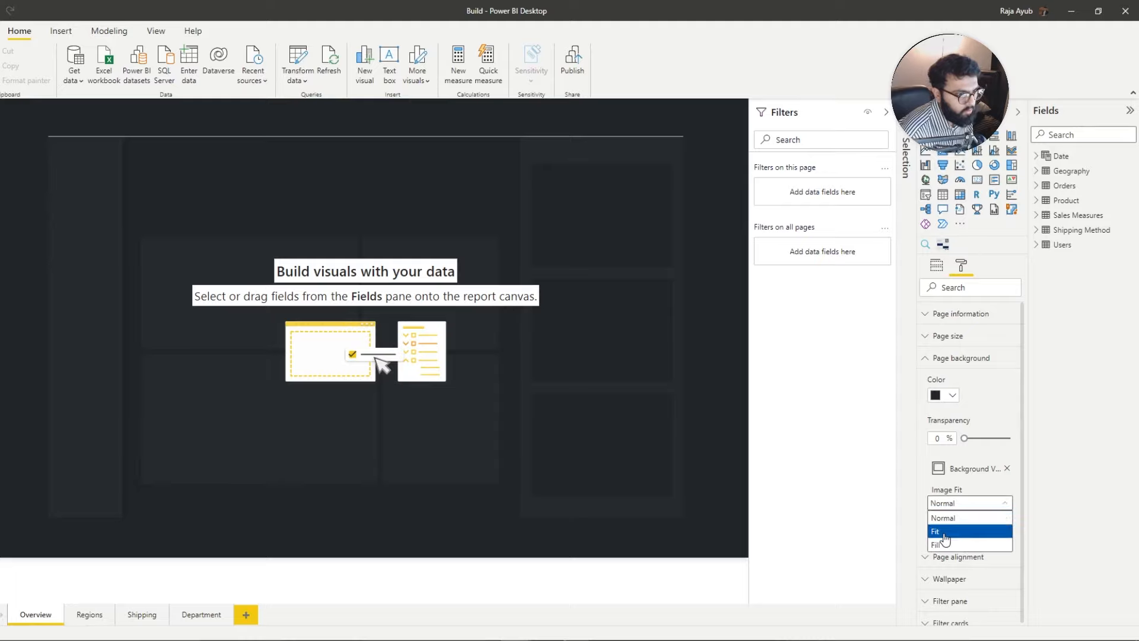
{"action": "left_click", "coordinate": [945, 532]}
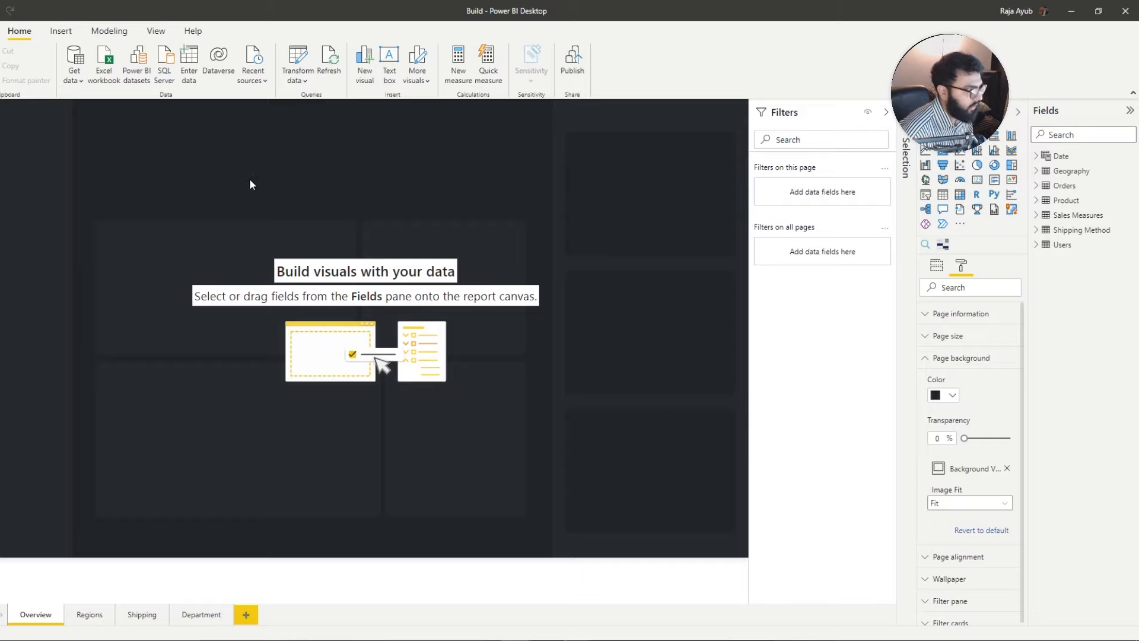
Step: Insert a text box above the upper-left card and set its text to white Segoe (Bold) at size 24
{"action": "left_click", "coordinate": [62, 30]}
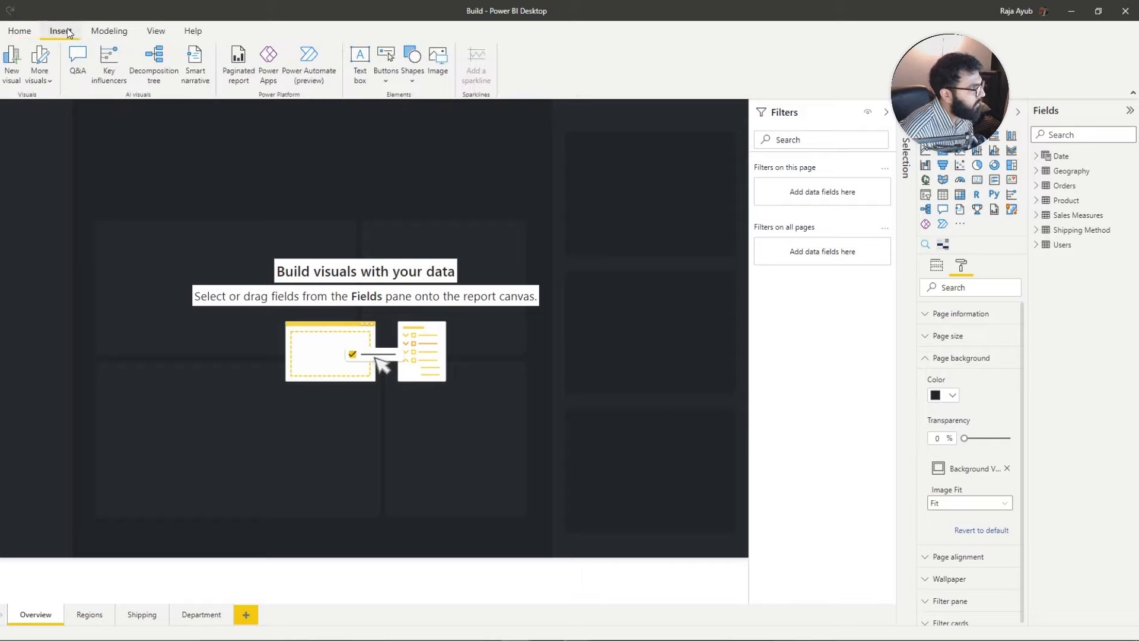
{"action": "left_click", "coordinate": [369, 87]}
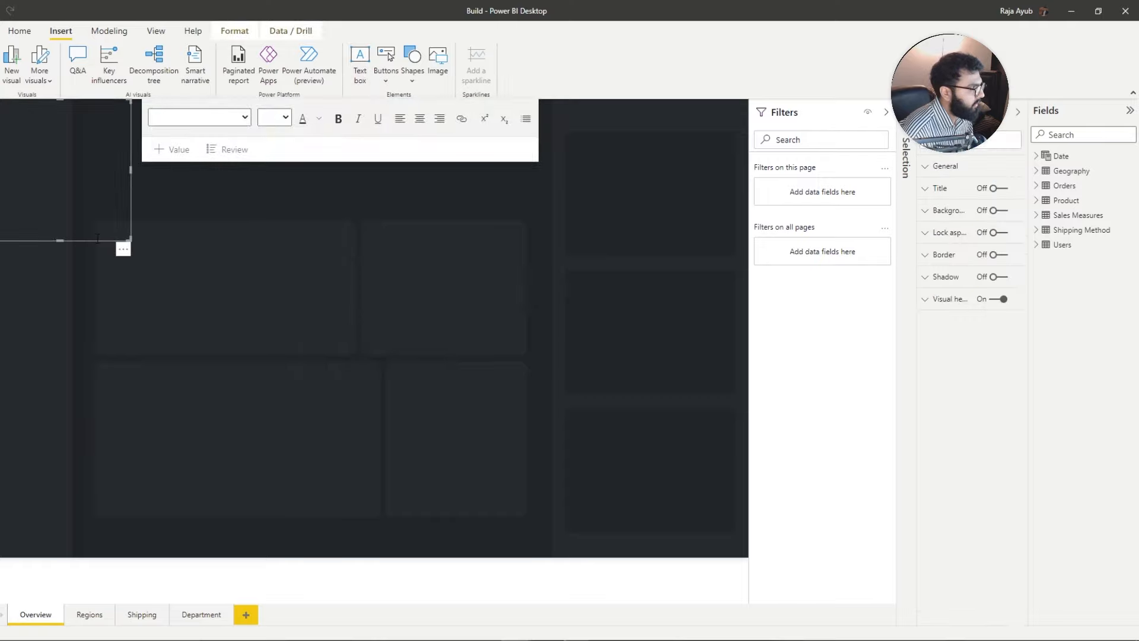
{"action": "left_click_drag", "start_coordinate": [60, 240], "coordinate": [190, 199]}
{"action": "left_click", "coordinate": [350, 159]}
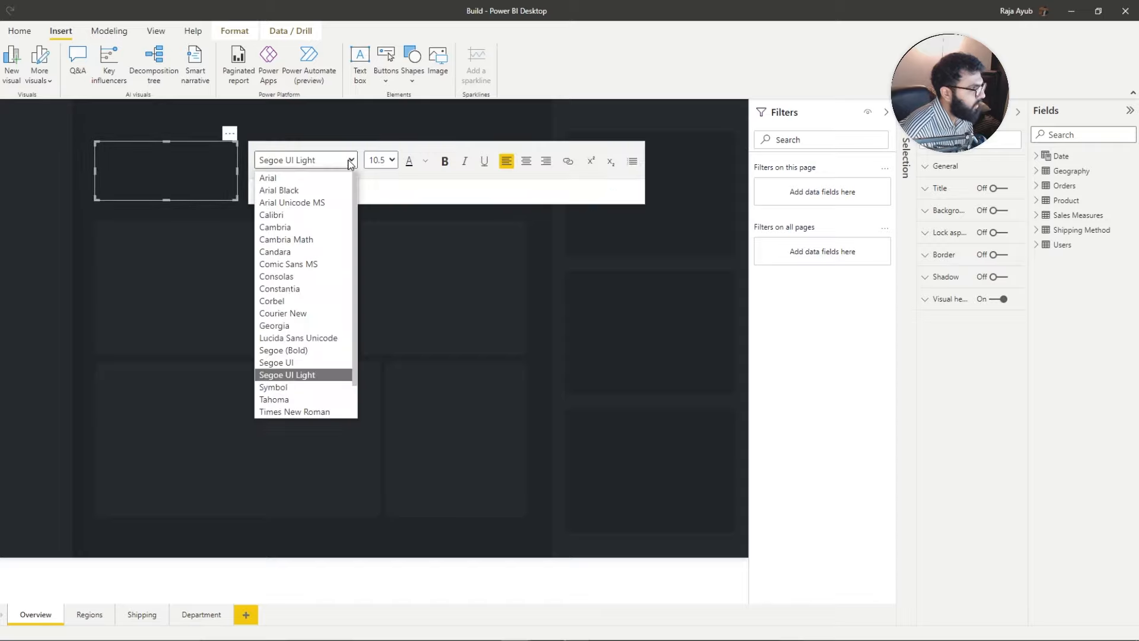
{"action": "left_click", "coordinate": [307, 350]}
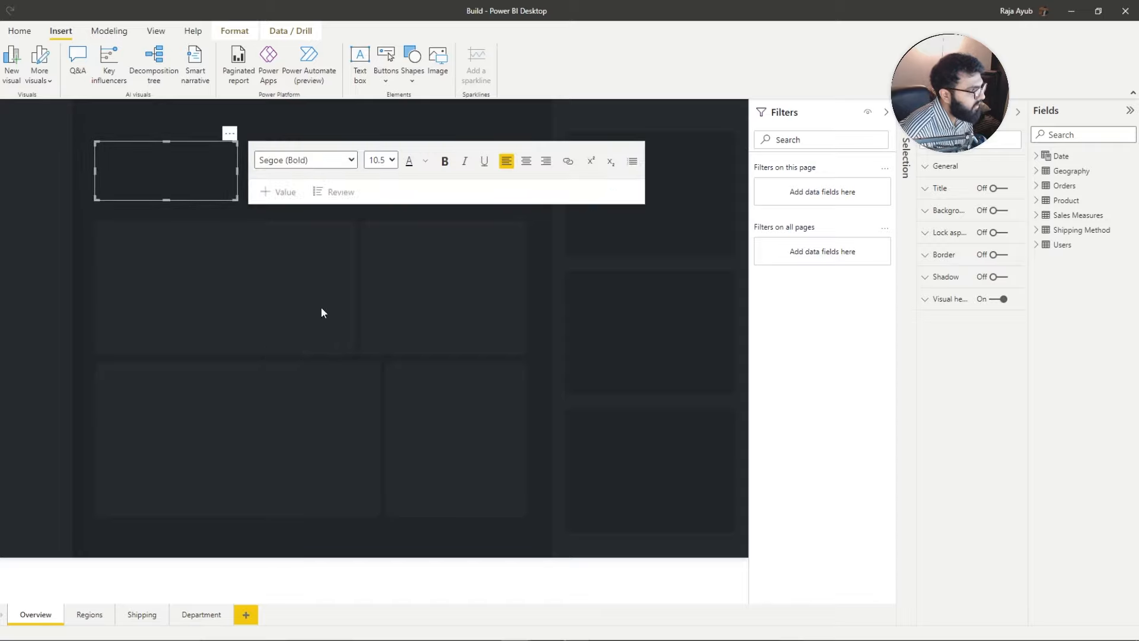
{"action": "left_click", "coordinate": [386, 163]}
{"action": "left_click", "coordinate": [378, 287]}
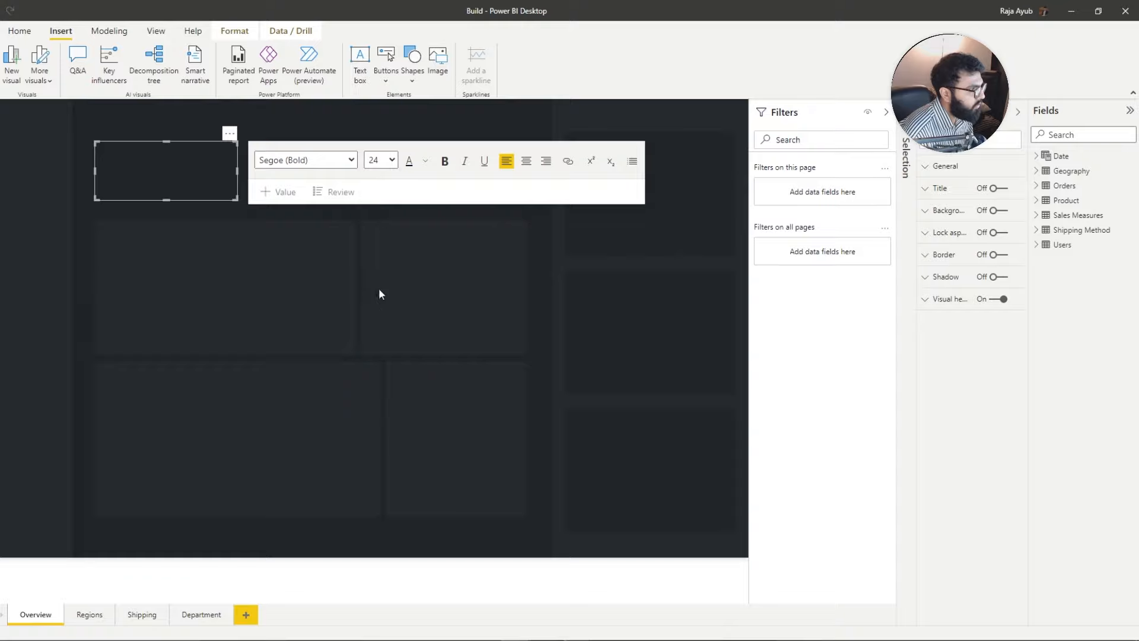
{"action": "left_click", "coordinate": [424, 166]}
{"action": "left_click", "coordinate": [437, 202]}
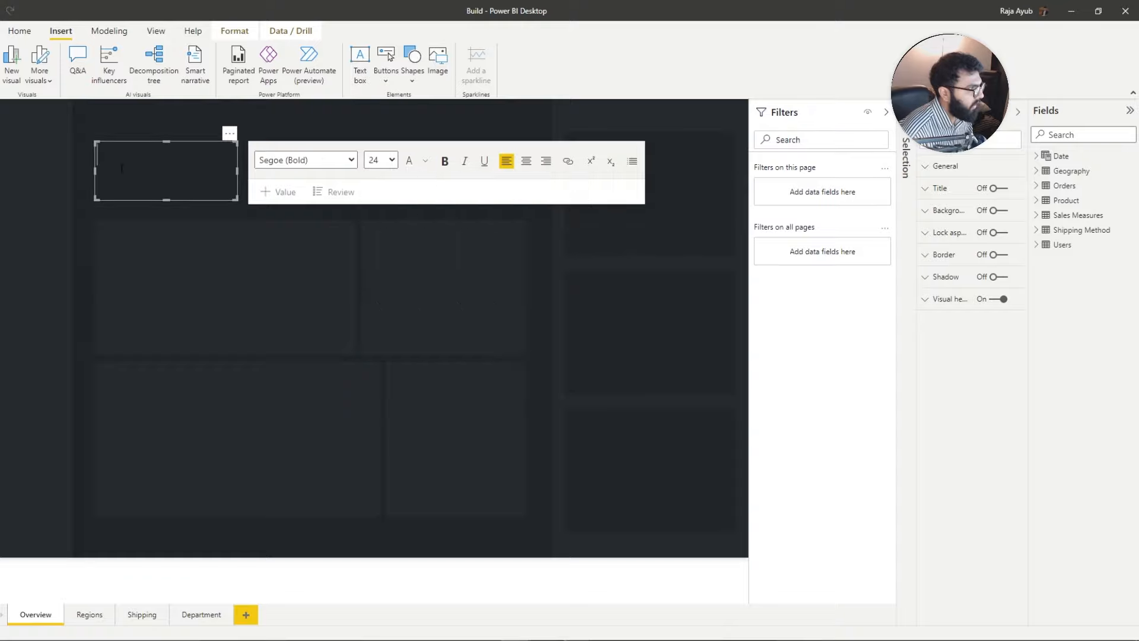
Step: Enter Sales Dashboard as the title and shift its text box slightly down towards the cards
{"action": "type", "text": "Sales Das"}
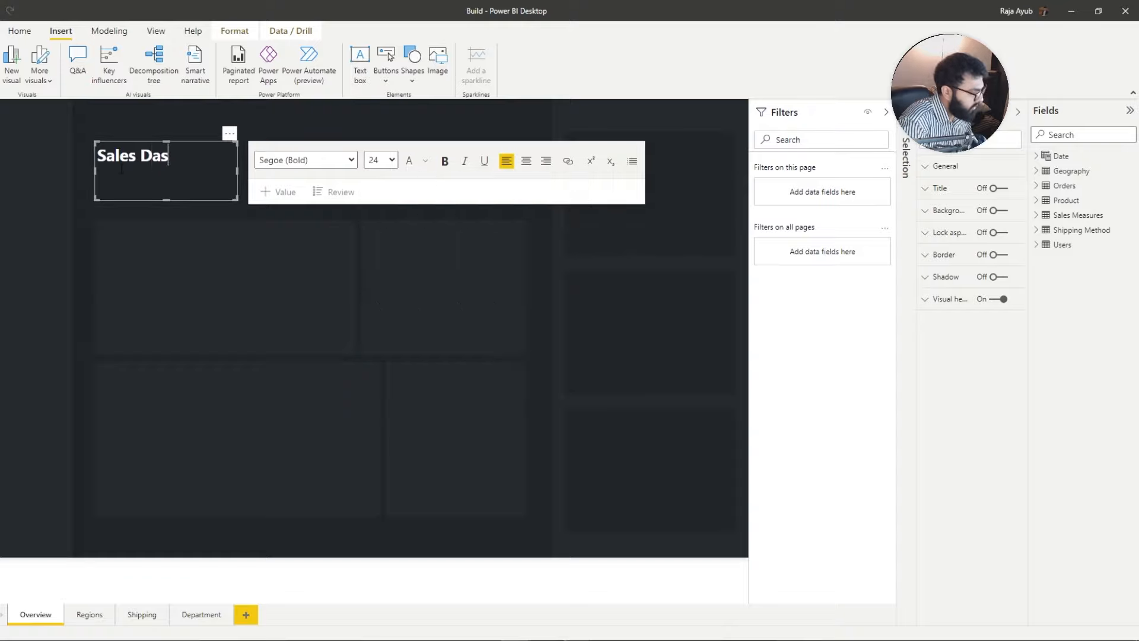
{"action": "type", "text": "hboard"}
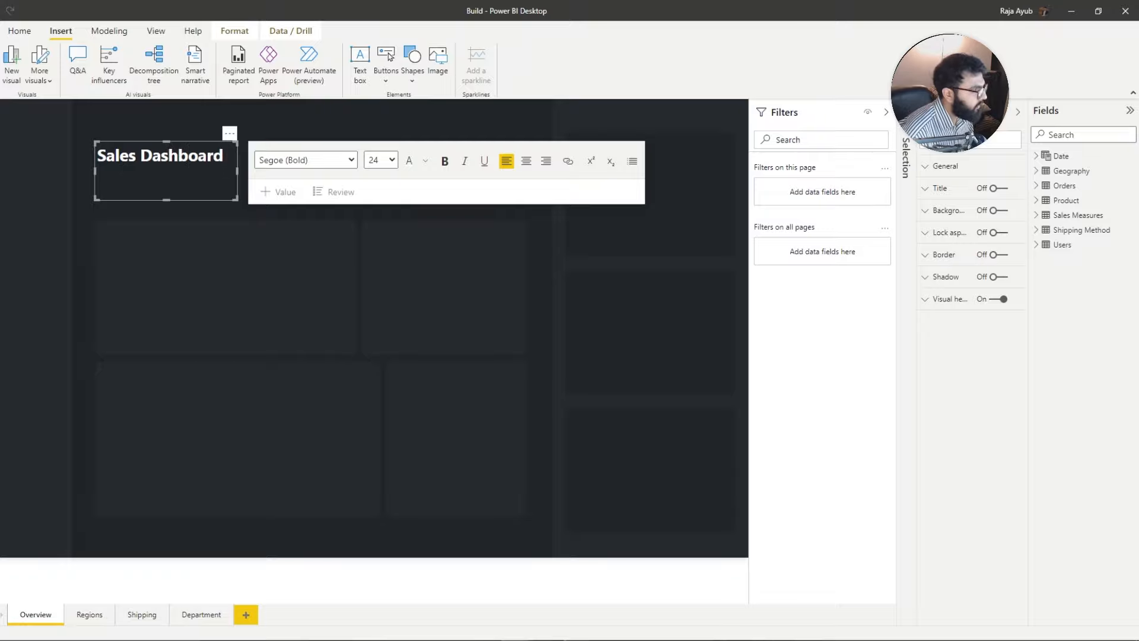
{"action": "left_click", "coordinate": [205, 209]}
{"action": "left_click", "coordinate": [171, 194]}
{"action": "mouse_move", "coordinate": [167, 199]}
{"action": "left_mouse_down"}
{"action": "mouse_move", "coordinate": [168, 180]}
{"action": "mouse_move", "coordinate": [176, 193]}
{"action": "left_mouse_up"}
{"action": "left_click", "coordinate": [184, 204]}
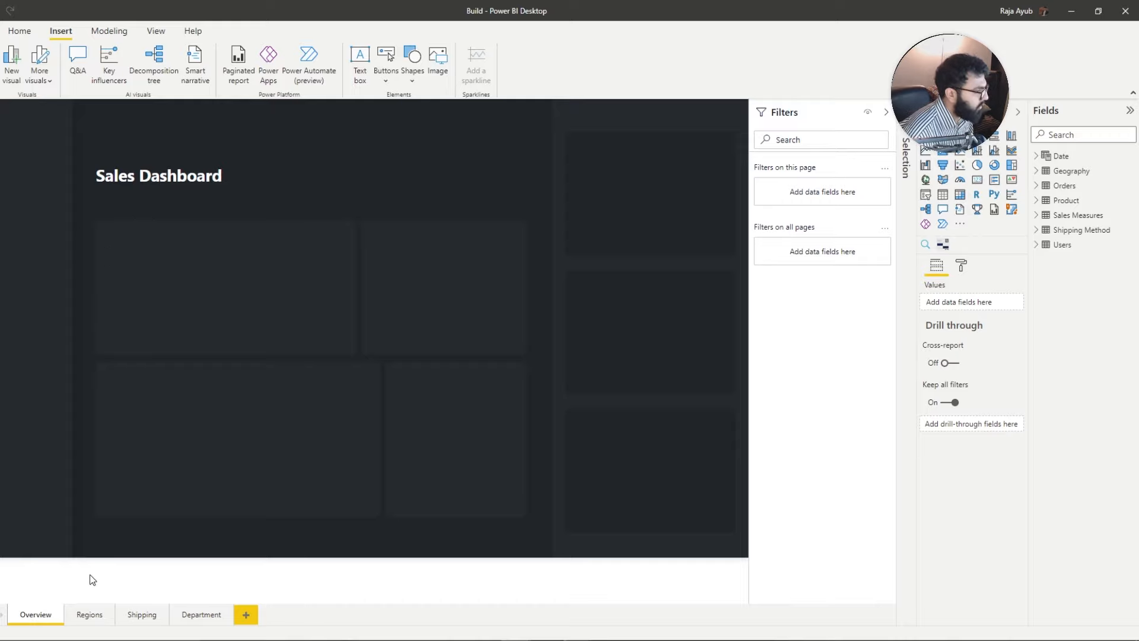
{"action": "left_click", "coordinate": [135, 615]}
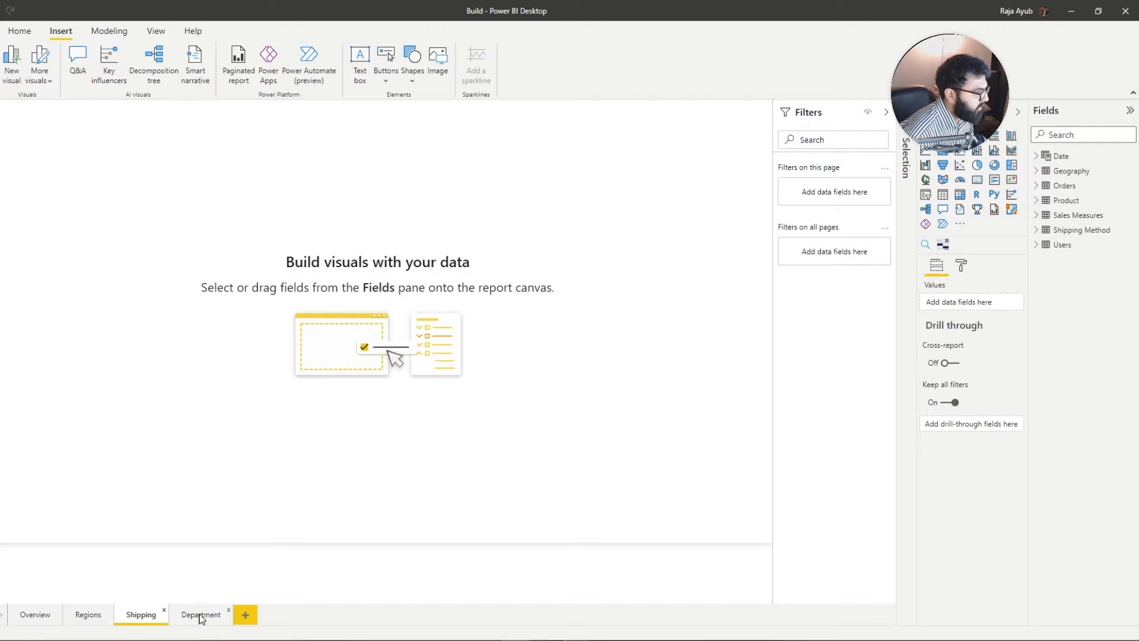
{"action": "left_click", "coordinate": [202, 616]}
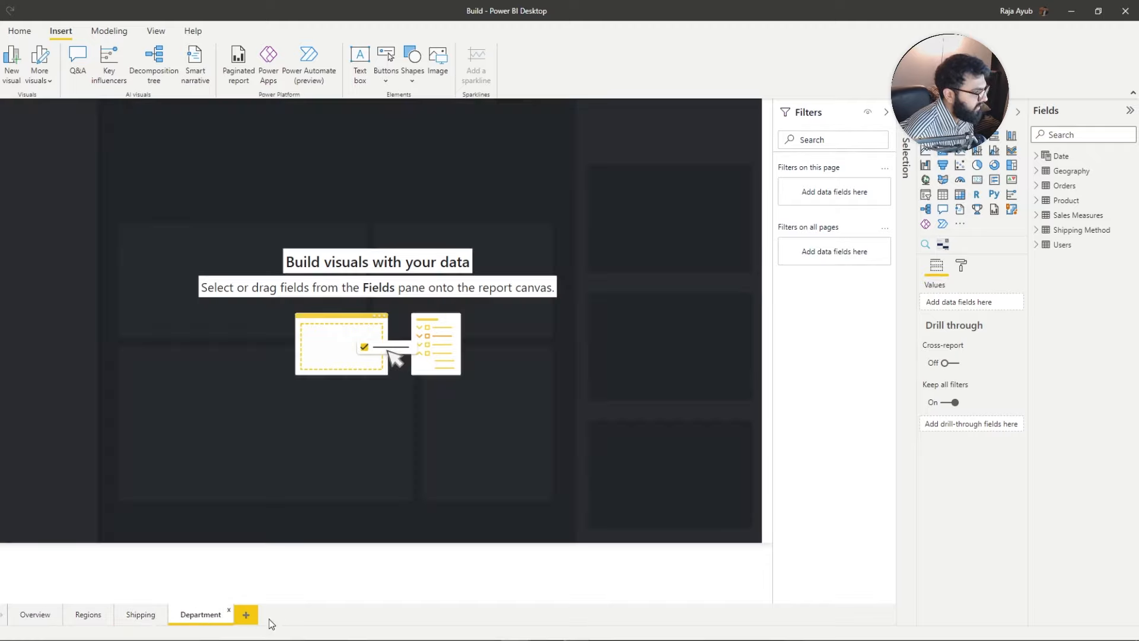
{"action": "left_click", "coordinate": [251, 621]}
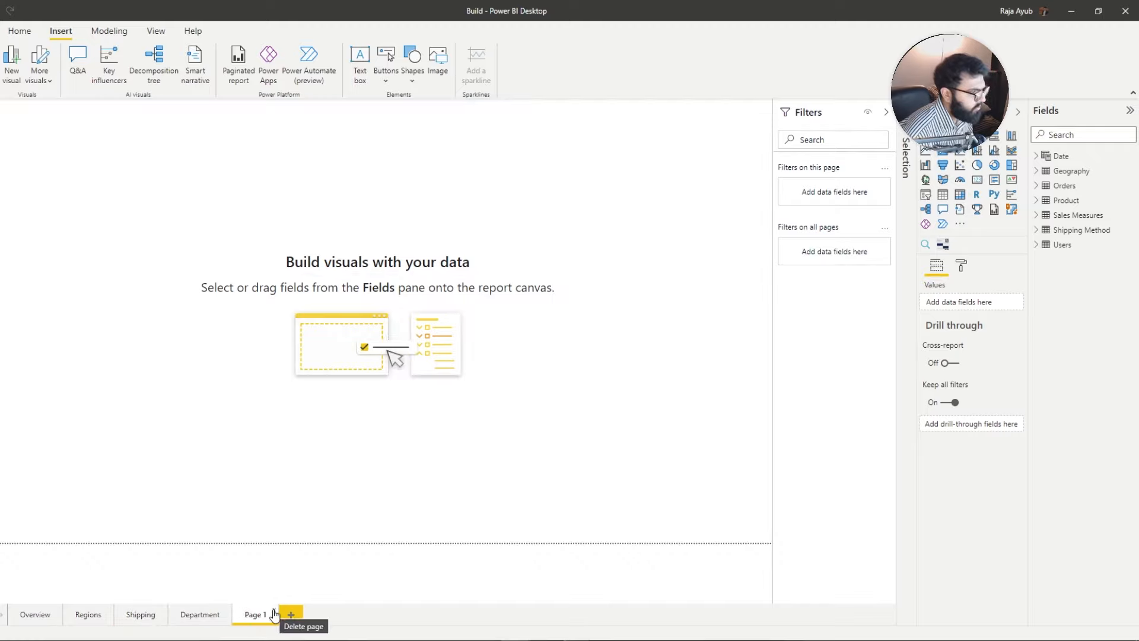
{"action": "left_click", "coordinate": [276, 613]}
{"action": "left_click", "coordinate": [605, 351]}
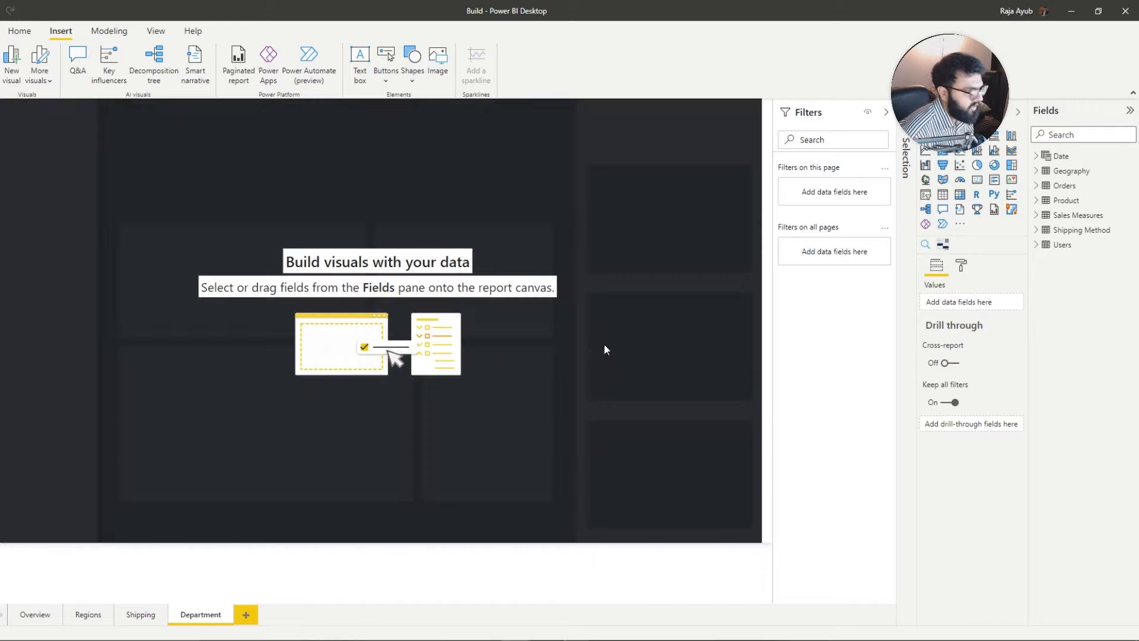
{"action": "left_click", "coordinate": [29, 615]}
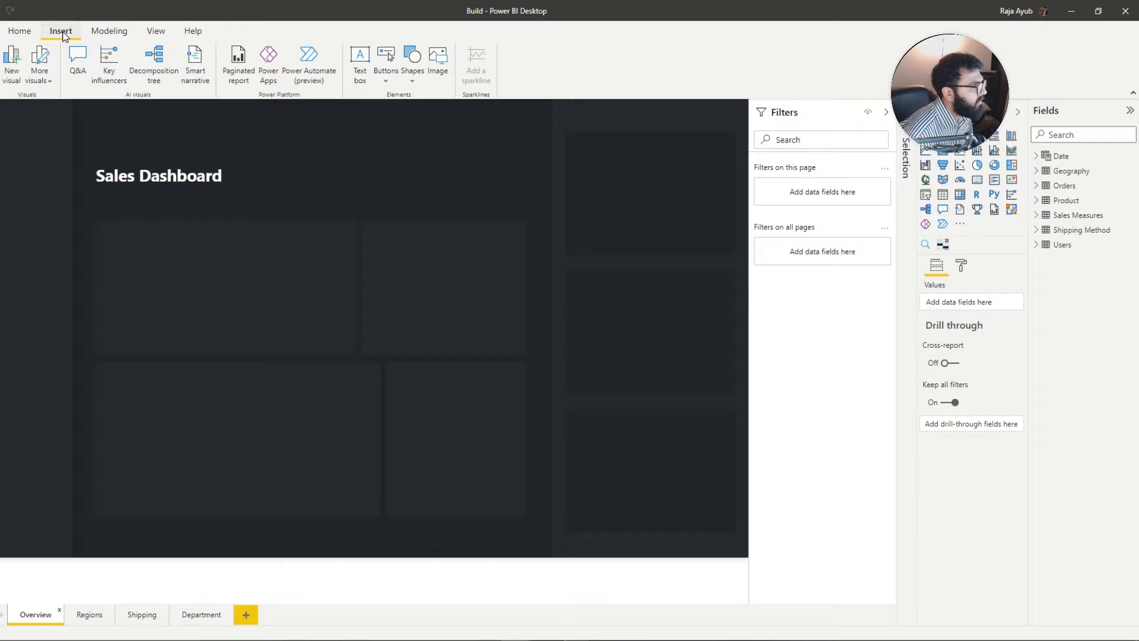
Step: Insert a page navigator between the Sales Dashboard title and the cards, and turn off its fill and outline
{"action": "left_click", "coordinate": [385, 82]}
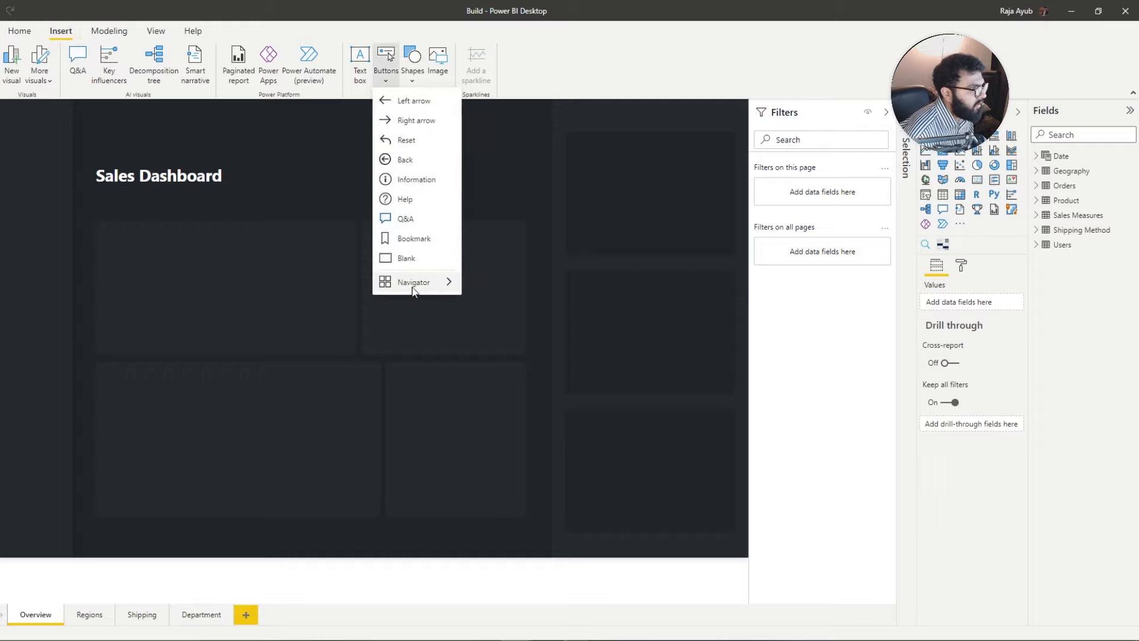
{"action": "mouse_move", "coordinate": [436, 282]}
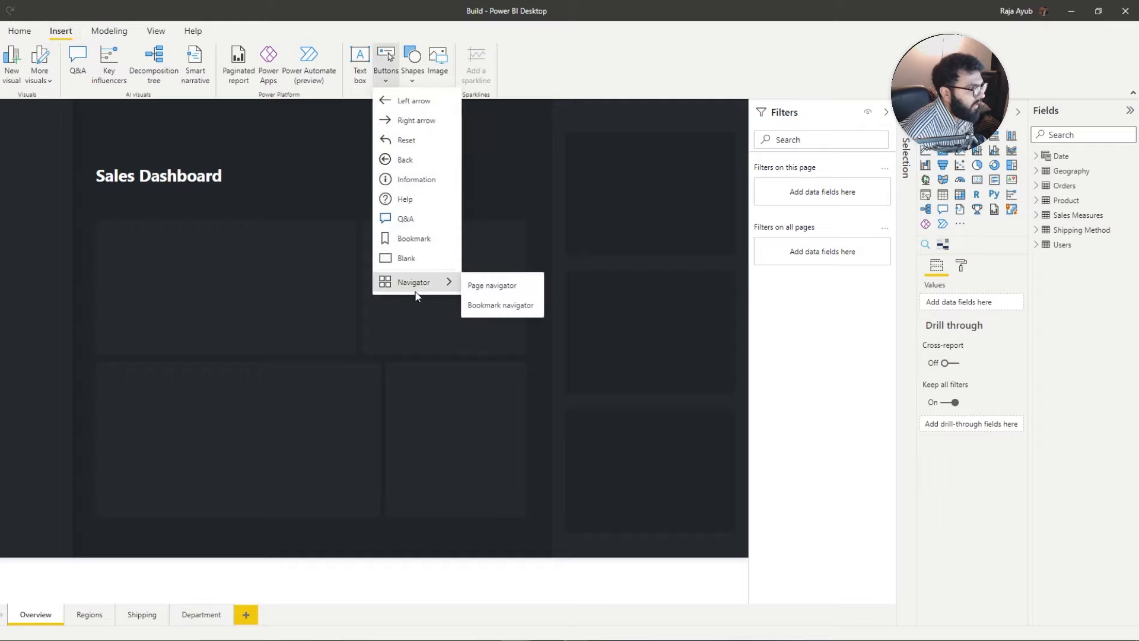
{"action": "left_click", "coordinate": [482, 291]}
{"action": "left_click_drag", "start_coordinate": [176, 143], "coordinate": [319, 221]}
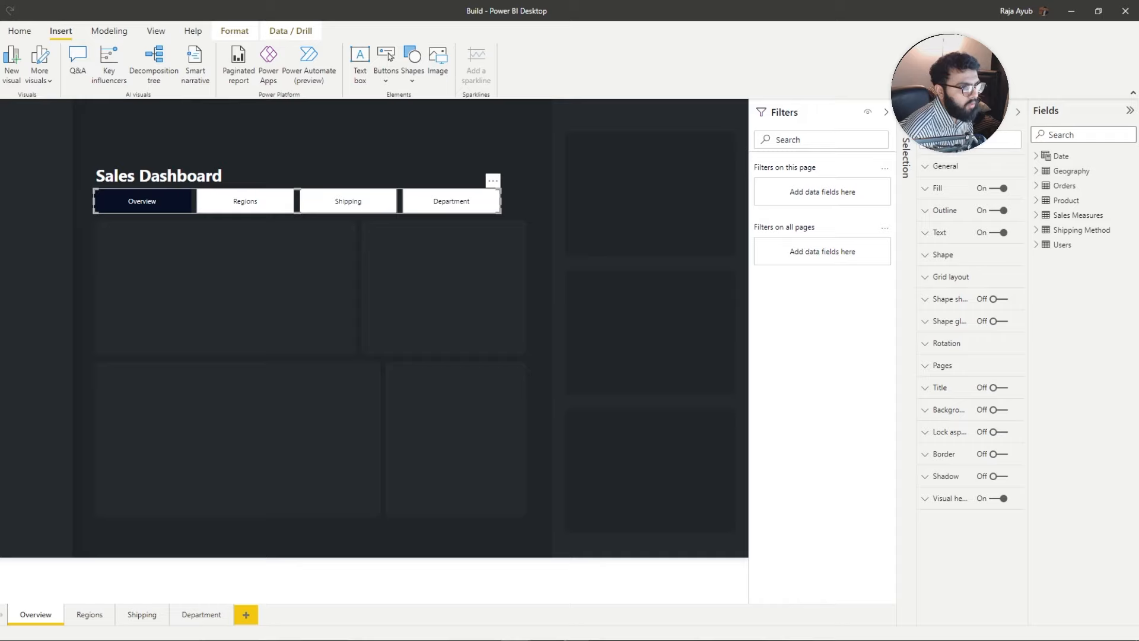
{"action": "left_click", "coordinate": [998, 188]}
{"action": "left_click", "coordinate": [994, 212]}
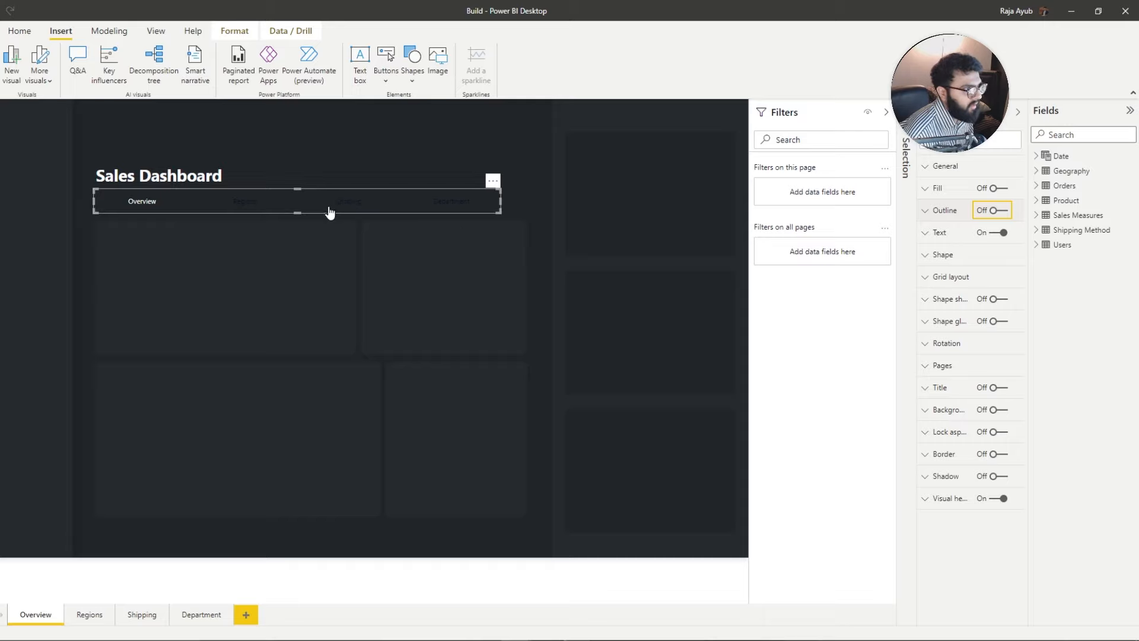
Step: Format the navigator's default-state text as light grey, 11 pt, Segoe UI Semibold
{"action": "left_click", "coordinate": [937, 234]}
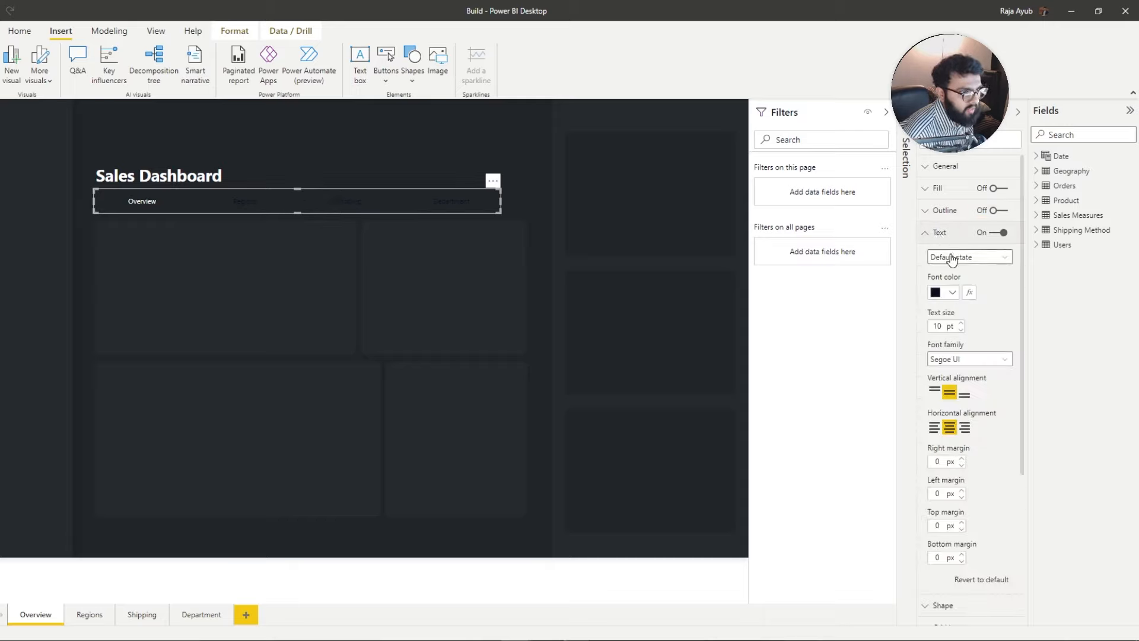
{"action": "left_click", "coordinate": [961, 323]}
{"action": "left_click", "coordinate": [952, 292]}
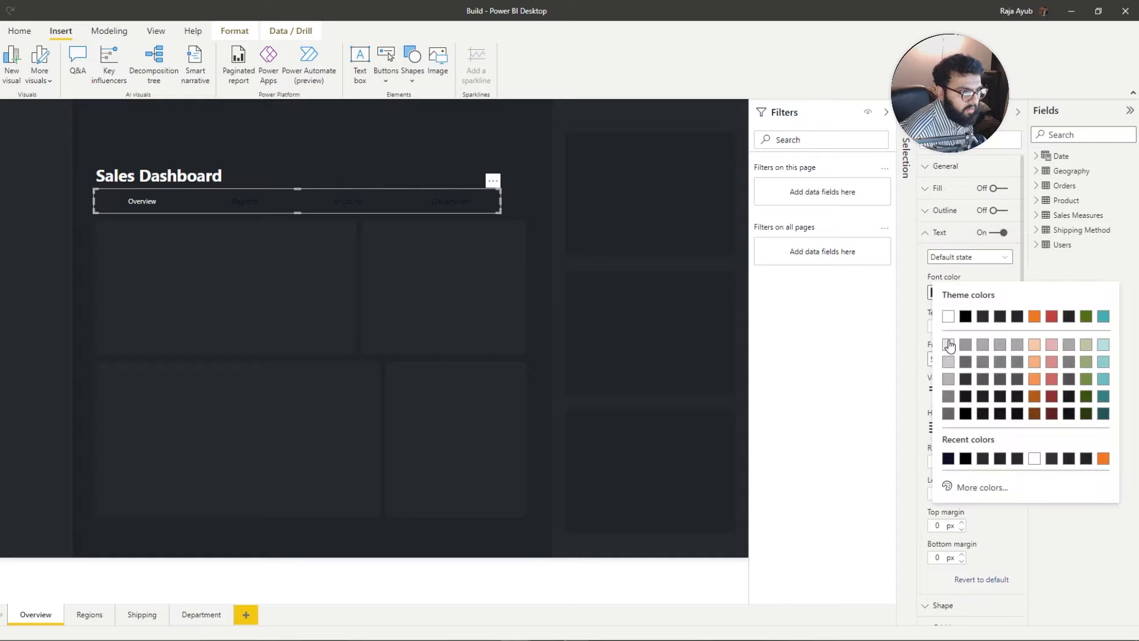
{"action": "left_click", "coordinate": [948, 365]}
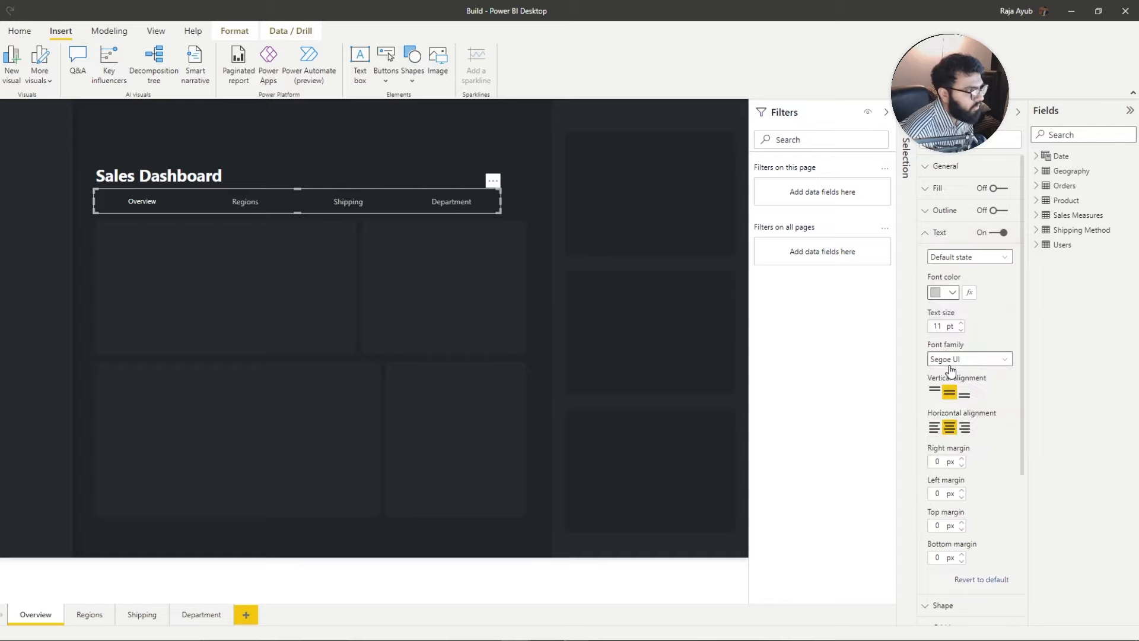
{"action": "left_click", "coordinate": [946, 292]}
{"action": "left_click", "coordinate": [986, 285]}
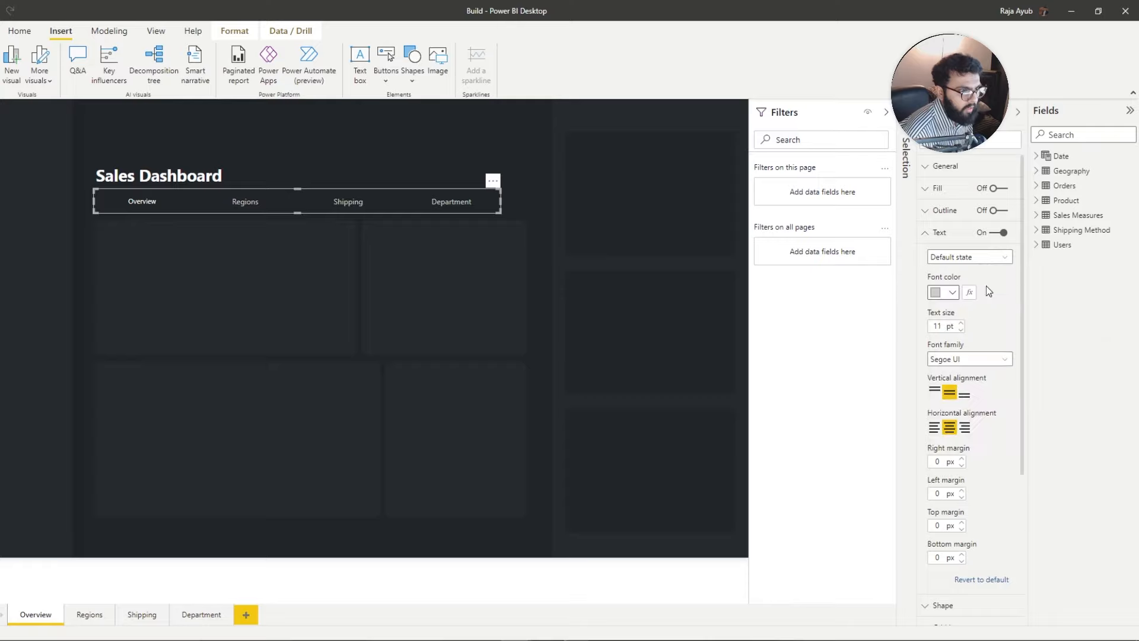
{"action": "left_click", "coordinate": [965, 360]}
{"action": "scroll", "coordinate": [962, 481], "scroll_direction": "down", "scroll_amount": 2}
{"action": "scroll", "coordinate": [961, 485], "scroll_direction": "down", "scroll_amount": 2}
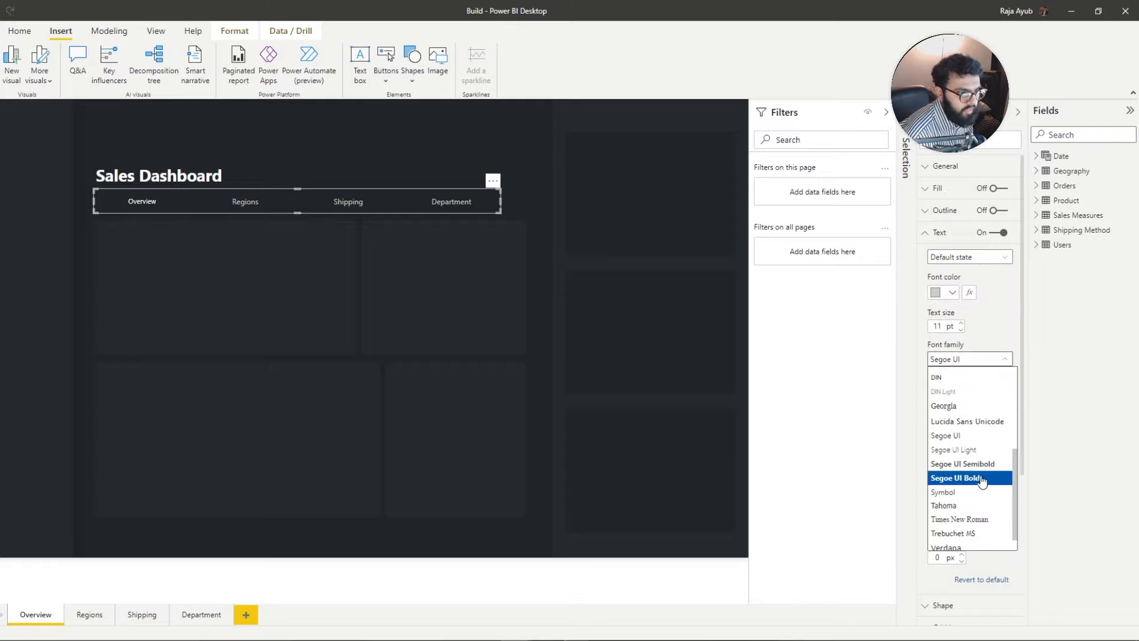
{"action": "left_click", "coordinate": [979, 464]}
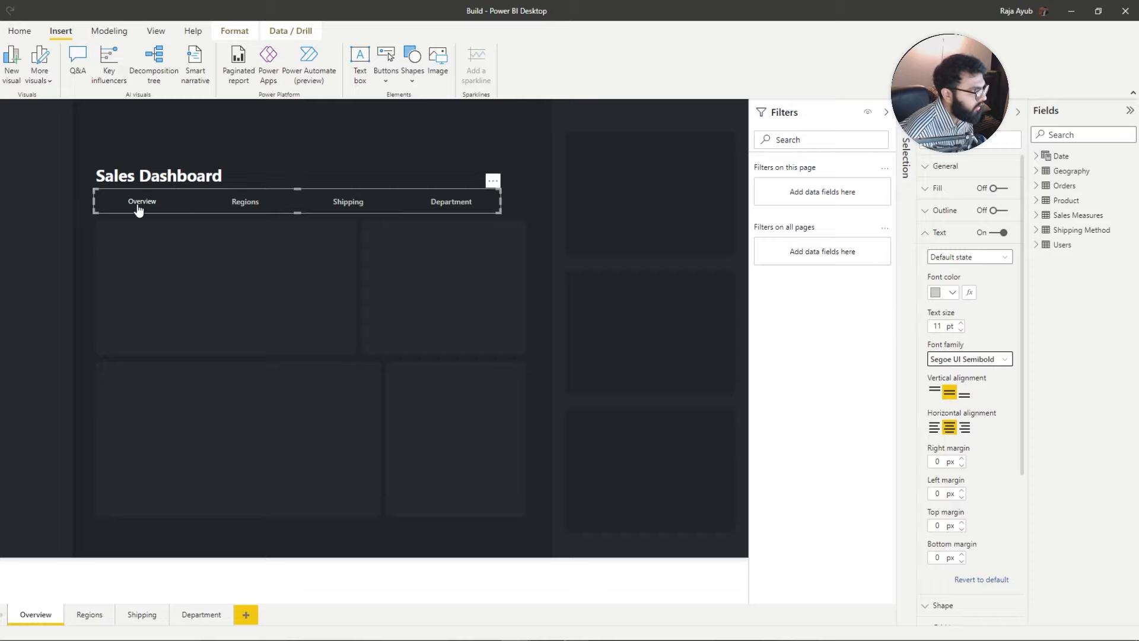
Step: Format the navigator's selected-state text as 11 pt Segoe UI Semibold
{"action": "left_click", "coordinate": [951, 257]}
{"action": "left_click", "coordinate": [956, 314]}
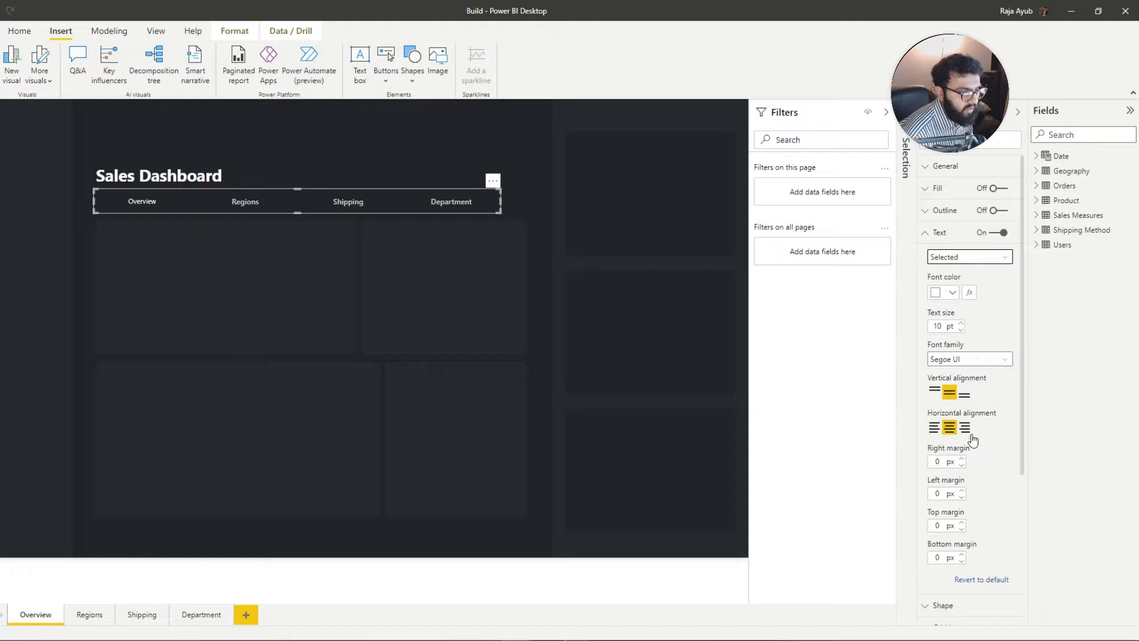
{"action": "left_click", "coordinate": [978, 361]}
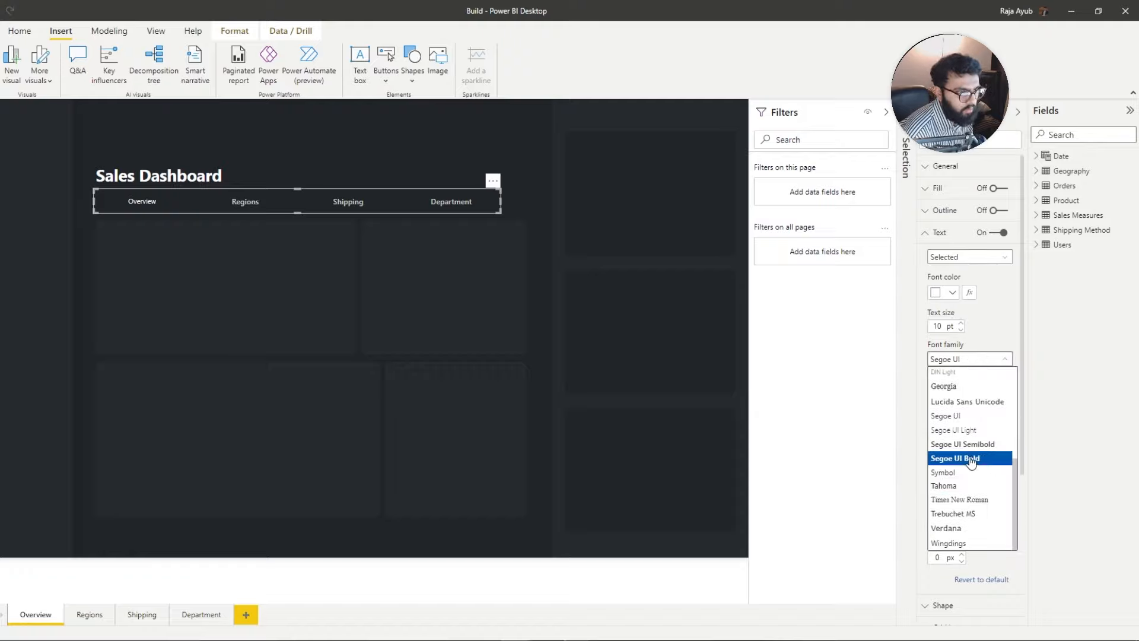
{"action": "left_click", "coordinate": [970, 459]}
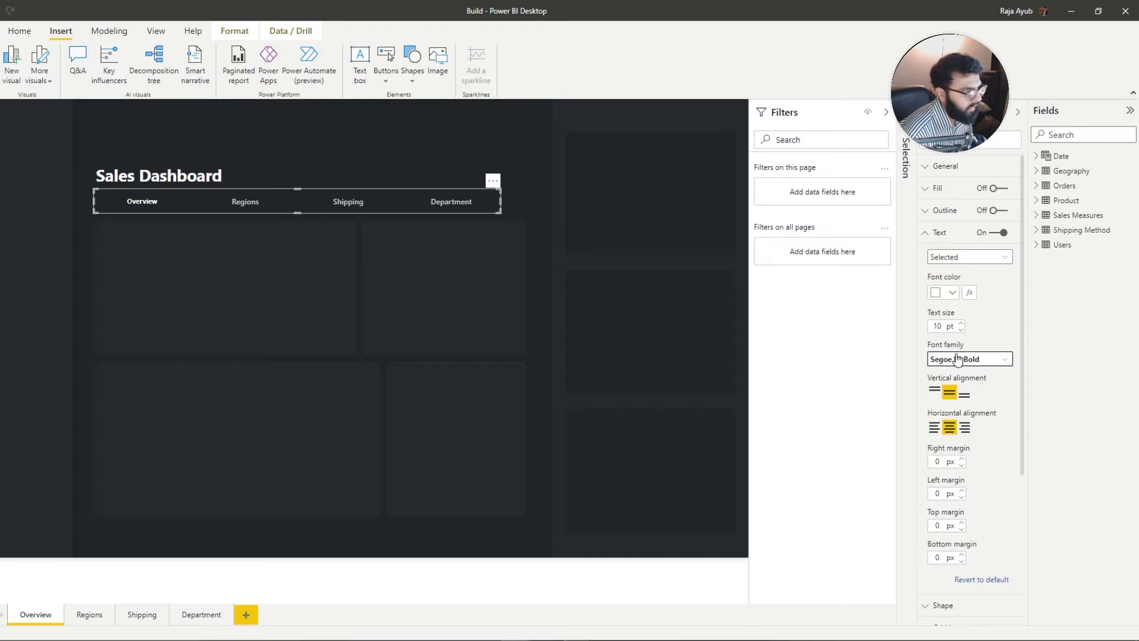
{"action": "left_click", "coordinate": [961, 323]}
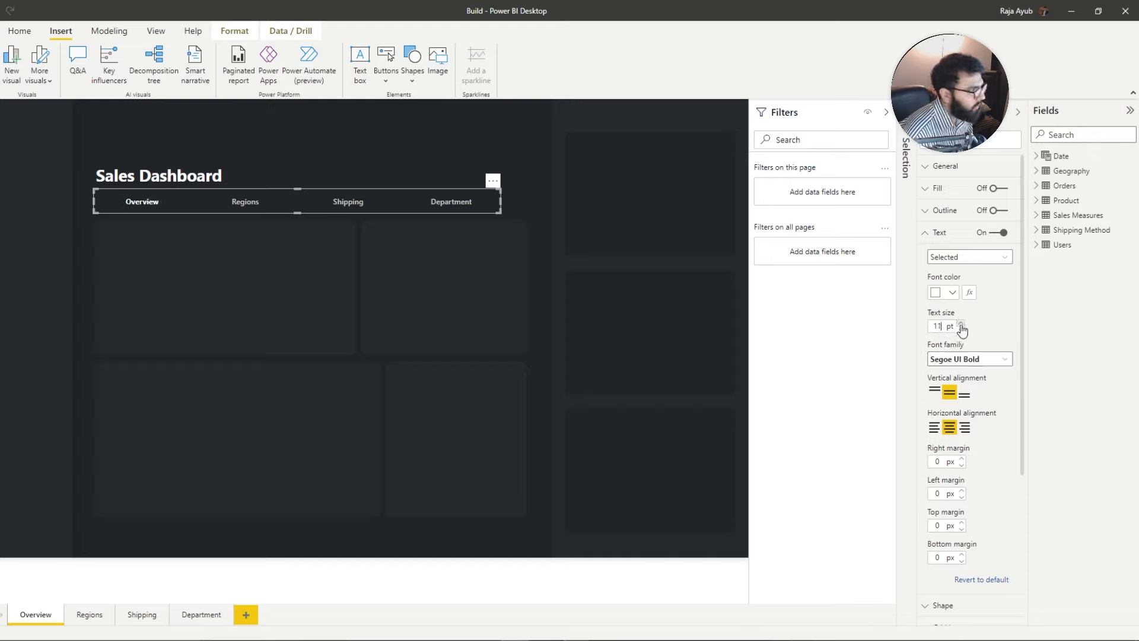
{"action": "left_click", "coordinate": [955, 358]}
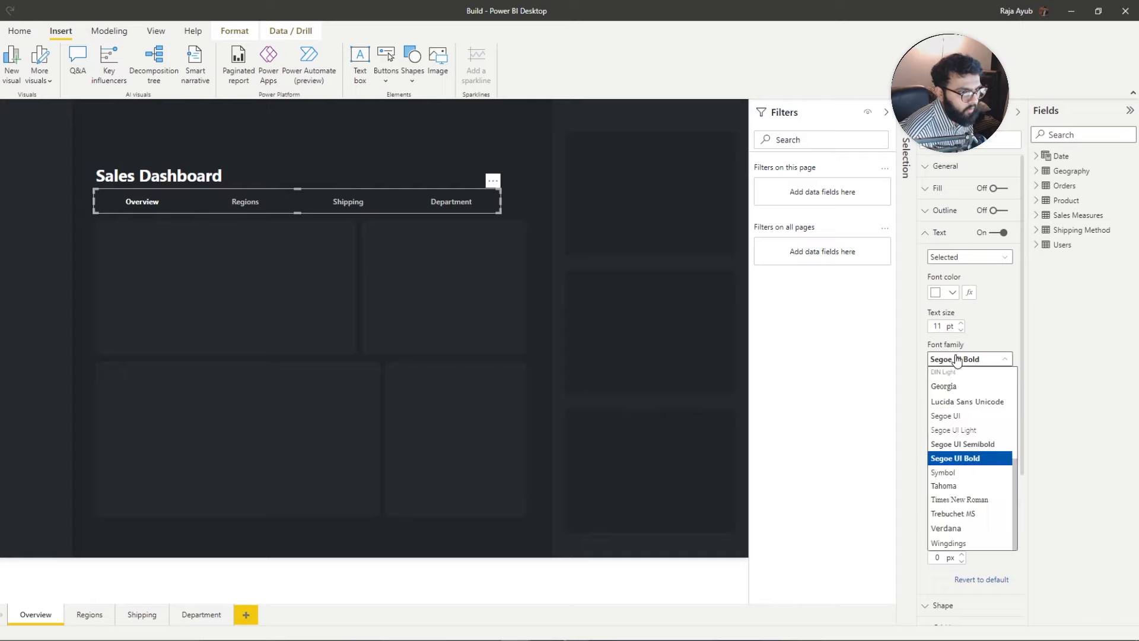
{"action": "left_click", "coordinate": [962, 442]}
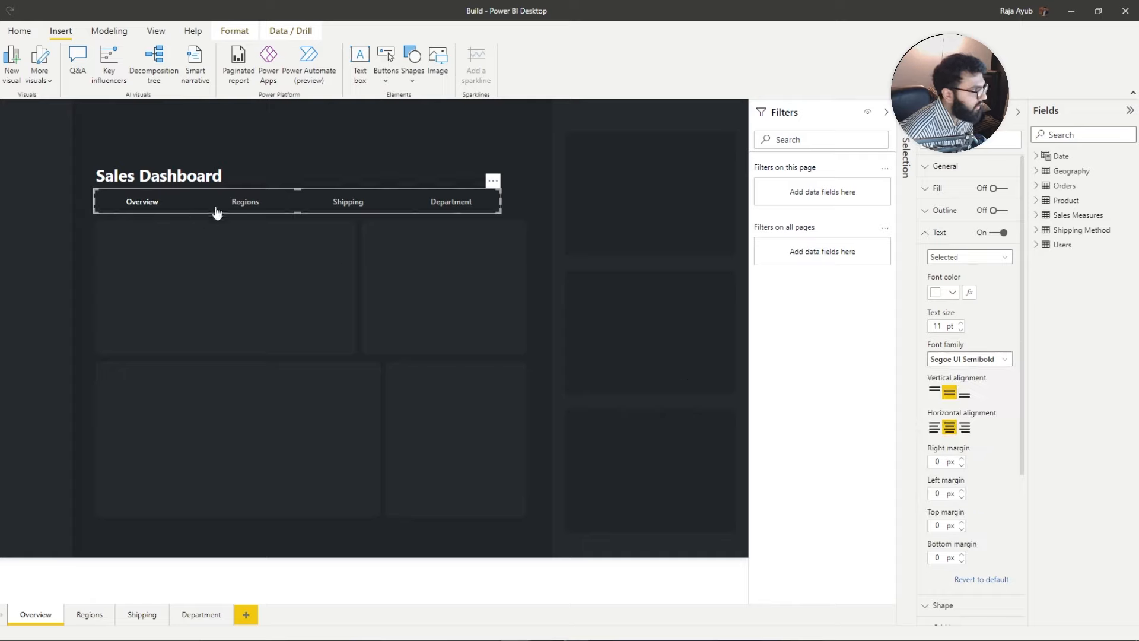
Step: Set the navigator's on-hover font color to white
{"action": "left_click", "coordinate": [988, 256]}
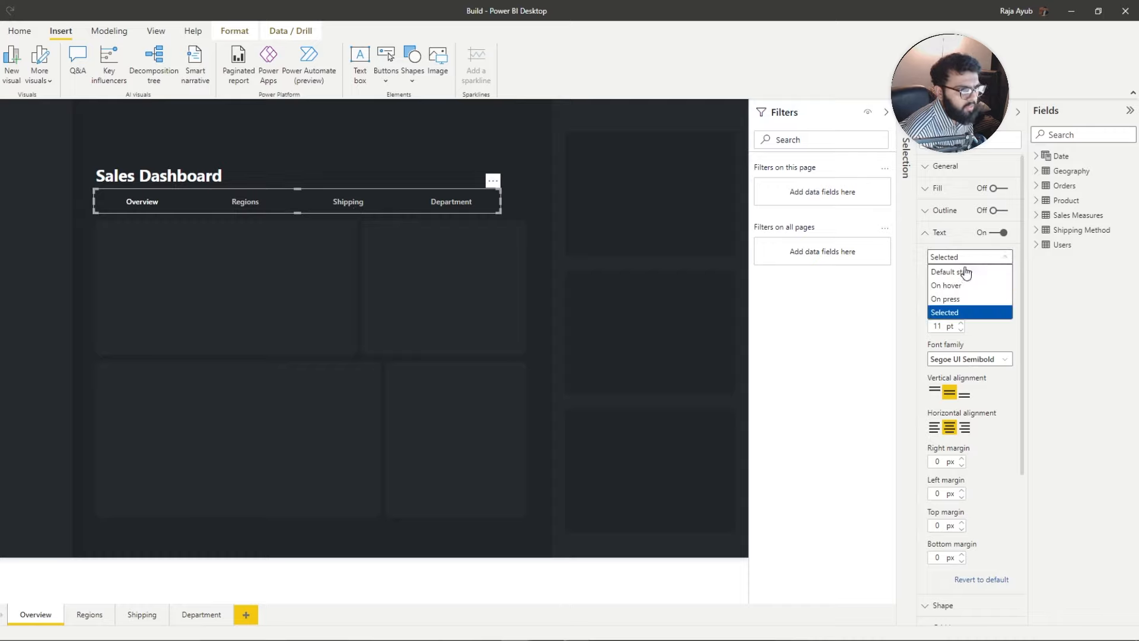
{"action": "left_click", "coordinate": [946, 286]}
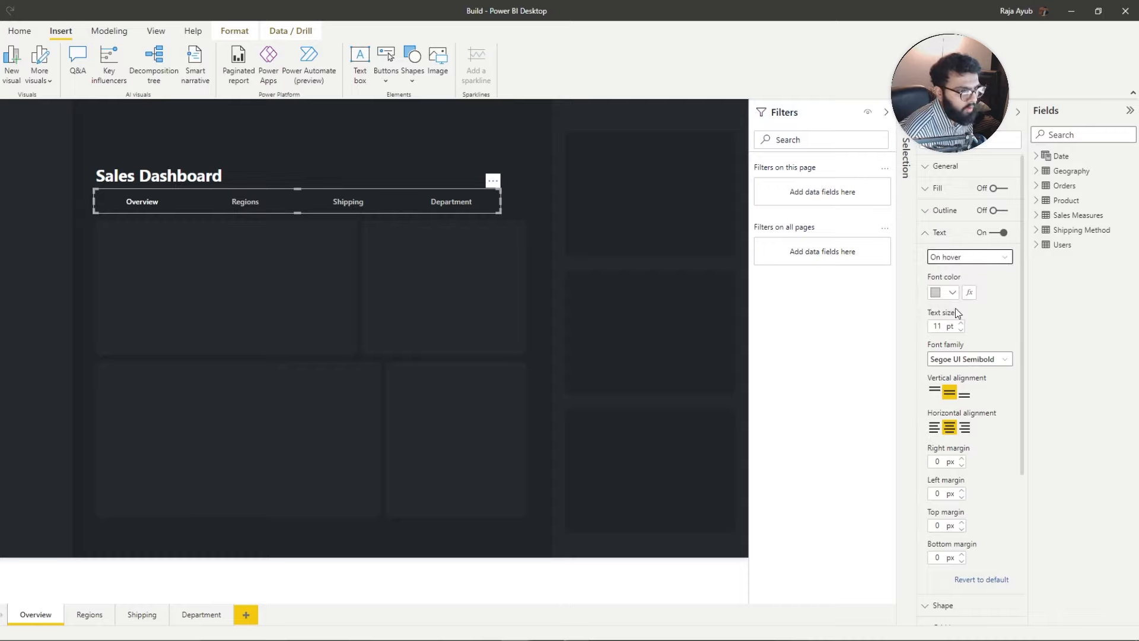
{"action": "left_click", "coordinate": [944, 291]}
{"action": "left_click", "coordinate": [943, 314]}
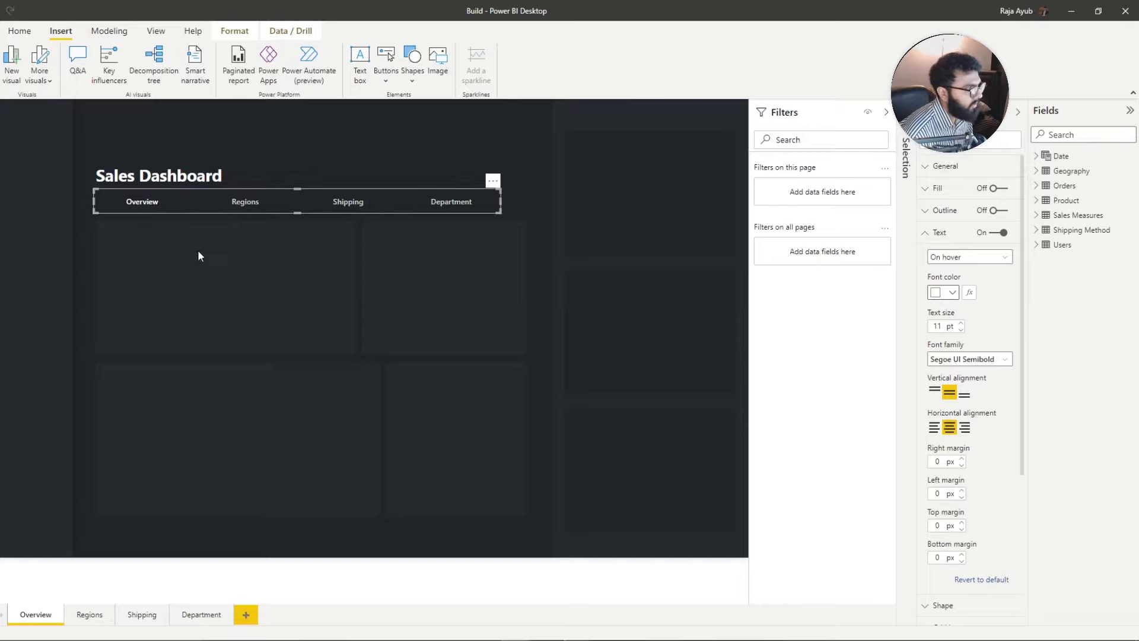
{"action": "left_click", "coordinate": [325, 308]}
Step: Narrow the page navigator and align its Overview entry with the left edge of the Sales Dashboard title
{"action": "left_click", "coordinate": [236, 213]}
{"action": "left_click_drag", "start_coordinate": [237, 213], "coordinate": [200, 205]}
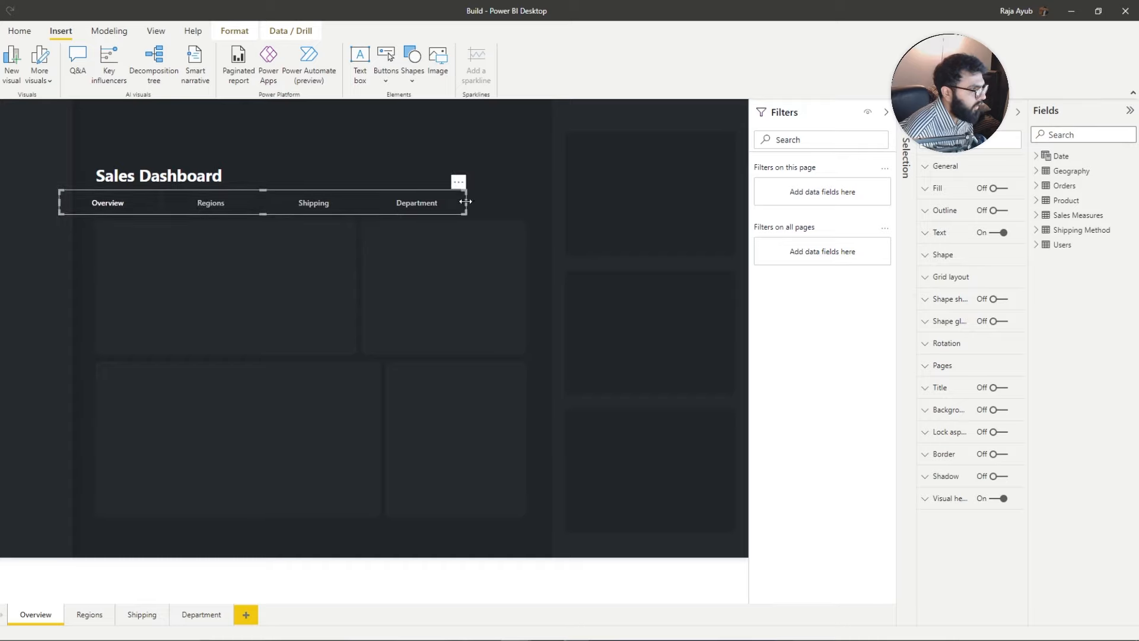
{"action": "left_click_drag", "start_coordinate": [466, 203], "coordinate": [384, 216]}
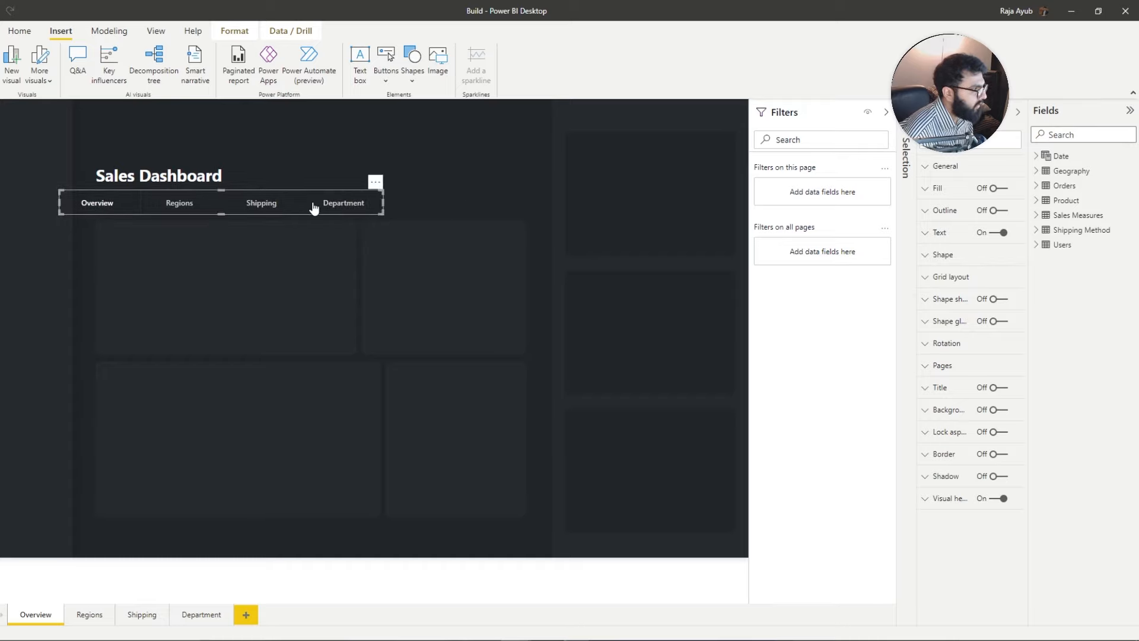
{"action": "left_click_drag", "start_coordinate": [315, 208], "coordinate": [328, 206]}
{"action": "left_click", "coordinate": [492, 172]}
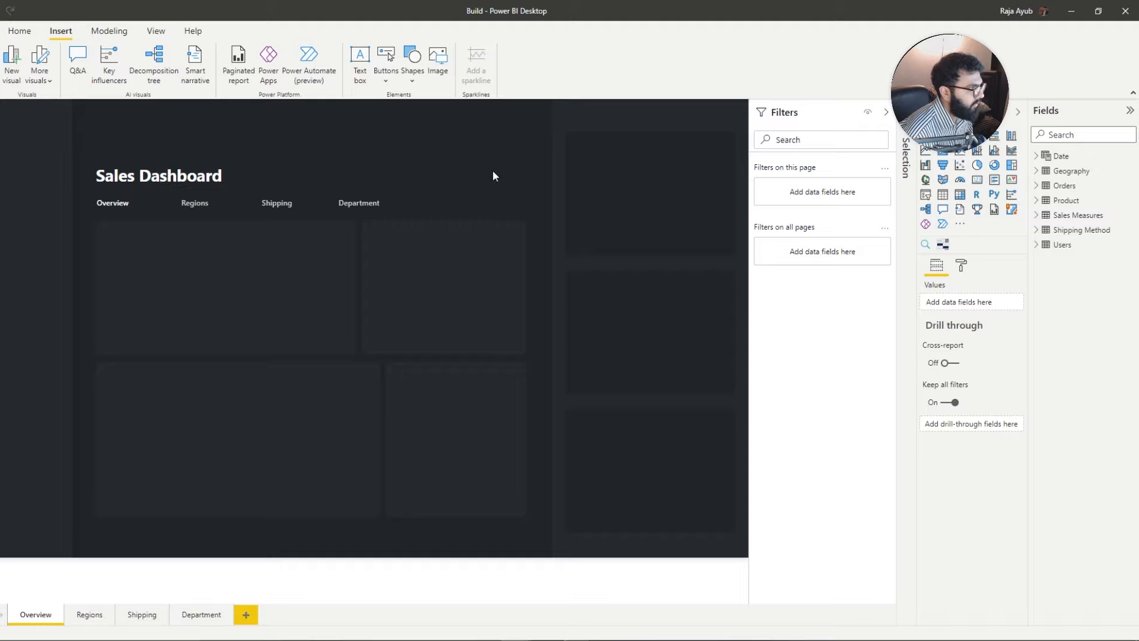
Step: Shift the Sales Dashboard title and the page navigator slightly up, away from the cards
{"action": "left_click", "coordinate": [233, 179]}
{"action": "left_click", "coordinate": [203, 196]}
{"action": "double_click", "coordinate": [205, 178]}
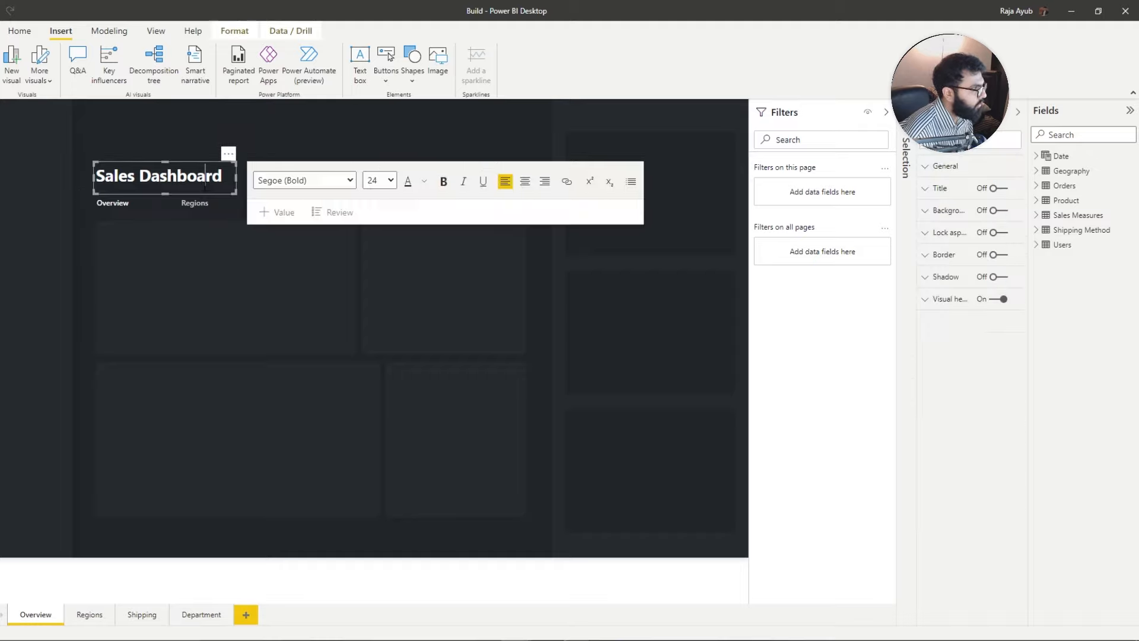
{"action": "left_click_drag", "start_coordinate": [209, 193], "coordinate": [196, 197]}
{"action": "left_click", "coordinate": [206, 206]}
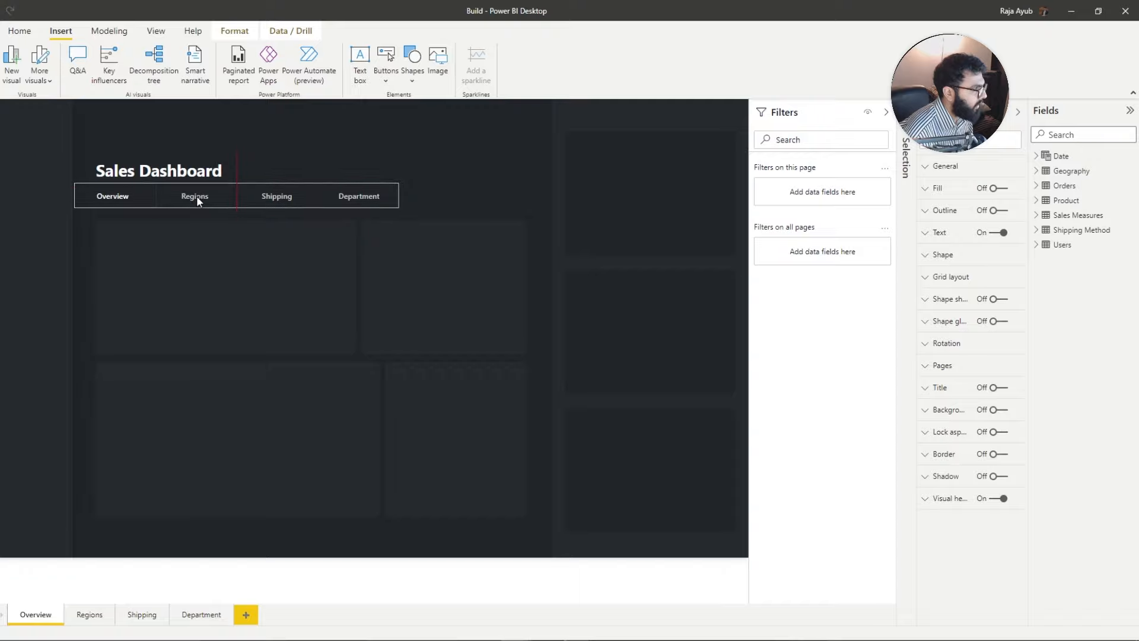
{"action": "left_click", "coordinate": [479, 180]}
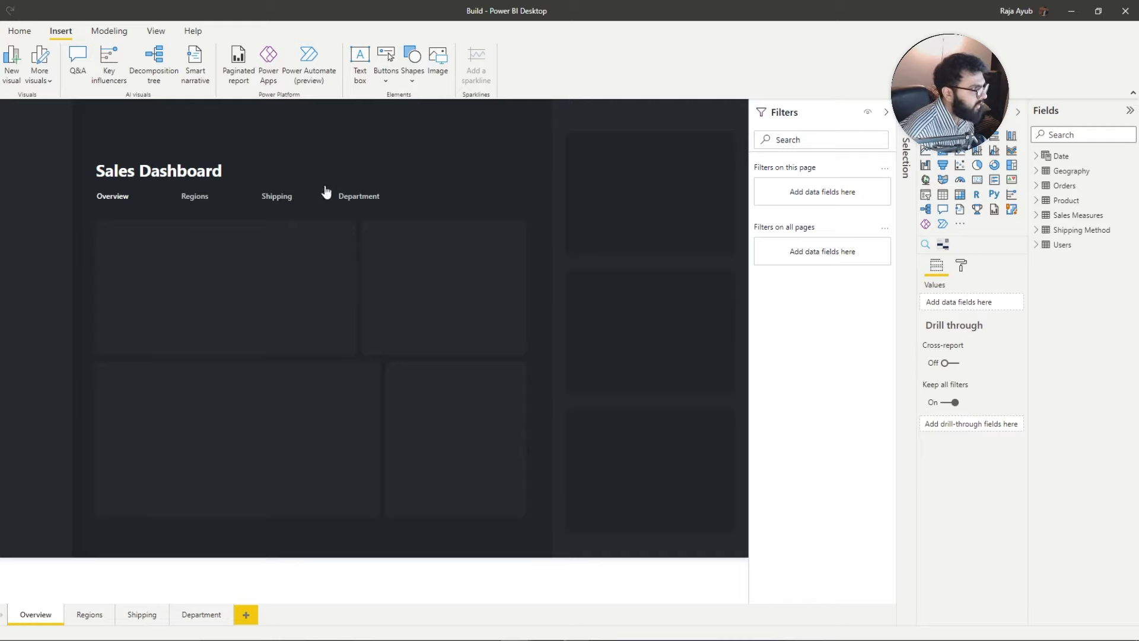
Step: Insert a short text box at the top of the upper-left card and enter Net Profit by Segment
{"action": "left_click", "coordinate": [360, 59]}
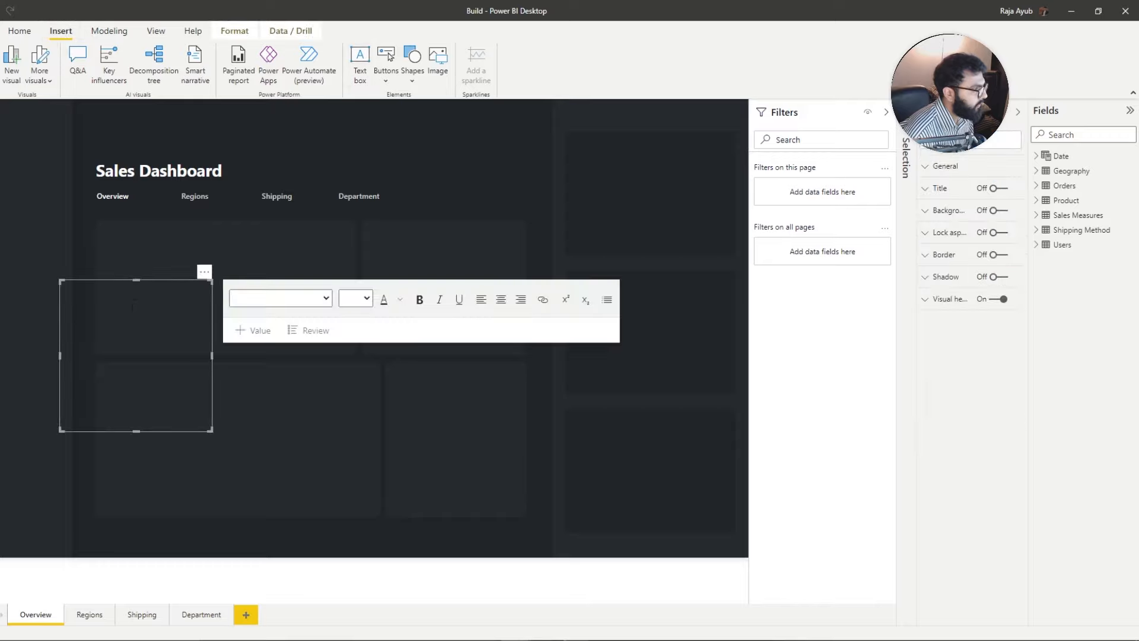
{"action": "left_click_drag", "start_coordinate": [136, 431], "coordinate": [136, 318]}
{"action": "left_click_drag", "start_coordinate": [128, 276], "coordinate": [153, 232]}
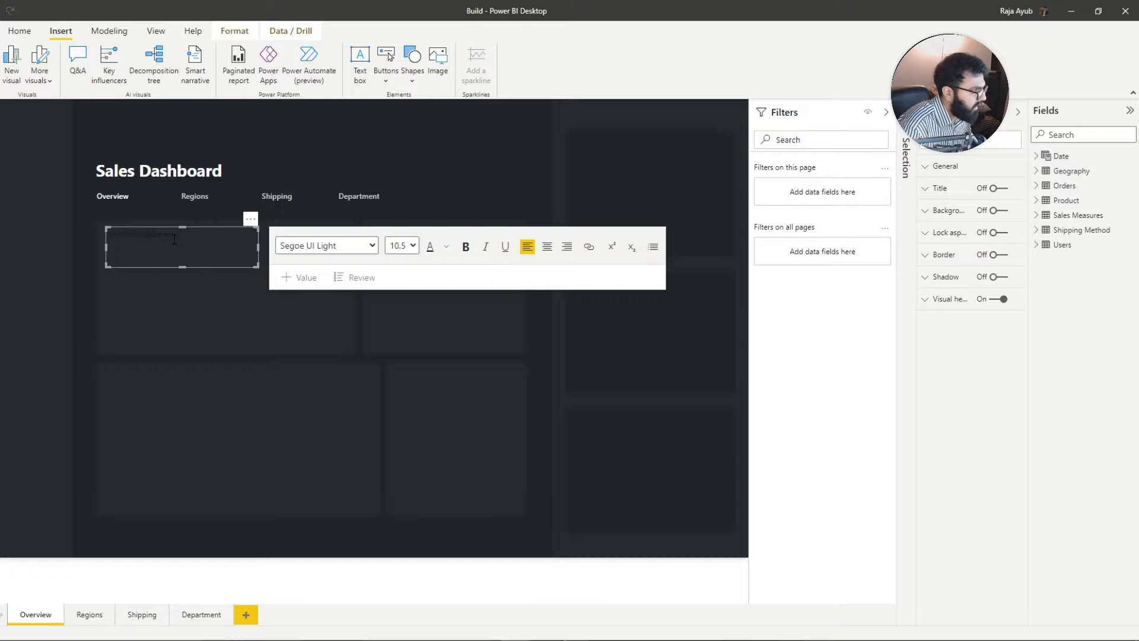
Step: Format the Net Profit by Segment label as light grey Arial text at size 11
{"action": "triple_click", "coordinate": [174, 239]}
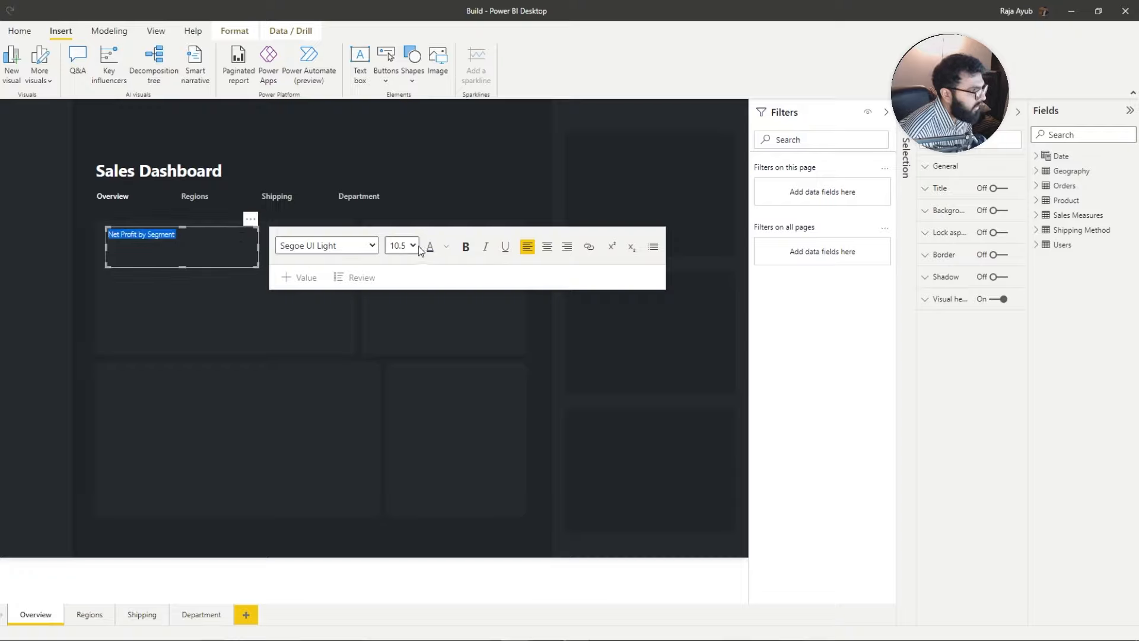
{"action": "left_click", "coordinate": [444, 248]}
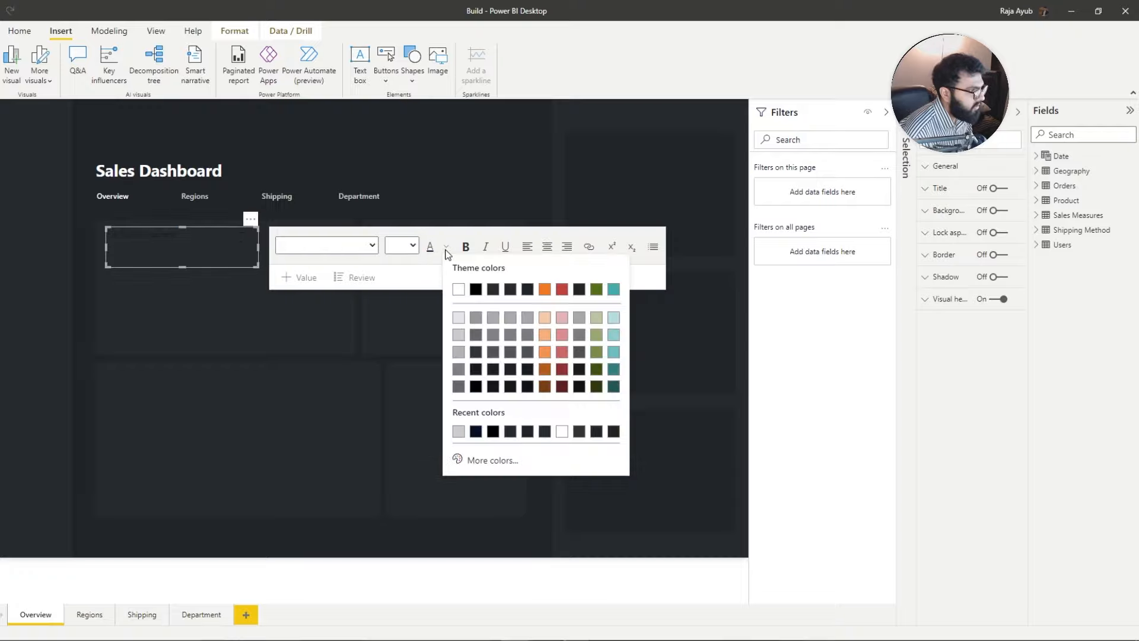
{"action": "left_click", "coordinate": [458, 353]}
{"action": "left_click", "coordinate": [369, 248]}
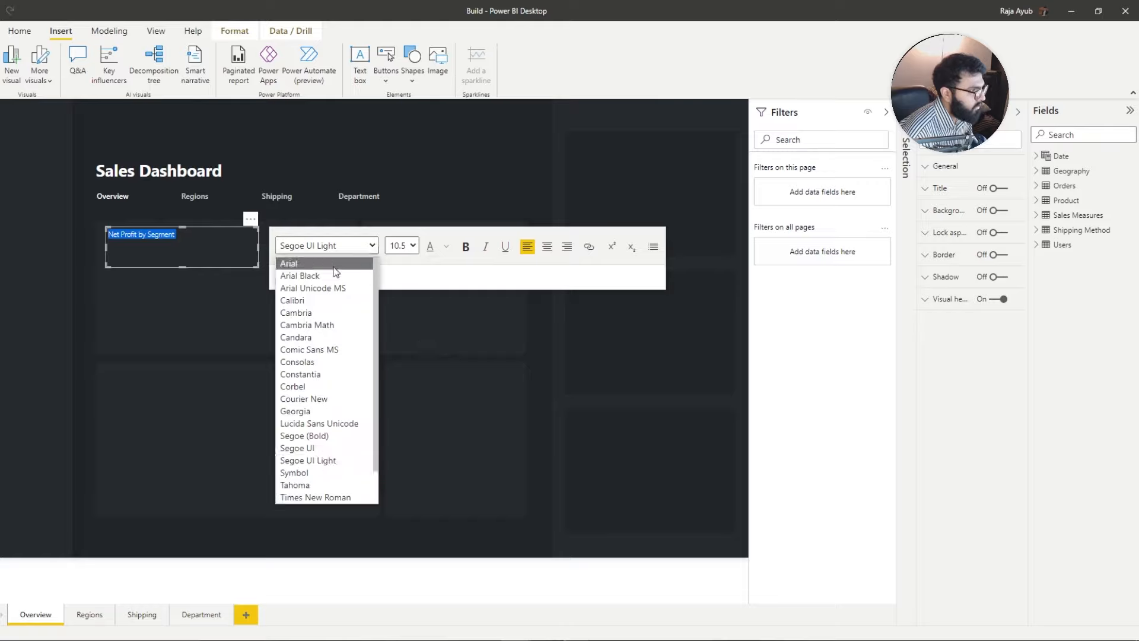
{"action": "left_click", "coordinate": [334, 266]}
{"action": "left_click", "coordinate": [413, 246]}
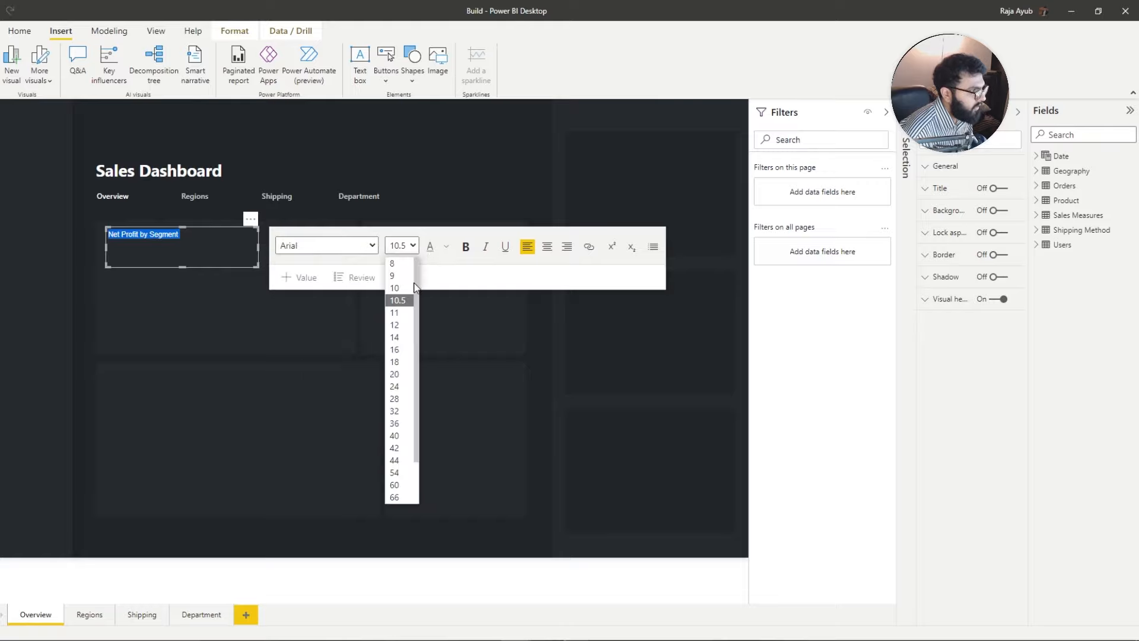
{"action": "left_click", "coordinate": [399, 312]}
{"action": "left_click", "coordinate": [259, 324]}
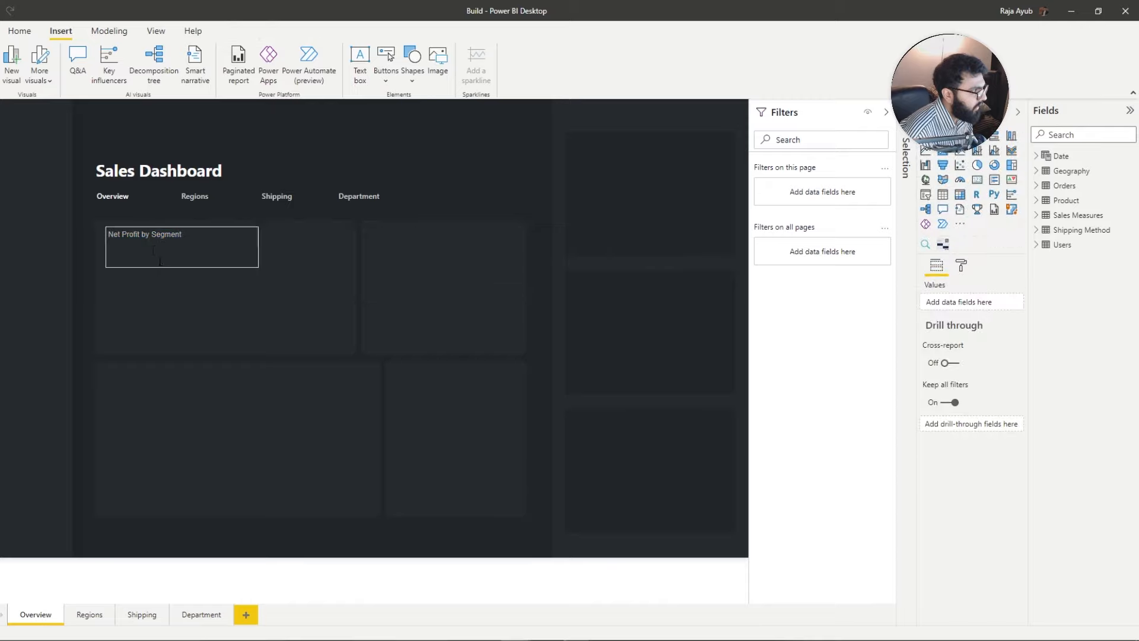
Step: Reduce the Net Profit by Segment text box's height to fit its single line of text
{"action": "left_click", "coordinate": [203, 267]}
{"action": "left_click_drag", "start_coordinate": [183, 265], "coordinate": [189, 245]}
{"action": "left_click", "coordinate": [196, 261]}
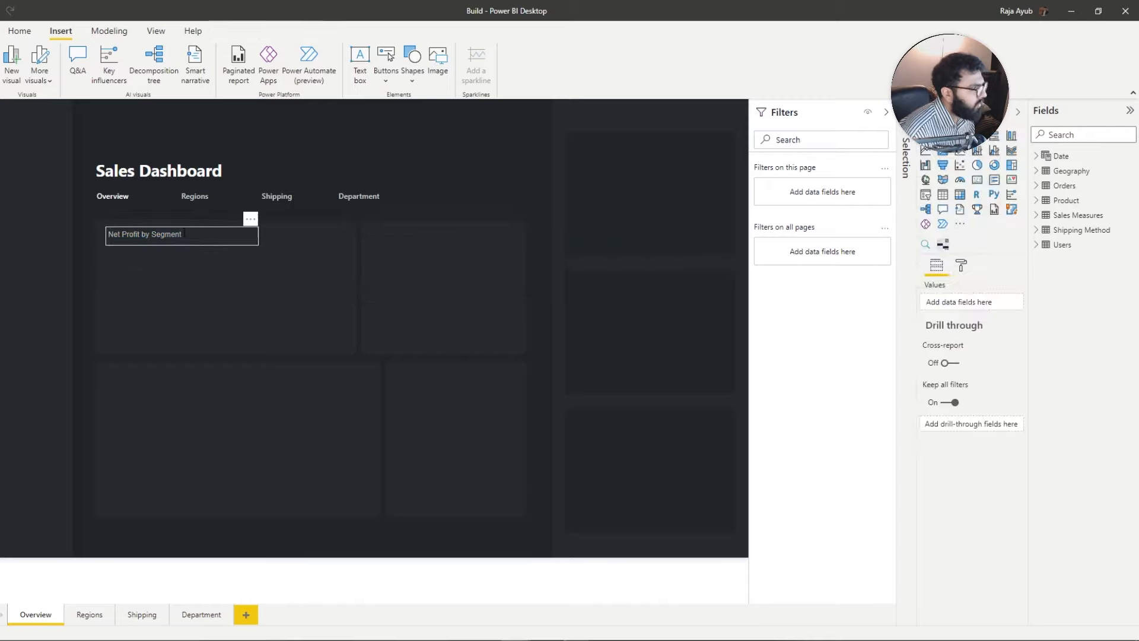
{"action": "left_click", "coordinate": [177, 245]}
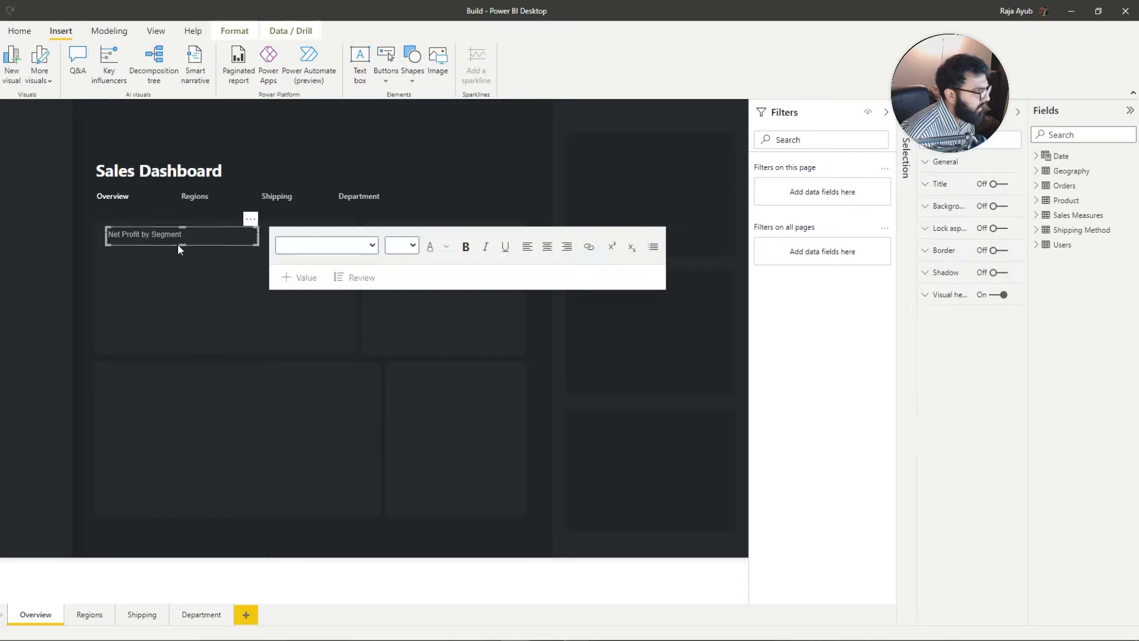
{"action": "left_click", "coordinate": [389, 419]}
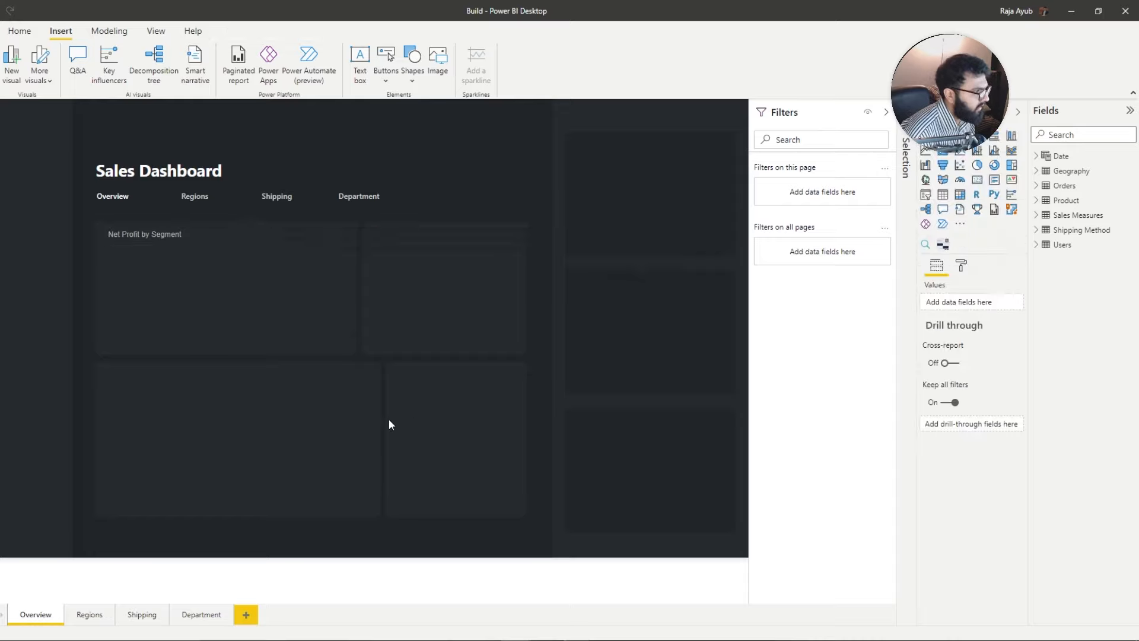
{"action": "left_click", "coordinate": [89, 614]}
{"action": "left_click", "coordinate": [172, 434]}
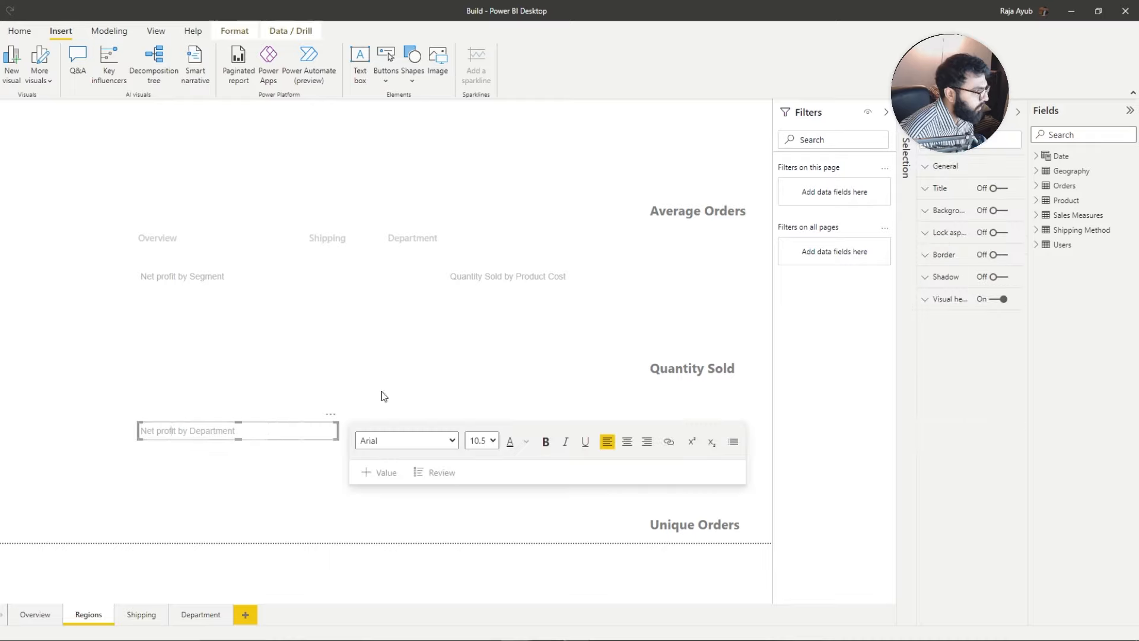
{"action": "key", "text": "shift+Home"}
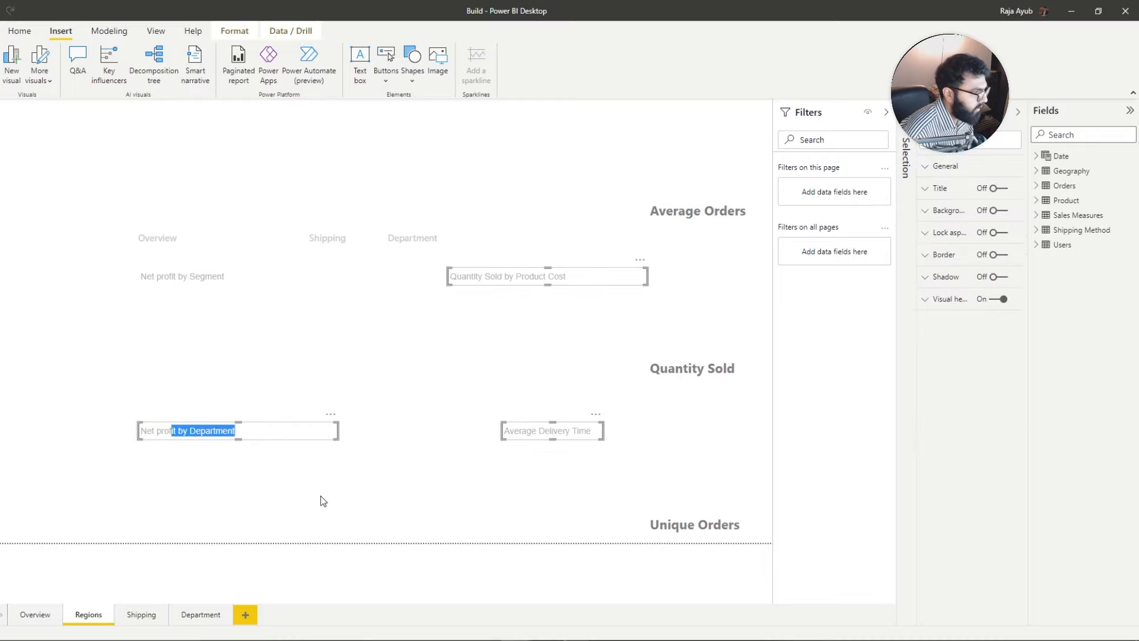
{"action": "left_click", "coordinate": [41, 615]}
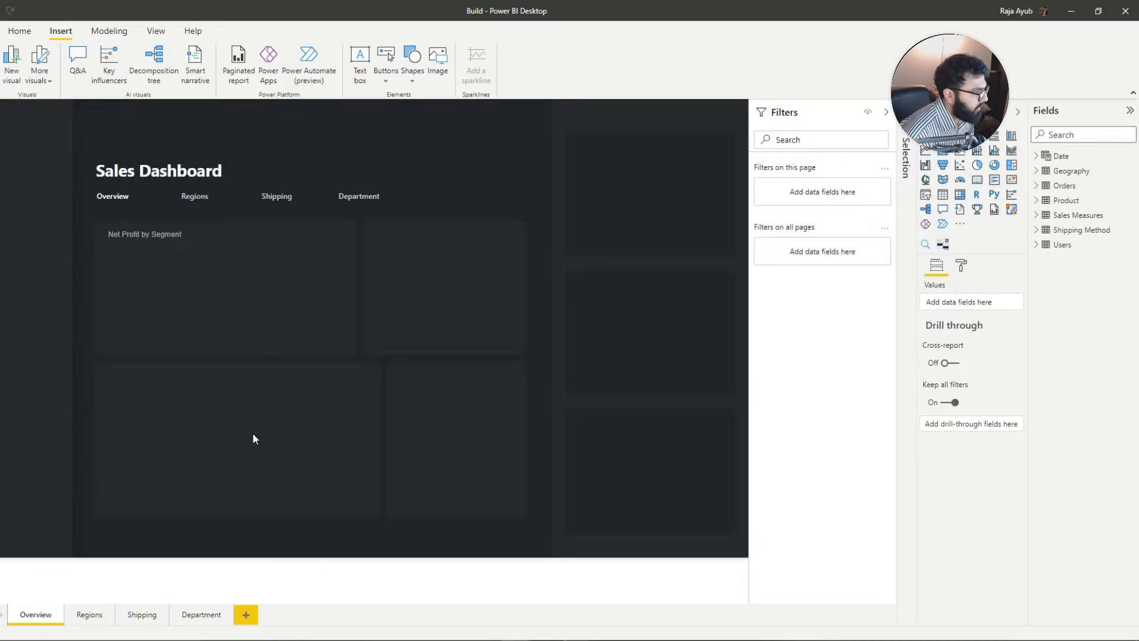
Step: Copy the Net profit by Segment, Quantity Sold by Product Cost and Net profit by Department labels from the Regions page onto the Overview page
{"action": "left_click", "coordinate": [90, 615]}
{"action": "left_click", "coordinate": [235, 430]}
{"action": "left_click", "coordinate": [500, 280], "text": "shift"}
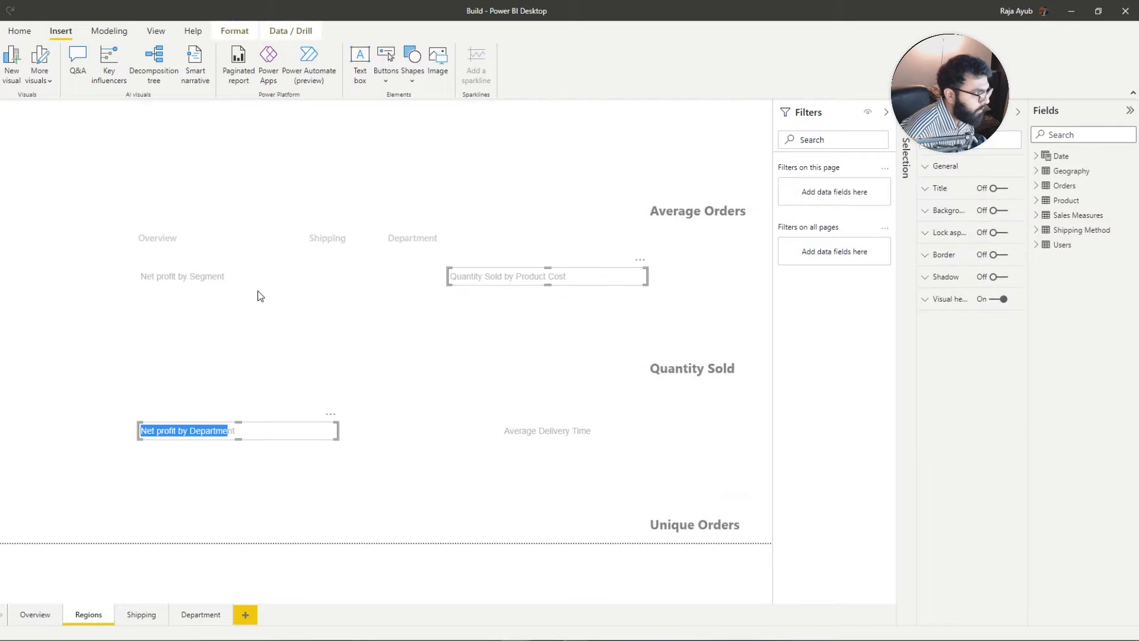
{"action": "left_click", "coordinate": [233, 279], "text": "shift"}
{"action": "left_click", "coordinate": [530, 431], "text": "shift"}
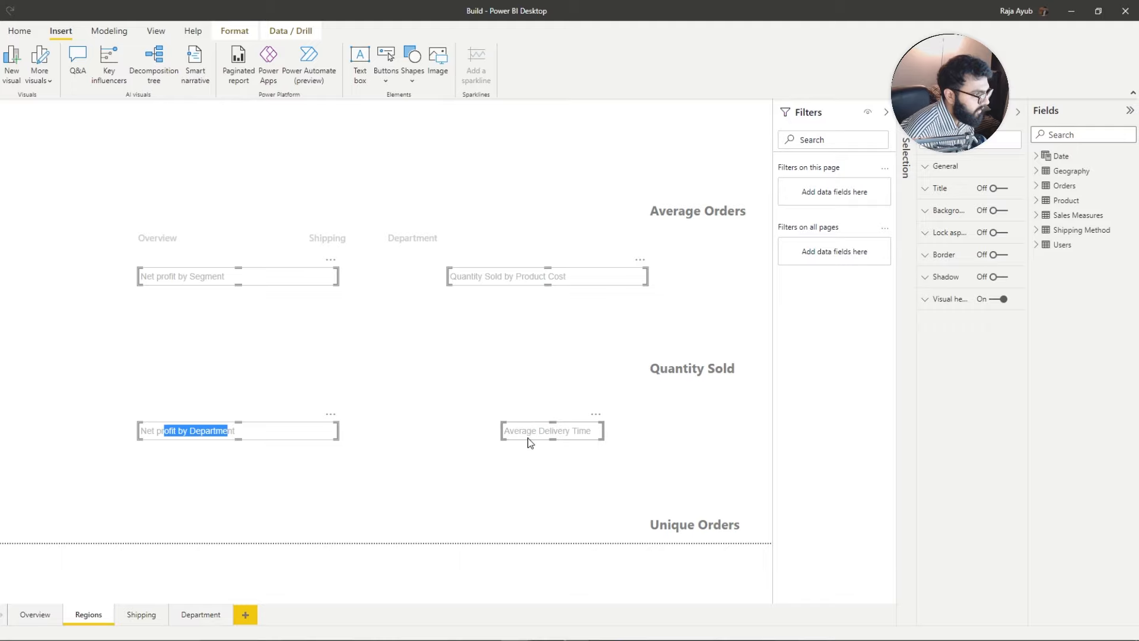
{"action": "left_click_drag", "start_coordinate": [528, 439], "coordinate": [514, 443]}
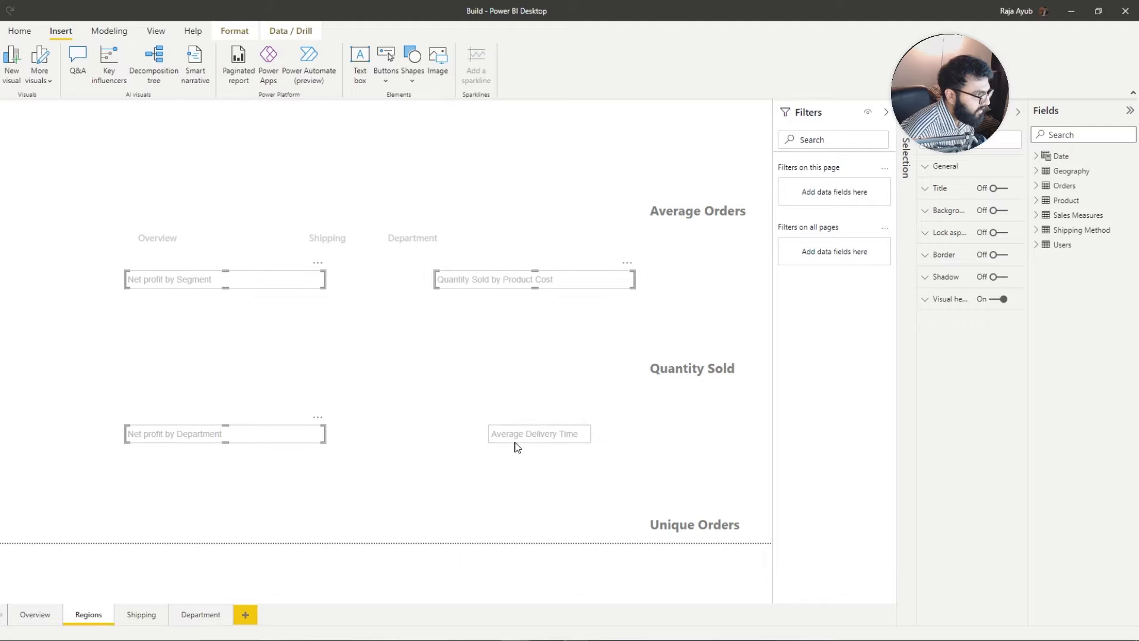
{"action": "left_click", "coordinate": [40, 619]}
{"action": "key", "text": "ctrl+v"}
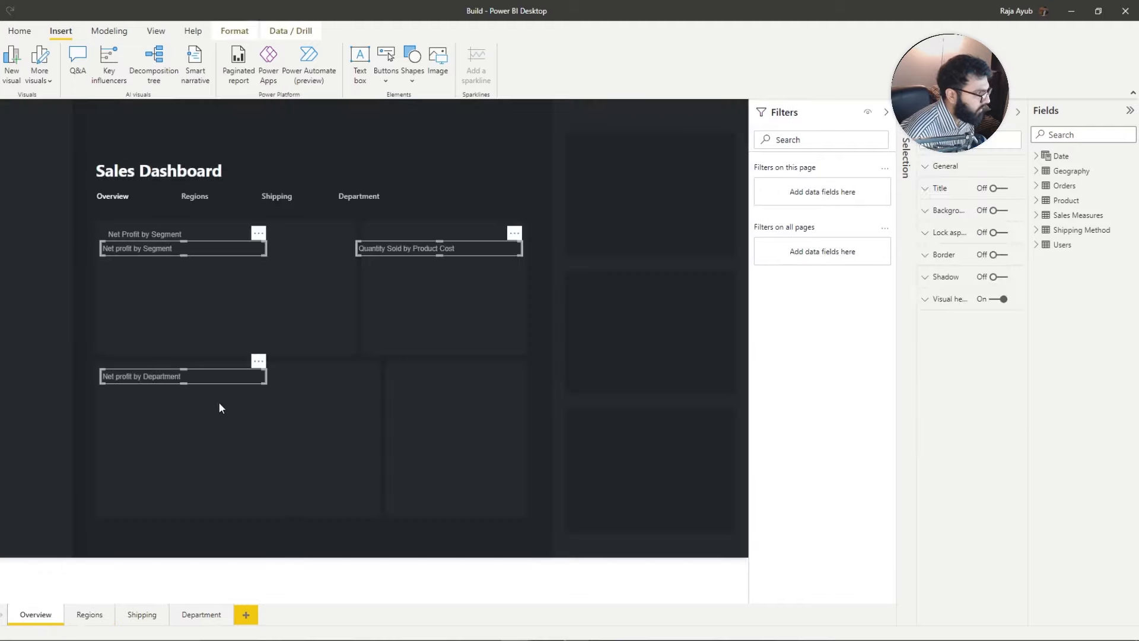
Step: Delete the duplicate Net profit by Segment label pasted in the upper-left card
{"action": "left_click", "coordinate": [189, 258]}
{"action": "left_click", "coordinate": [194, 249]}
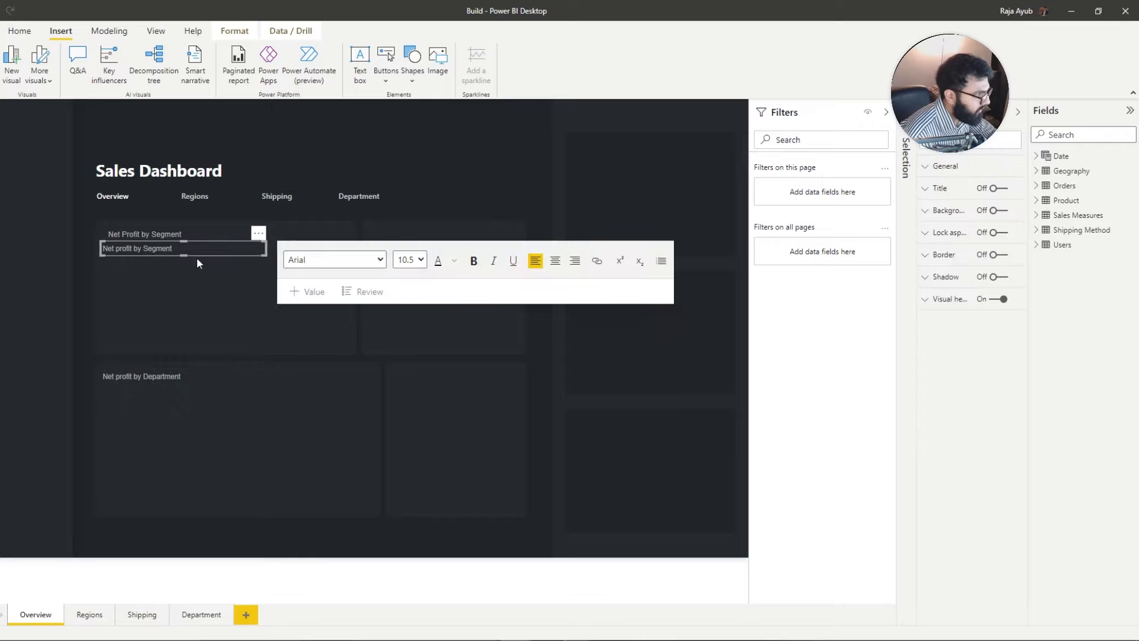
{"action": "left_click", "coordinate": [197, 258]}
{"action": "left_click", "coordinate": [188, 253]}
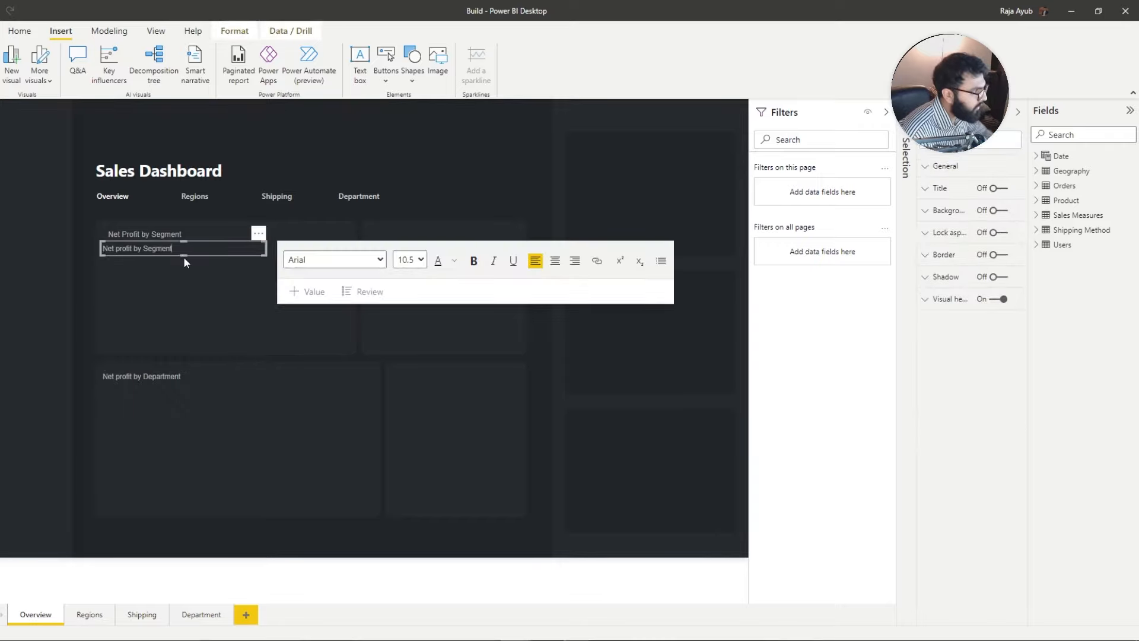
{"action": "left_click", "coordinate": [183, 257]}
{"action": "left_click", "coordinate": [191, 253]}
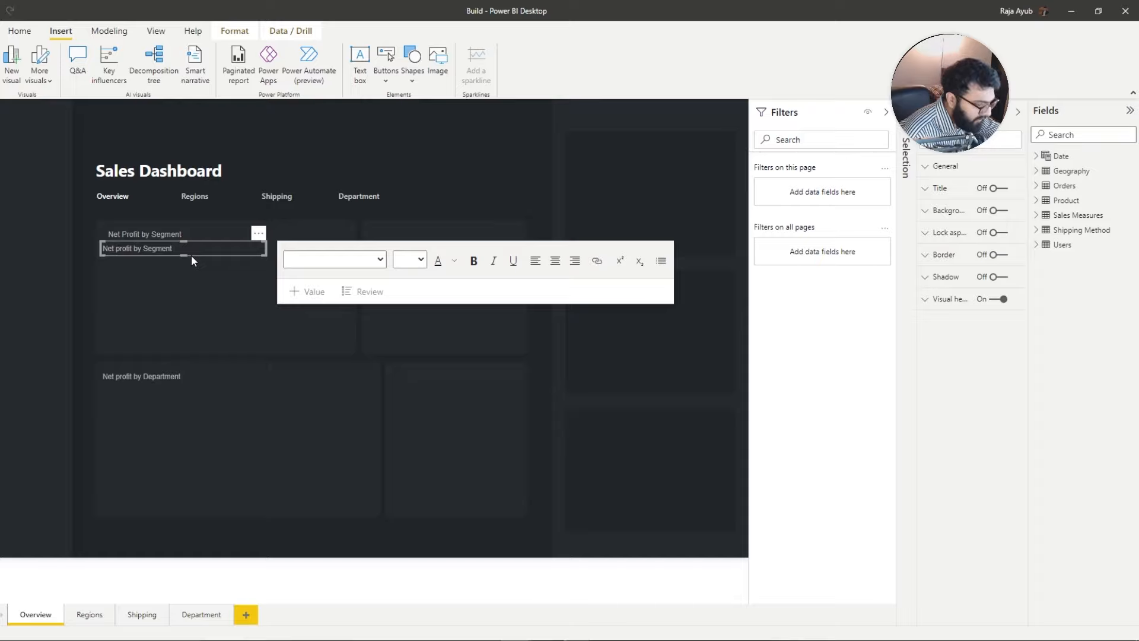
{"action": "key", "text": "Delete"}
Step: Move the Quantity Sold by Product Cost label up and slightly right within its card
{"action": "left_click", "coordinate": [401, 255]}
{"action": "left_click_drag", "start_coordinate": [401, 255], "coordinate": [409, 243]}
{"action": "left_click", "coordinate": [282, 443]}
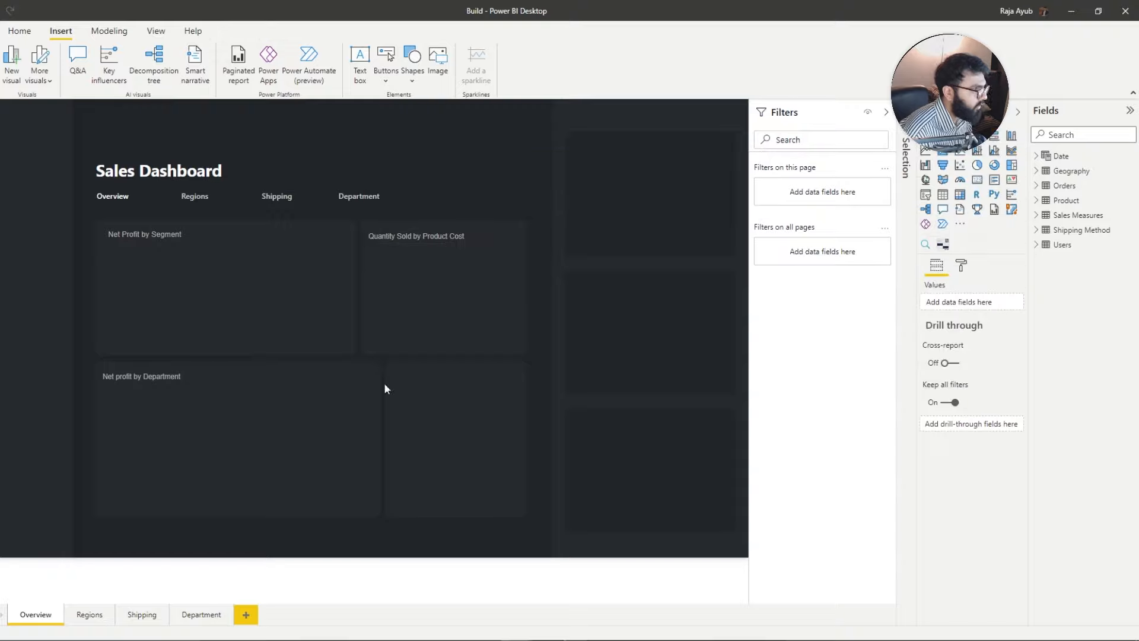
Step: Duplicate the Quantity Sold by Product Cost label and place the copy at the top of the card beside Net profit by Department
{"action": "left_click", "coordinate": [439, 243]}
{"action": "key", "text": "ctrl+c"}
{"action": "key", "text": "ctrl+v"}
{"action": "left_click_drag", "start_coordinate": [437, 248], "coordinate": [405, 376]}
Step: Replace the duplicated label's text with Average Delivery time
{"action": "left_click", "coordinate": [461, 383]}
{"action": "key", "text": "BackSpace"}
{"action": "key", "text": "BackSpace"}
{"action": "type", "text": "Aper"}
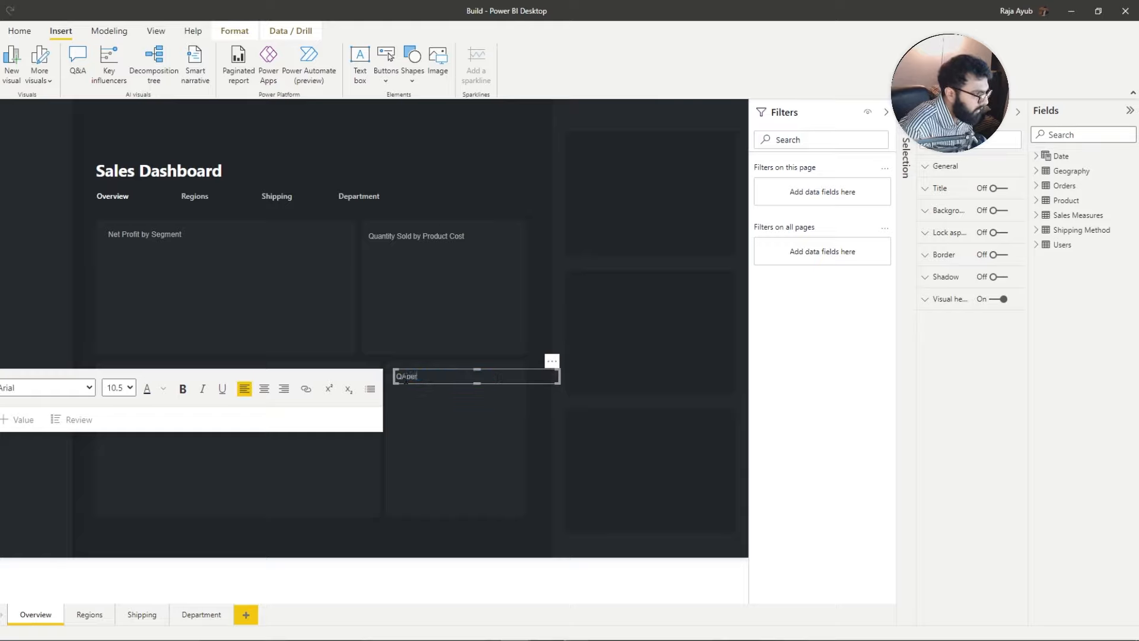
{"action": "type", "text": "a"}
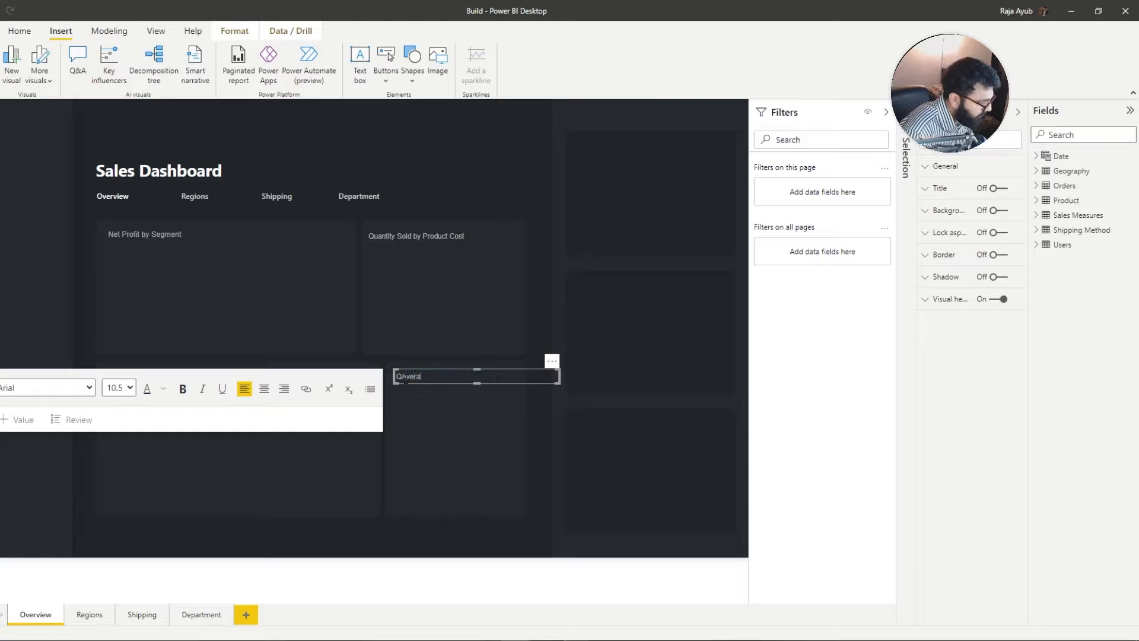
{"action": "type", "text": "ge Delivery time"}
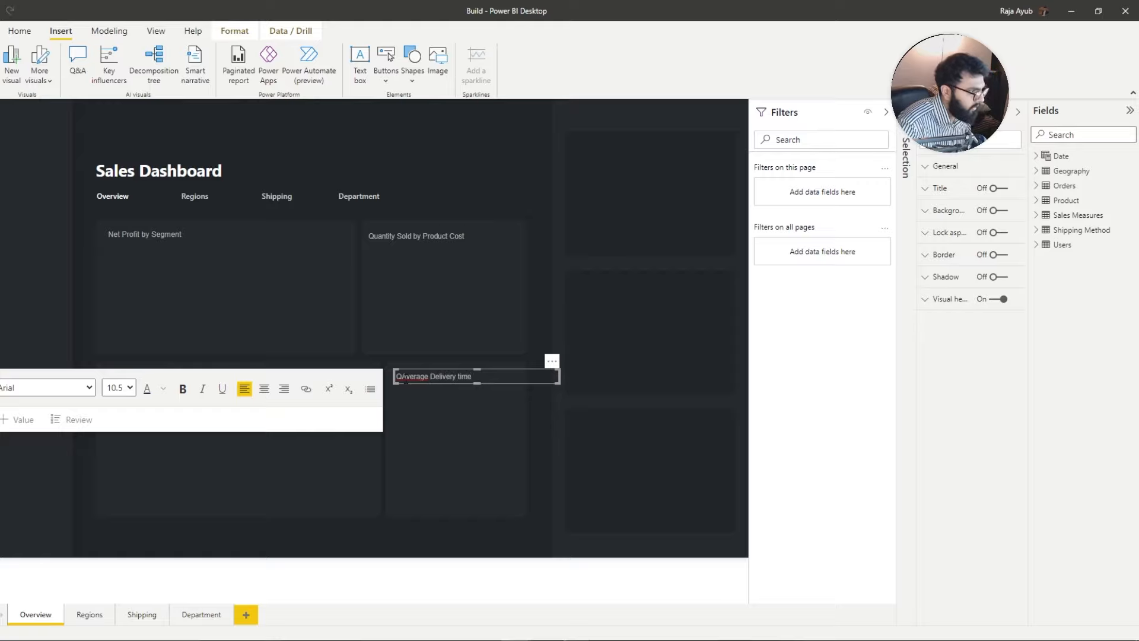
{"action": "key", "text": "BackSpace"}
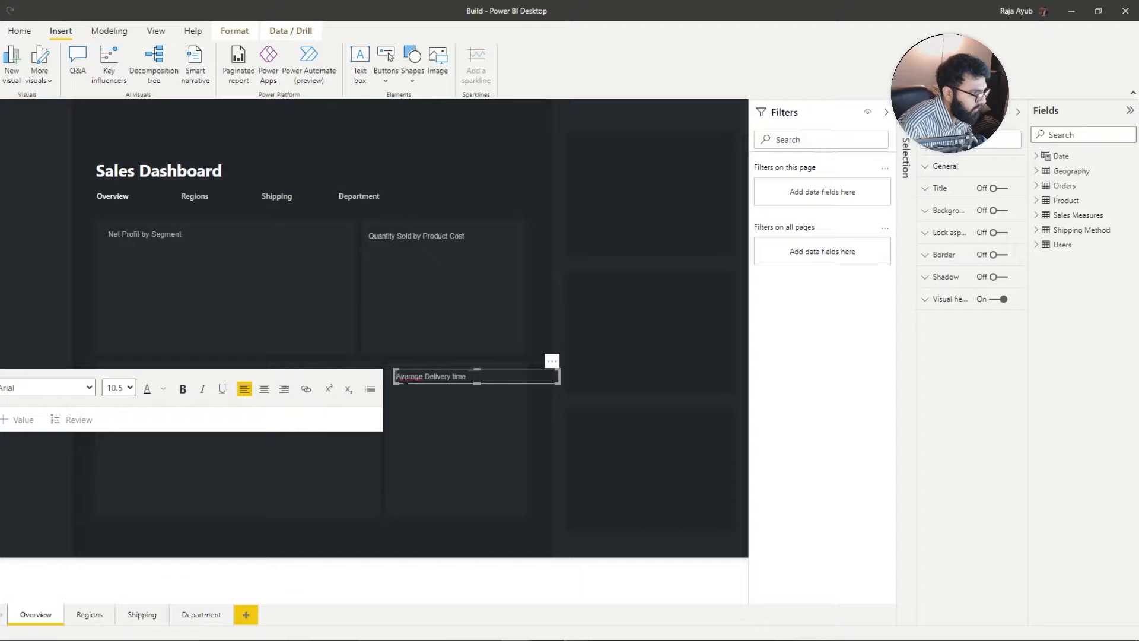
Step: Narrow the Average Delivery time text box to fit its text
{"action": "left_click", "coordinate": [436, 454]}
{"action": "left_click", "coordinate": [481, 377]}
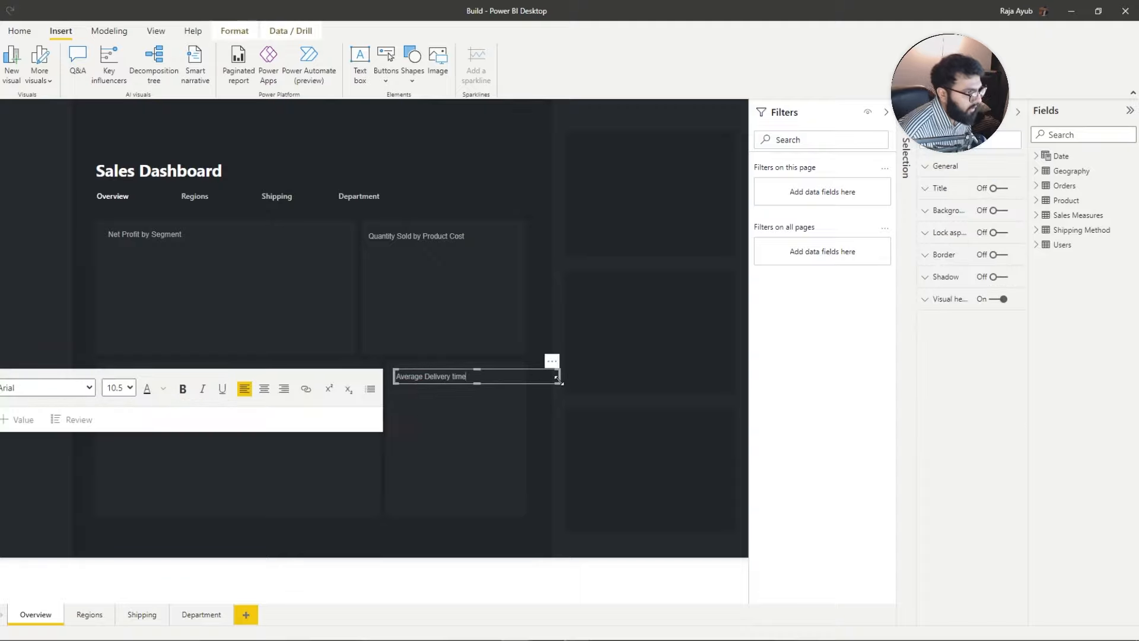
{"action": "left_click_drag", "start_coordinate": [559, 377], "coordinate": [478, 376]}
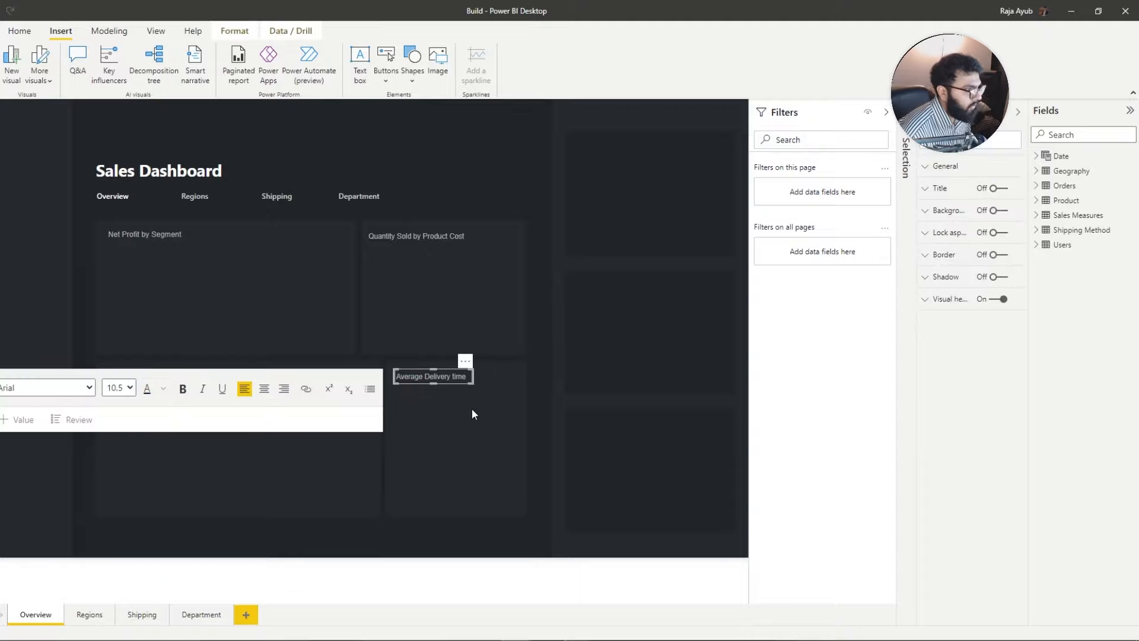
{"action": "left_click", "coordinate": [485, 399]}
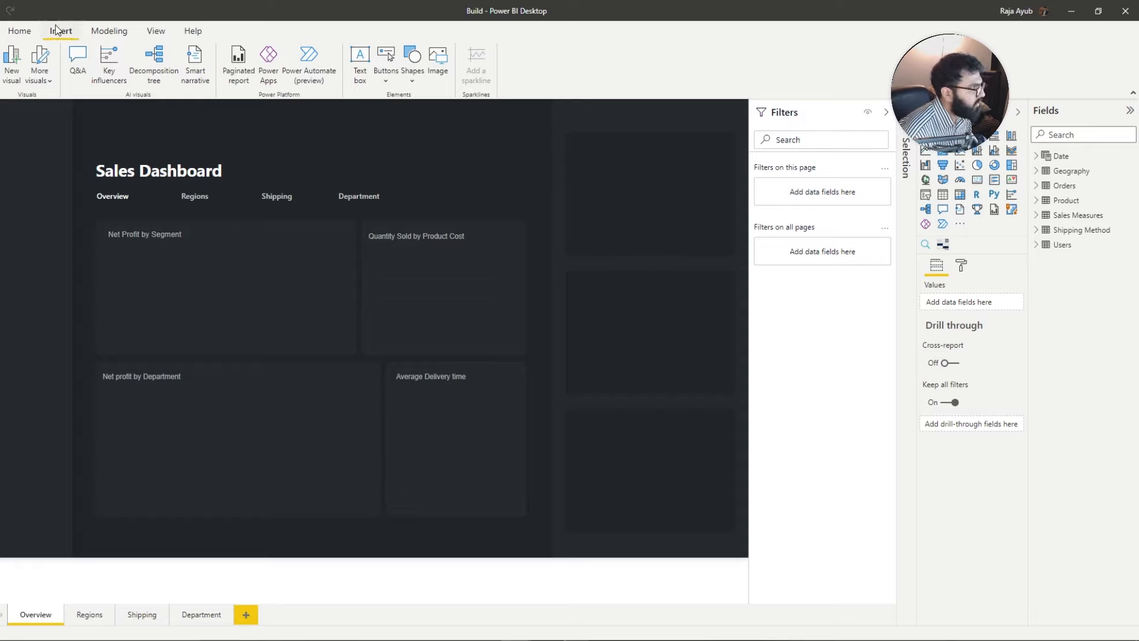
Step: Insert a text box in the lowest card of the right-hand column and enter Unique Orders
{"action": "left_click", "coordinate": [353, 63]}
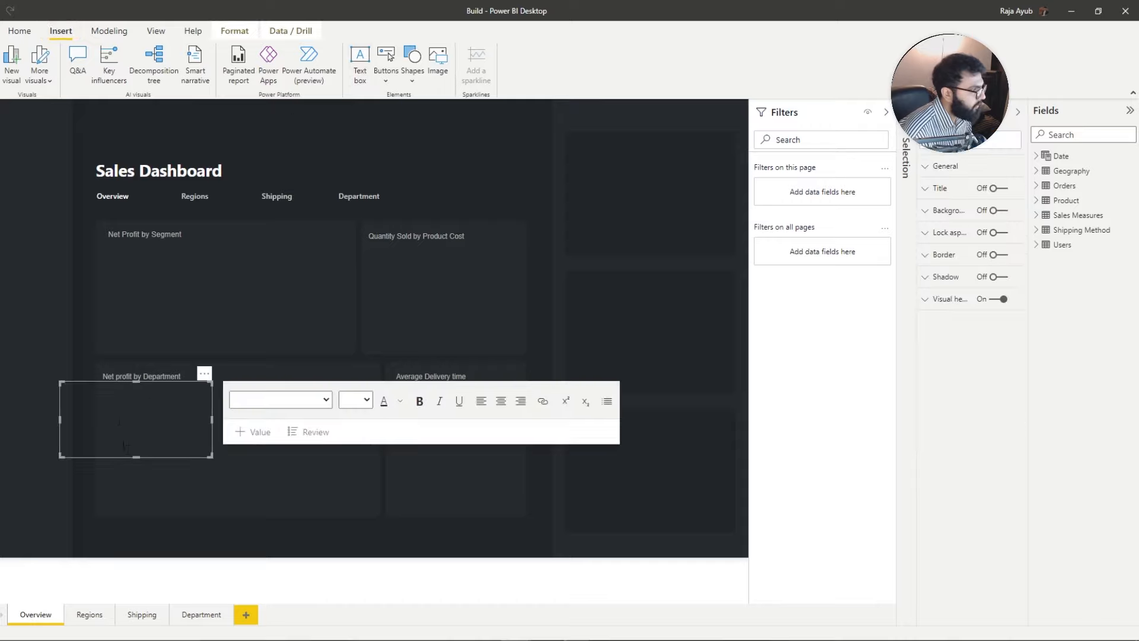
{"action": "left_click_drag", "start_coordinate": [154, 456], "coordinate": [666, 490]}
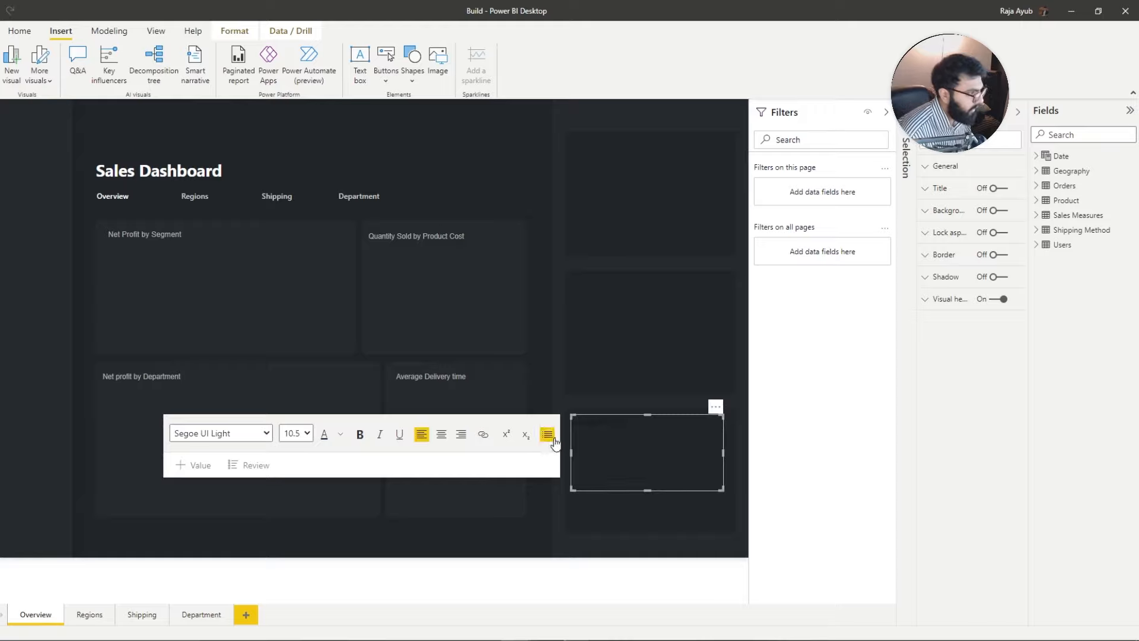
Step: Set the Unique Orders label's font to Segoe (Bold) at size 18
{"action": "left_click", "coordinate": [267, 433]}
{"action": "scroll", "coordinate": [249, 377], "scroll_direction": "down", "scroll_amount": 1}
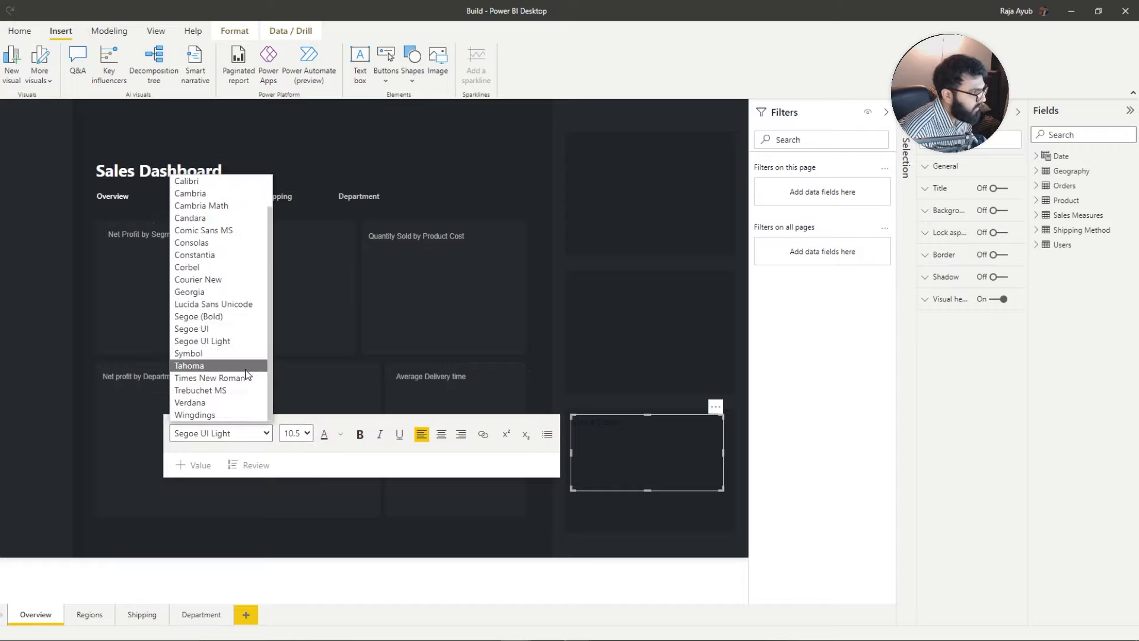
{"action": "left_click", "coordinate": [230, 318]}
{"action": "key", "text": "ctrl+a"}
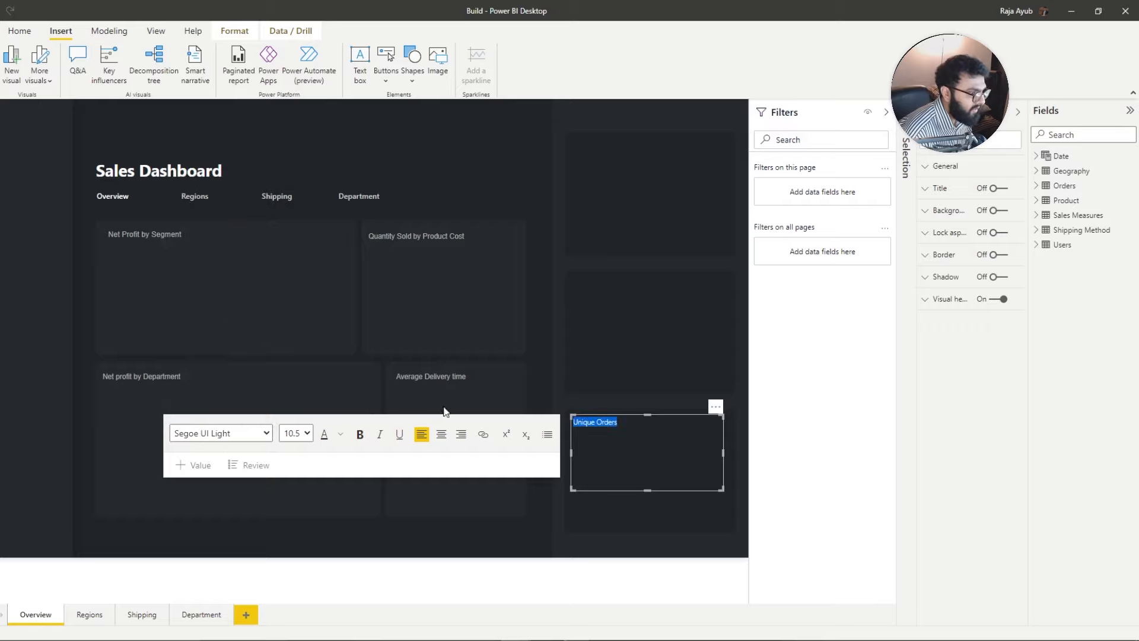
{"action": "left_click", "coordinate": [265, 433]}
{"action": "scroll", "coordinate": [228, 360], "scroll_direction": "down", "scroll_amount": 1}
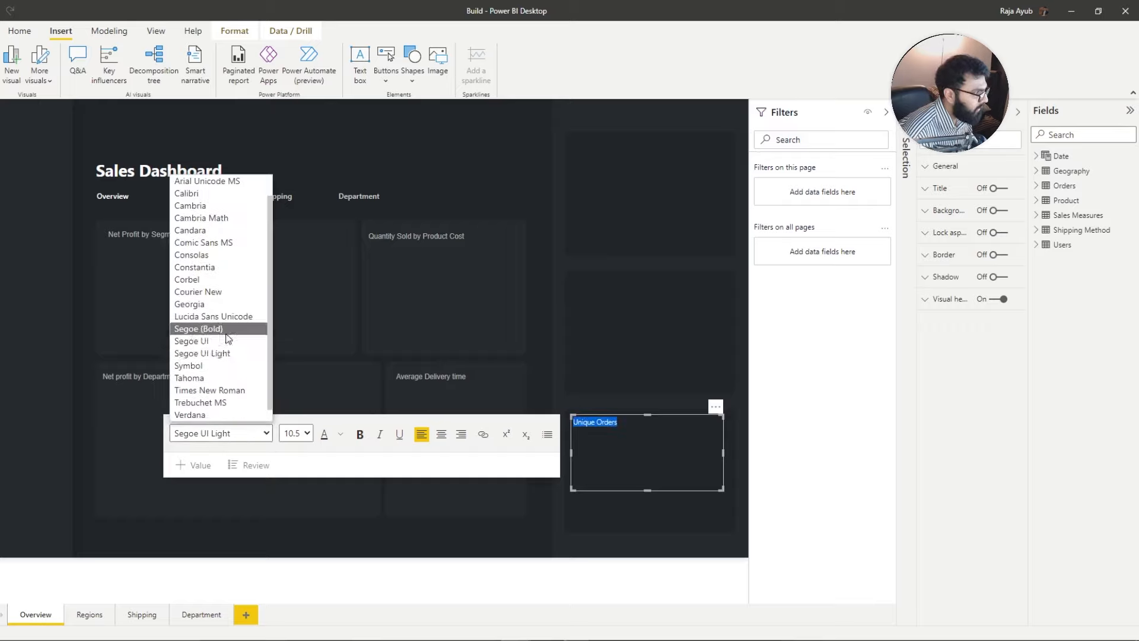
{"action": "left_click", "coordinate": [229, 330]}
{"action": "left_click", "coordinate": [313, 437]}
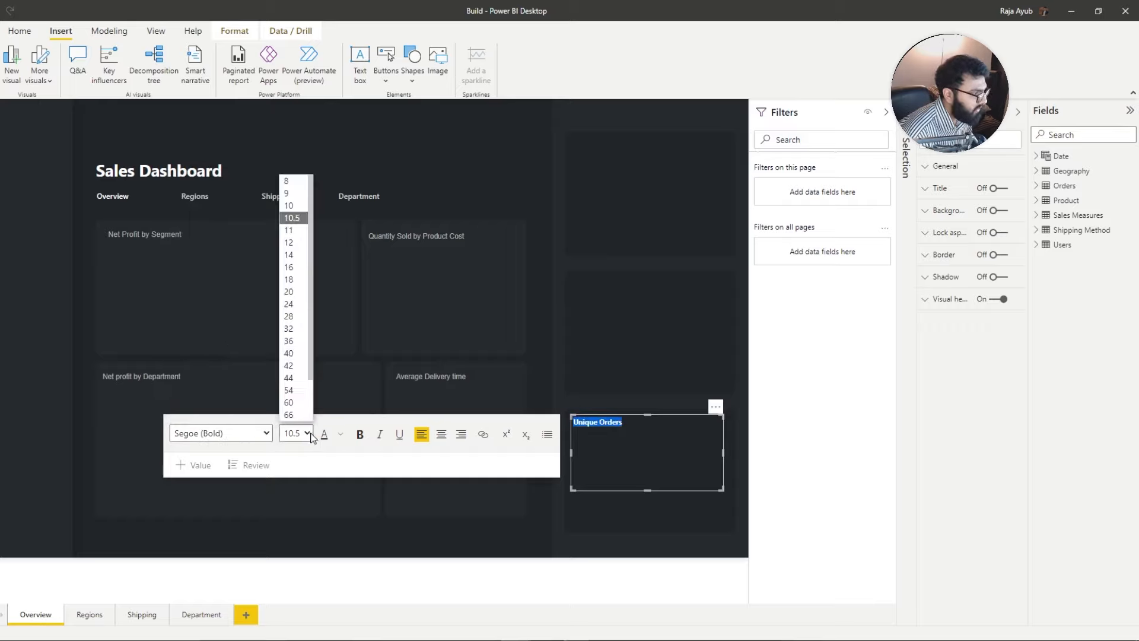
{"action": "left_click", "coordinate": [297, 256]}
{"action": "left_click", "coordinate": [307, 432]}
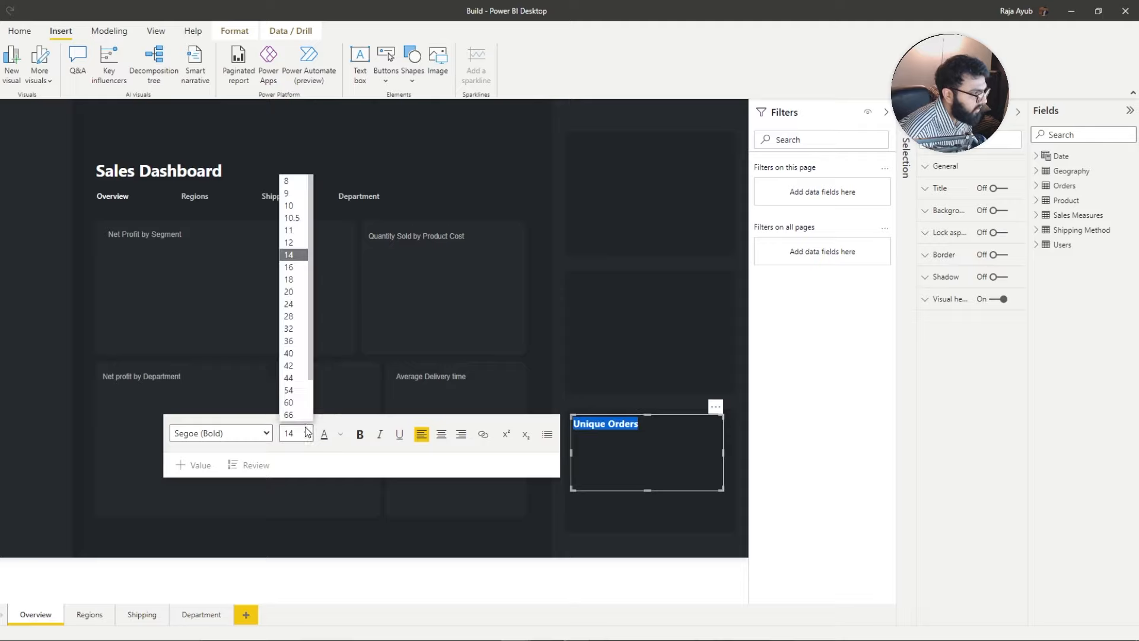
{"action": "left_click", "coordinate": [297, 256]}
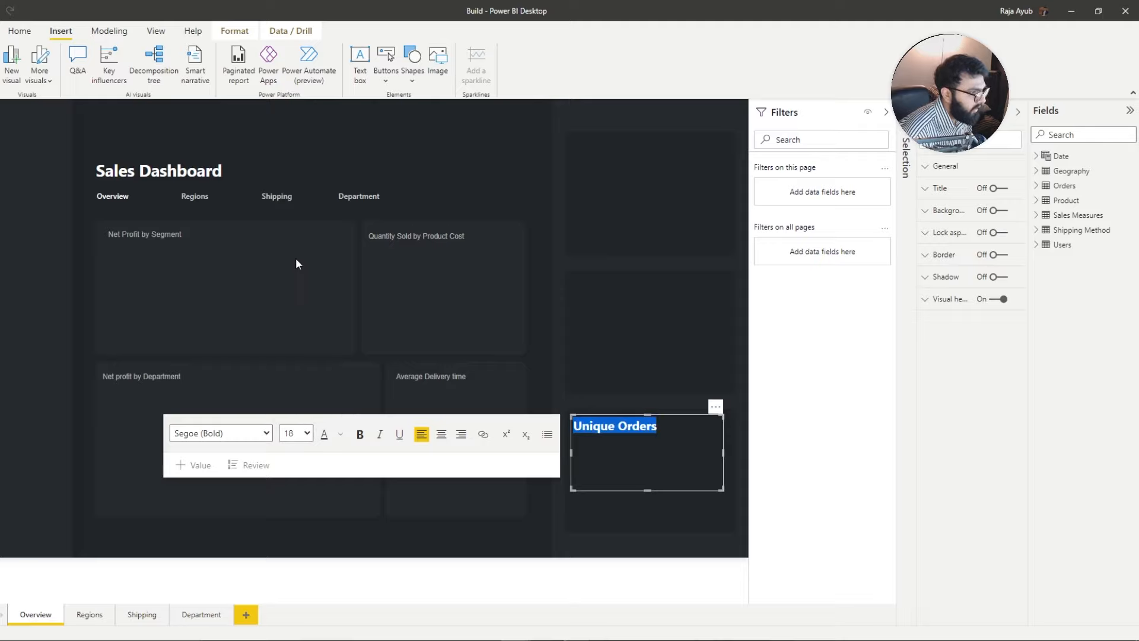
Step: Colour the Unique Orders label medium grey and reduce its text box's height
{"action": "left_click", "coordinate": [340, 435]}
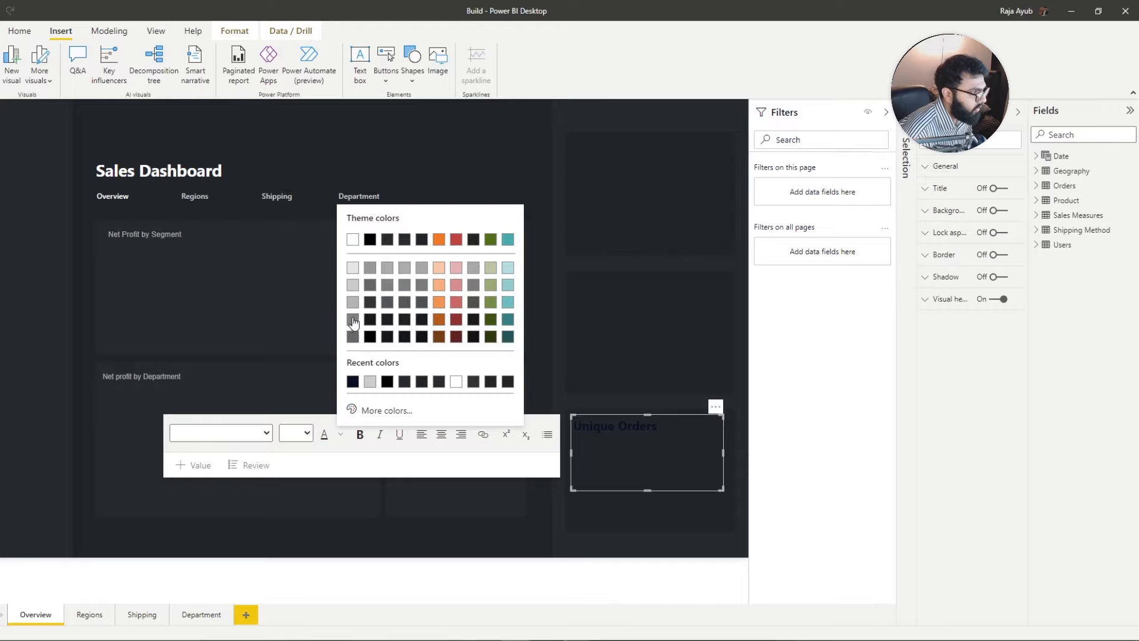
{"action": "left_click", "coordinate": [352, 321]}
{"action": "left_click", "coordinate": [645, 397]}
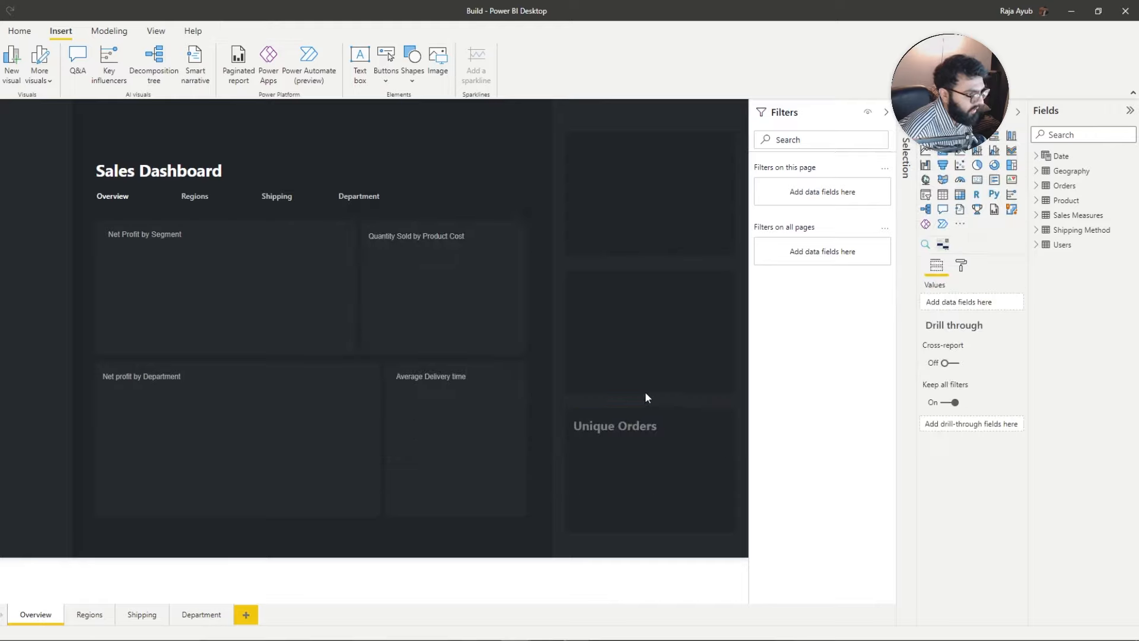
{"action": "left_click", "coordinate": [647, 436]}
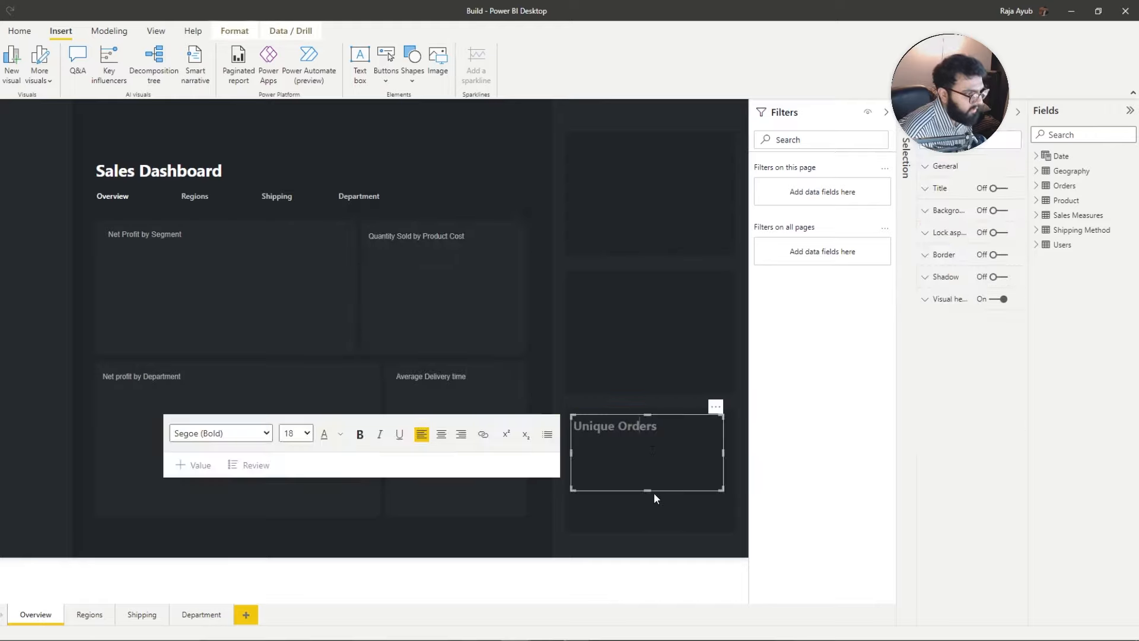
{"action": "left_click_drag", "start_coordinate": [647, 489], "coordinate": [625, 300]}
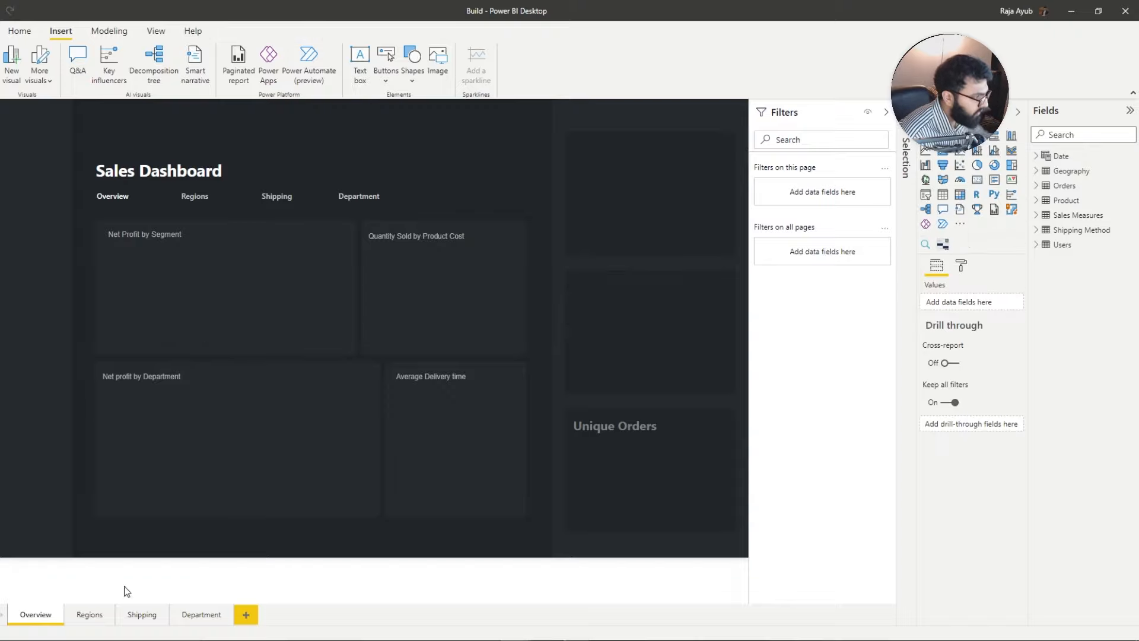
Step: Copy the Quantity Sold and Average Orders labels from the Regions page onto the two upper right-hand cards of the Overview page
{"action": "left_click", "coordinate": [87, 614]}
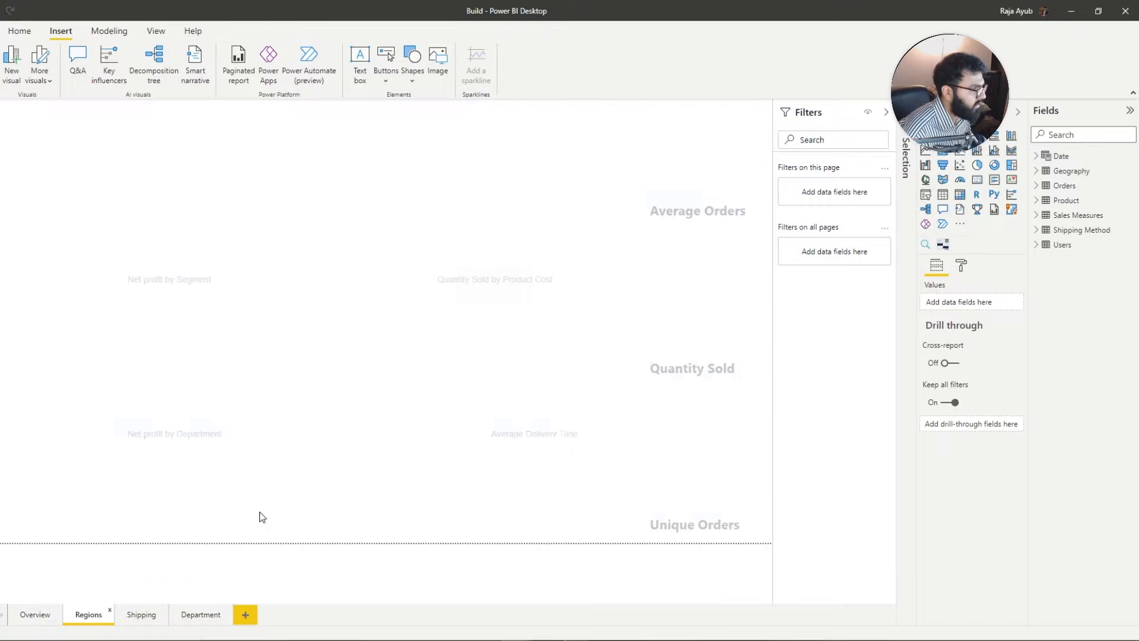
{"action": "left_click", "coordinate": [653, 373]}
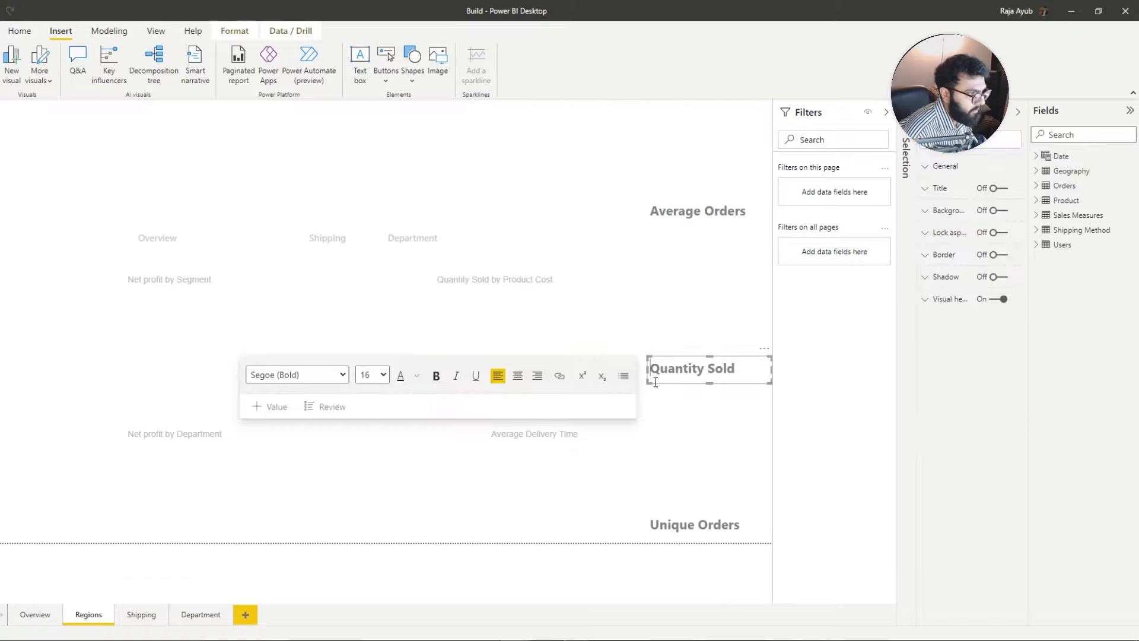
{"action": "left_click", "coordinate": [681, 227], "text": "ctrl"}
{"action": "left_click_drag", "start_coordinate": [682, 230], "coordinate": [668, 229]}
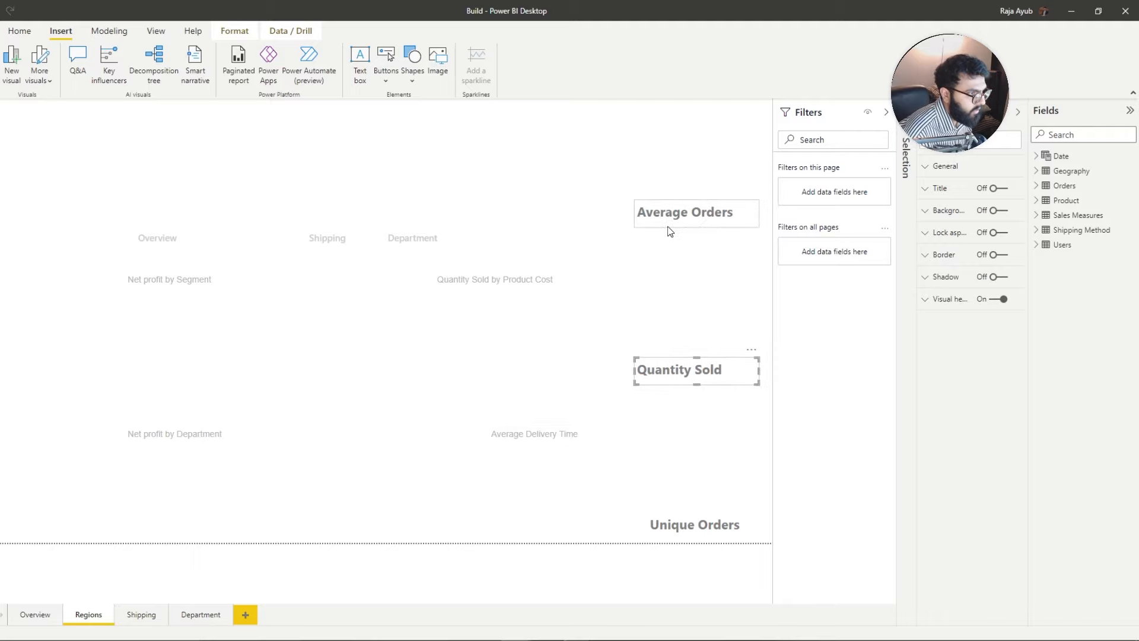
{"action": "left_click", "coordinate": [35, 614]}
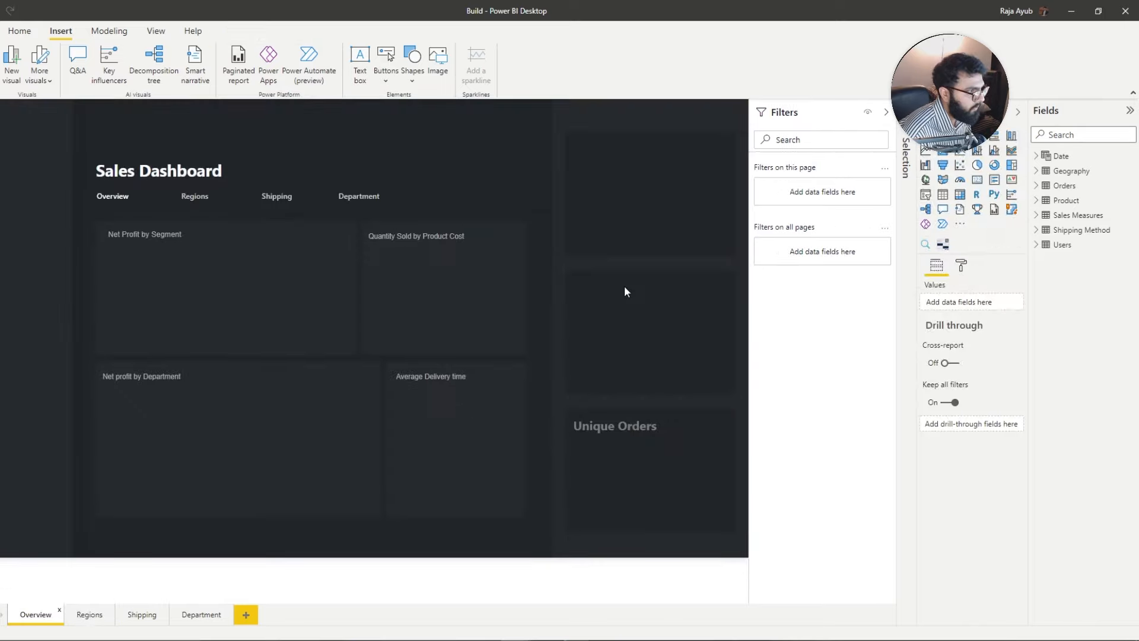
{"action": "key", "text": "ctrl+v"}
{"action": "left_click_drag", "start_coordinate": [594, 335], "coordinate": [642, 297]}
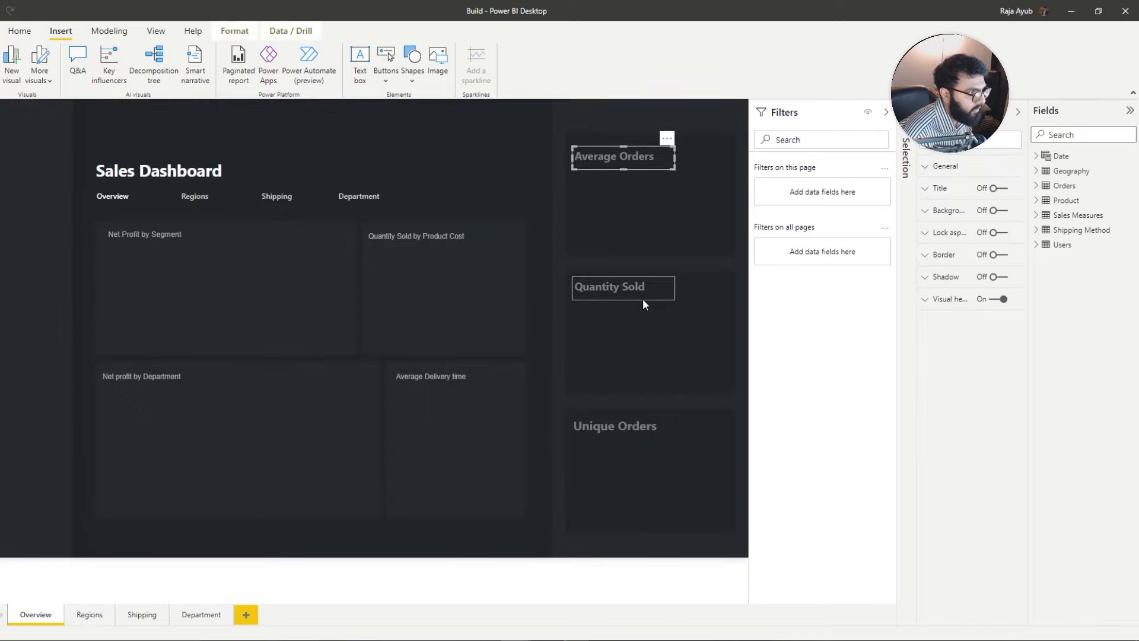
Step: Nudge the Quantity Sold label slightly lower at the top of the middle right-hand card
{"action": "left_click", "coordinate": [642, 297]}
{"action": "left_click", "coordinate": [642, 297]}
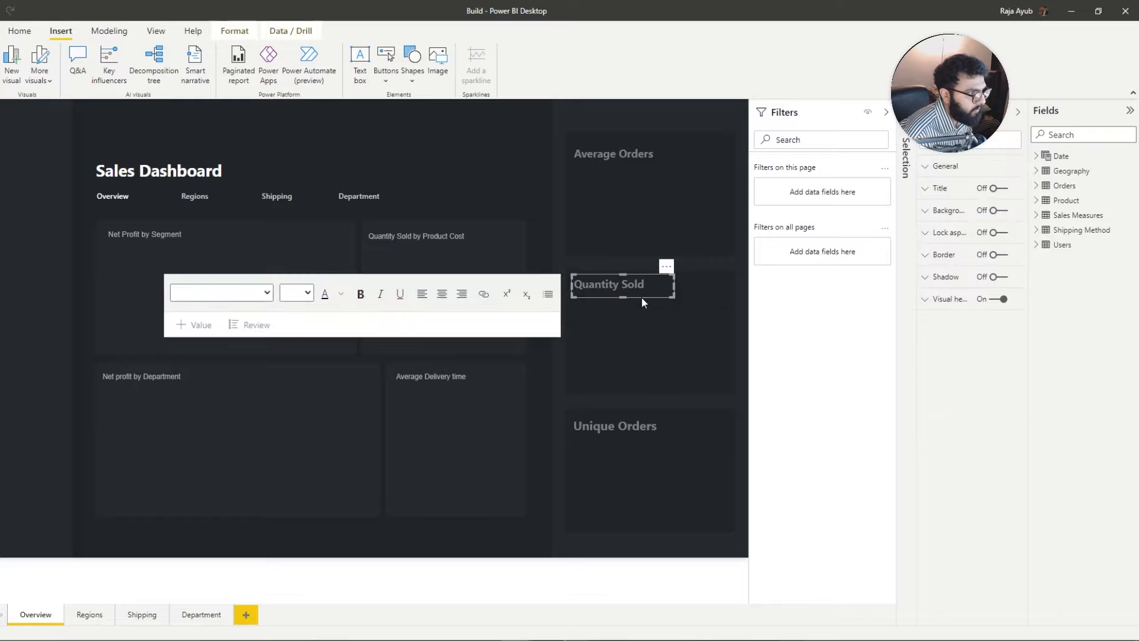
{"action": "left_click_drag", "start_coordinate": [641, 297], "coordinate": [642, 300]}
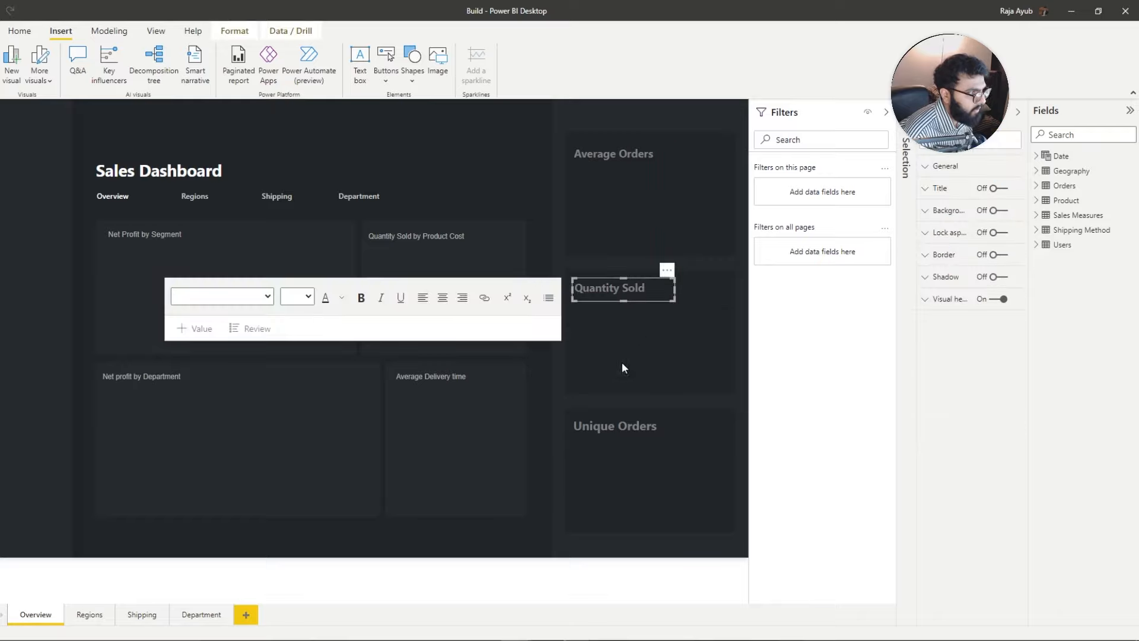
{"action": "left_click", "coordinate": [617, 426]}
{"action": "left_click", "coordinate": [603, 287]}
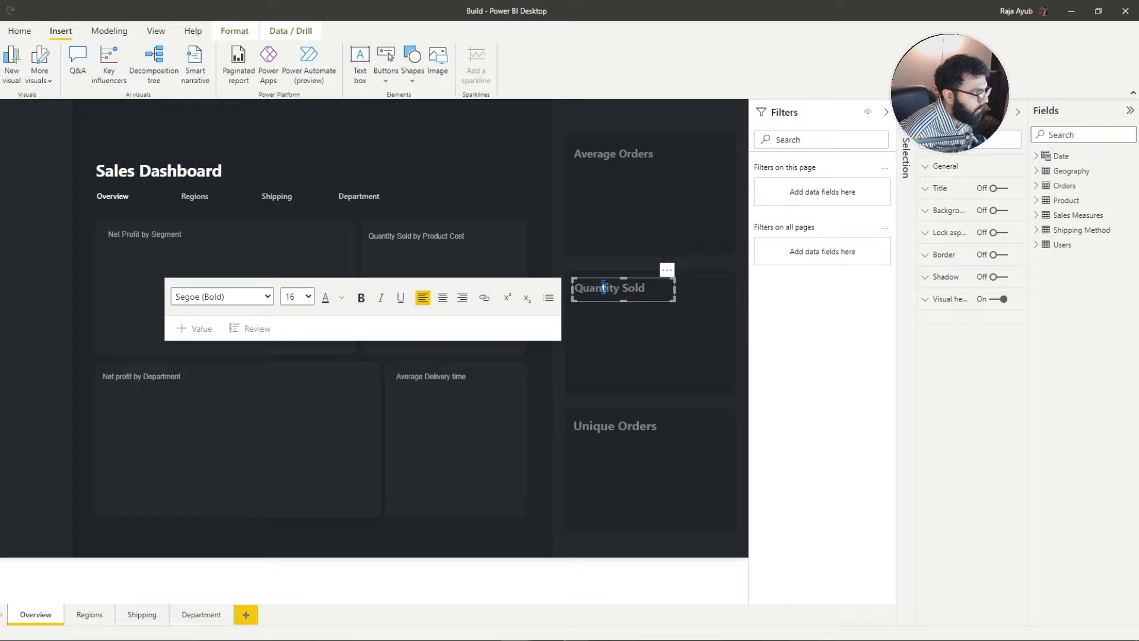
{"action": "left_click", "coordinate": [621, 389]}
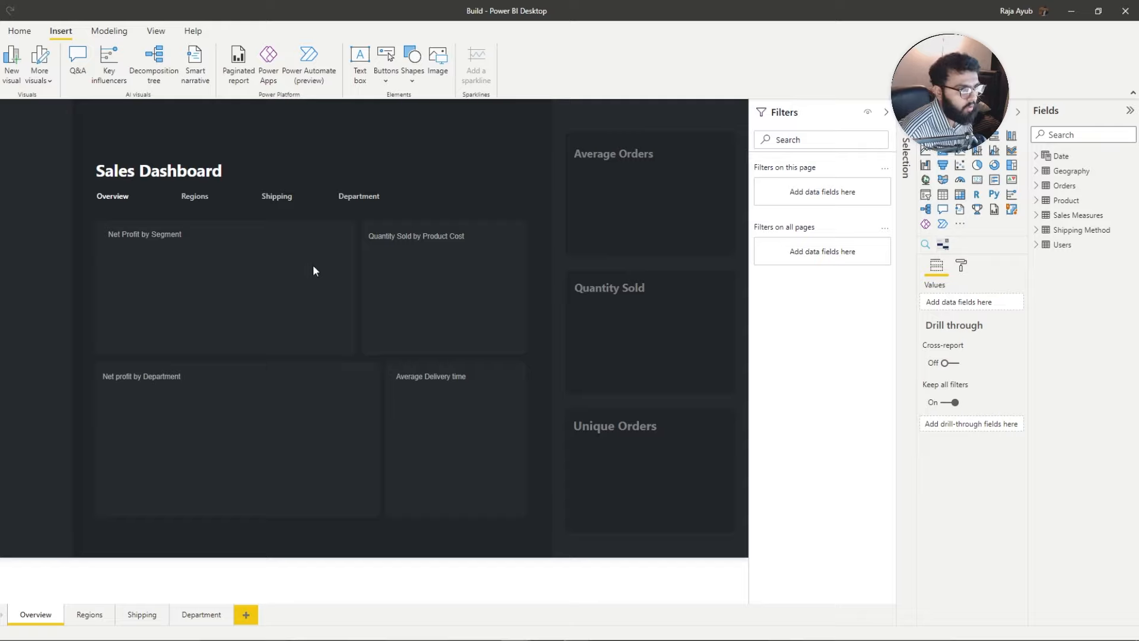
Step: Add a clustered column chart to the Net Profit by Segment card with the Segment field as its axis
{"action": "left_click", "coordinate": [977, 136]}
{"action": "left_click_drag", "start_coordinate": [164, 423], "coordinate": [219, 312]}
{"action": "left_click", "coordinate": [1089, 136]}
{"action": "type", "text": "Seg"}
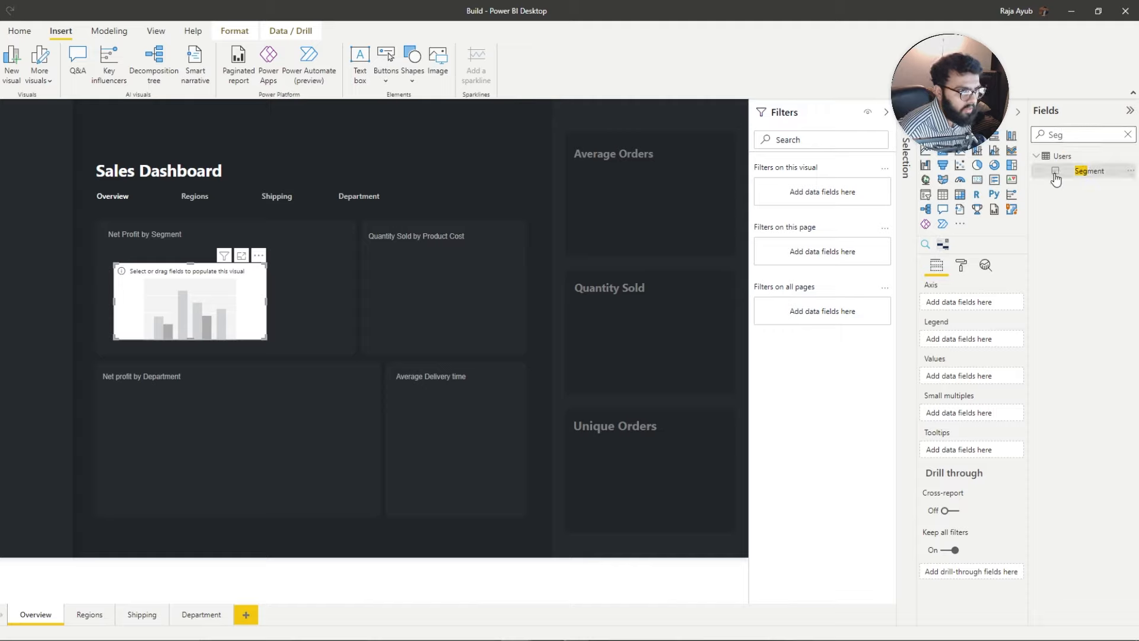
{"action": "left_click", "coordinate": [1055, 171]}
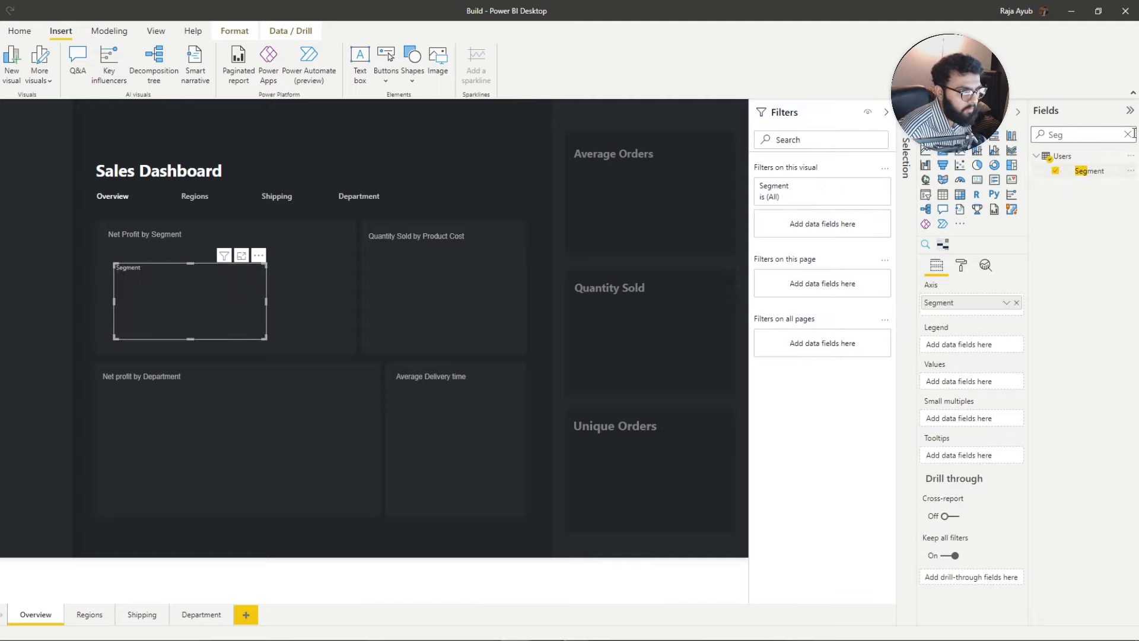
Step: Add the Profit measure from the Date table as the segment column chart's values
{"action": "left_click", "coordinate": [1127, 135]}
{"action": "type", "text": "Net"}
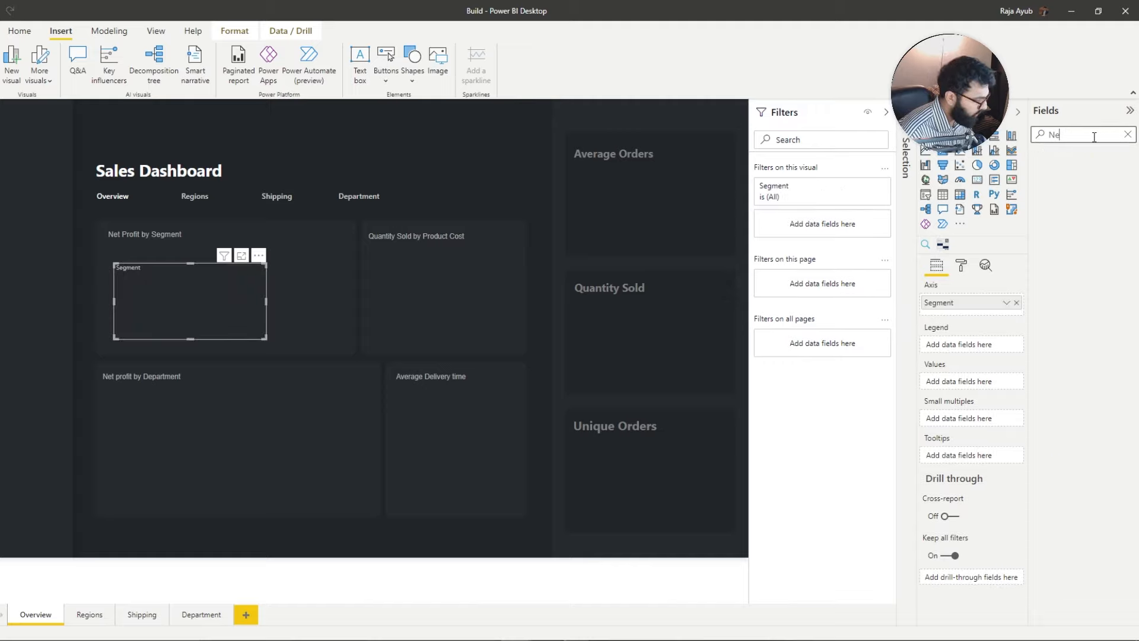
{"action": "key", "text": "BackSpace"}
{"action": "key", "text": "BackSpace"}
{"action": "key", "text": "BackSpace"}
{"action": "type", "text": "pro"}
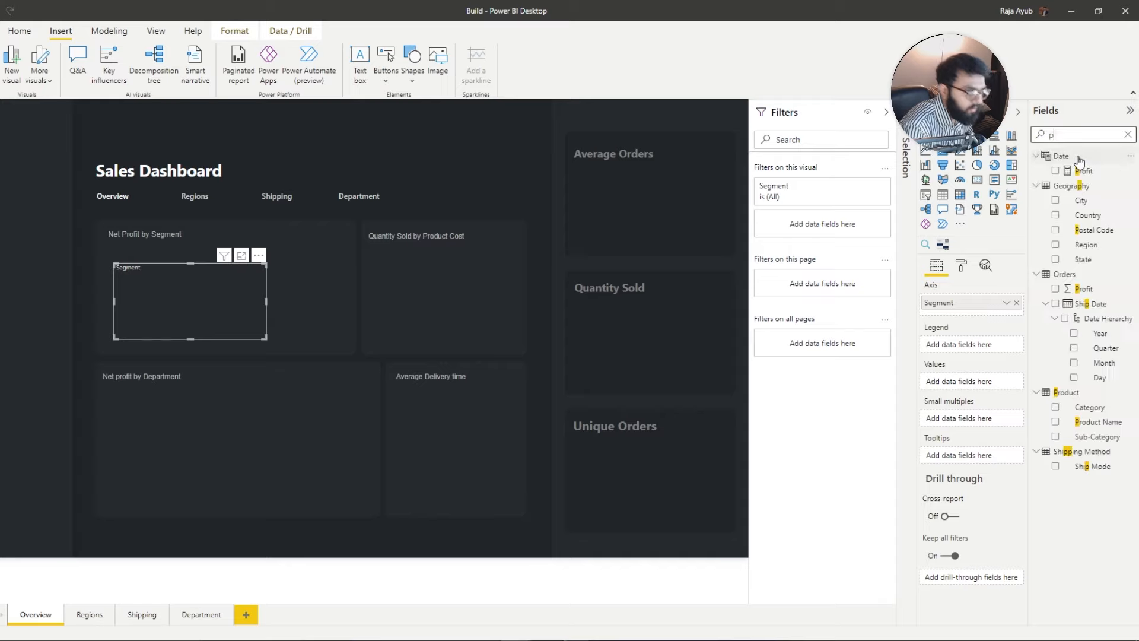
{"action": "left_click", "coordinate": [1076, 176]}
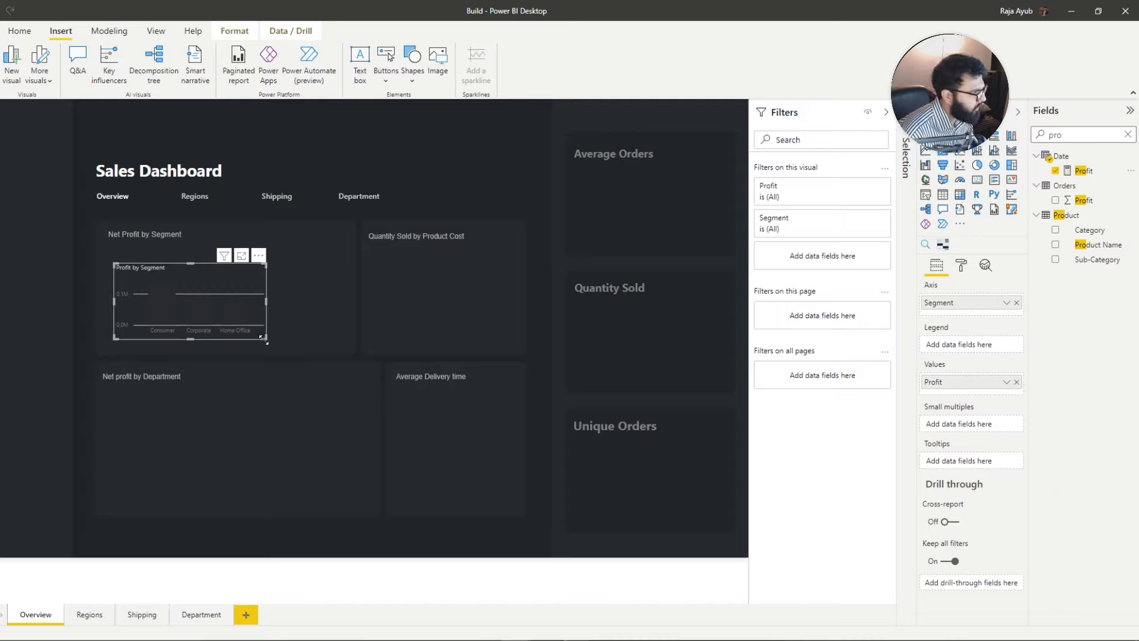
Step: Enlarge and reposition the segment column chart to fill the Net Profit by Segment card beneath its label
{"action": "left_click_drag", "start_coordinate": [259, 335], "coordinate": [348, 371]}
{"action": "left_click_drag", "start_coordinate": [290, 332], "coordinate": [283, 324]}
{"action": "left_click_drag", "start_coordinate": [186, 311], "coordinate": [212, 305]}
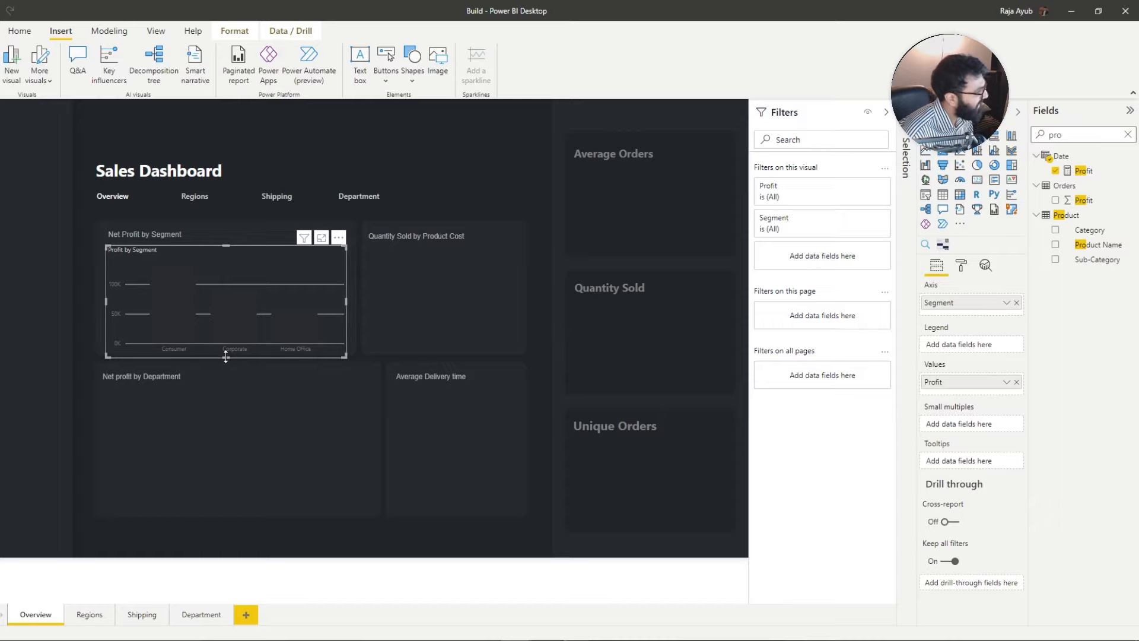
{"action": "left_click_drag", "start_coordinate": [226, 357], "coordinate": [229, 319]}
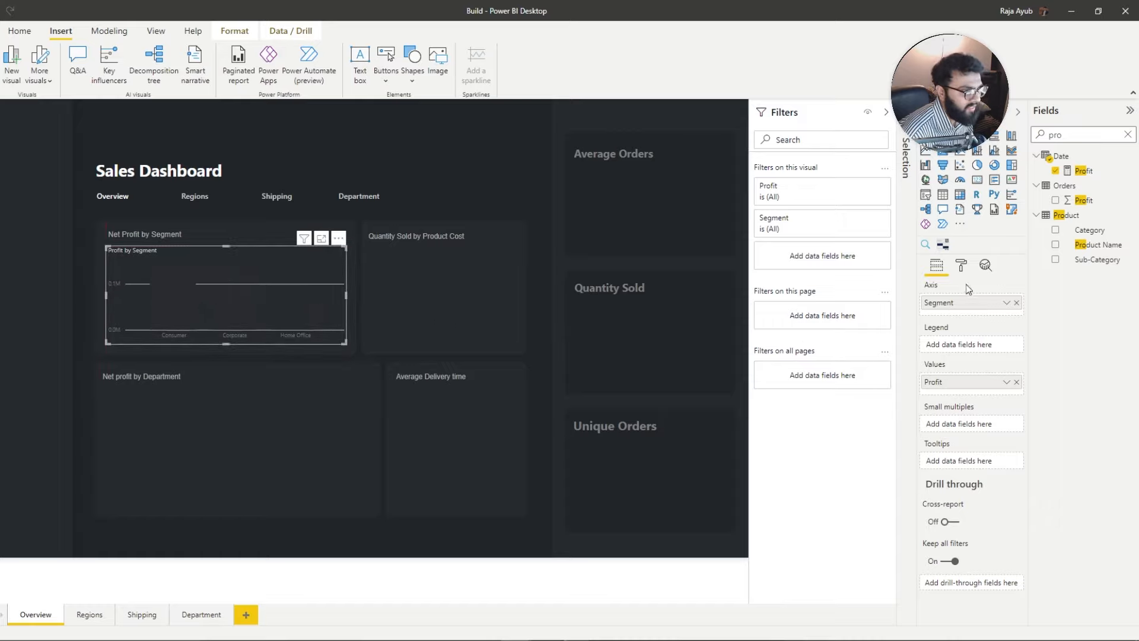
Step: Turn off the segment chart's built-in title and set its default data color to orange
{"action": "left_click", "coordinate": [962, 267]}
{"action": "left_click", "coordinate": [1002, 468]}
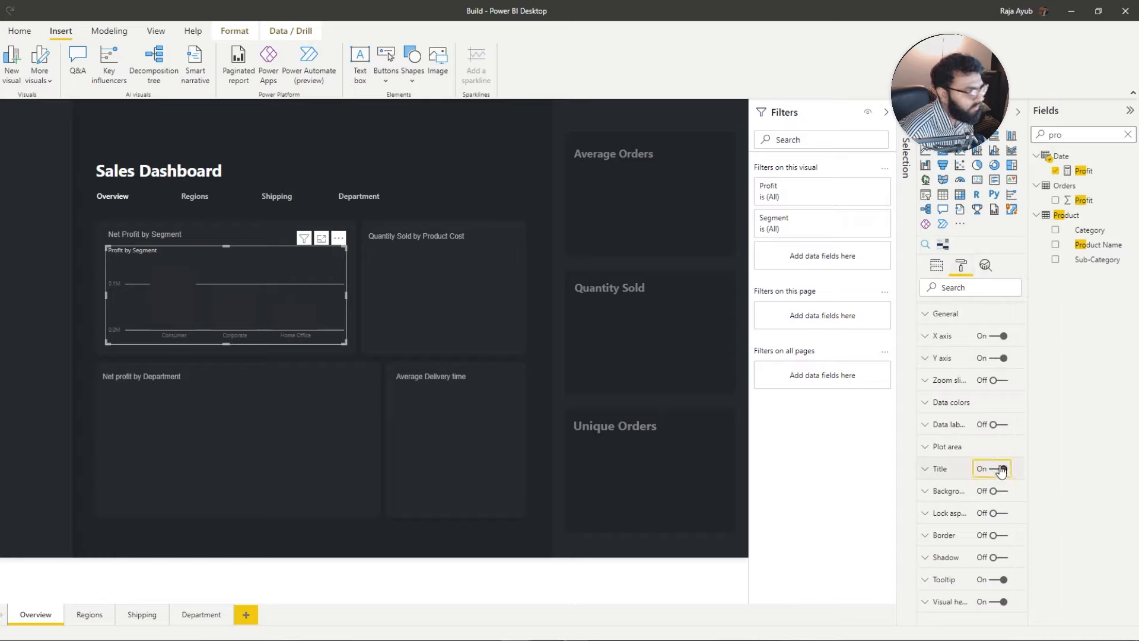
{"action": "left_click", "coordinate": [952, 402]}
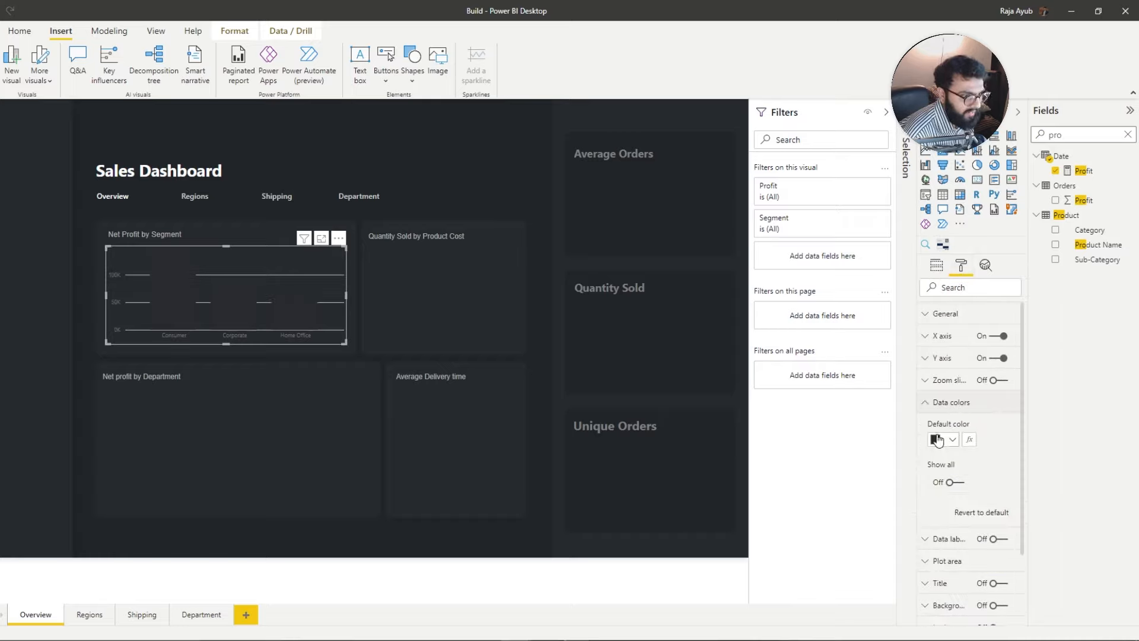
{"action": "left_click", "coordinate": [938, 439]}
{"action": "left_click", "coordinate": [1032, 241]}
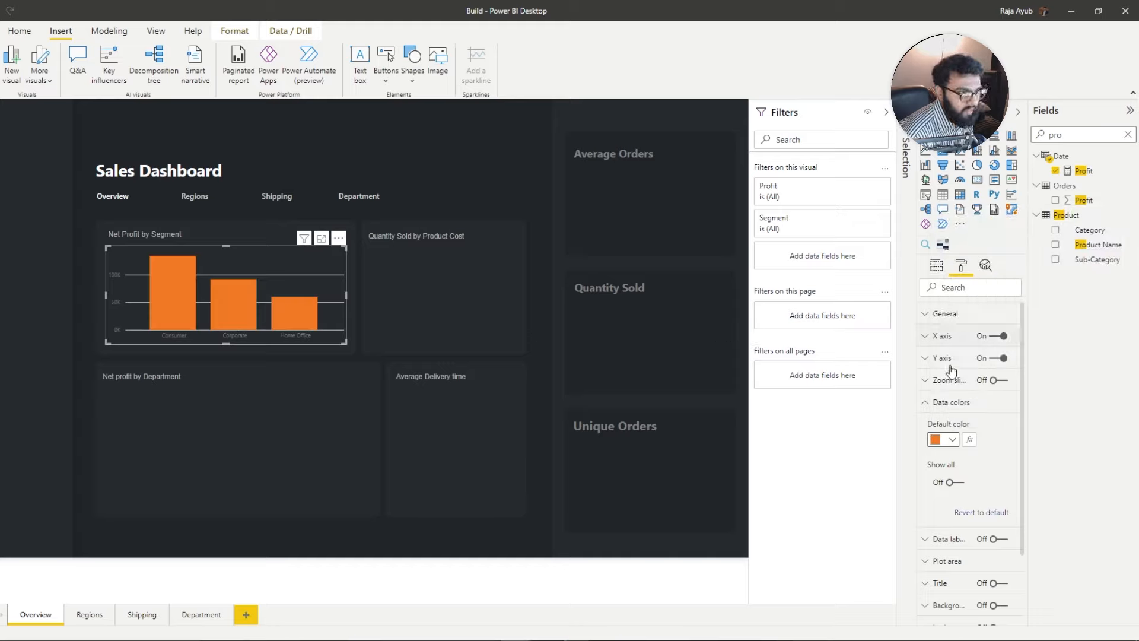
{"action": "left_click", "coordinate": [949, 402]}
Step: Turn on data labels for the segment column chart and colour them light grey
{"action": "left_click", "coordinate": [996, 425]}
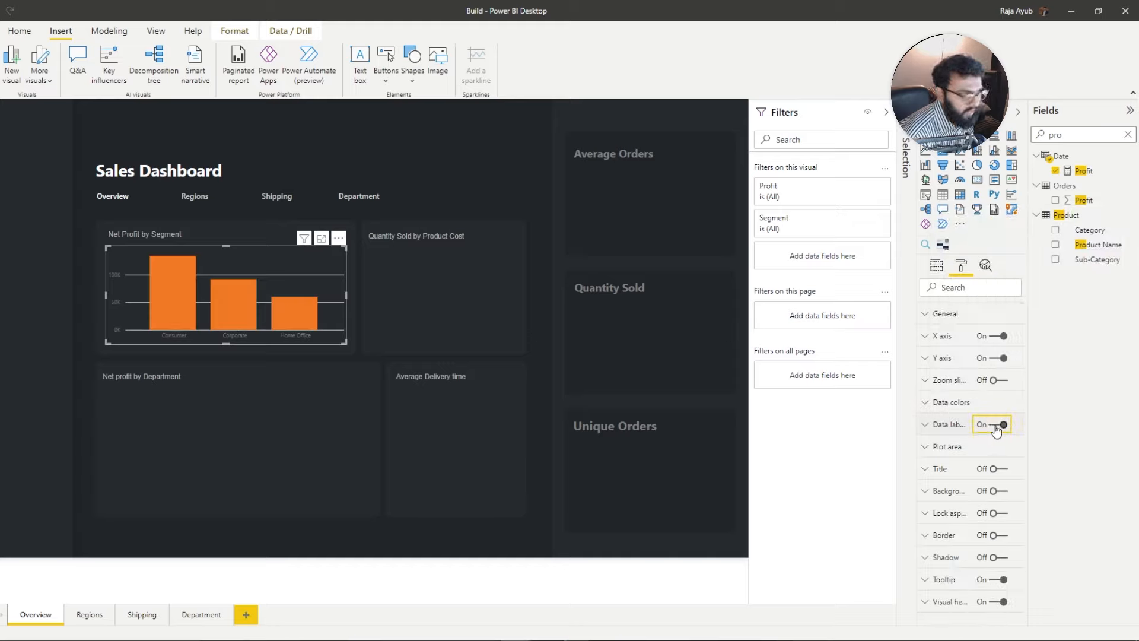
{"action": "left_click", "coordinate": [927, 426]}
{"action": "left_click", "coordinate": [946, 462]}
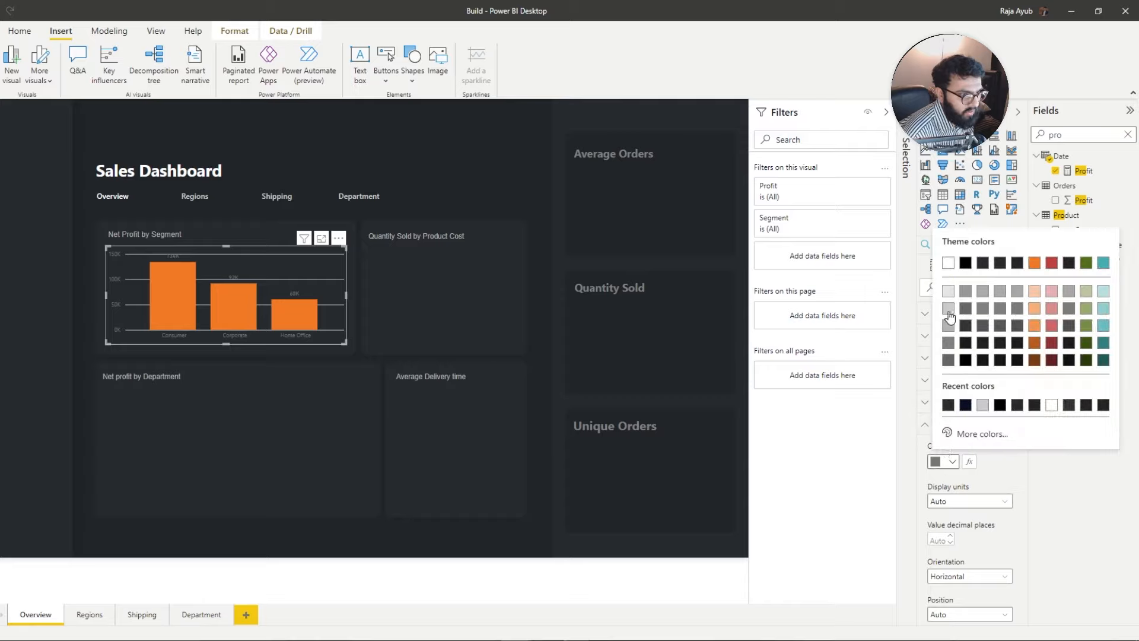
{"action": "left_click", "coordinate": [948, 307]}
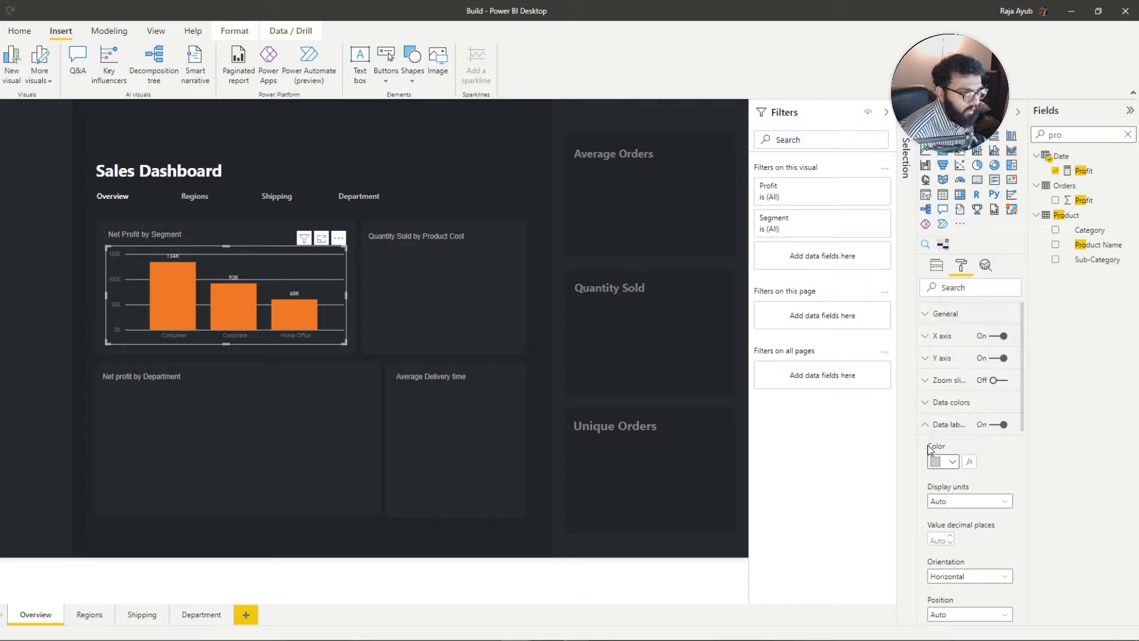
Step: Set the Y-axis gridlines of the segment column chart to the Dotted line style
{"action": "left_click", "coordinate": [936, 361]}
{"action": "scroll", "coordinate": [955, 463], "scroll_direction": "down", "scroll_amount": 10}
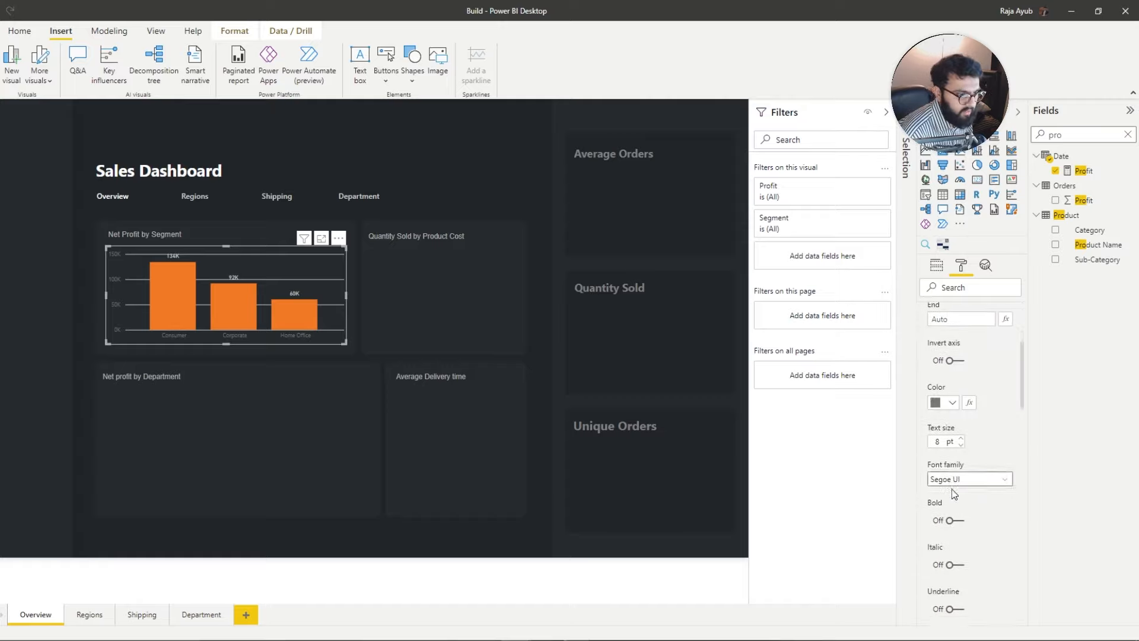
{"action": "scroll", "coordinate": [962, 504], "scroll_direction": "down", "scroll_amount": 3}
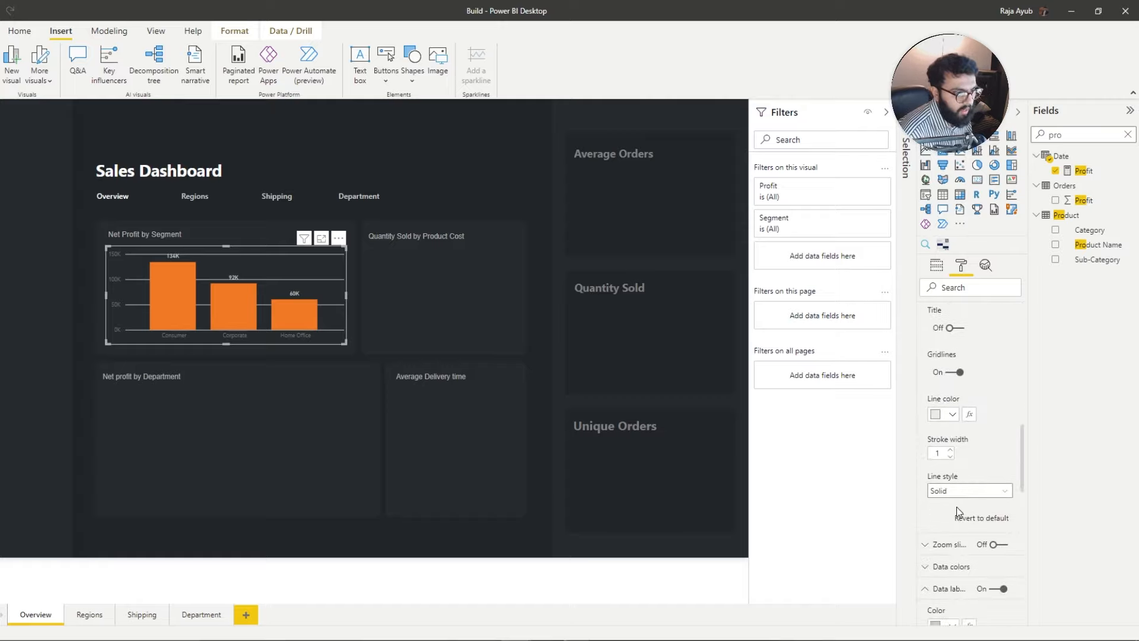
{"action": "left_click", "coordinate": [955, 490]}
{"action": "left_click", "coordinate": [943, 533]}
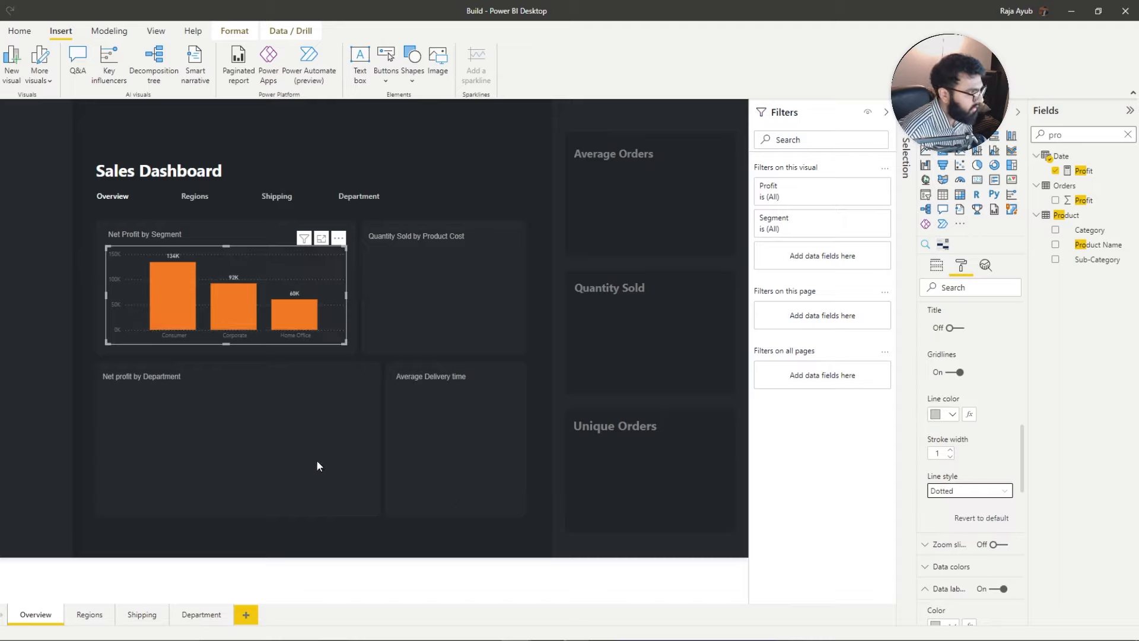
Step: Stretch the segment column chart slightly downward within its card and deselect it
{"action": "left_click", "coordinate": [338, 364]}
{"action": "left_click", "coordinate": [325, 341]}
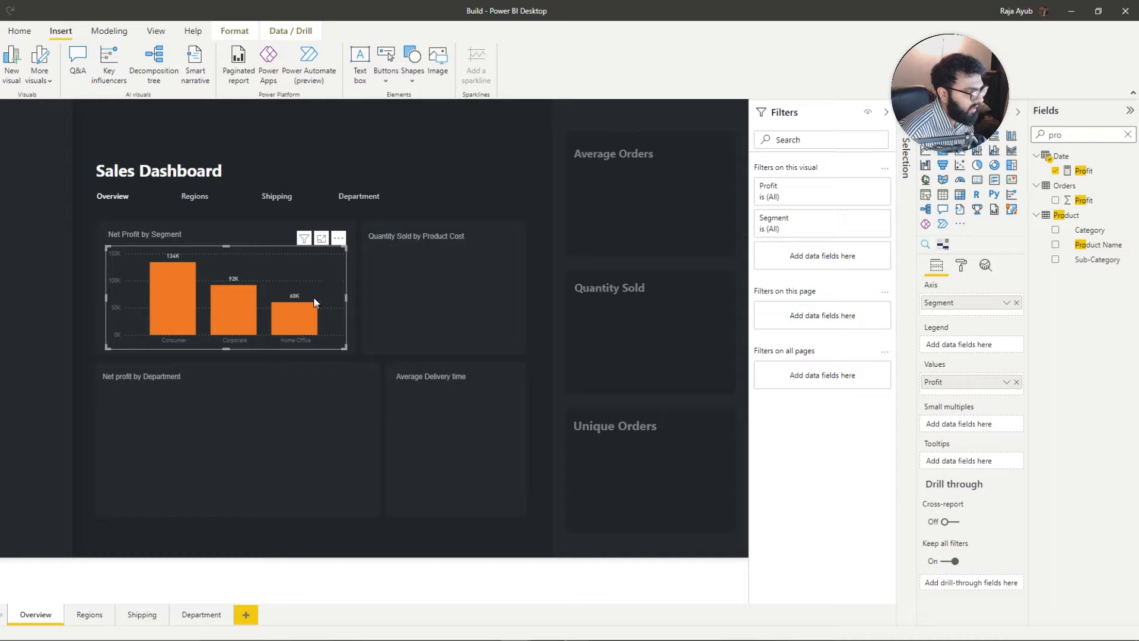
{"action": "left_click", "coordinate": [319, 420]}
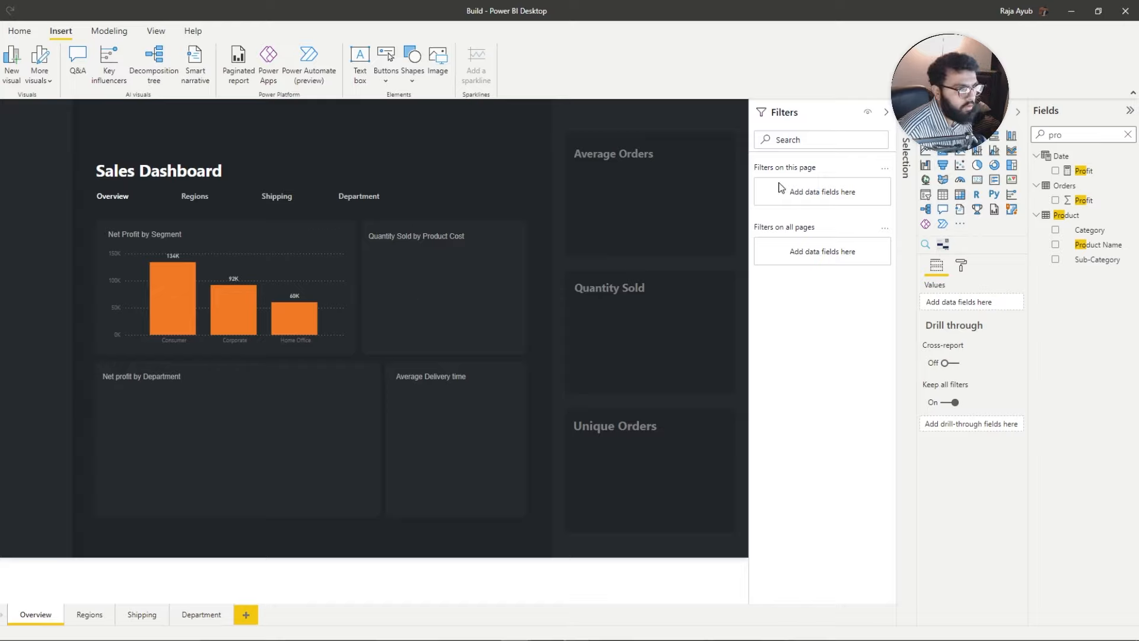
Step: Add a line and clustered column chart to the Net profit by Department card with Category as its shared axis
{"action": "left_click", "coordinate": [996, 151]}
{"action": "left_click_drag", "start_coordinate": [134, 293], "coordinate": [254, 444]}
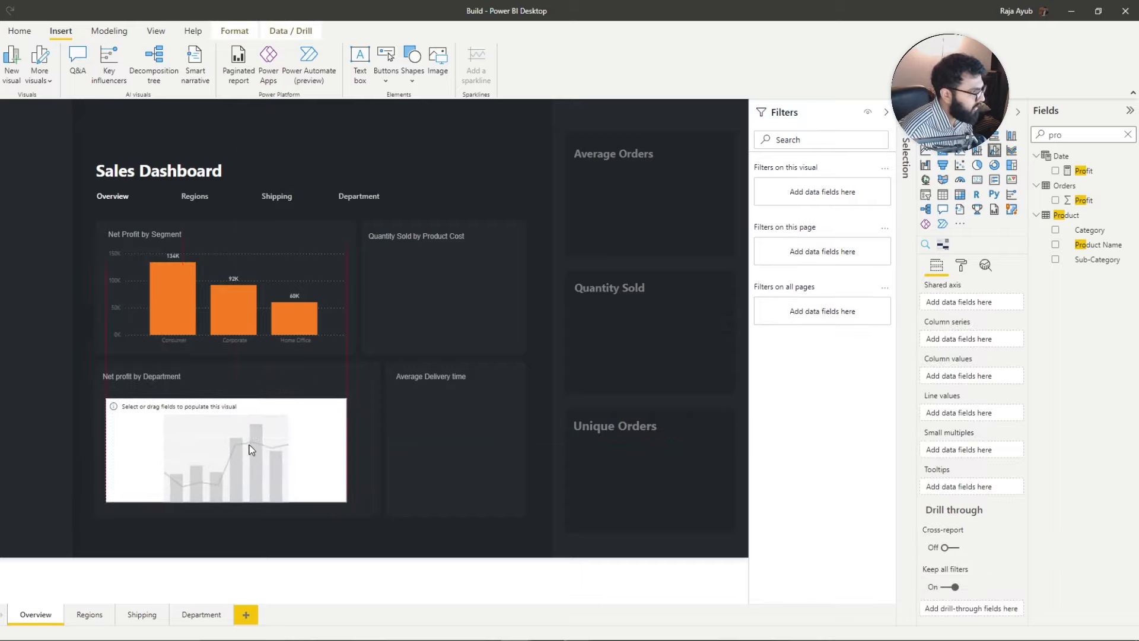
{"action": "left_click", "coordinate": [1128, 135]}
{"action": "left_click", "coordinate": [1095, 135]}
{"action": "type", "text": "s"}
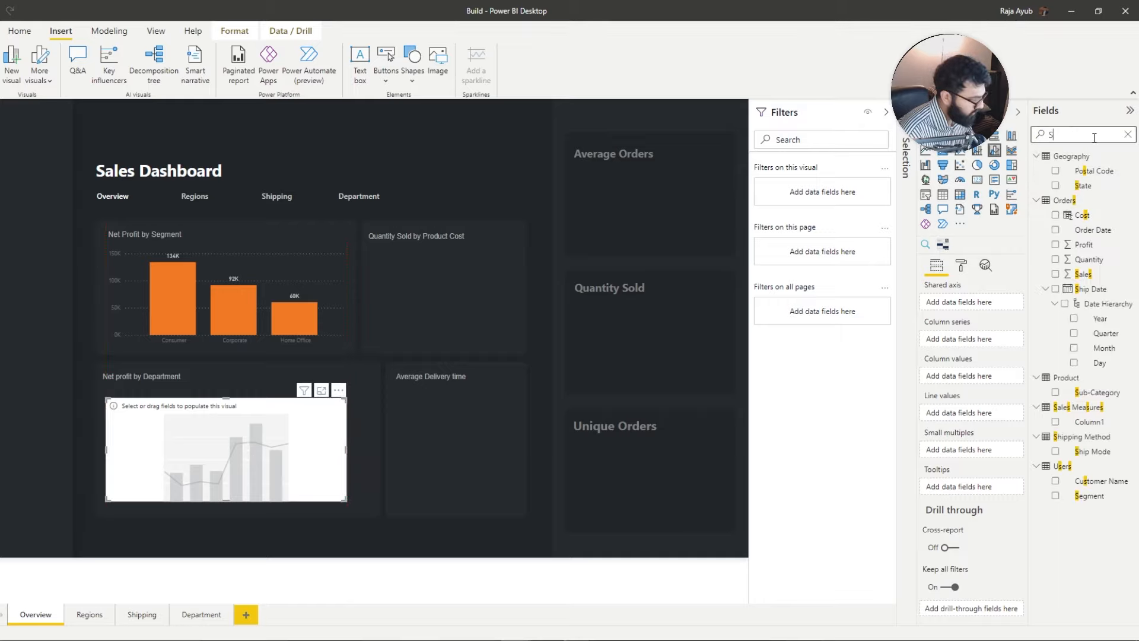
{"action": "type", "text": "ub"}
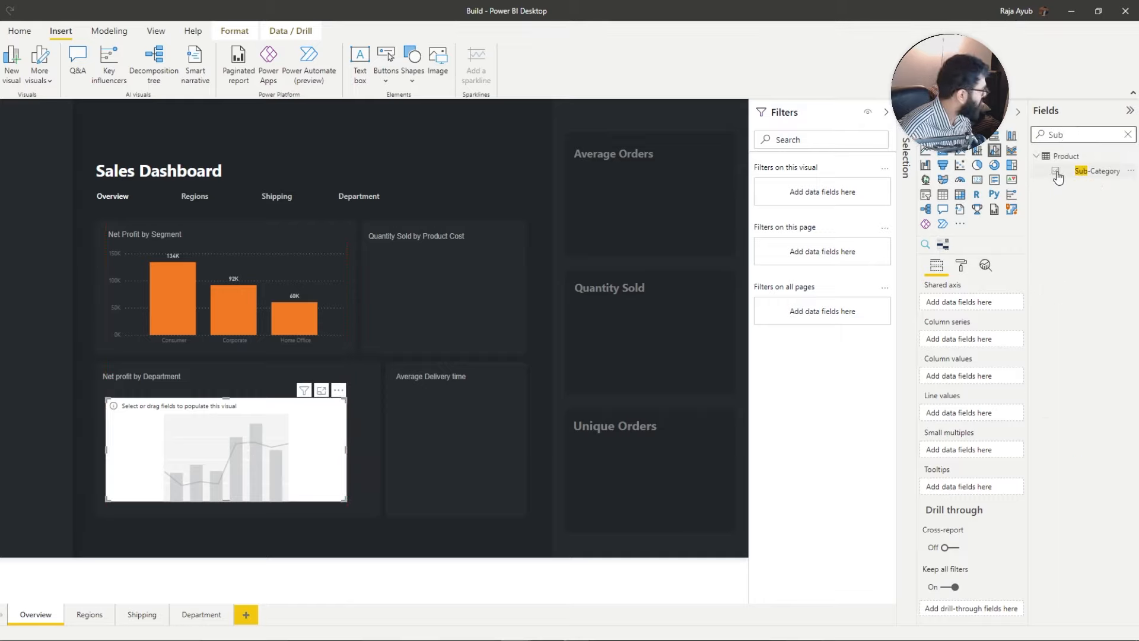
{"action": "left_click", "coordinate": [1128, 135]}
{"action": "left_click", "coordinate": [1064, 136]}
{"action": "type", "text": "Cat"}
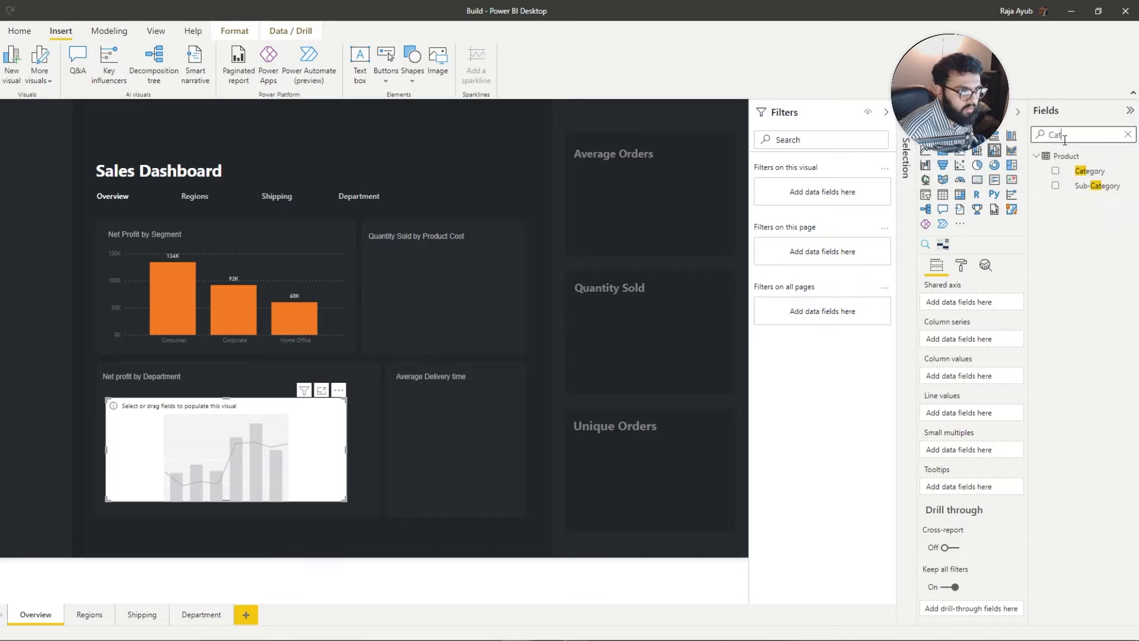
{"action": "left_click", "coordinate": [1056, 171]}
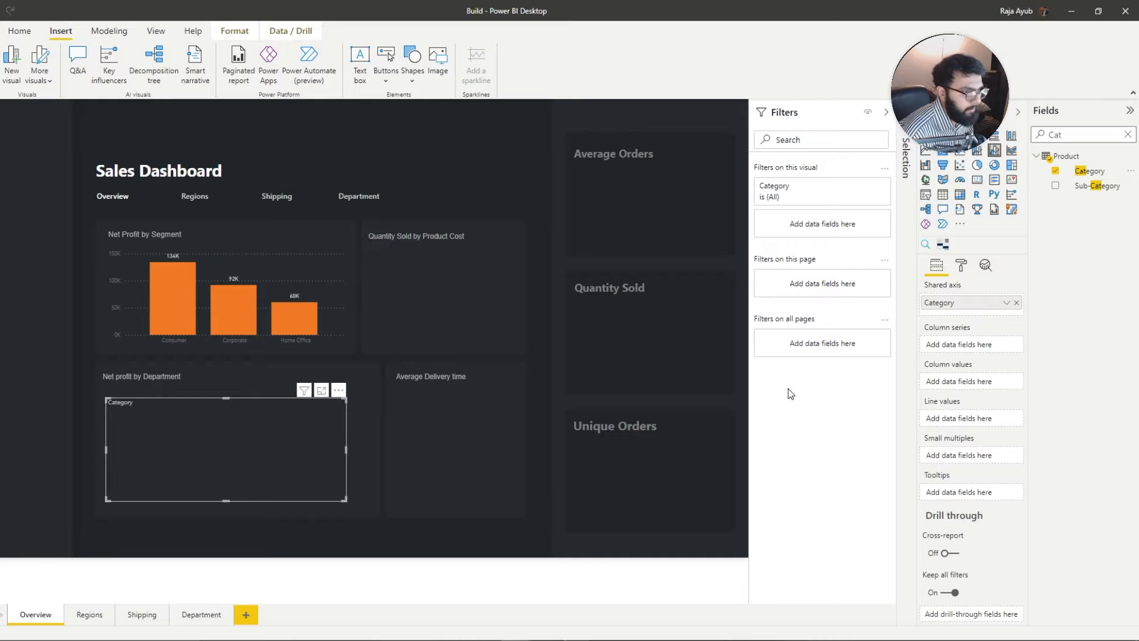
Step: Add the Date table's Profit measure to the department chart and convert it to a clustered column chart
{"action": "left_click", "coordinate": [1127, 135]}
{"action": "type", "text": "prof"}
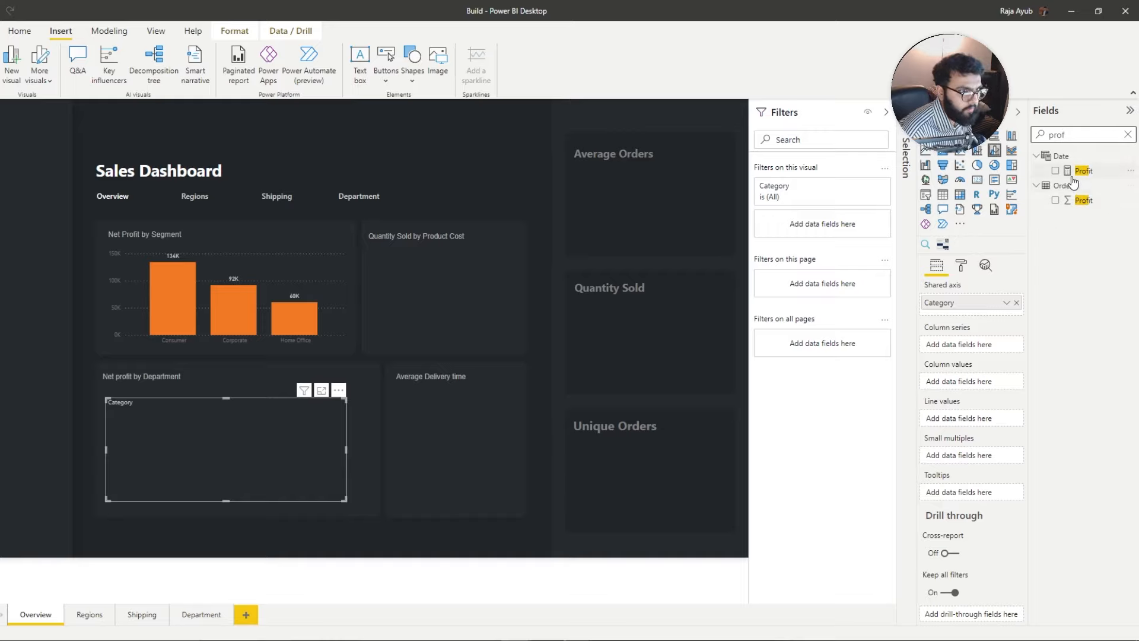
{"action": "mouse_move", "coordinate": [1063, 199]}
{"action": "left_mouse_down"}
{"action": "mouse_move", "coordinate": [1062, 189]}
{"action": "mouse_move", "coordinate": [946, 422]}
{"action": "mouse_move", "coordinate": [948, 385]}
{"action": "mouse_move", "coordinate": [948, 450]}
{"action": "mouse_move", "coordinate": [950, 423]}
{"action": "left_mouse_up"}
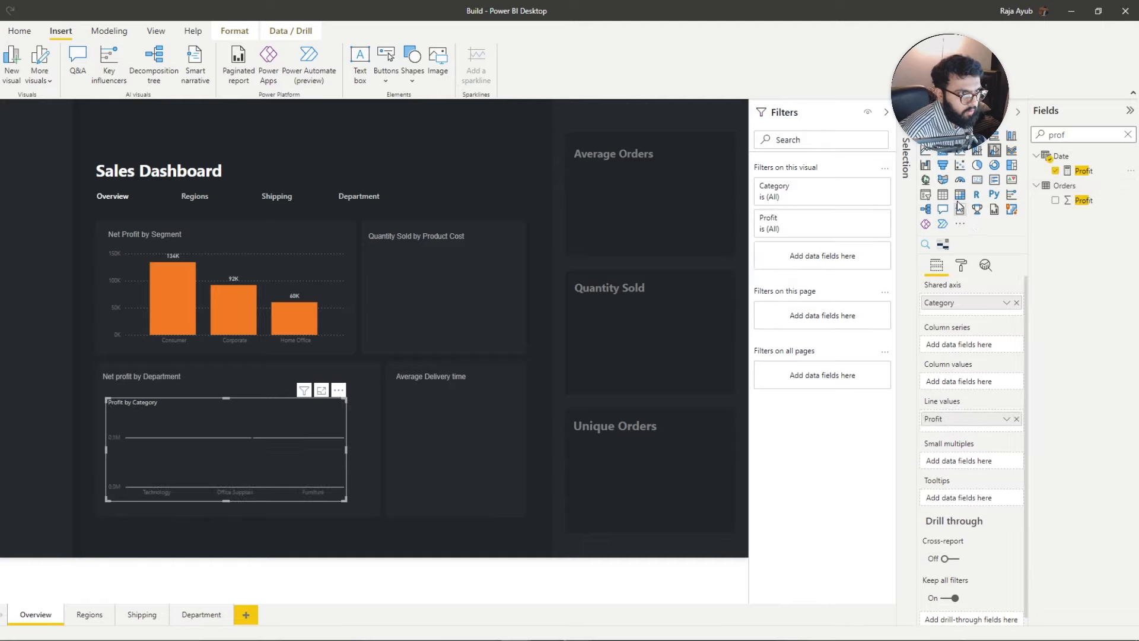
{"action": "left_click", "coordinate": [976, 148]}
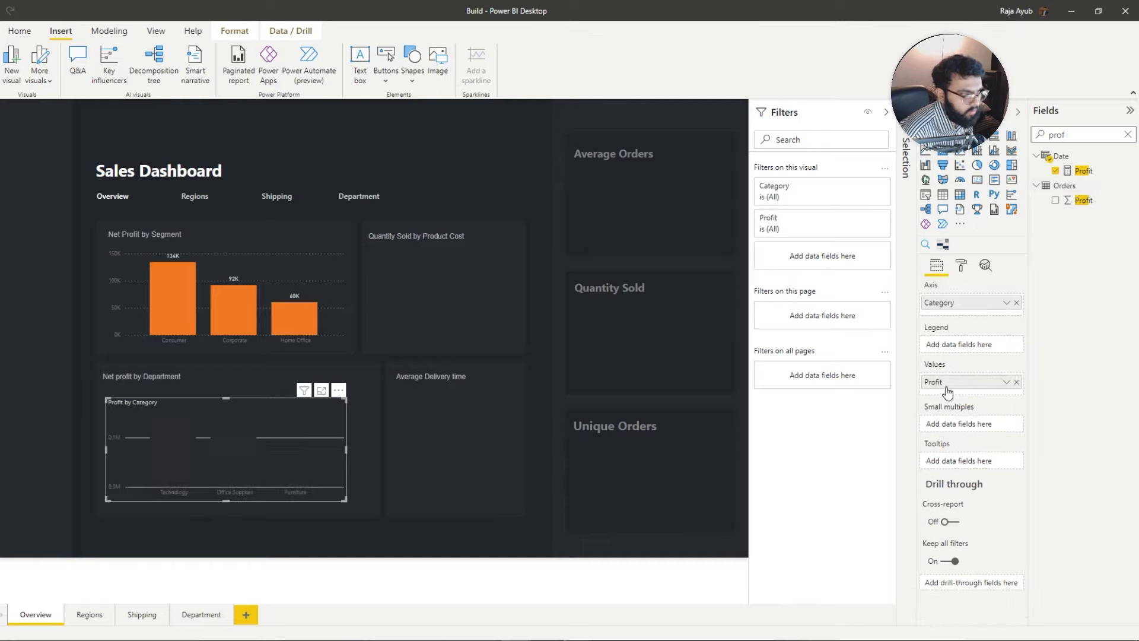
Step: Replace Category on the department chart's axis with Month Name from the Date table
{"action": "left_click", "coordinate": [961, 265]}
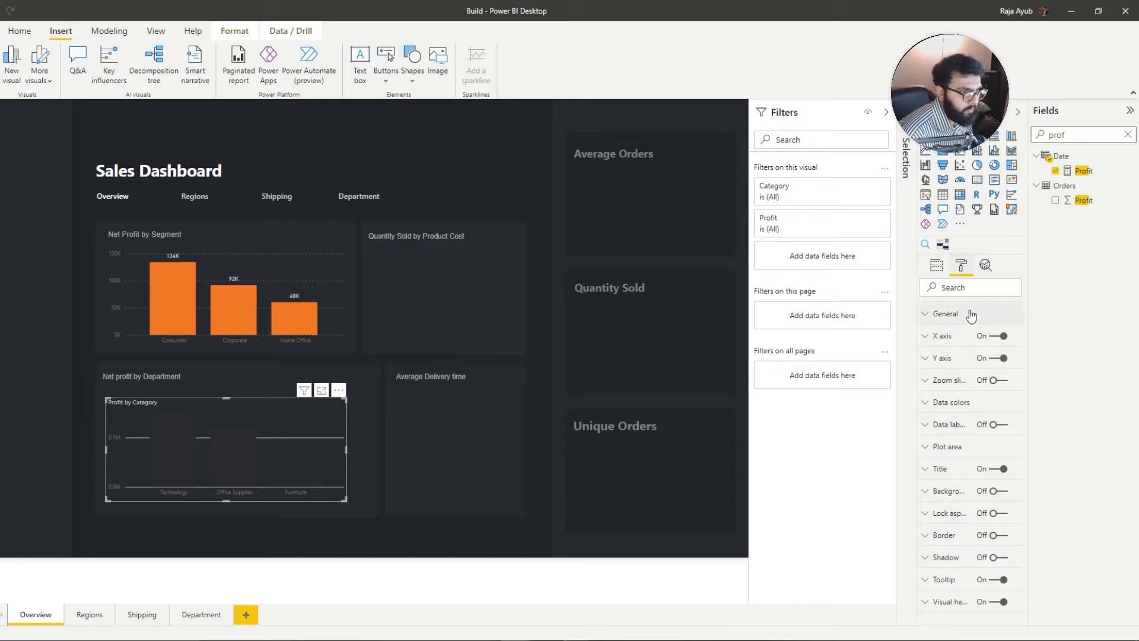
{"action": "left_click", "coordinate": [933, 271]}
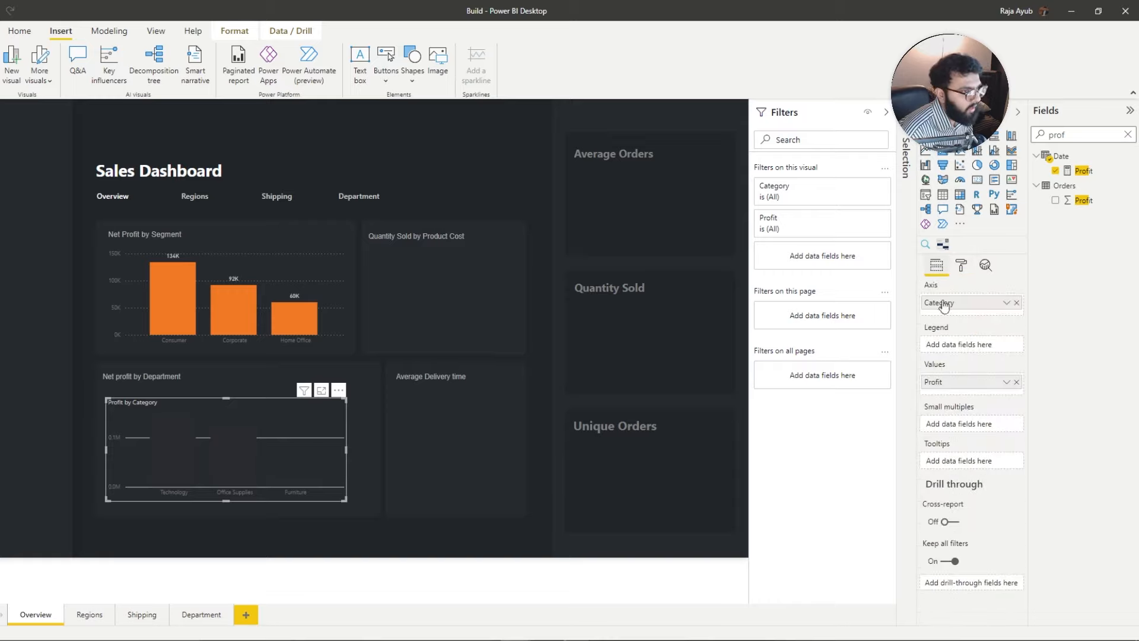
{"action": "left_click", "coordinate": [1018, 304]}
{"action": "left_click", "coordinate": [1127, 134]}
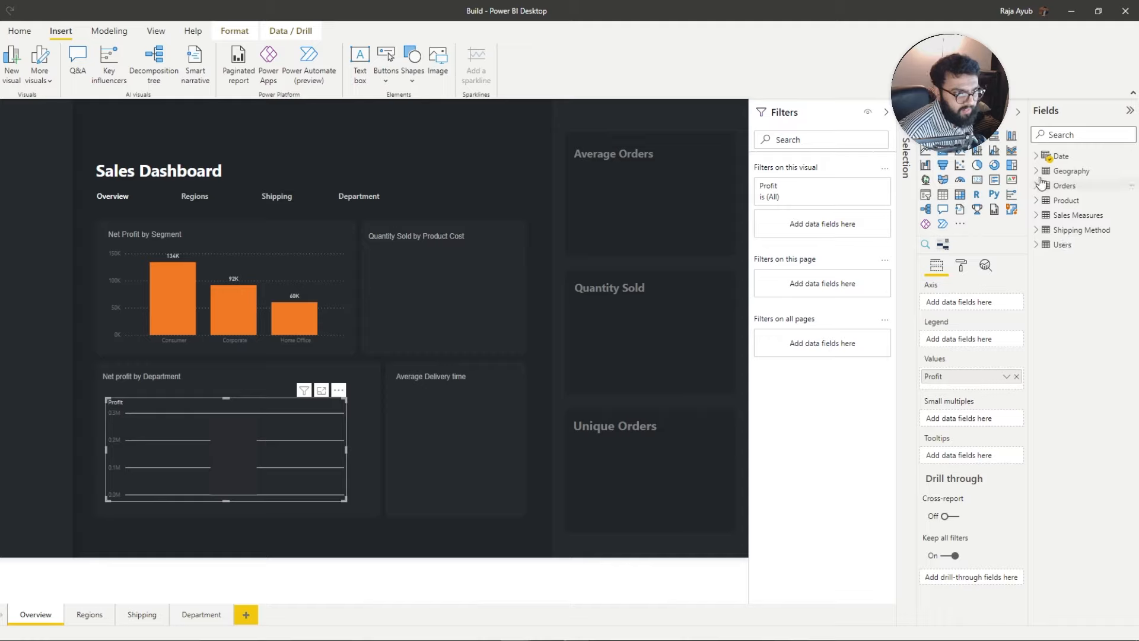
{"action": "left_click", "coordinate": [1036, 156]}
{"action": "left_click_drag", "start_coordinate": [1093, 201], "coordinate": [946, 302]}
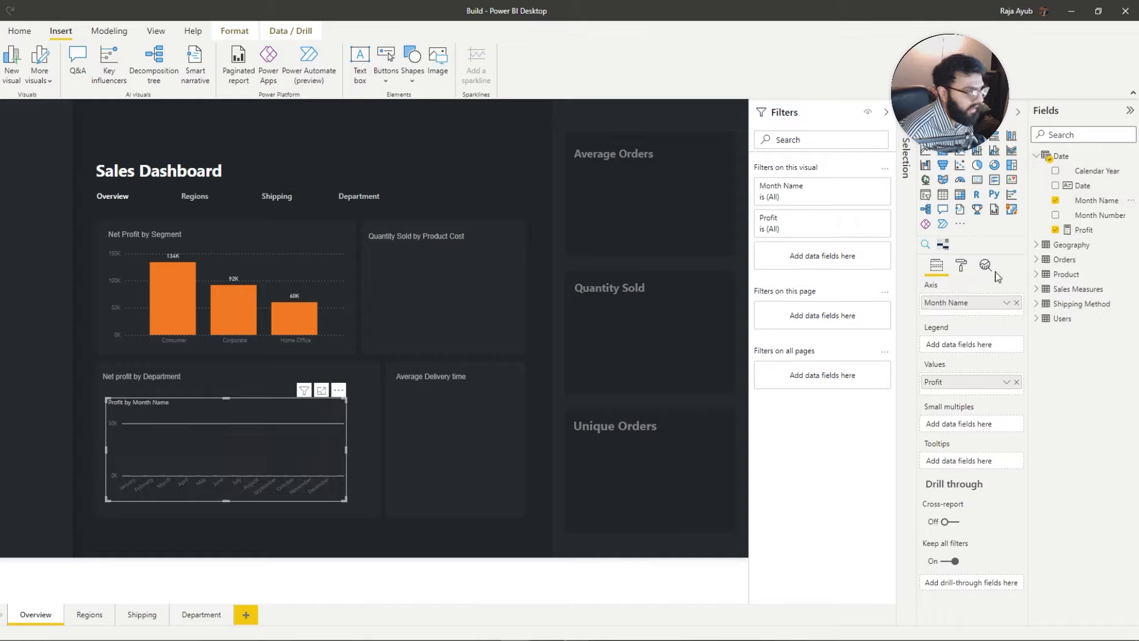
Step: Set the Product table's Category field as the department chart's legend
{"action": "left_click", "coordinate": [1036, 319]}
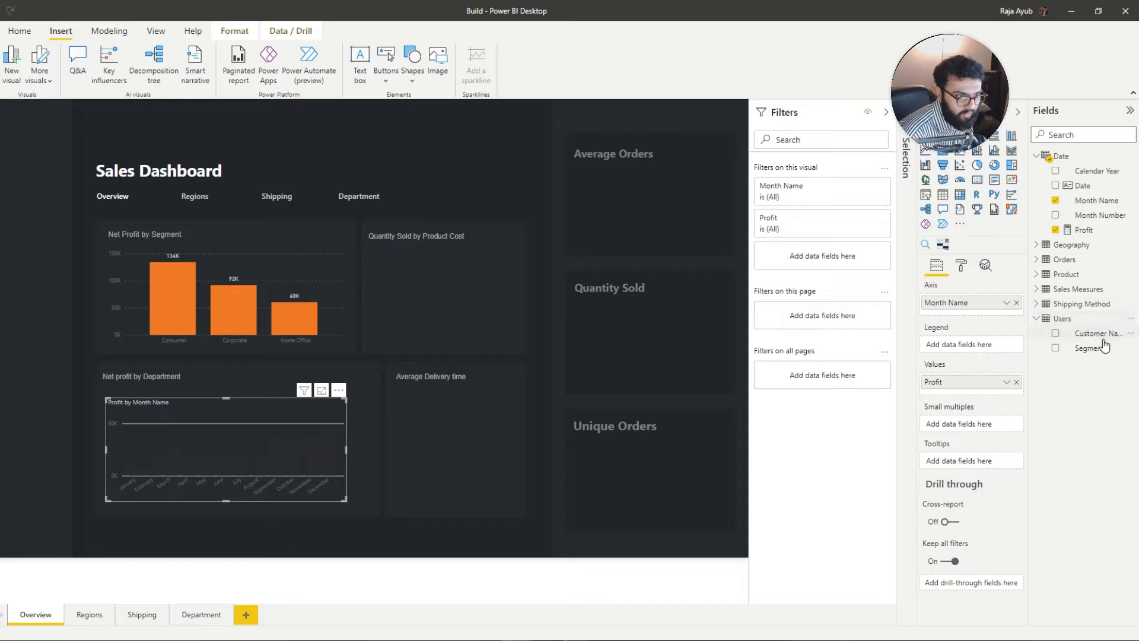
{"action": "left_click", "coordinate": [1036, 259]}
{"action": "left_click", "coordinate": [1036, 259]}
{"action": "left_click", "coordinate": [1036, 274]}
{"action": "left_click_drag", "start_coordinate": [1089, 289], "coordinate": [942, 347]}
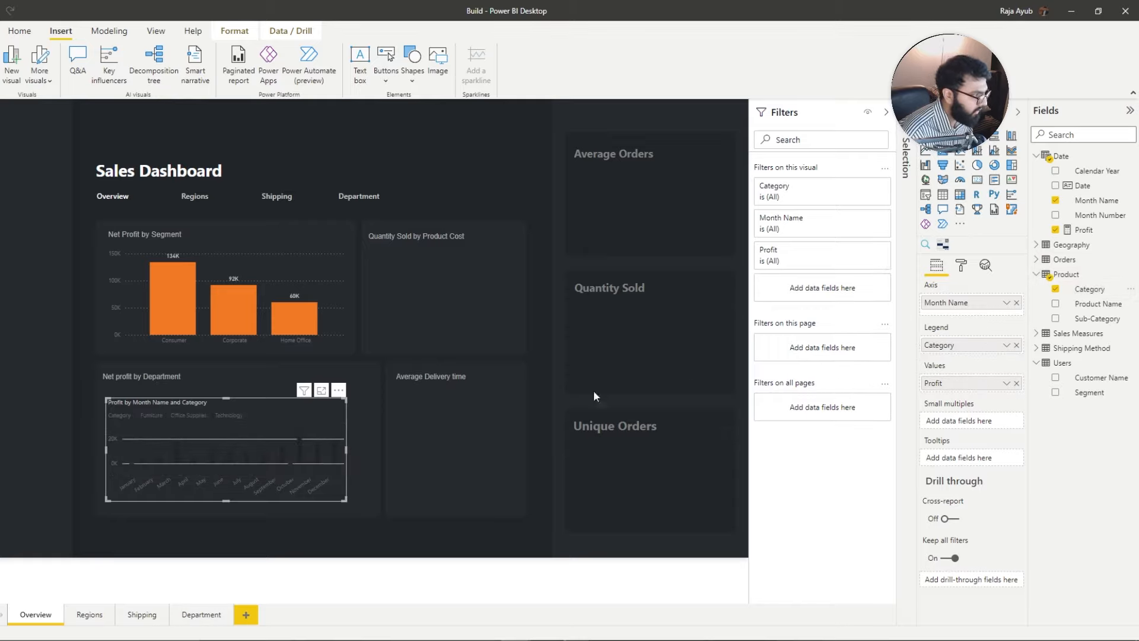
Step: Set the Y-axis gridlines of the department column chart to the Dotted line style
{"action": "left_click", "coordinate": [961, 265]}
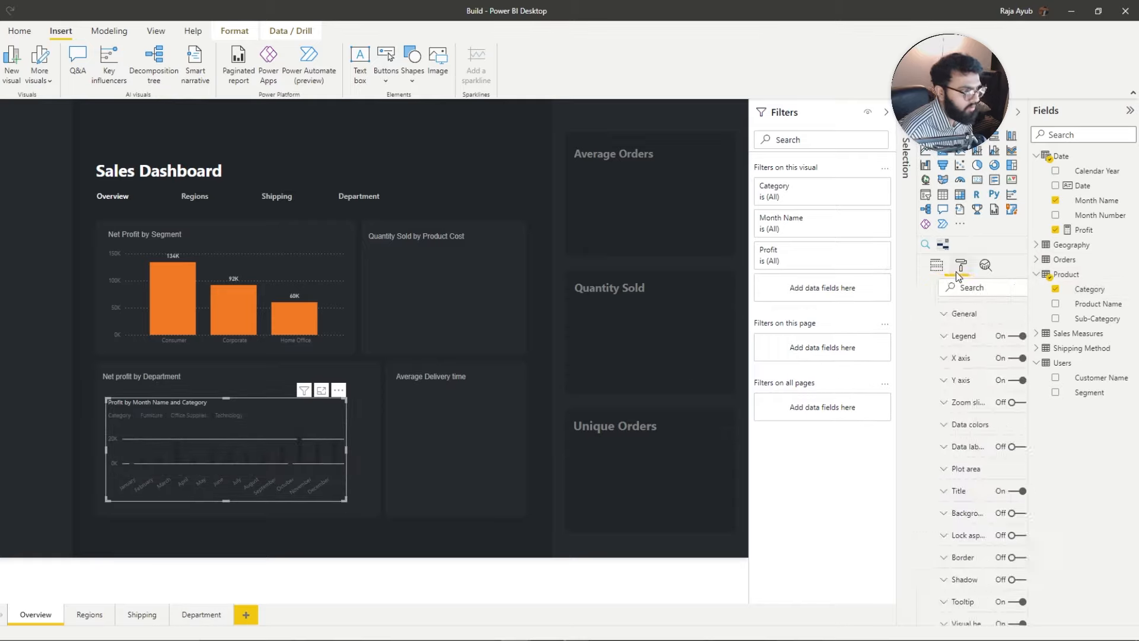
{"action": "left_click", "coordinate": [940, 379]}
{"action": "scroll", "coordinate": [955, 503], "scroll_direction": "down", "scroll_amount": 5}
{"action": "scroll", "coordinate": [953, 504], "scroll_direction": "down", "scroll_amount": 4}
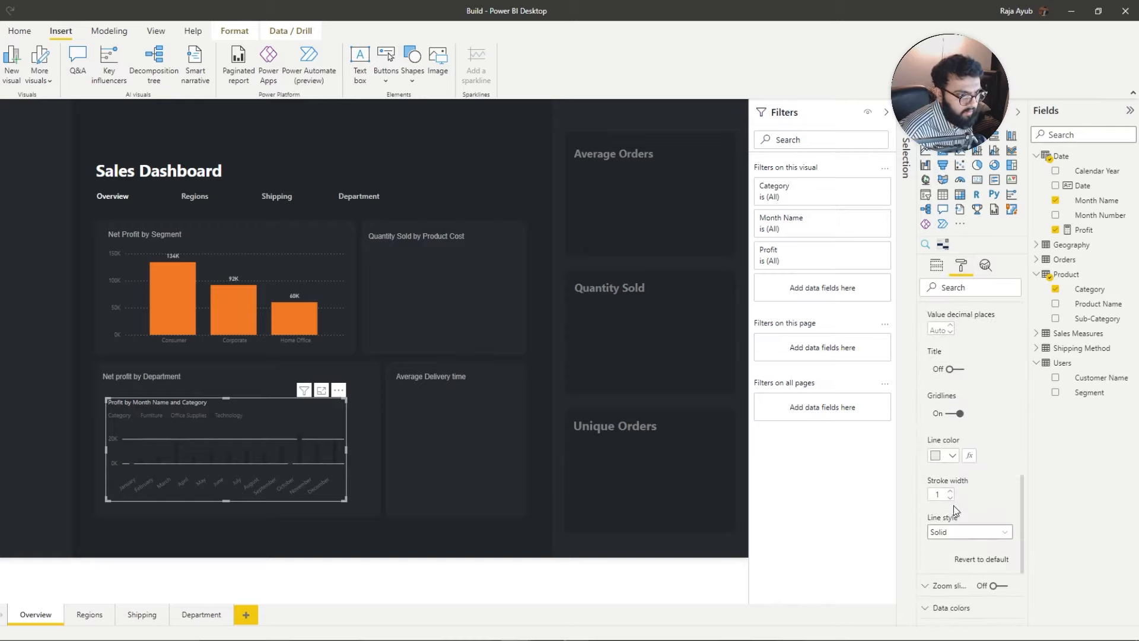
{"action": "left_click", "coordinate": [953, 531]}
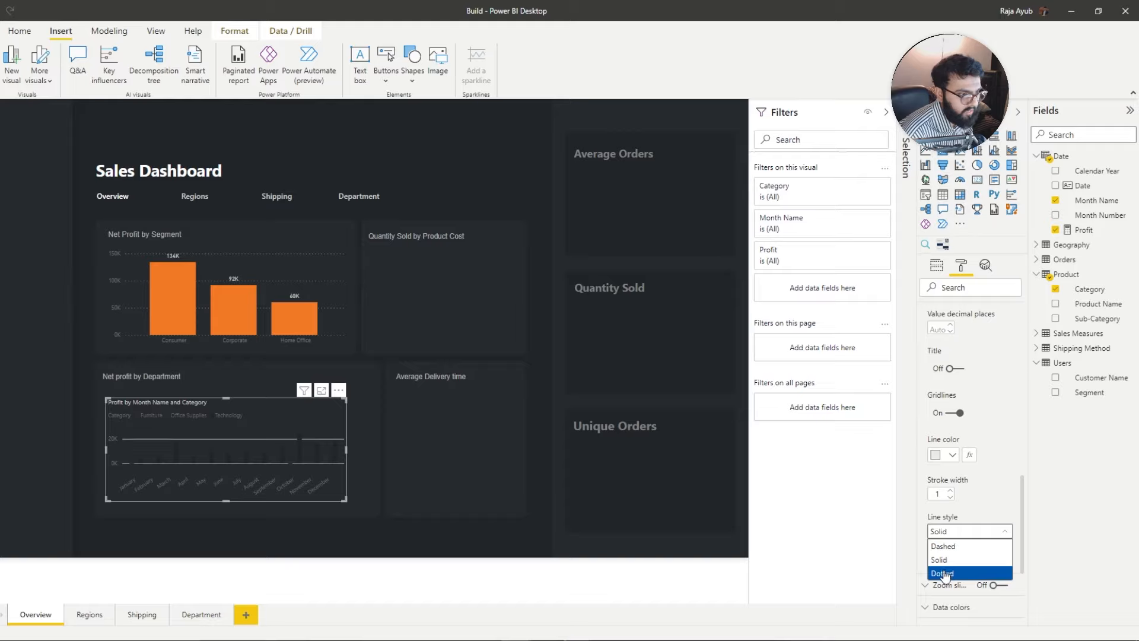
{"action": "left_click", "coordinate": [945, 572]}
{"action": "scroll", "coordinate": [961, 336], "scroll_direction": "up", "scroll_amount": 5}
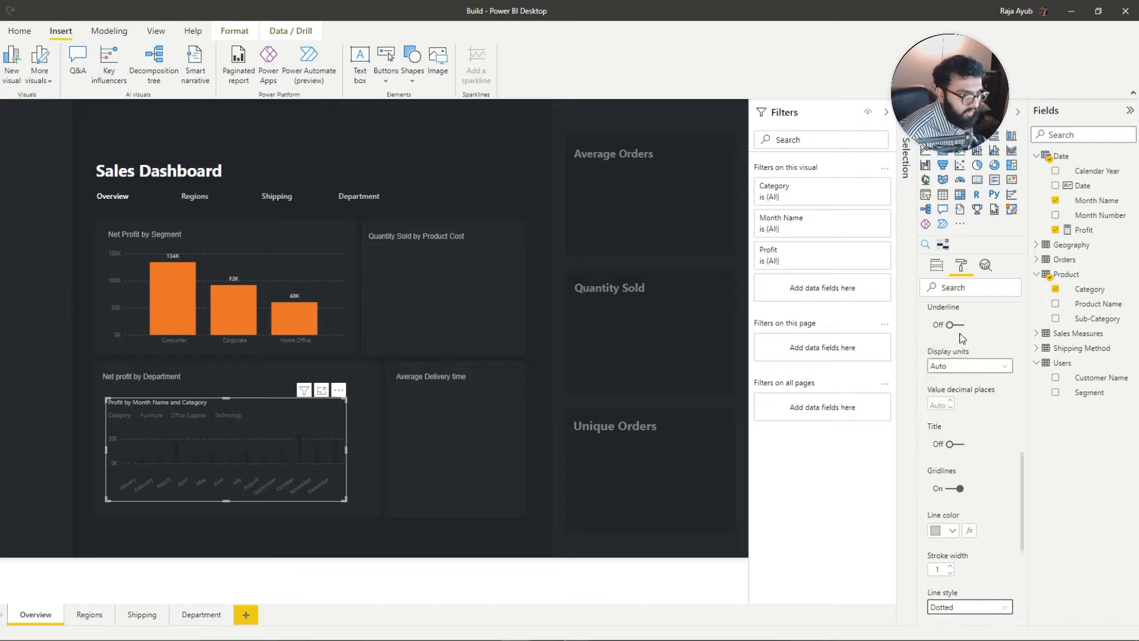
{"action": "scroll", "coordinate": [940, 385], "scroll_direction": "up", "scroll_amount": 2}
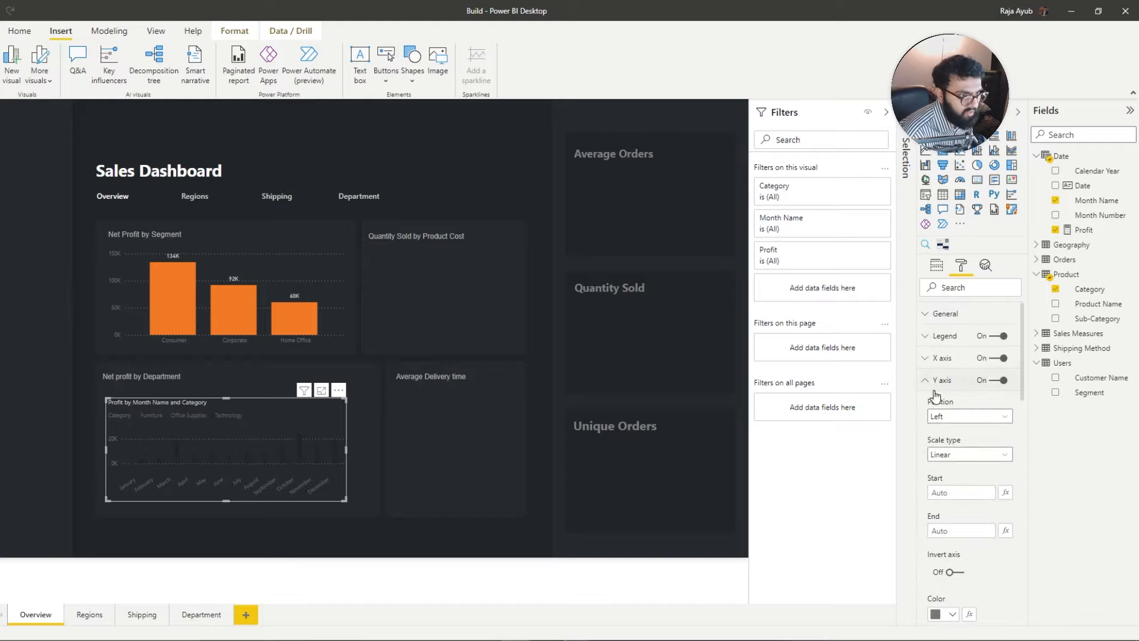
Step: Set the department chart's data colors to the theme orange for Furniture and the theme red for Office Supplies
{"action": "left_click", "coordinate": [938, 381]}
{"action": "left_click", "coordinate": [949, 423]}
{"action": "scroll", "coordinate": [955, 457], "scroll_direction": "down", "scroll_amount": 2}
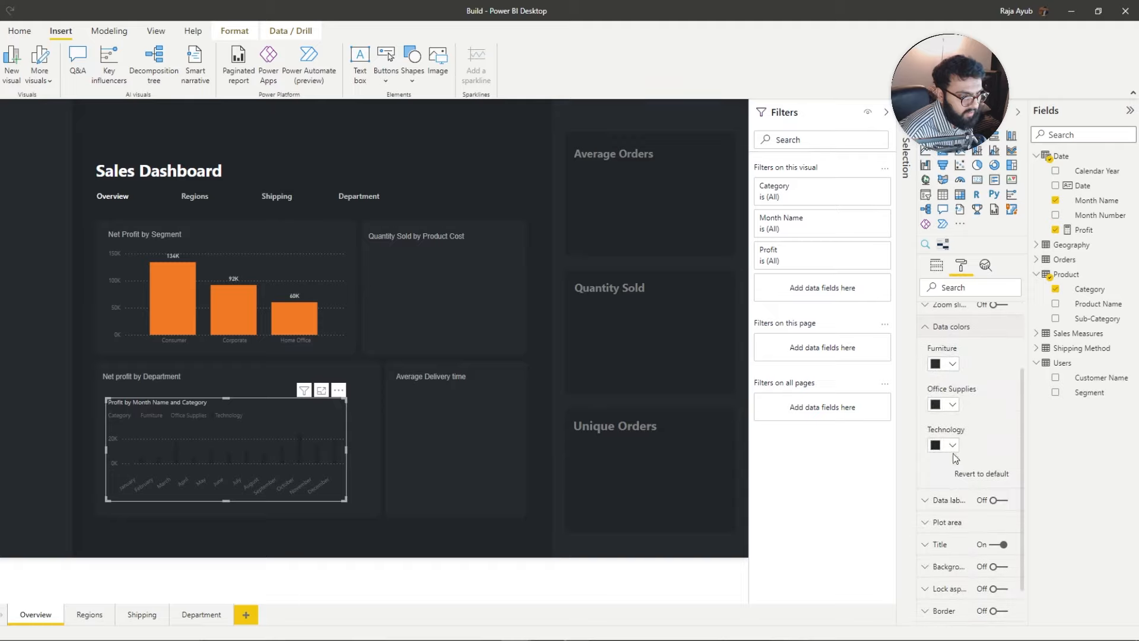
{"action": "left_click", "coordinate": [938, 364]}
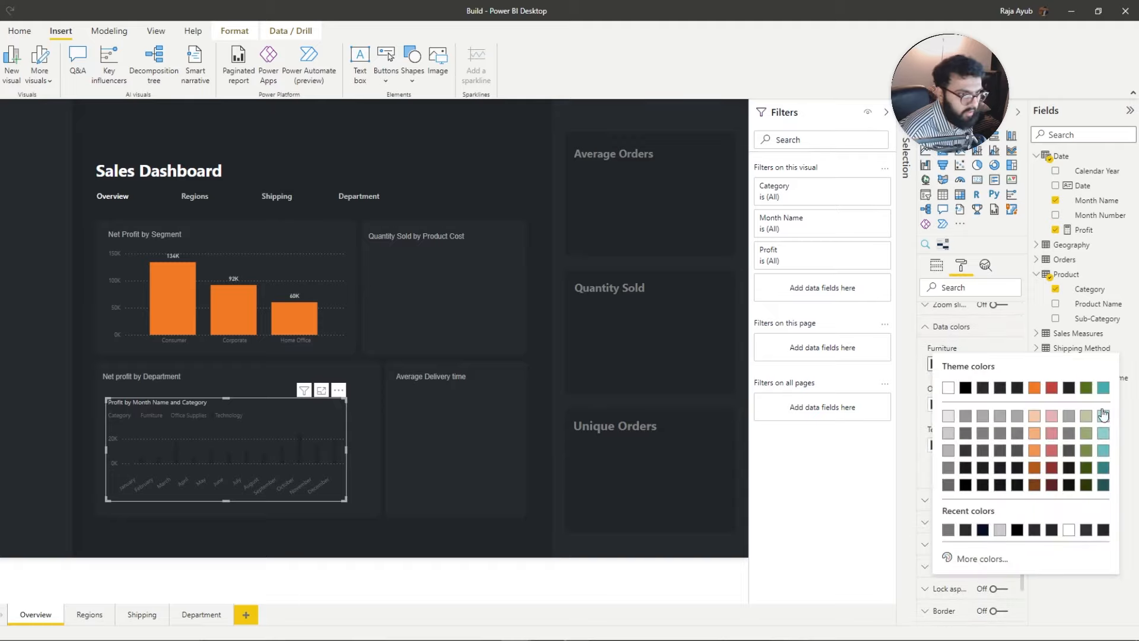
{"action": "left_click", "coordinate": [1034, 388]}
{"action": "left_click", "coordinate": [944, 403]}
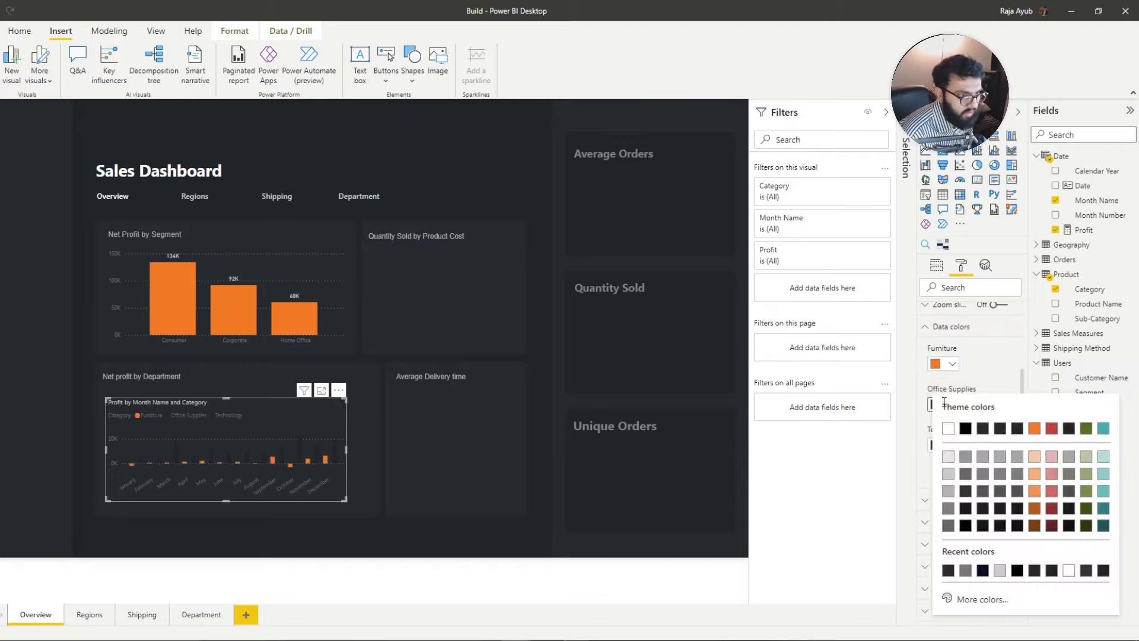
{"action": "left_click", "coordinate": [1050, 428]}
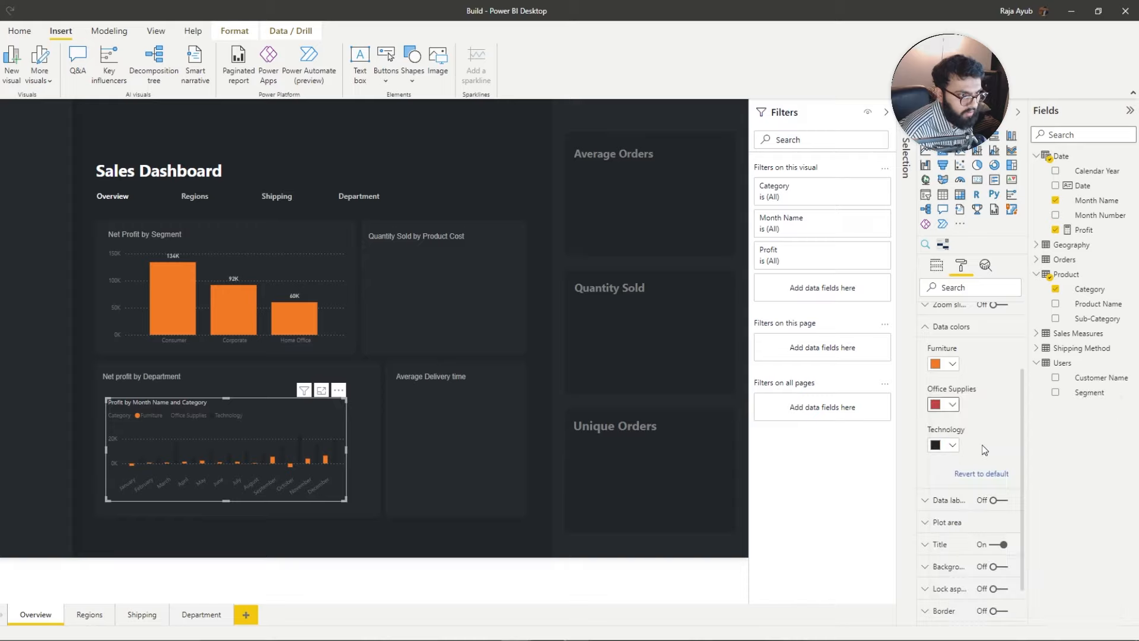
{"action": "left_click", "coordinate": [943, 446]}
{"action": "left_click", "coordinate": [1018, 454]}
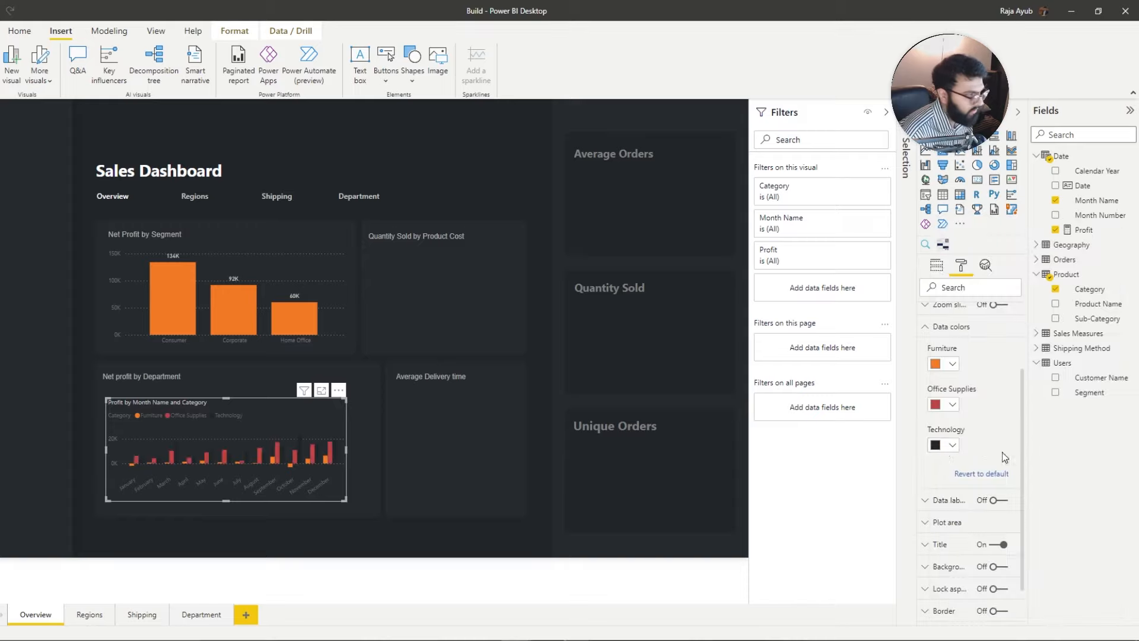
Step: Enlarge the department chart to fill its Net profit by Department card and turn off its built-in title
{"action": "left_click_drag", "start_coordinate": [341, 498], "coordinate": [377, 512]}
{"action": "left_click", "coordinate": [108, 396]}
{"action": "left_click", "coordinate": [113, 403]}
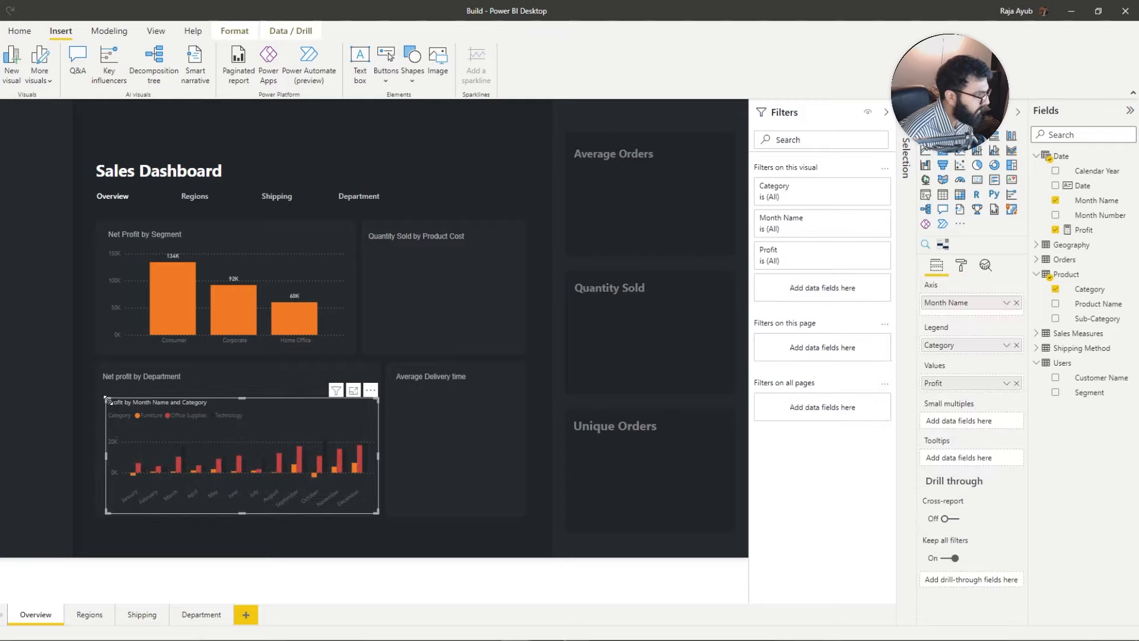
{"action": "left_click_drag", "start_coordinate": [113, 403], "coordinate": [98, 386]}
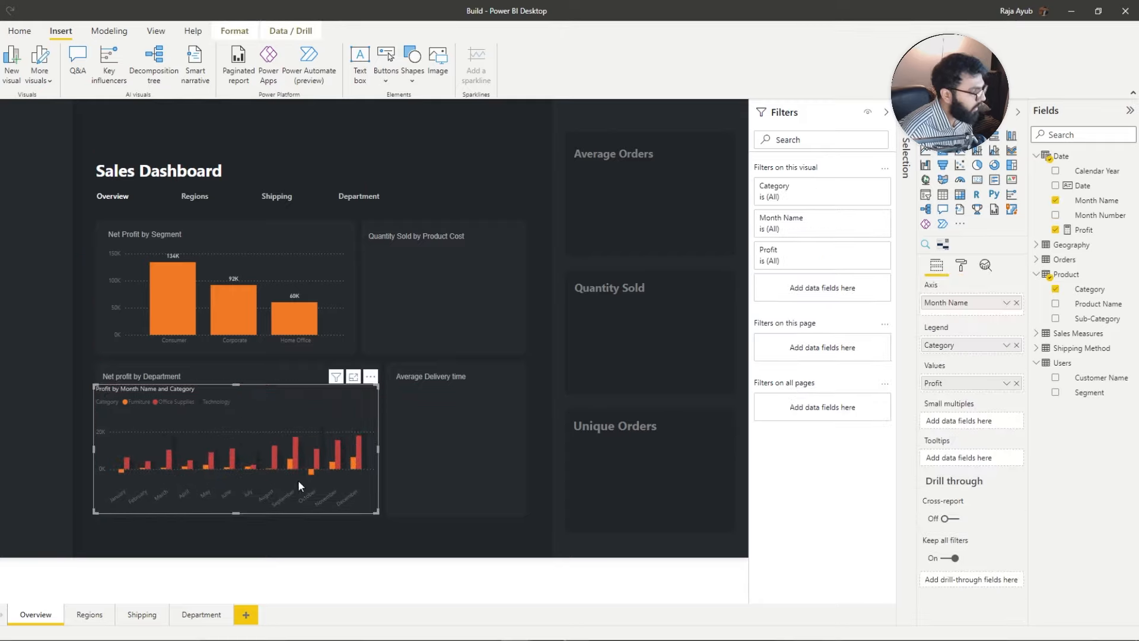
{"action": "left_click", "coordinate": [966, 268]}
{"action": "left_click", "coordinate": [997, 491]}
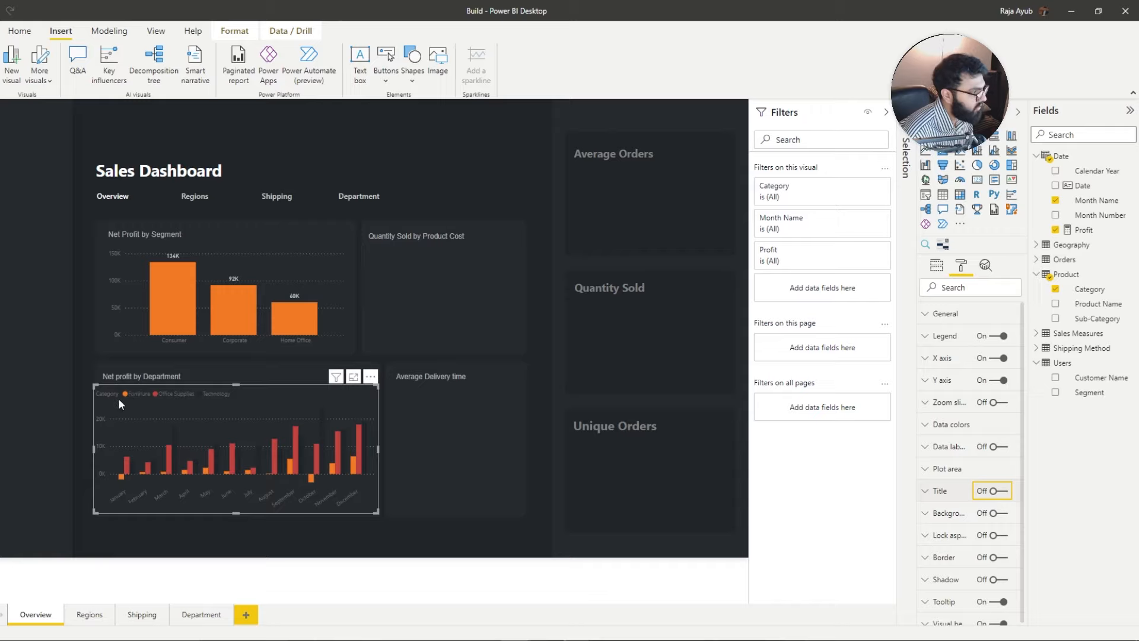
Step: Set the department chart's legend position to Bottom center and deselect the chart
{"action": "left_click", "coordinate": [940, 336]}
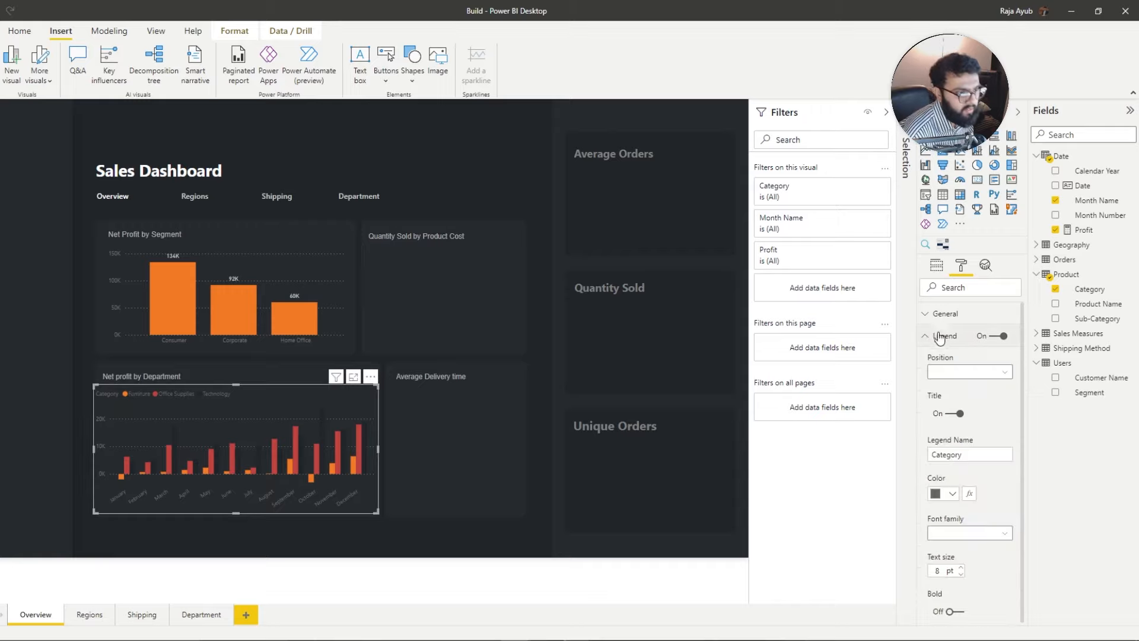
{"action": "left_click", "coordinate": [966, 372]}
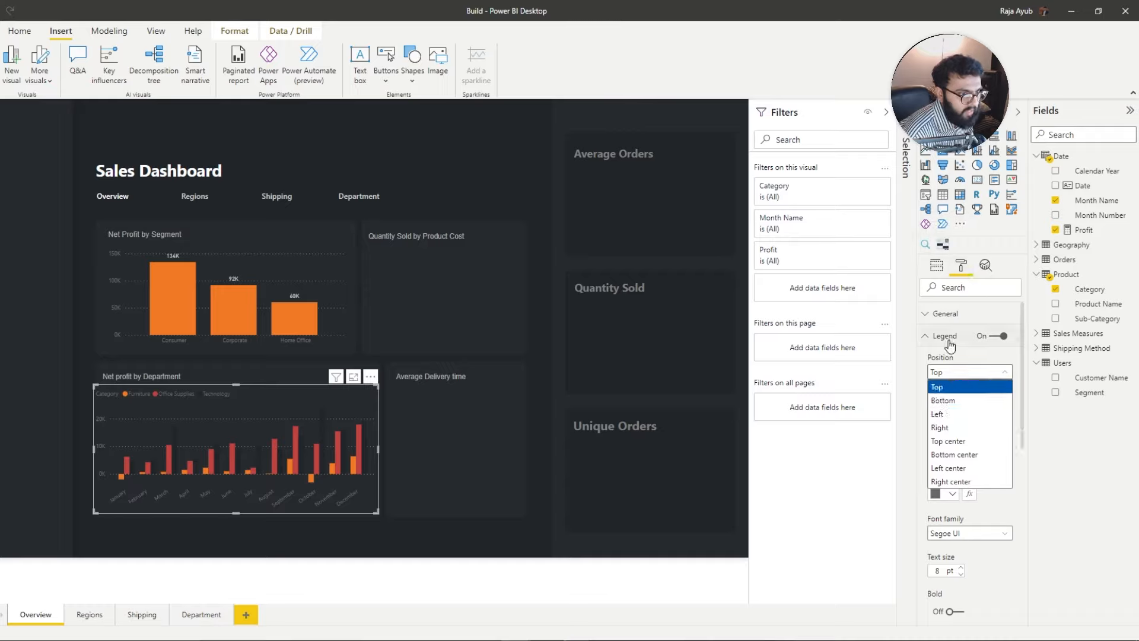
{"action": "left_click", "coordinate": [964, 455]}
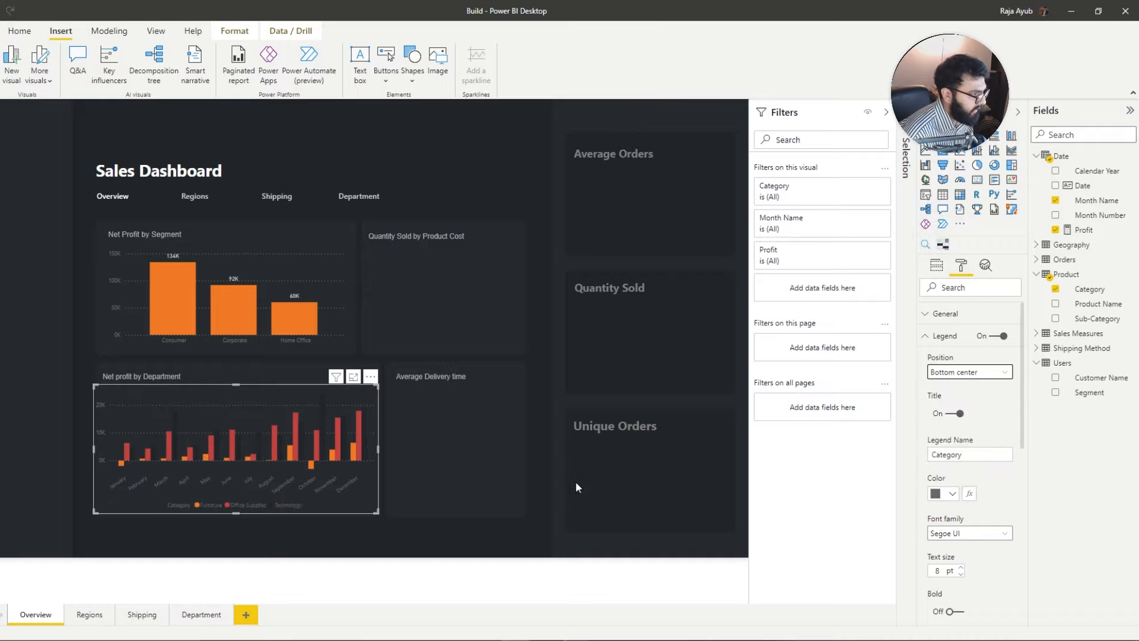
{"action": "left_click", "coordinate": [389, 524]}
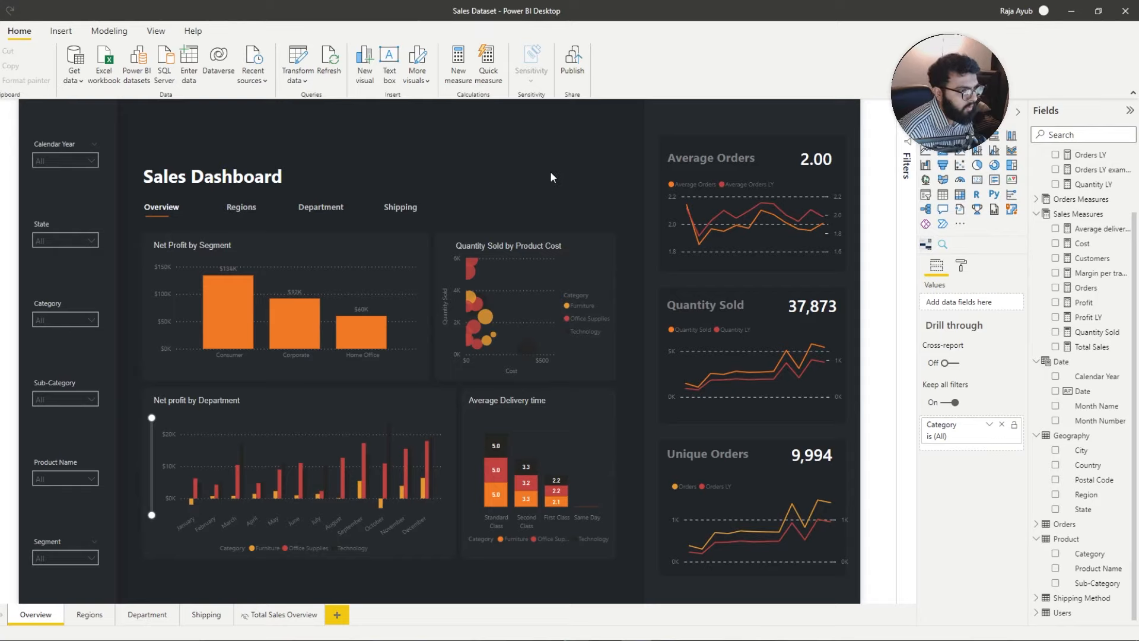
Step: Examine the data label color, text size and font settings of the Unique Orders value card in the Sales Dataset report
{"action": "left_click", "coordinate": [824, 464]}
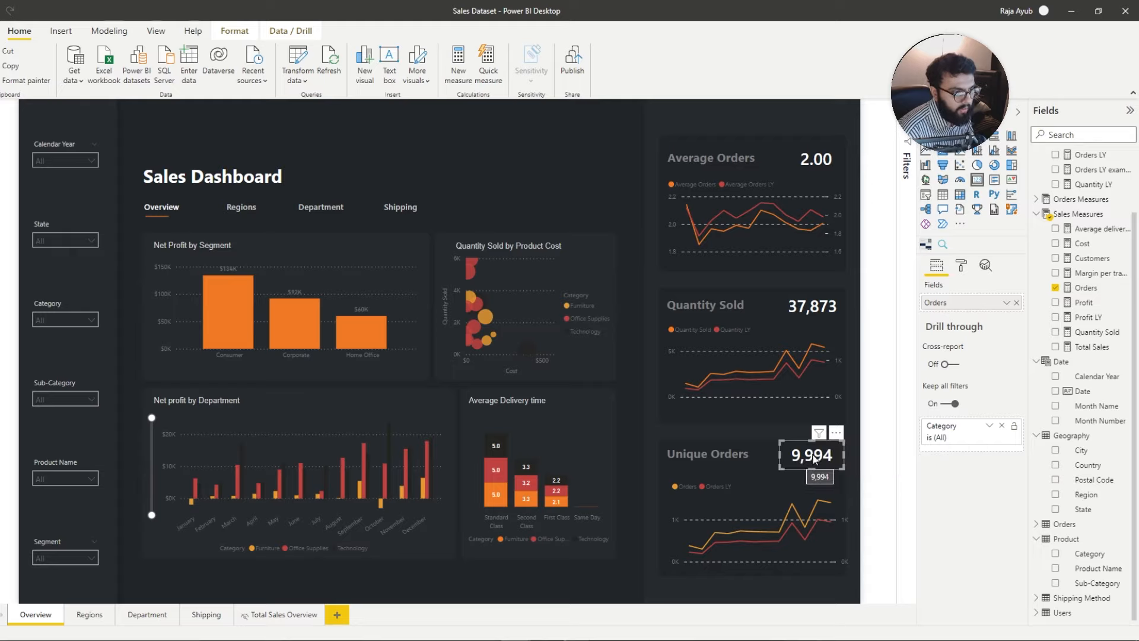
{"action": "left_click", "coordinate": [962, 267]}
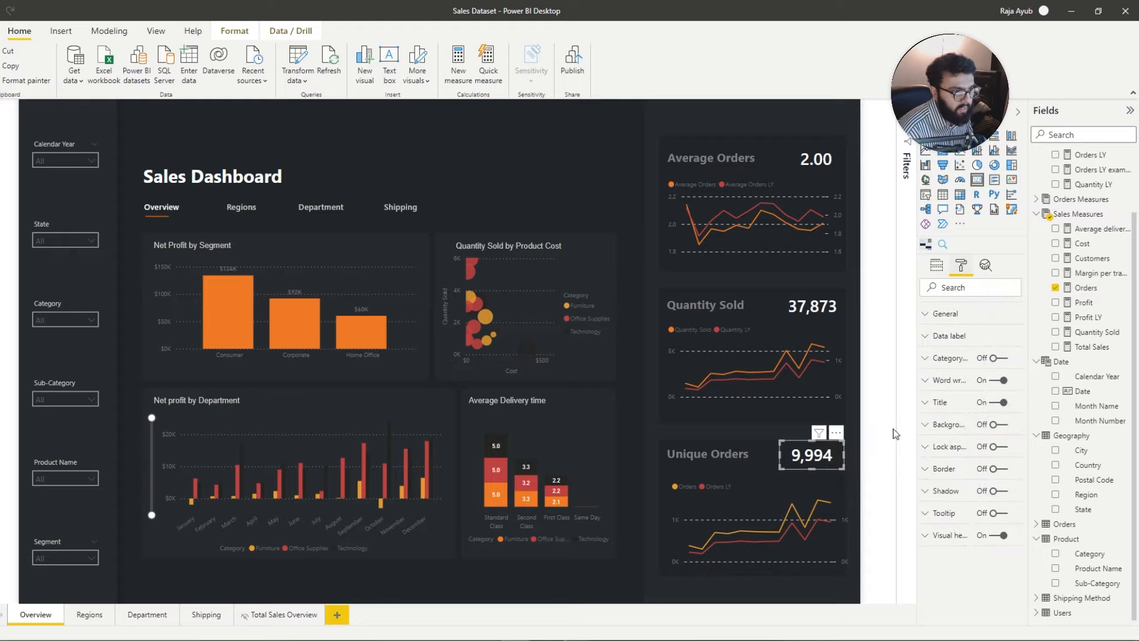
{"action": "left_click", "coordinate": [947, 336]}
{"action": "scroll", "coordinate": [969, 374], "scroll_direction": "down", "scroll_amount": 1}
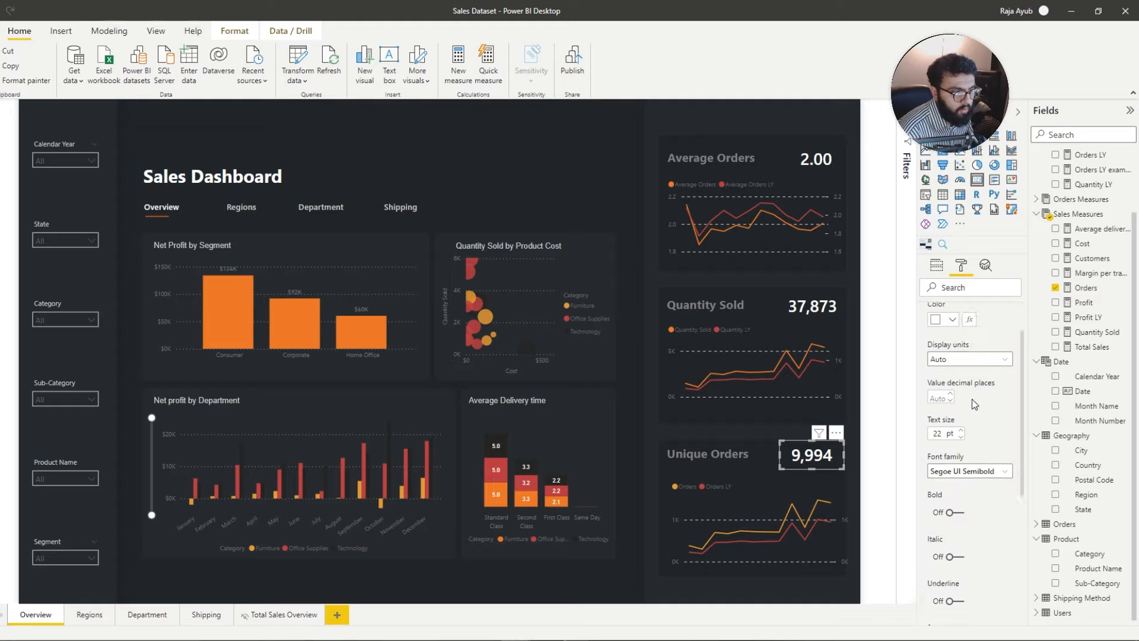
{"action": "scroll", "coordinate": [961, 424], "scroll_direction": "down", "scroll_amount": 1}
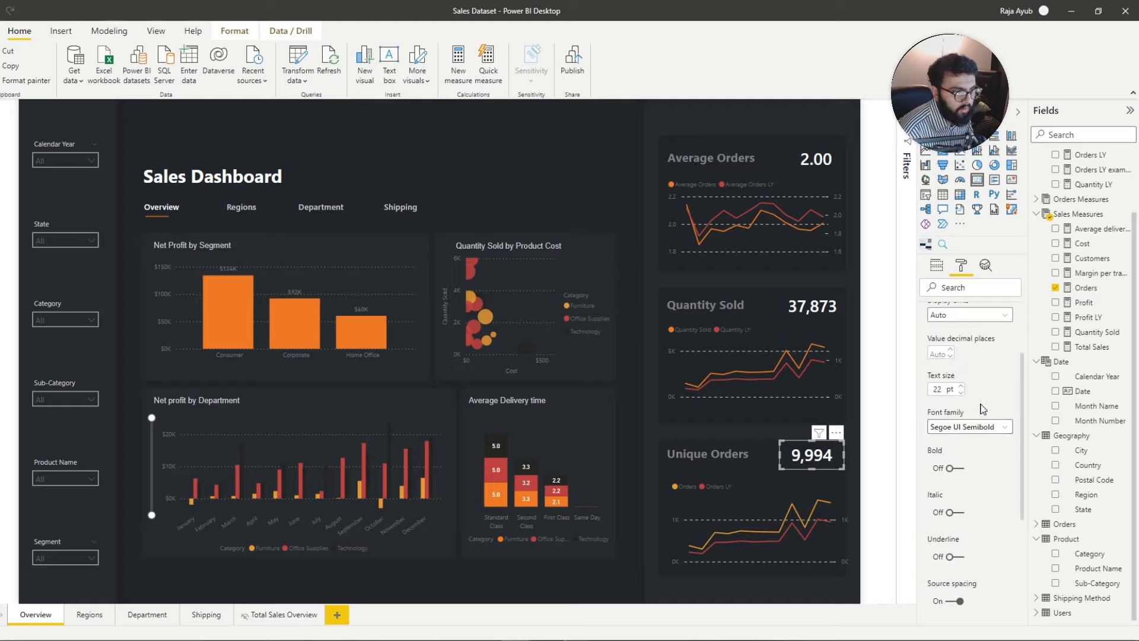
{"action": "scroll", "coordinate": [958, 389], "scroll_direction": "up", "scroll_amount": 2}
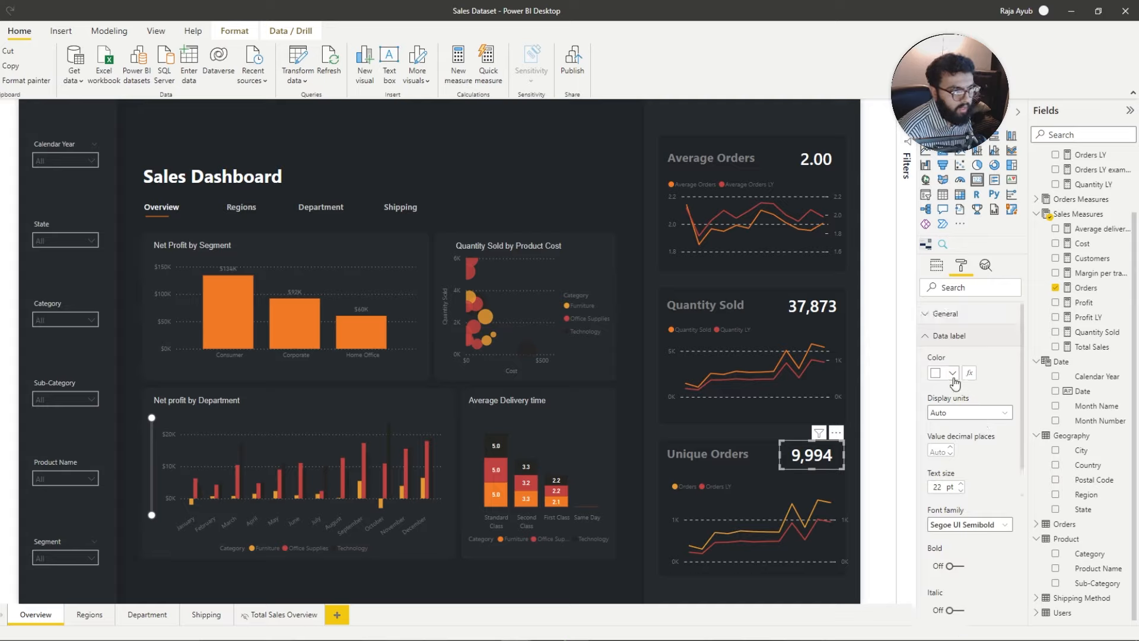
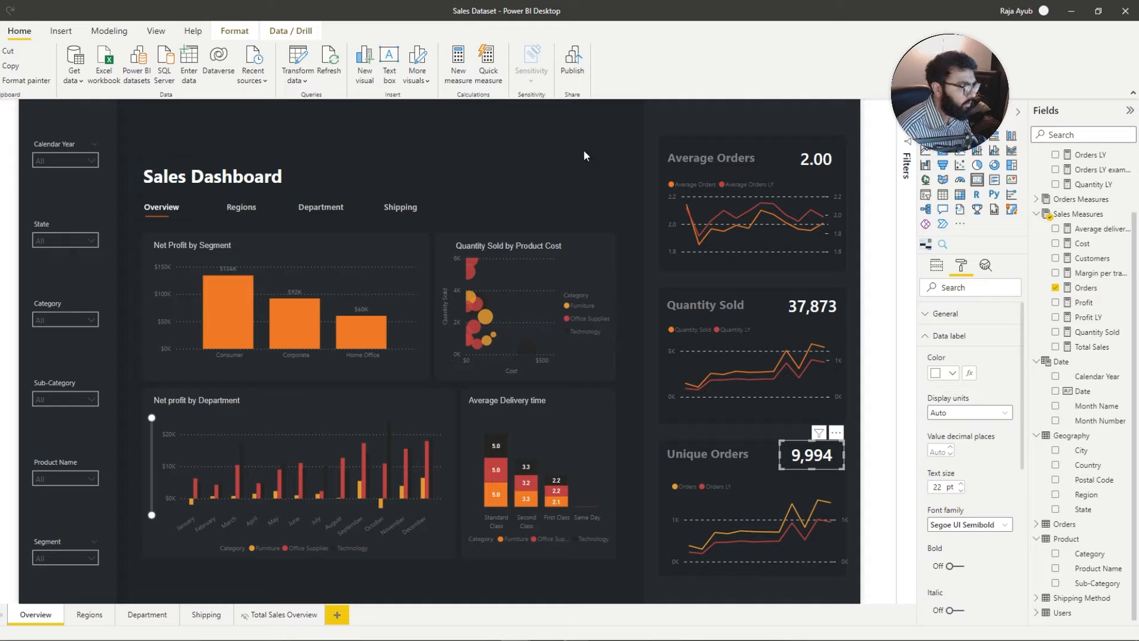
{"action": "left_click", "coordinate": [613, 176]}
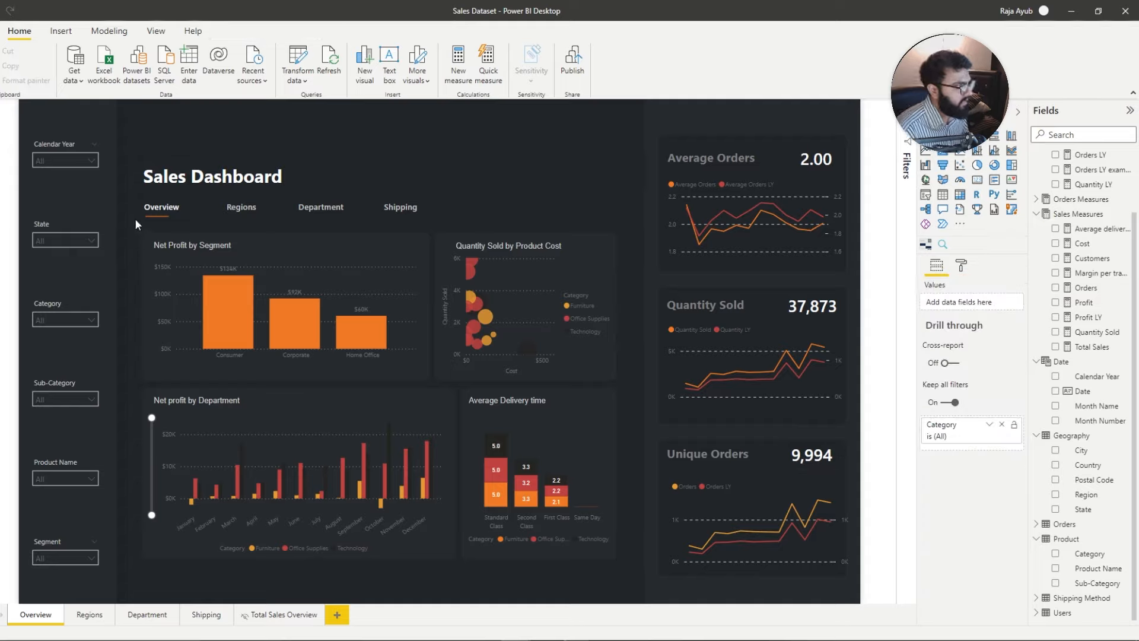
Step: Try inserting a line shape and shortening it as an underline near the Overview label, and delete it
{"action": "left_click", "coordinate": [165, 221]}
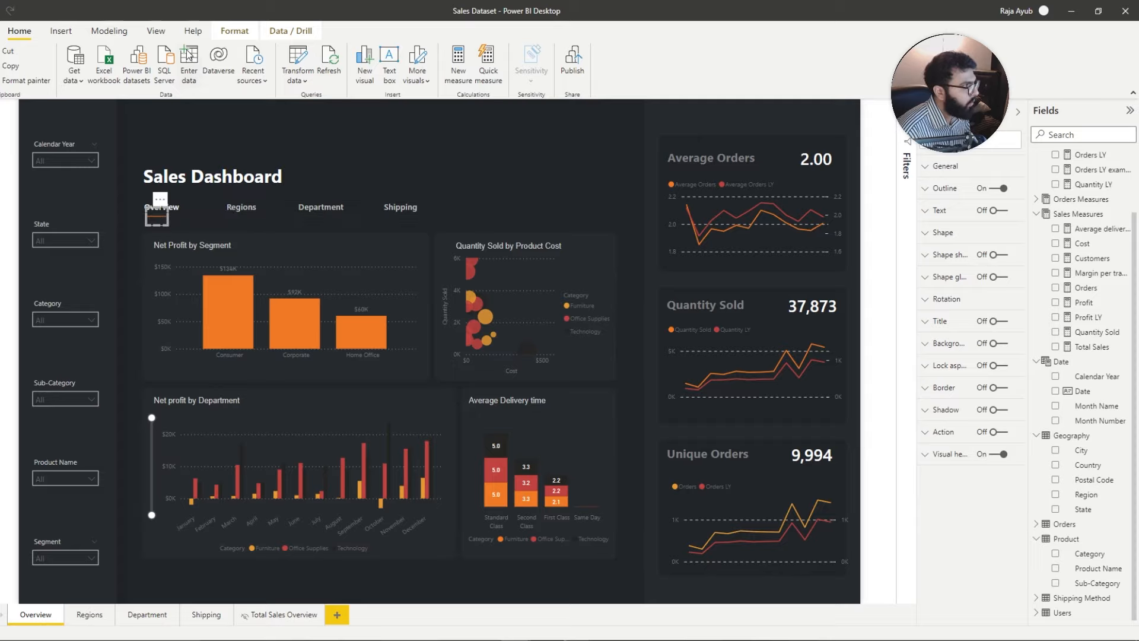
{"action": "left_click", "coordinate": [59, 30]}
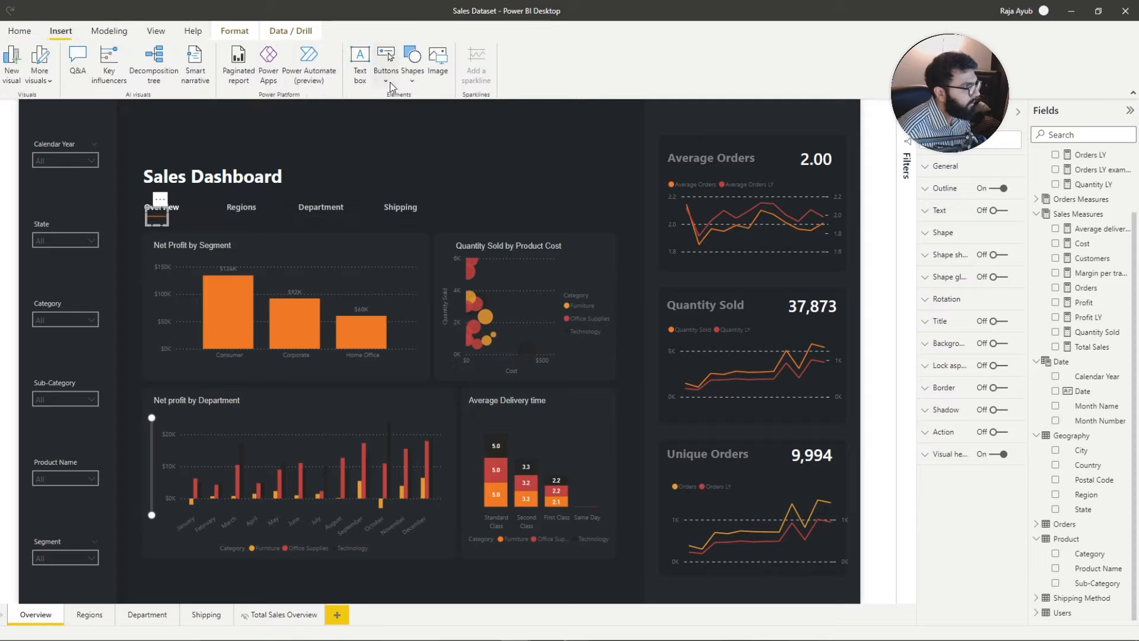
{"action": "left_click", "coordinate": [412, 59]}
{"action": "left_click", "coordinate": [474, 232]}
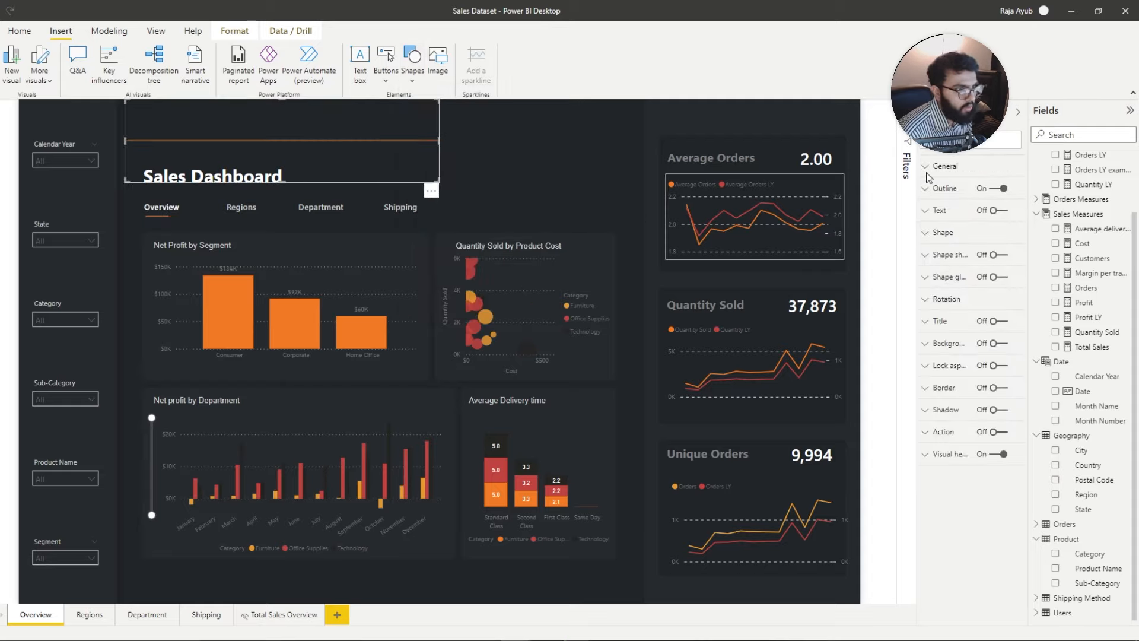
{"action": "left_click", "coordinate": [952, 189]}
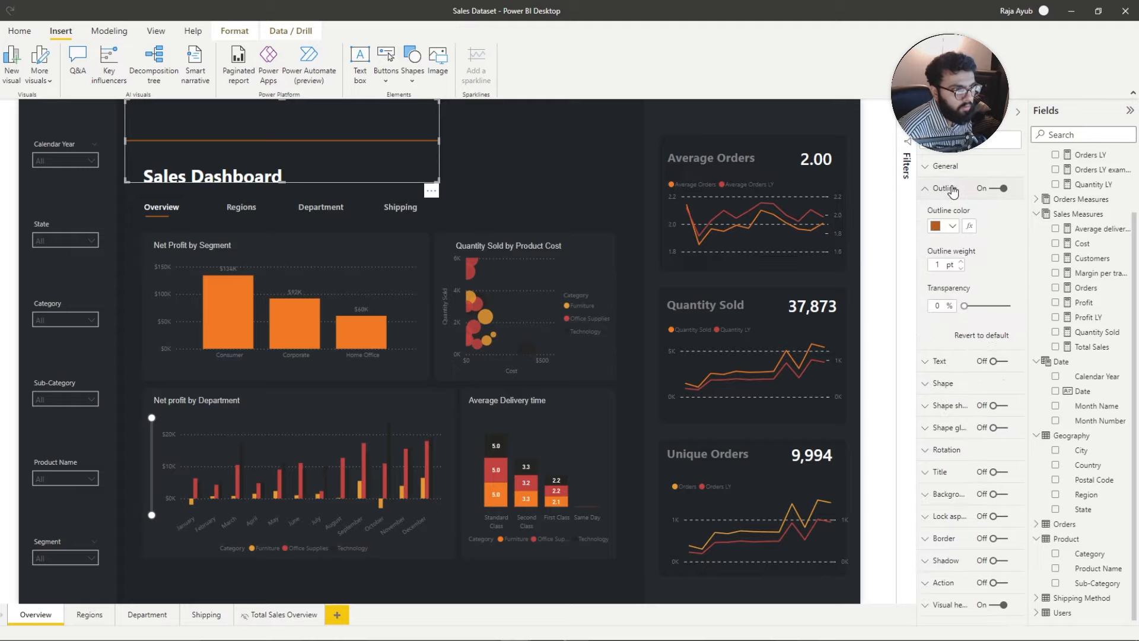
{"action": "left_click", "coordinate": [952, 191]}
{"action": "left_click", "coordinate": [952, 194]}
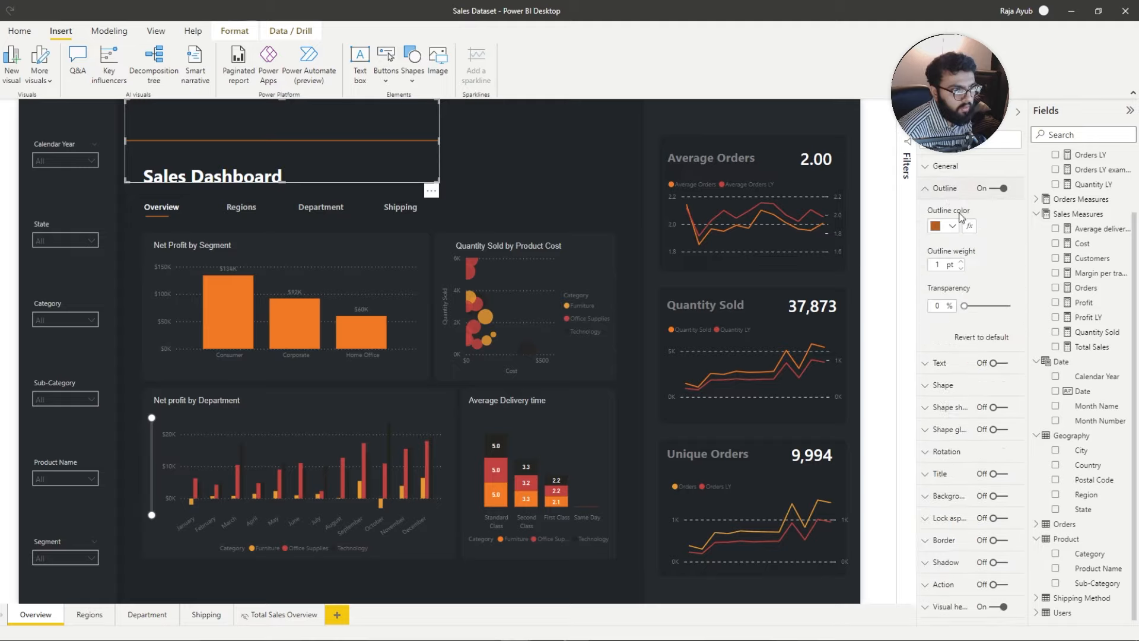
{"action": "left_click", "coordinate": [943, 227]}
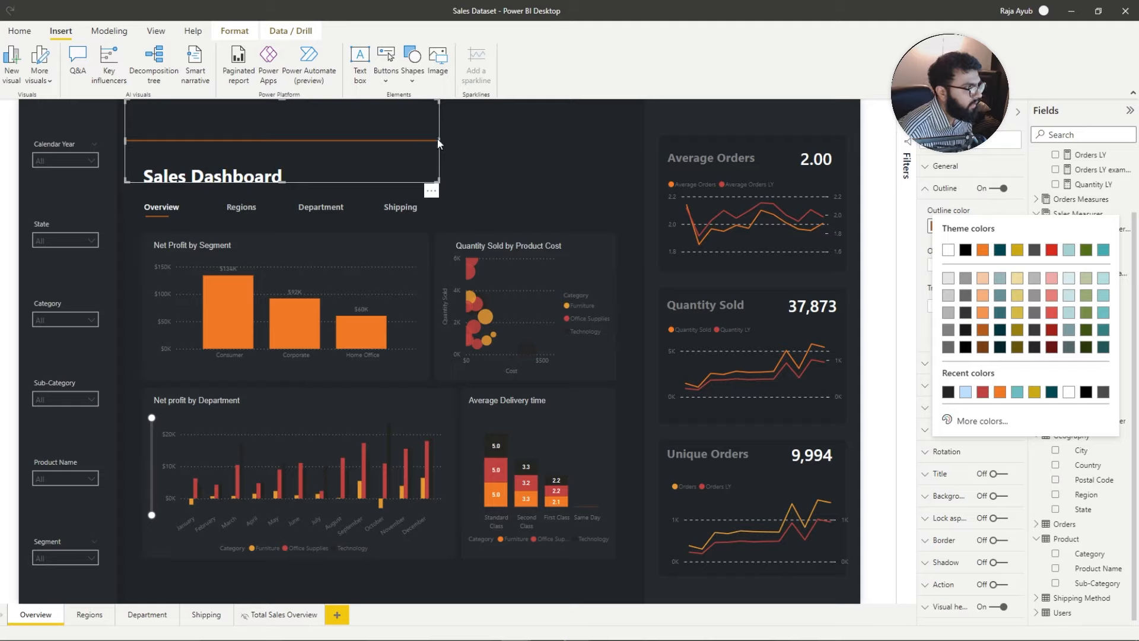
{"action": "left_click_drag", "start_coordinate": [438, 139], "coordinate": [182, 229]}
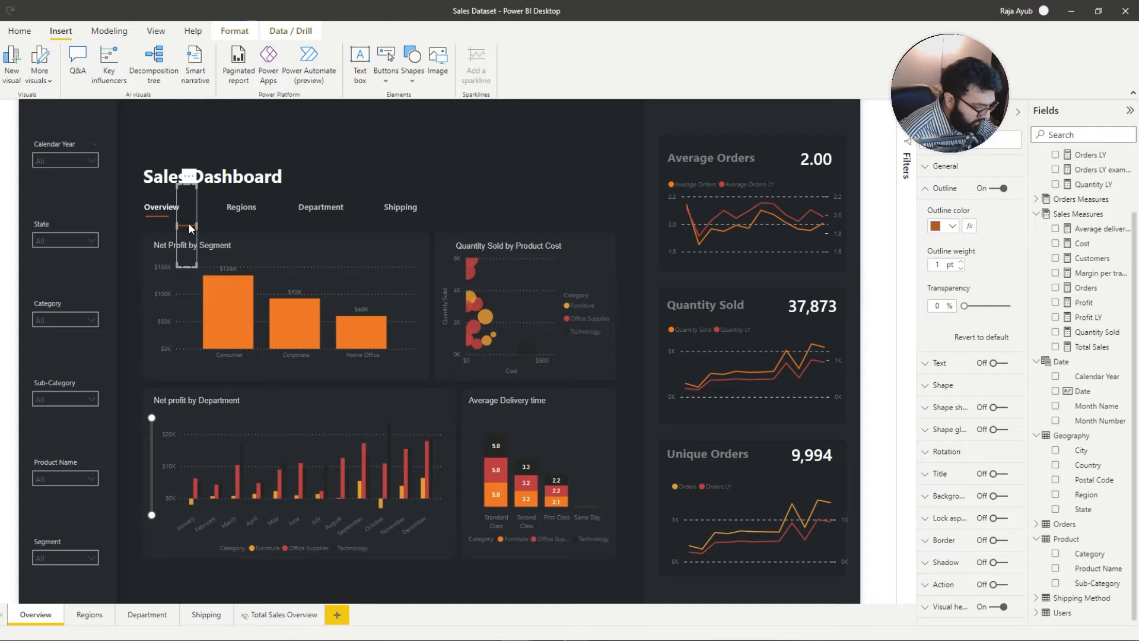
{"action": "key", "text": "Delete"}
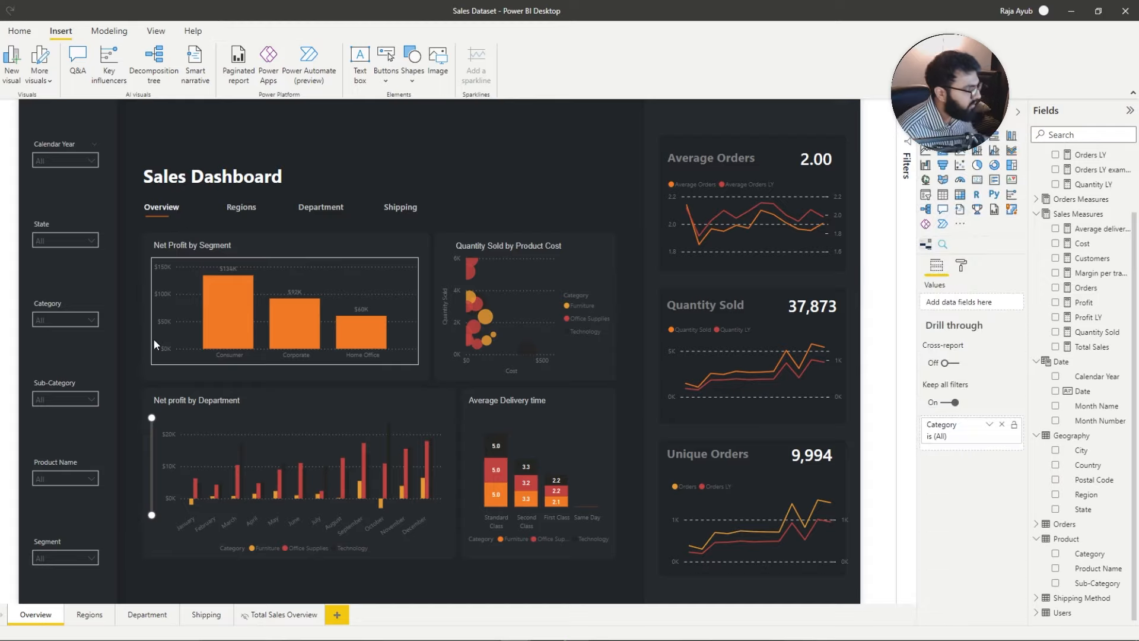
Step: View the Regions page's underlined navigation label and return to the Overview page through its navigation link
{"action": "left_click", "coordinate": [95, 615]}
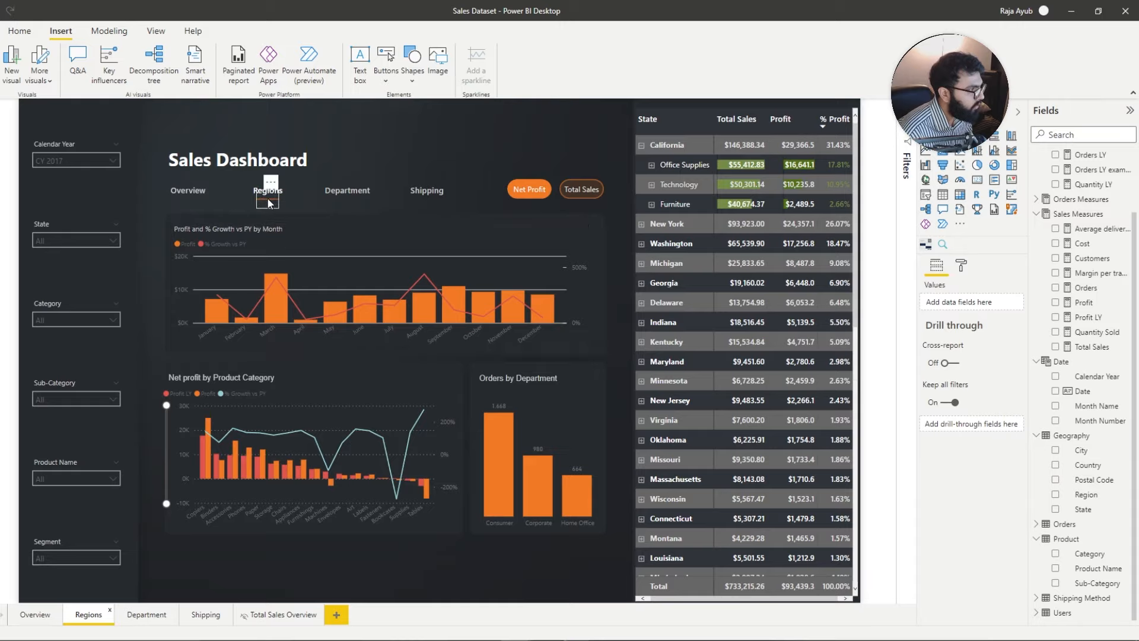
{"action": "left_click", "coordinate": [188, 190], "text": "ctrl"}
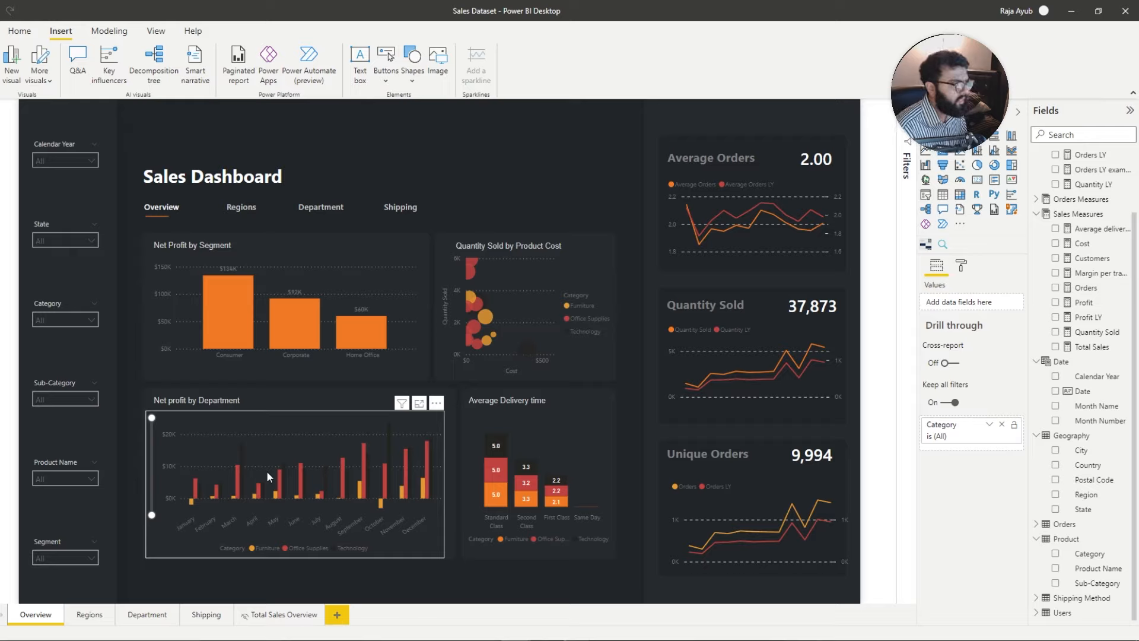
Step: Try the department chart's Y-axis zoom slider by lowering its upper limit and raising it back to the maximum
{"action": "left_click", "coordinate": [279, 460]}
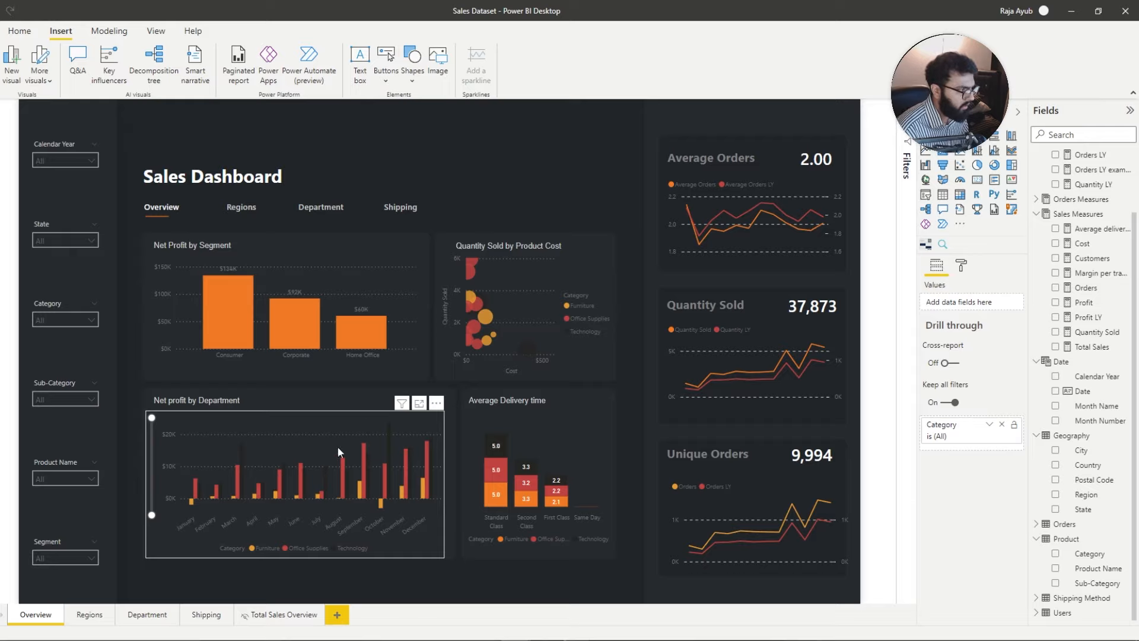
{"action": "left_click", "coordinate": [962, 265]}
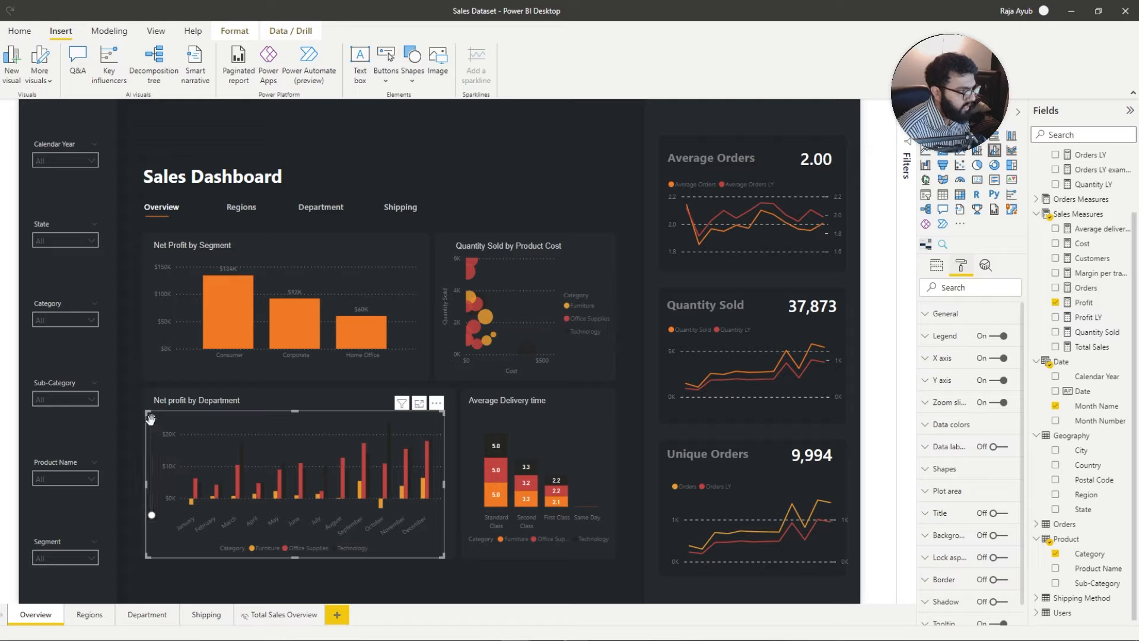
{"action": "left_click_drag", "start_coordinate": [152, 420], "coordinate": [149, 464]}
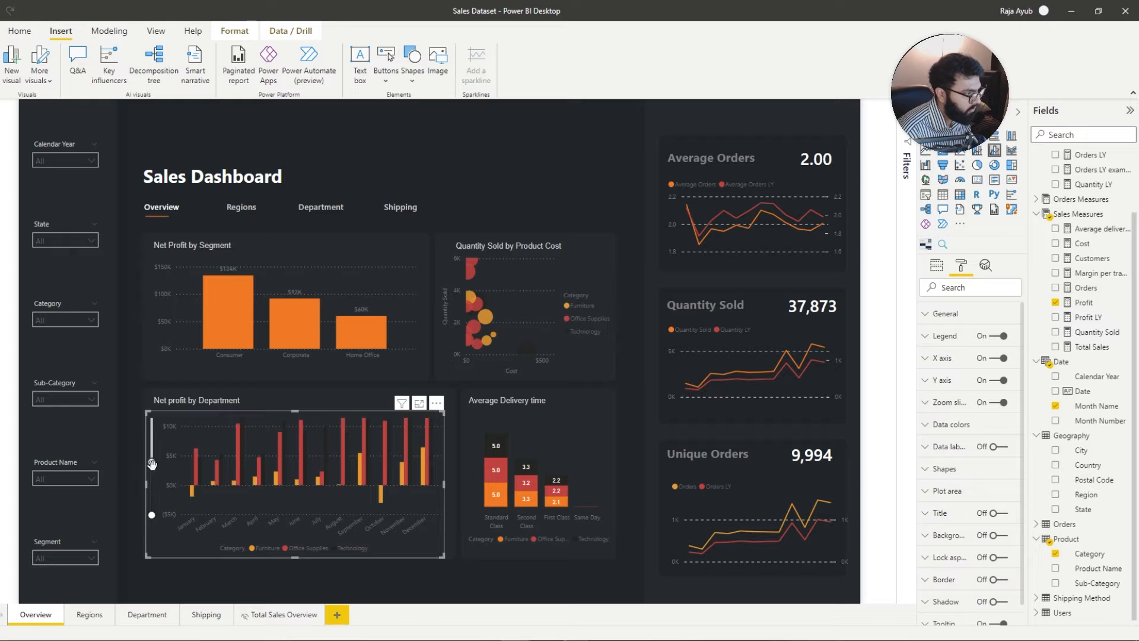
{"action": "left_click_drag", "start_coordinate": [151, 463], "coordinate": [152, 417]}
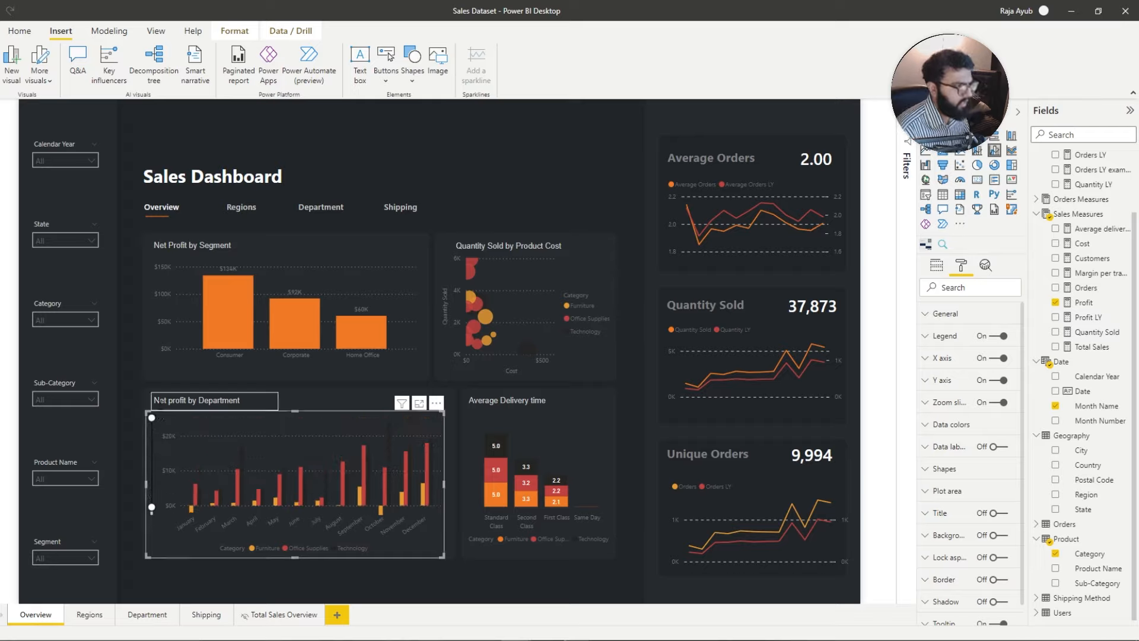
{"action": "left_click", "coordinate": [536, 173]}
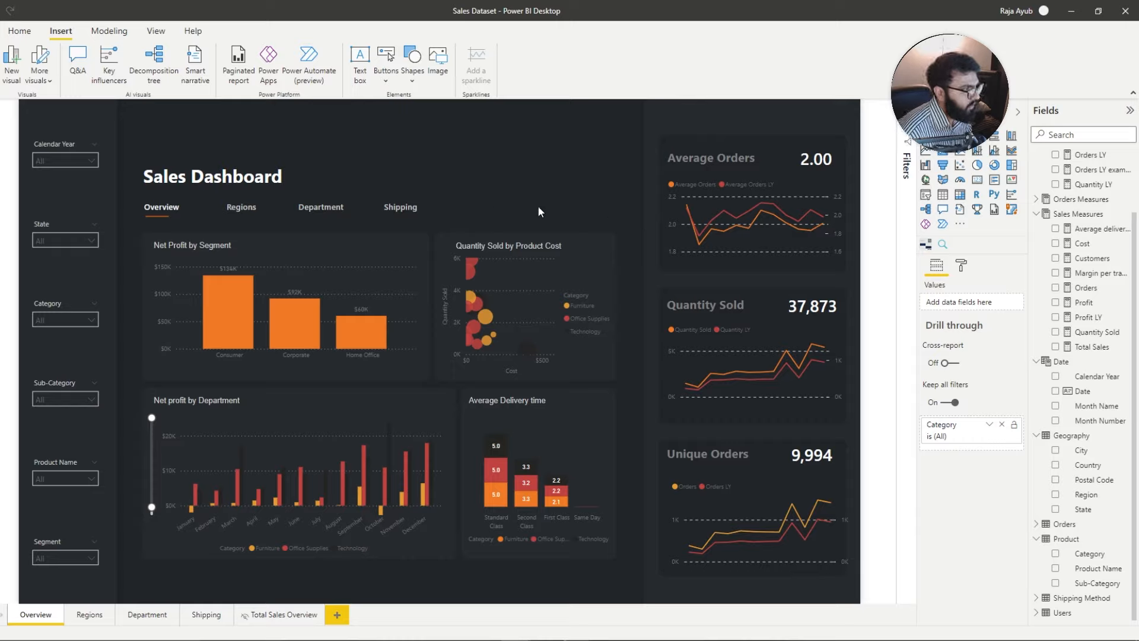
Step: Insert a blank button on the Overview page and place it beside the Shipping navigation label
{"action": "left_click", "coordinate": [383, 88]}
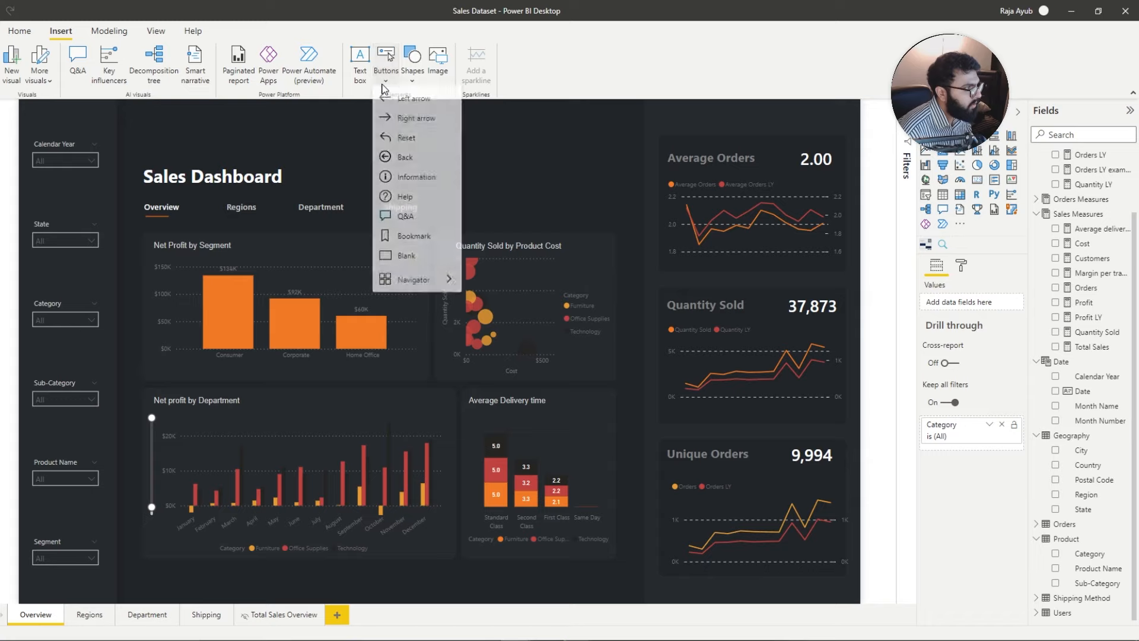
{"action": "left_click", "coordinate": [416, 267]}
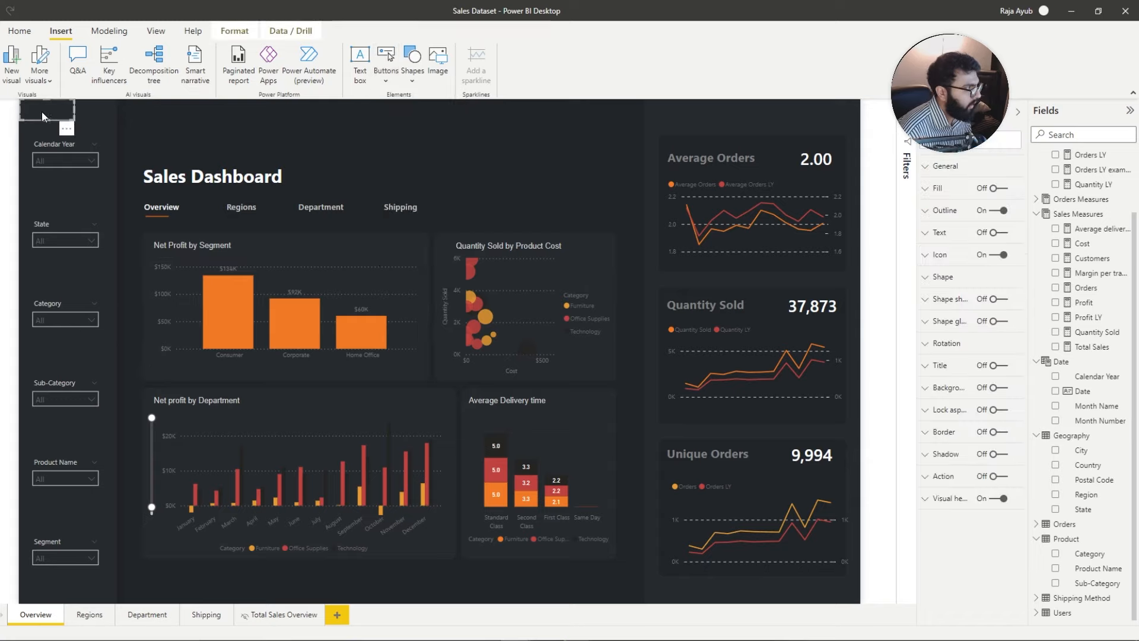
{"action": "left_click_drag", "start_coordinate": [41, 112], "coordinate": [499, 205]}
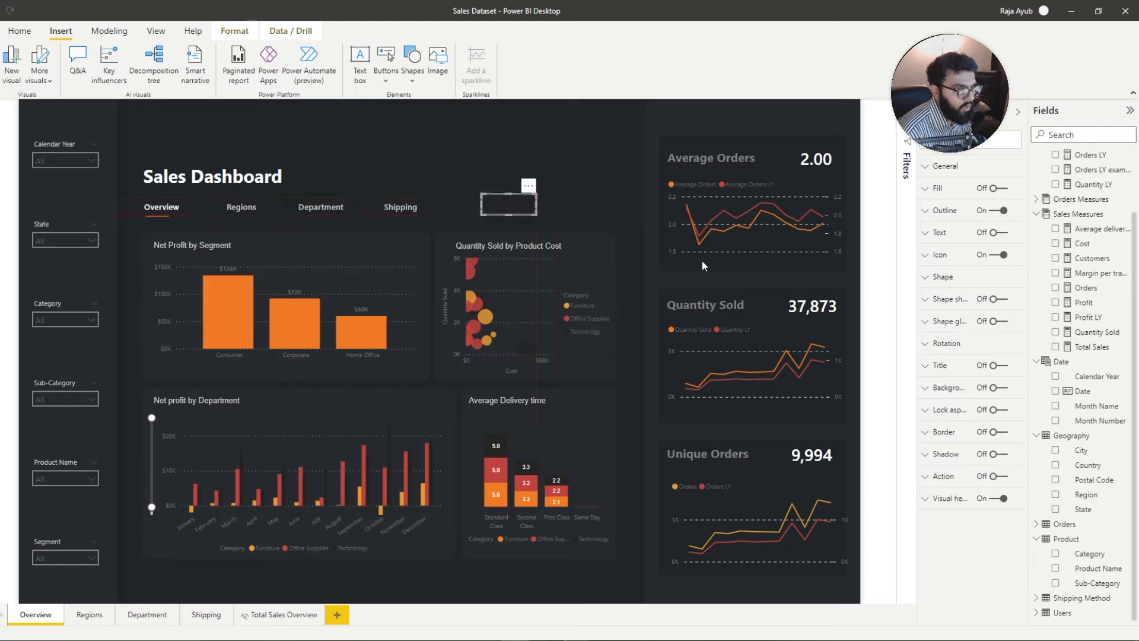
Step: Give the blank button an orange outline and 23 px round edges, and align it with the navigation labels
{"action": "left_click", "coordinate": [943, 212]}
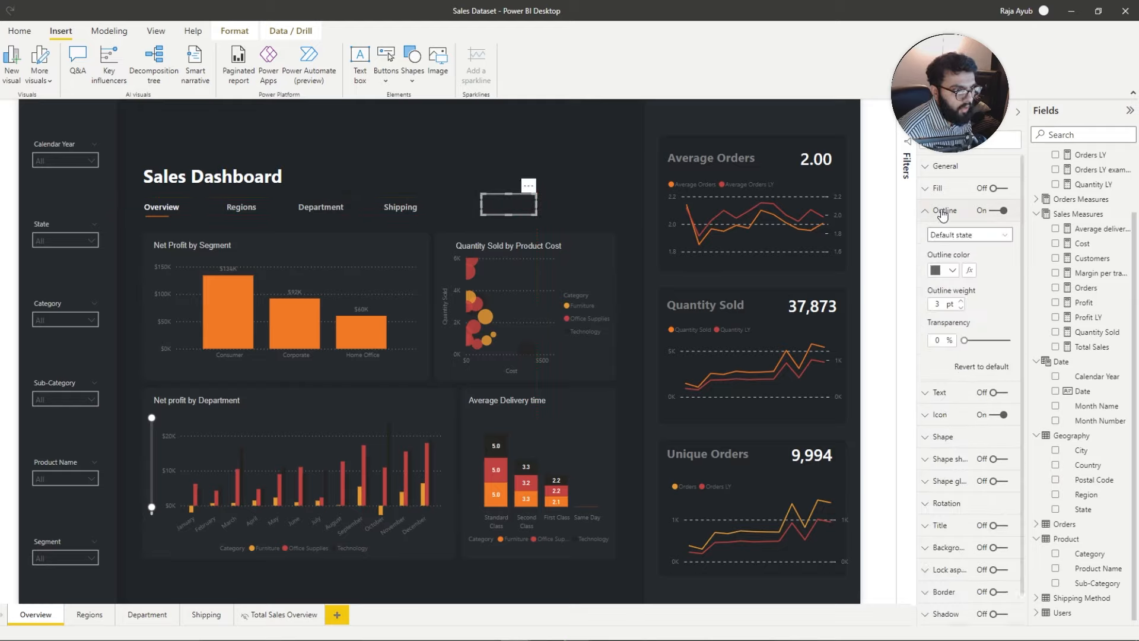
{"action": "left_click", "coordinate": [939, 271]}
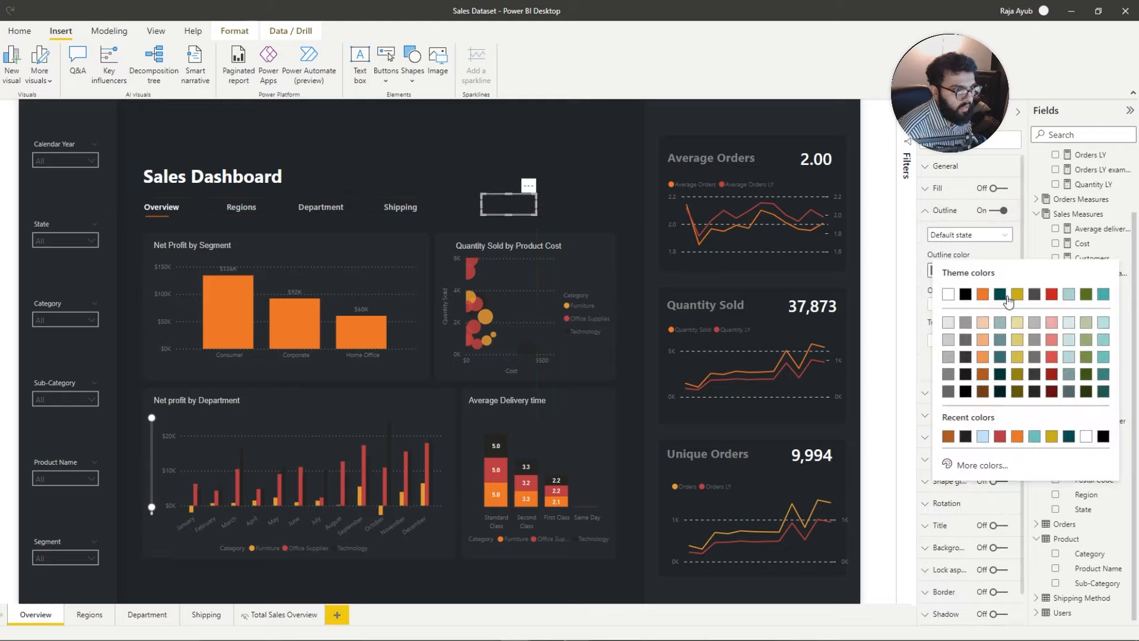
{"action": "left_click", "coordinate": [980, 294]}
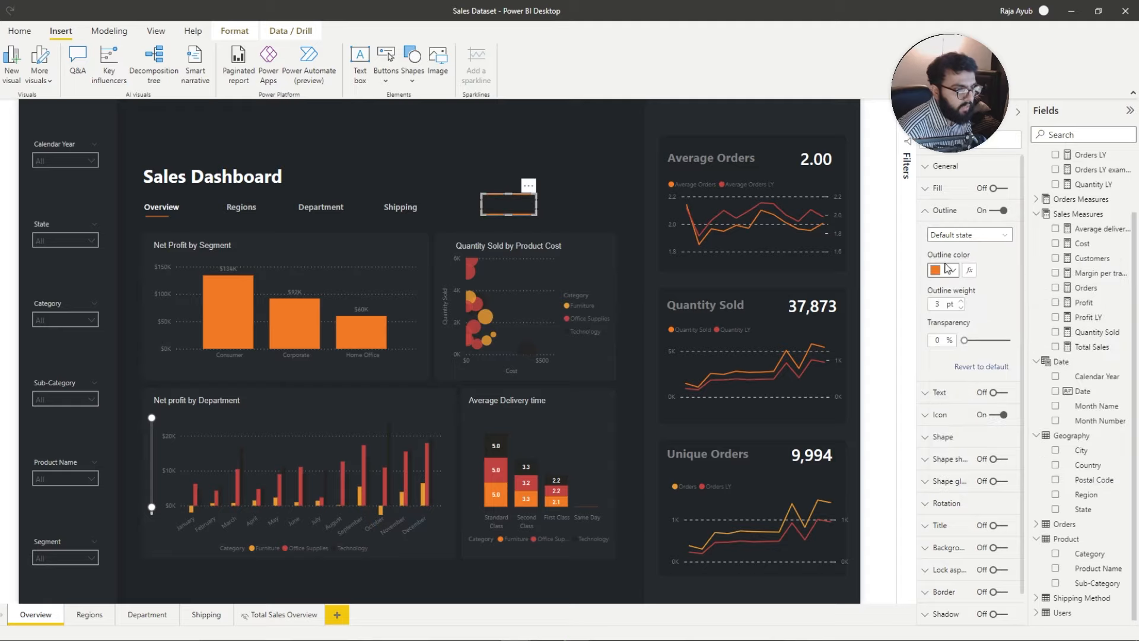
{"action": "left_click", "coordinate": [943, 437]}
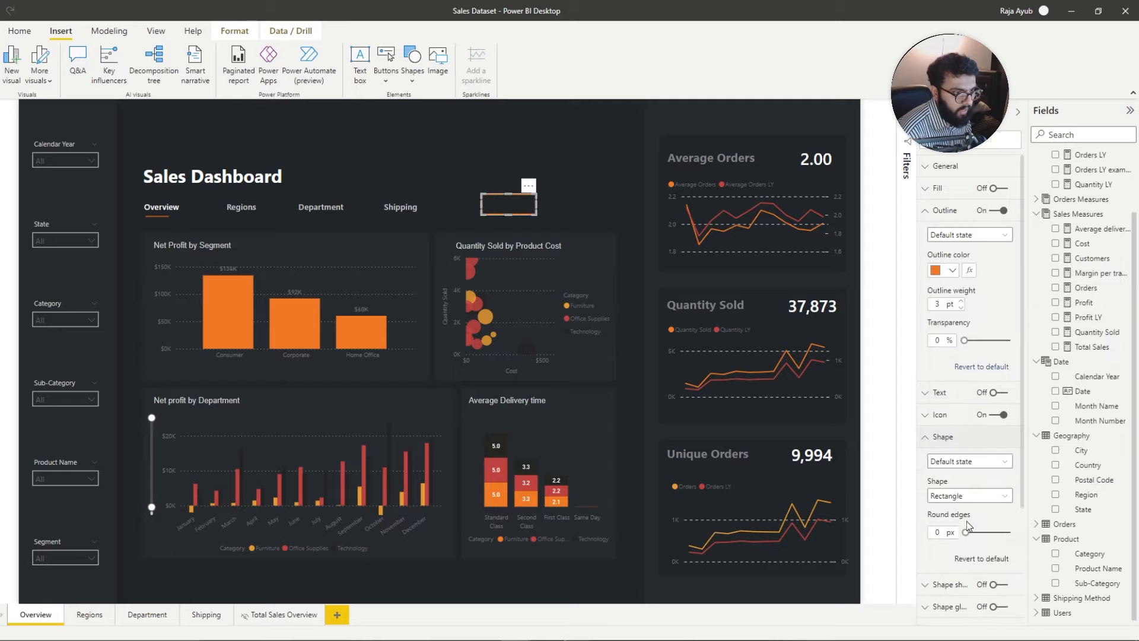
{"action": "left_click_drag", "start_coordinate": [982, 532], "coordinate": [975, 531]}
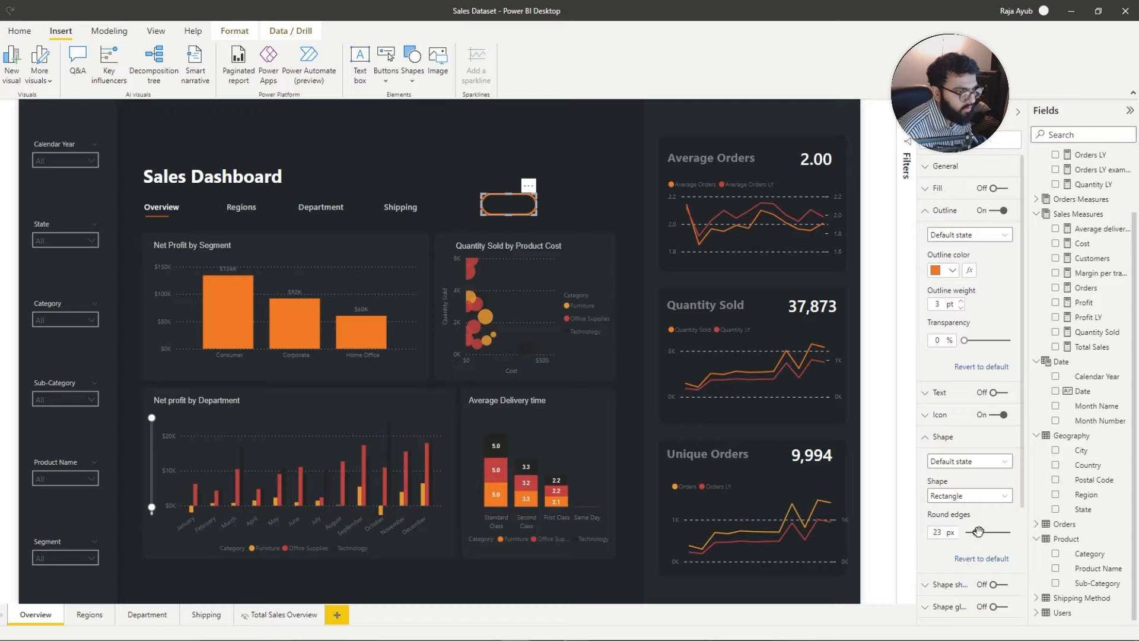
{"action": "left_click_drag", "start_coordinate": [489, 208], "coordinate": [479, 211]}
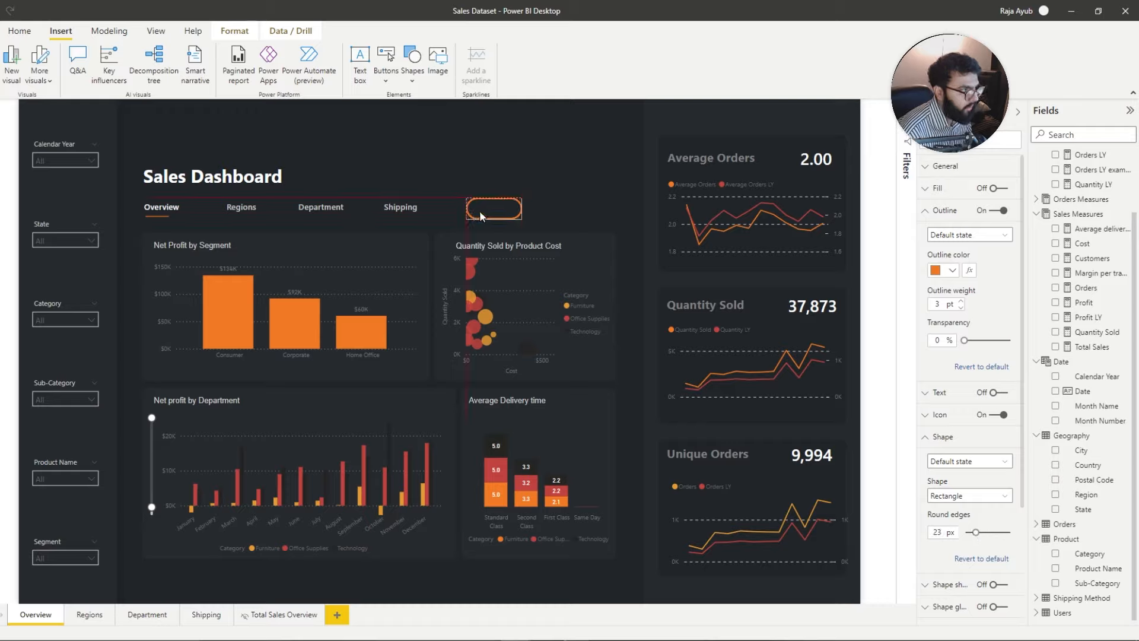
Step: Turn on the button's fill and make it orange with 0% transparency
{"action": "left_click", "coordinate": [999, 188]}
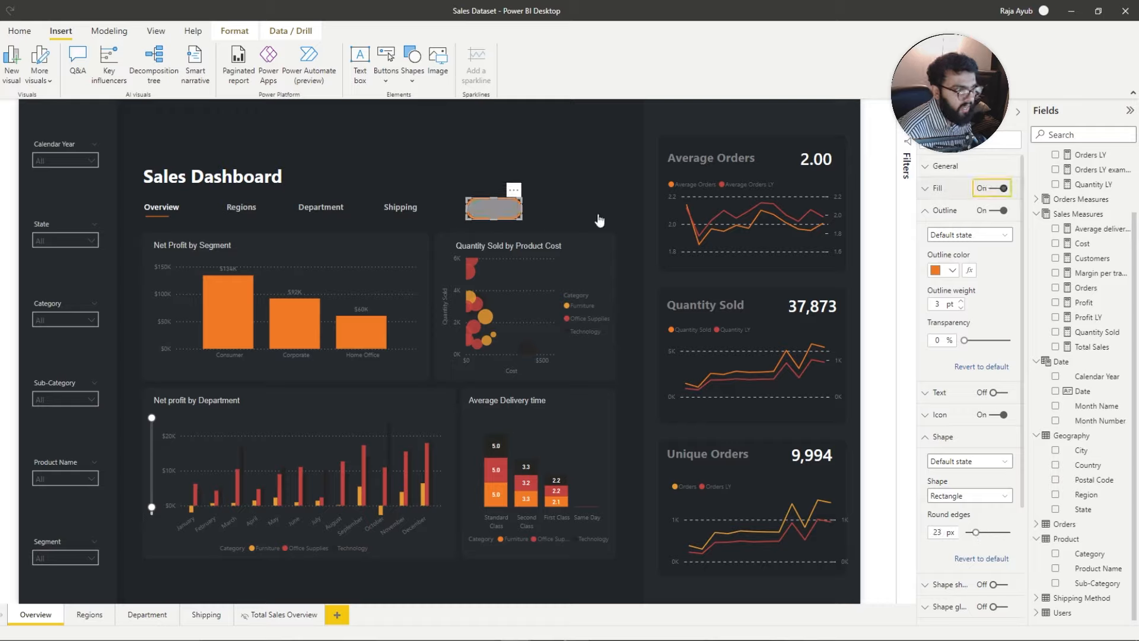
{"action": "left_click_drag", "start_coordinate": [477, 212], "coordinate": [485, 213]}
{"action": "left_click", "coordinate": [939, 190]}
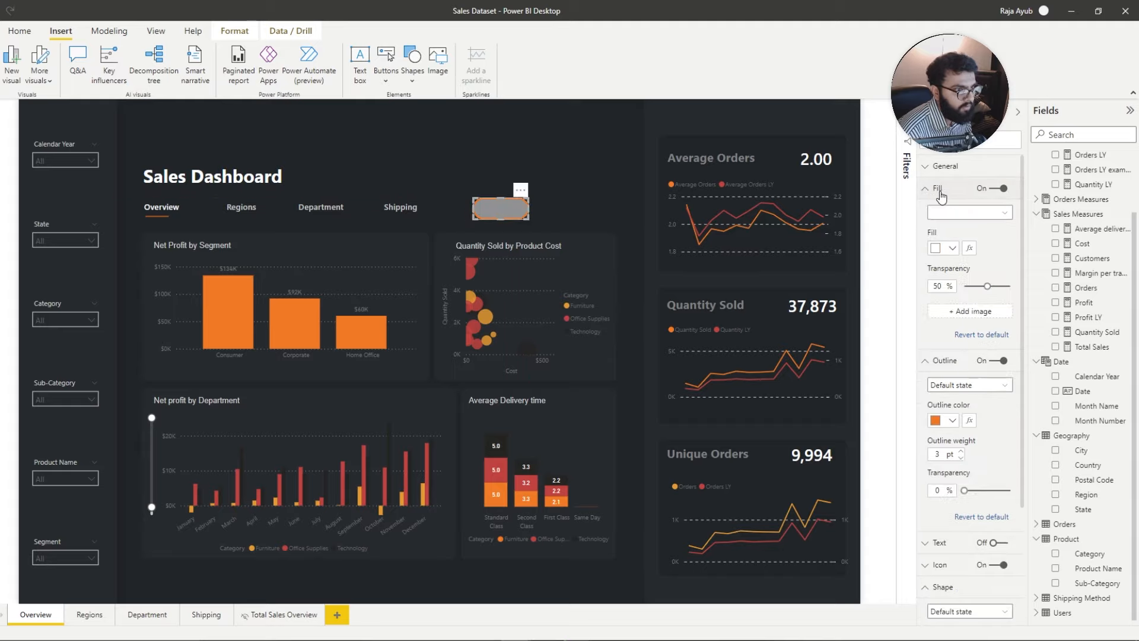
{"action": "left_click", "coordinate": [951, 249]}
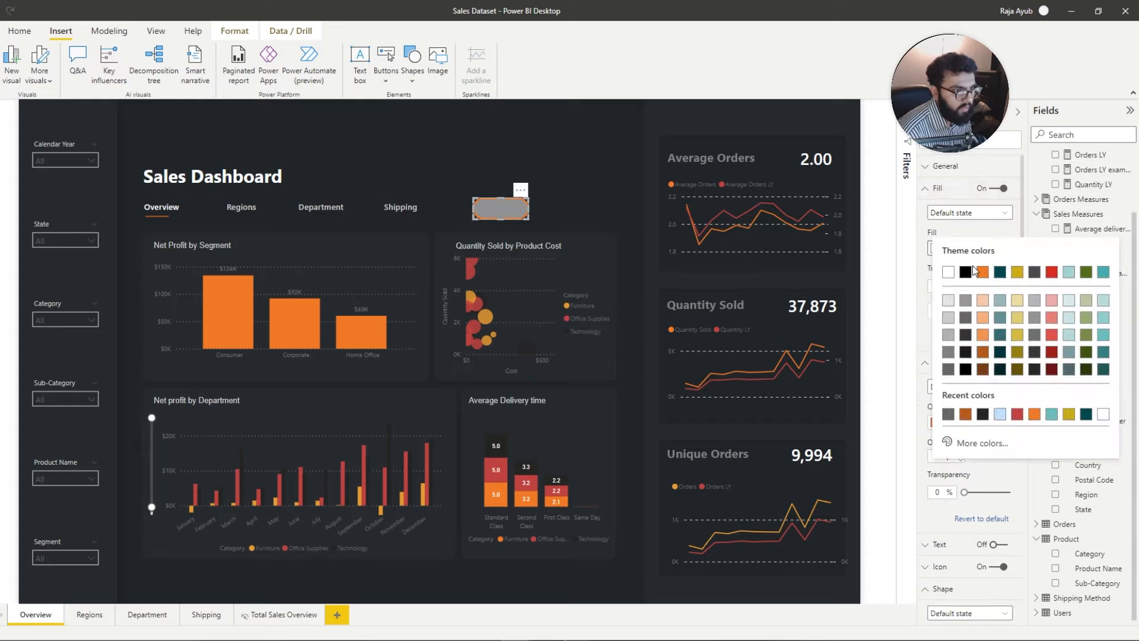
{"action": "left_click", "coordinate": [982, 272]}
{"action": "left_click_drag", "start_coordinate": [988, 287], "coordinate": [867, 282]}
{"action": "left_click", "coordinate": [936, 188]}
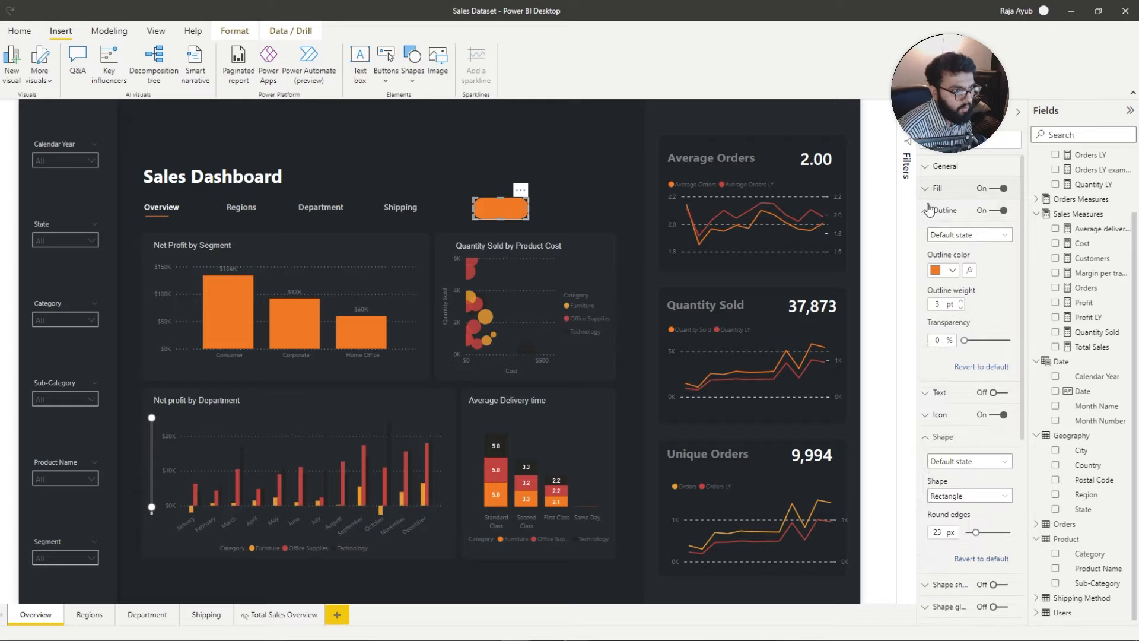
Step: Turn on the button's text, label it "Net profit" and set the font color to white
{"action": "left_click", "coordinate": [998, 393]}
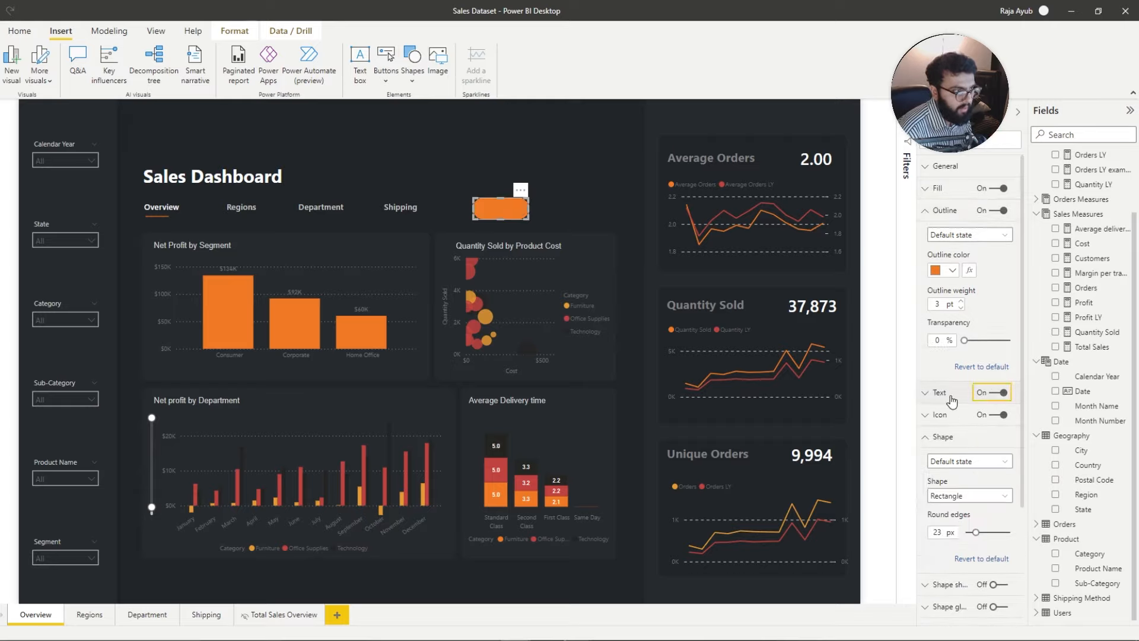
{"action": "left_click", "coordinate": [949, 394]}
{"action": "left_click", "coordinate": [957, 449]}
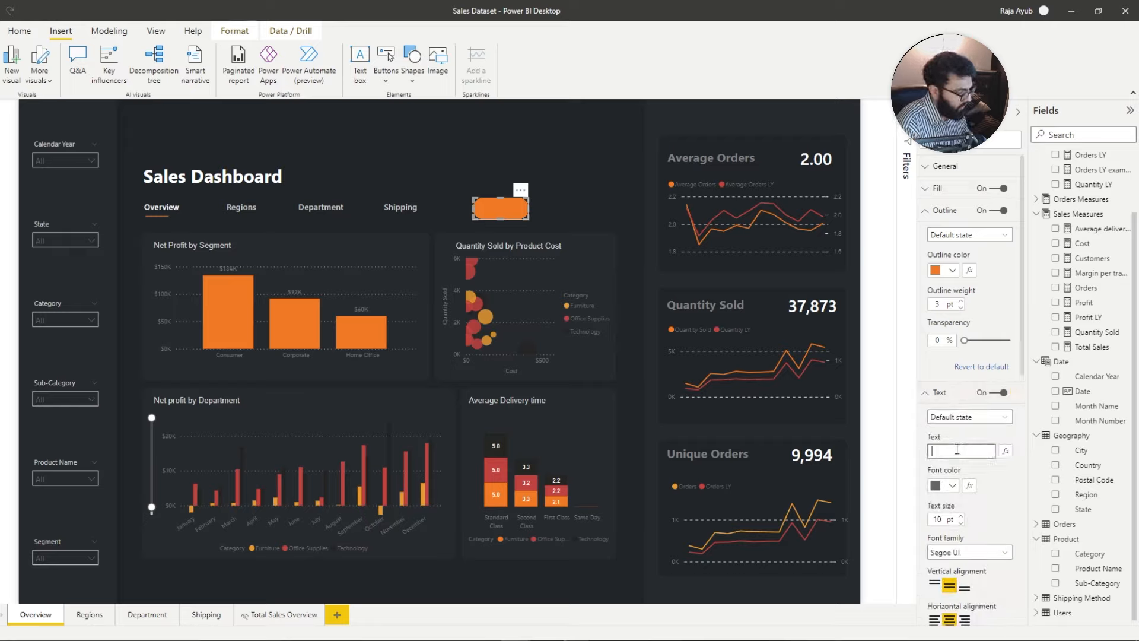
{"action": "type", "text": "Net profi"}
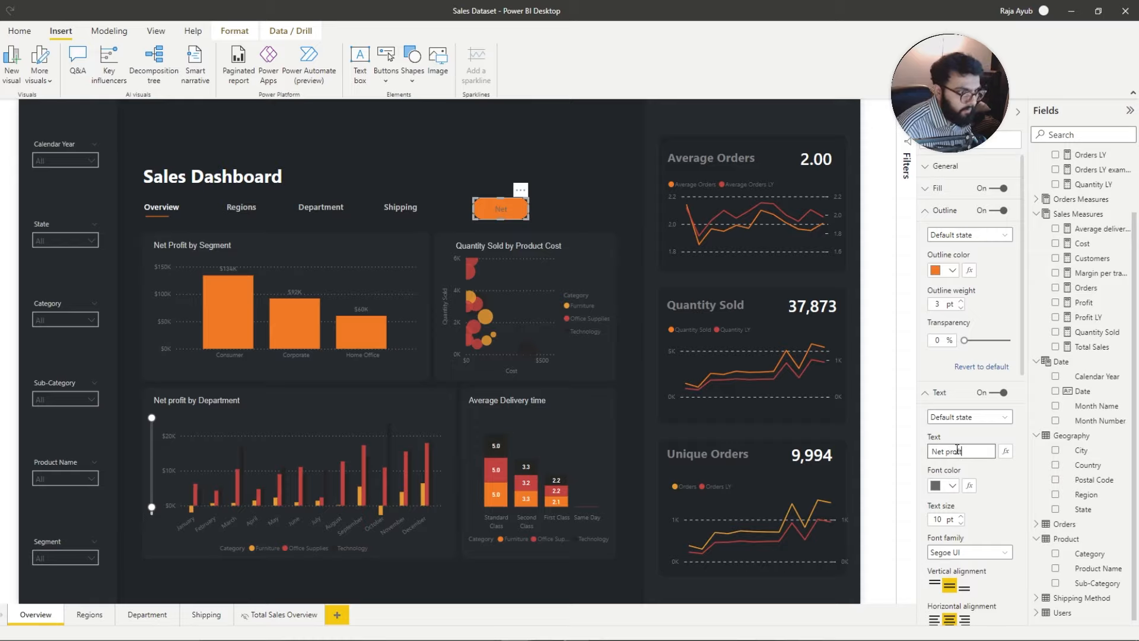
{"action": "type", "text": "t"}
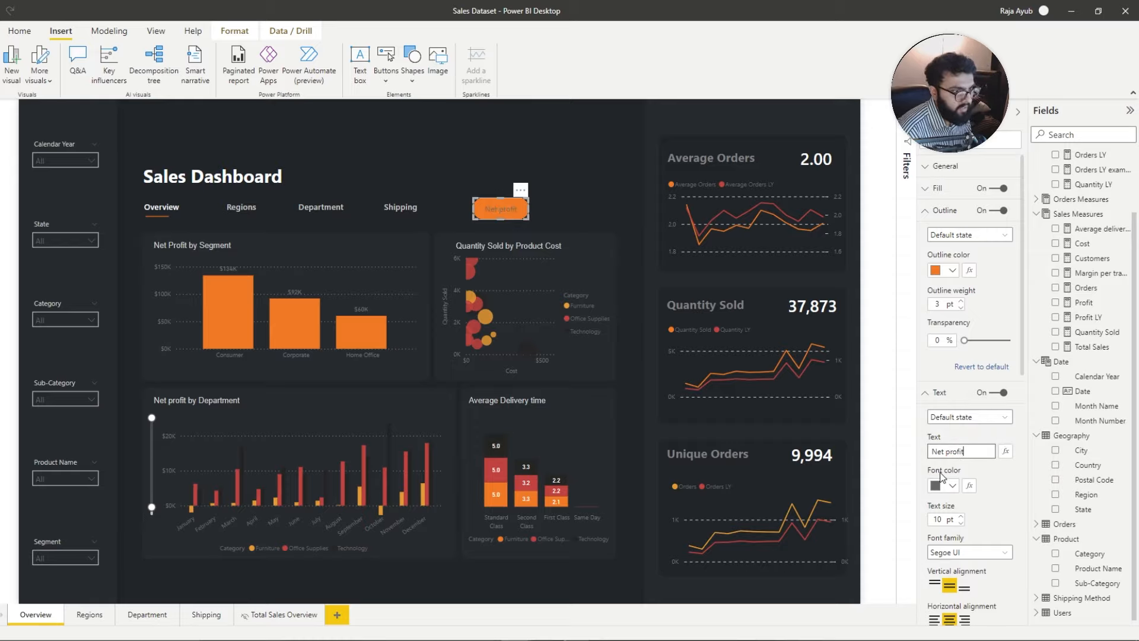
{"action": "left_click", "coordinate": [948, 487]}
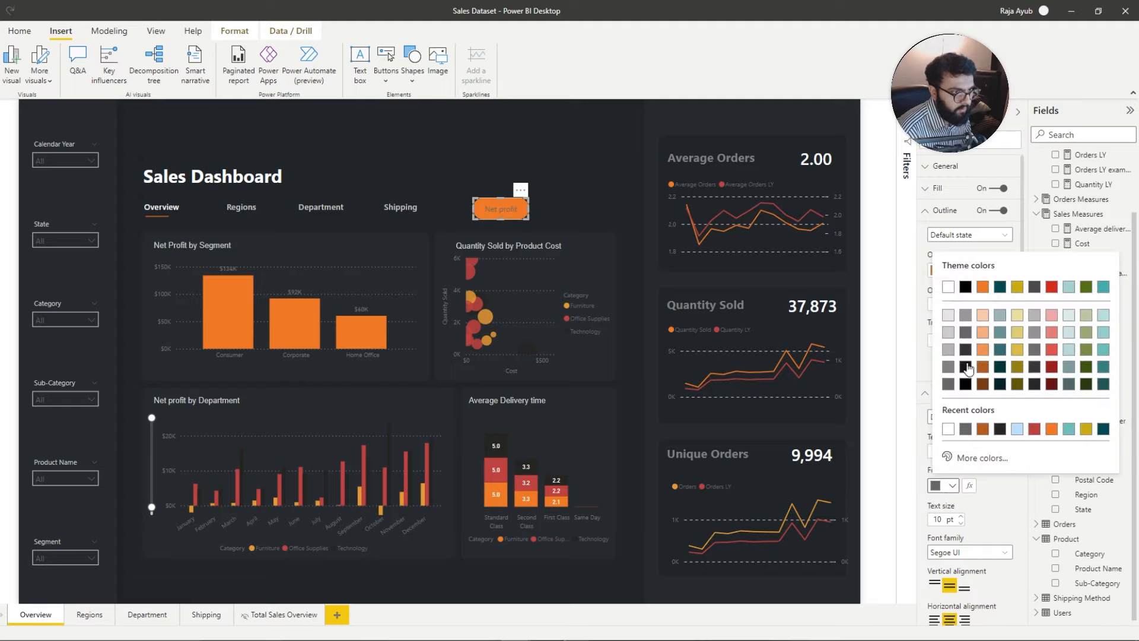
{"action": "left_click", "coordinate": [948, 287]}
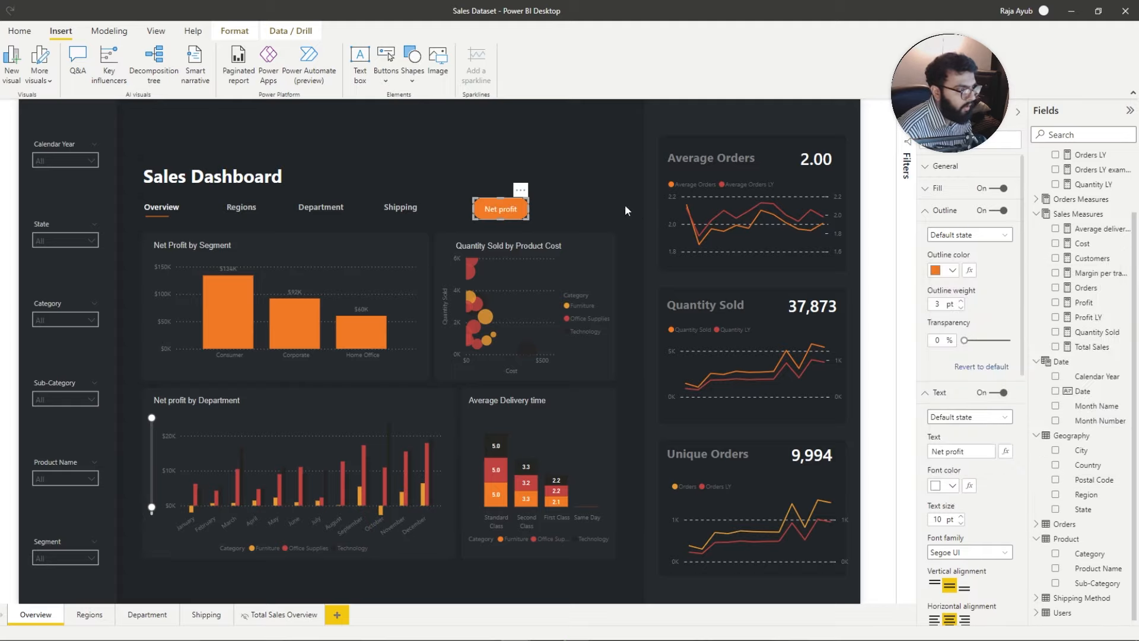
Step: Place a copy of the Net profit button beside the original and set the copy's fill transparency to 51%
{"action": "left_click", "coordinate": [568, 201]}
{"action": "left_click_drag", "start_coordinate": [519, 214], "coordinate": [574, 208]}
{"action": "key", "text": "ctrl+v"}
{"action": "left_click", "coordinate": [936, 188]}
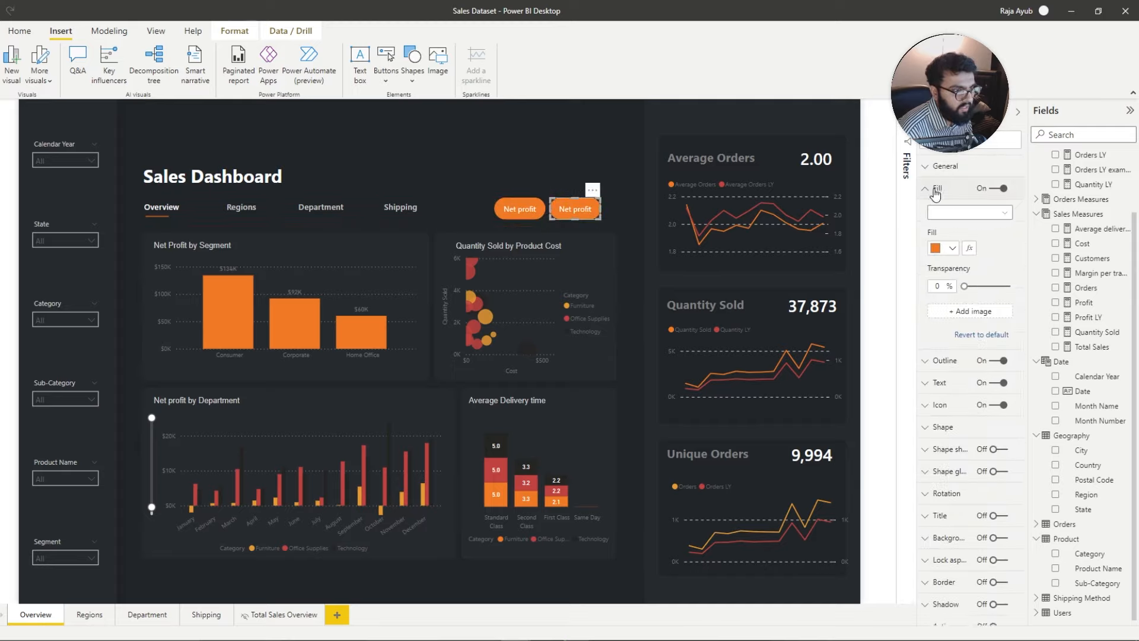
{"action": "left_click_drag", "start_coordinate": [964, 286], "coordinate": [988, 286]}
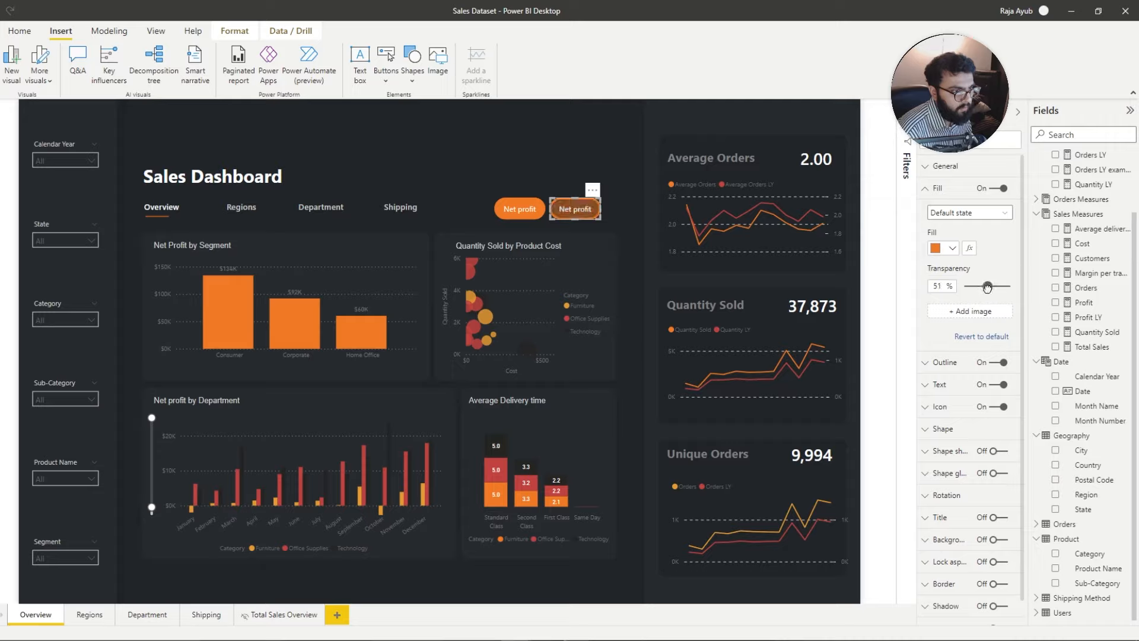
Step: Change the text of the copied, semi-transparent button to "Total Sales"
{"action": "left_click", "coordinate": [586, 228]}
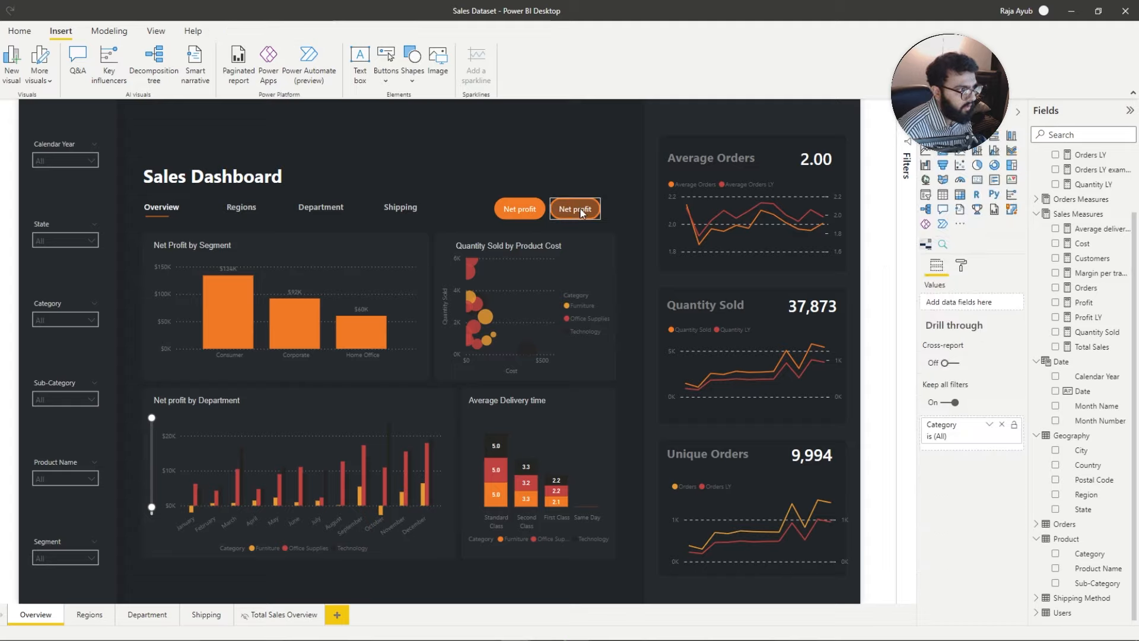
{"action": "left_click", "coordinate": [961, 266]}
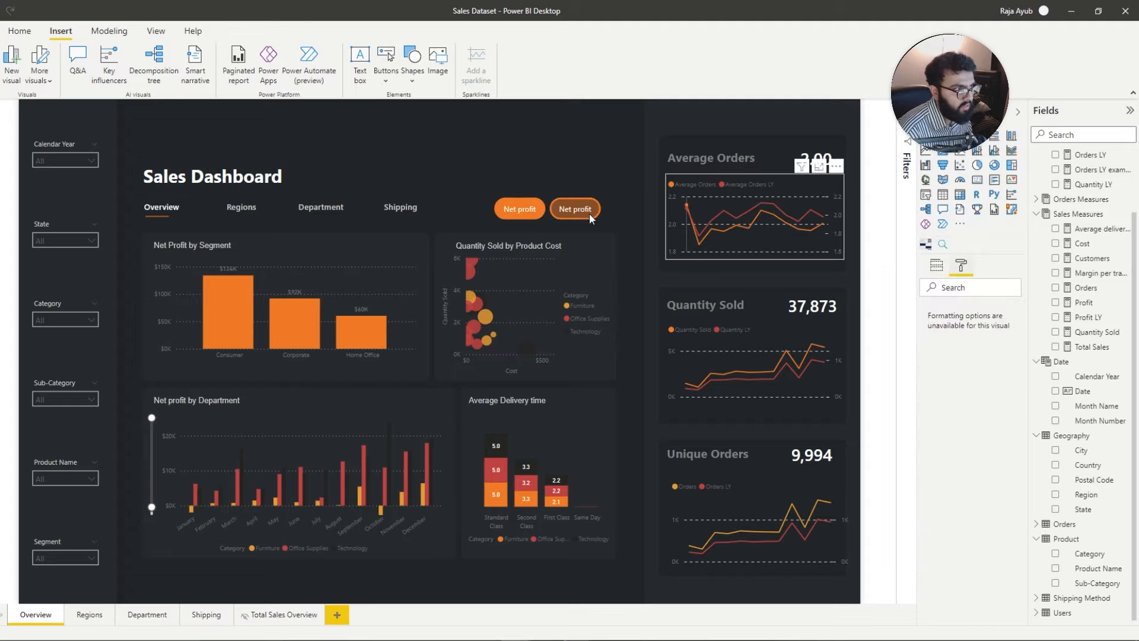
{"action": "left_click", "coordinate": [589, 213]}
{"action": "left_click", "coordinate": [942, 233]}
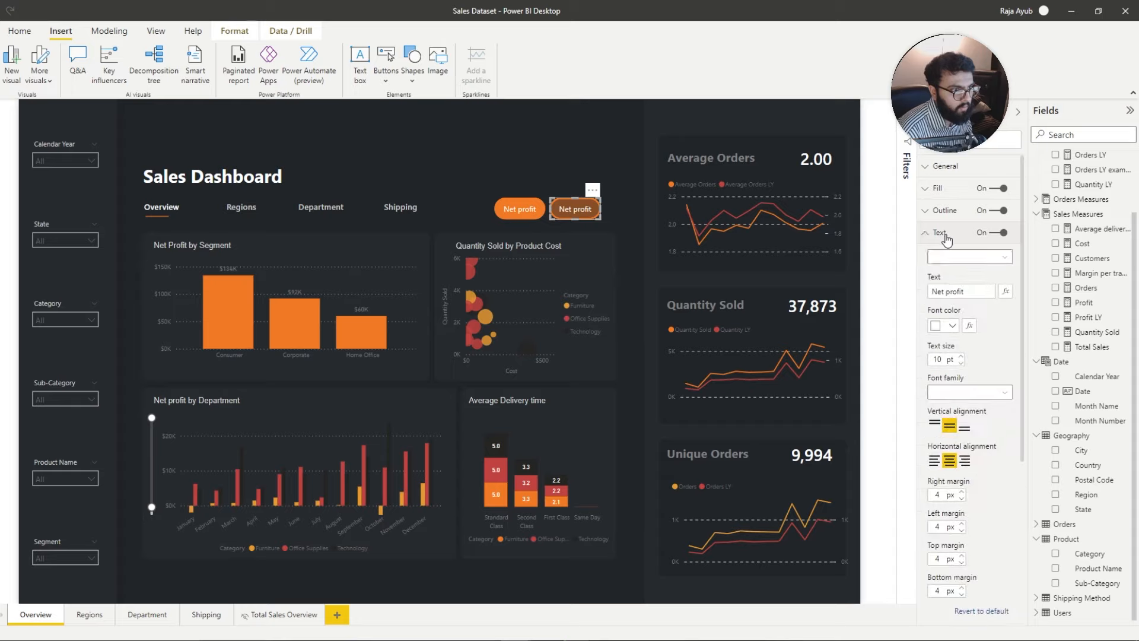
{"action": "left_click_drag", "start_coordinate": [974, 295], "coordinate": [859, 311]}
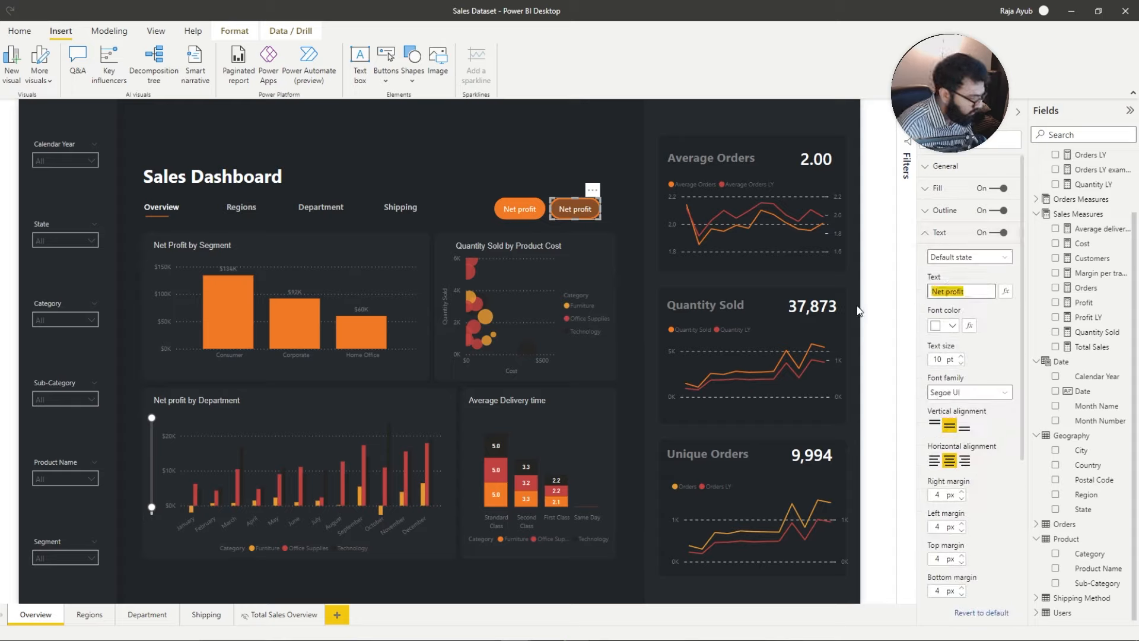
{"action": "type", "text": "Total Sales"}
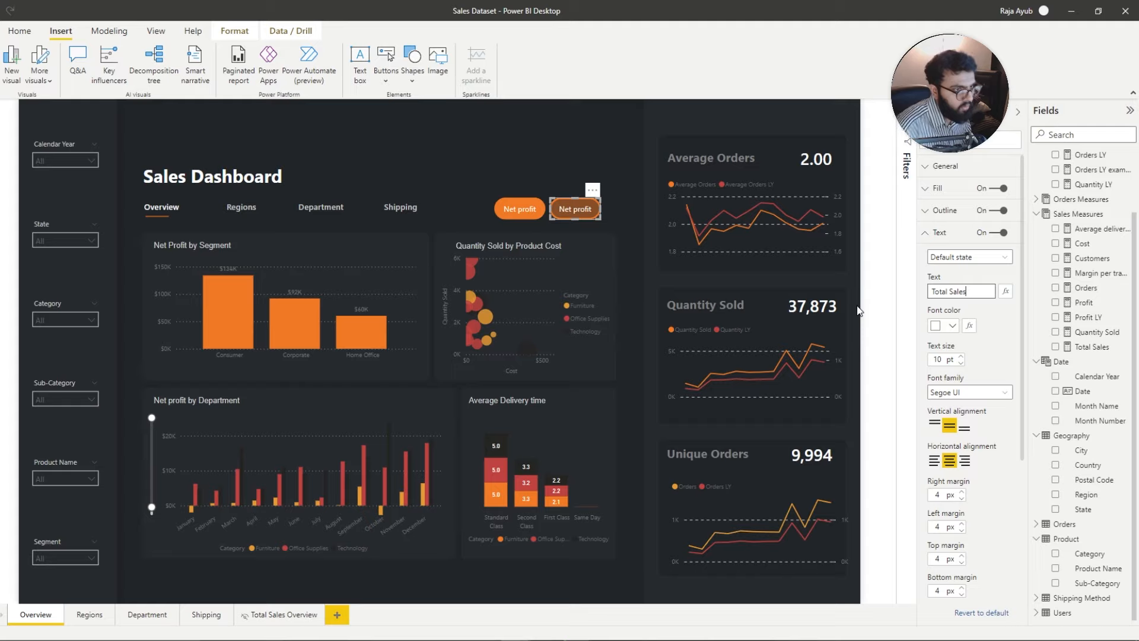
{"action": "left_click", "coordinate": [473, 138]}
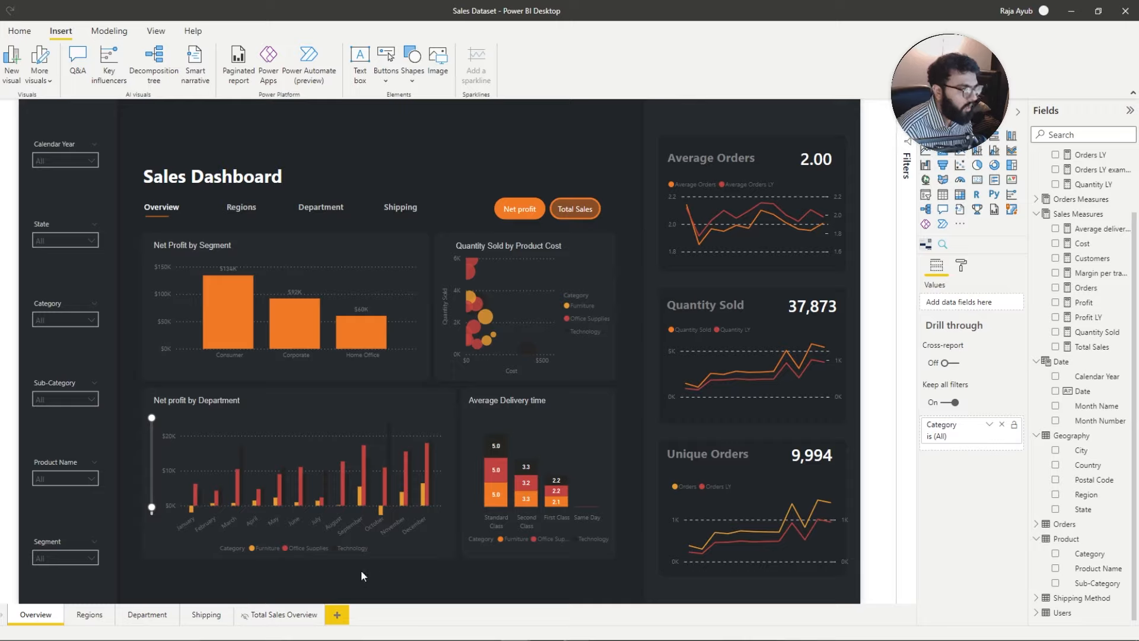
Step: Duplicate the Overview page and hide the duplicate page
{"action": "right_click", "coordinate": [35, 616]}
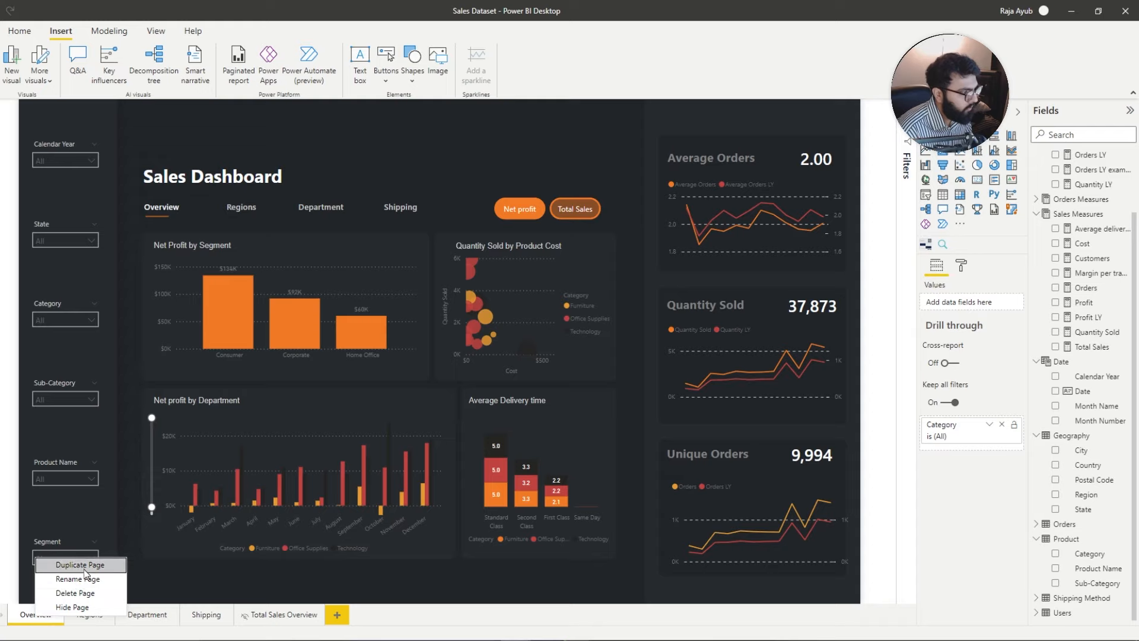
{"action": "left_click", "coordinate": [83, 569]}
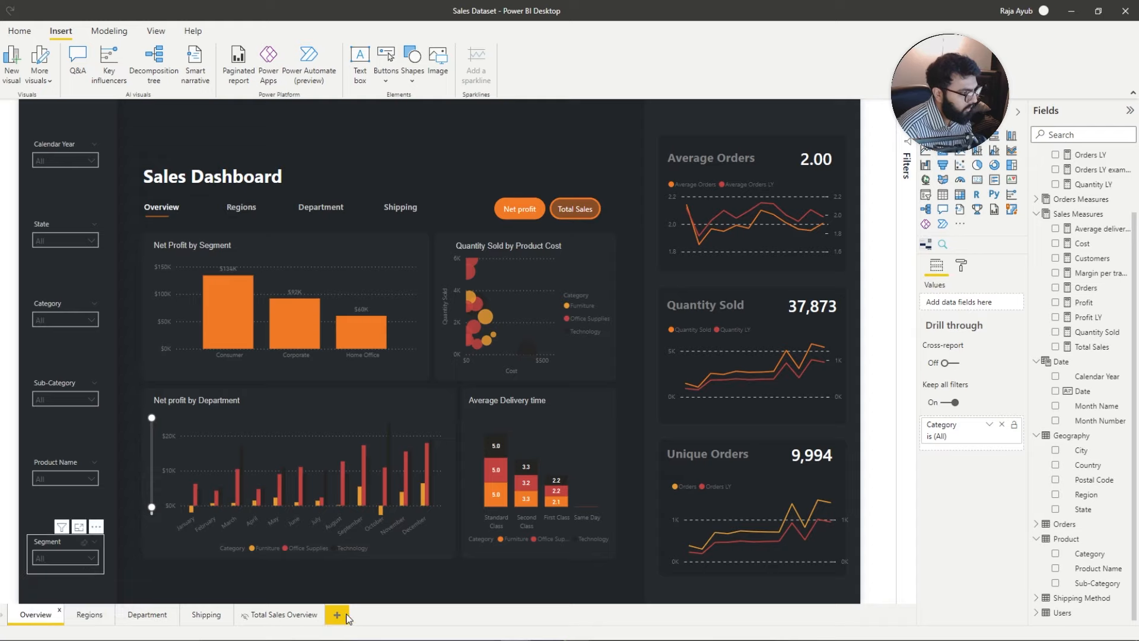
{"action": "right_click", "coordinate": [375, 611]}
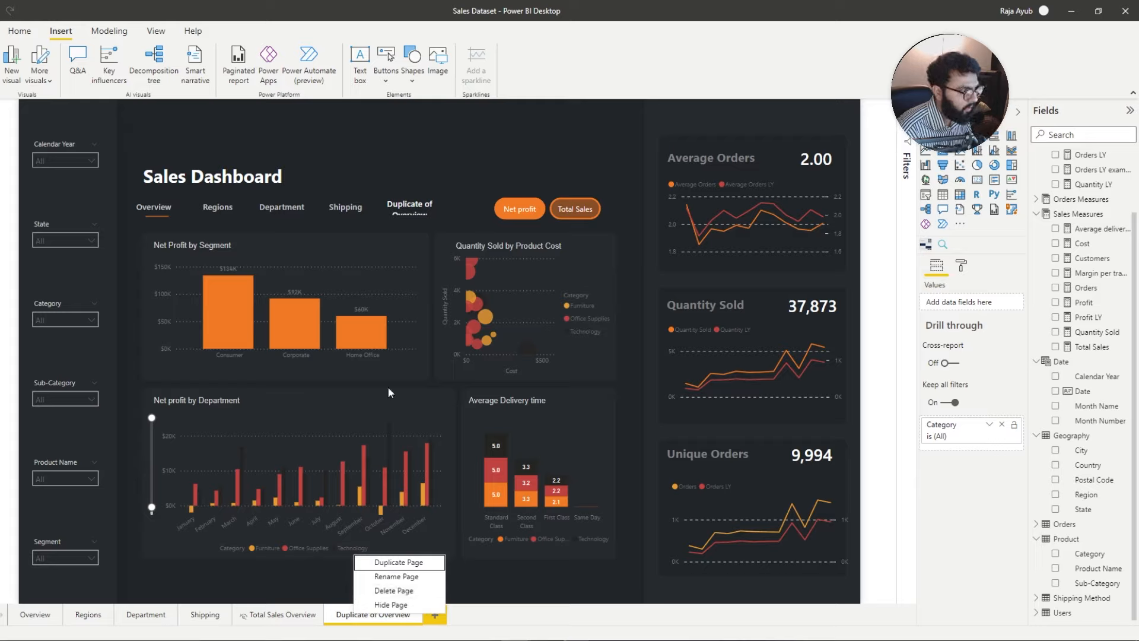
{"action": "left_click", "coordinate": [391, 605]}
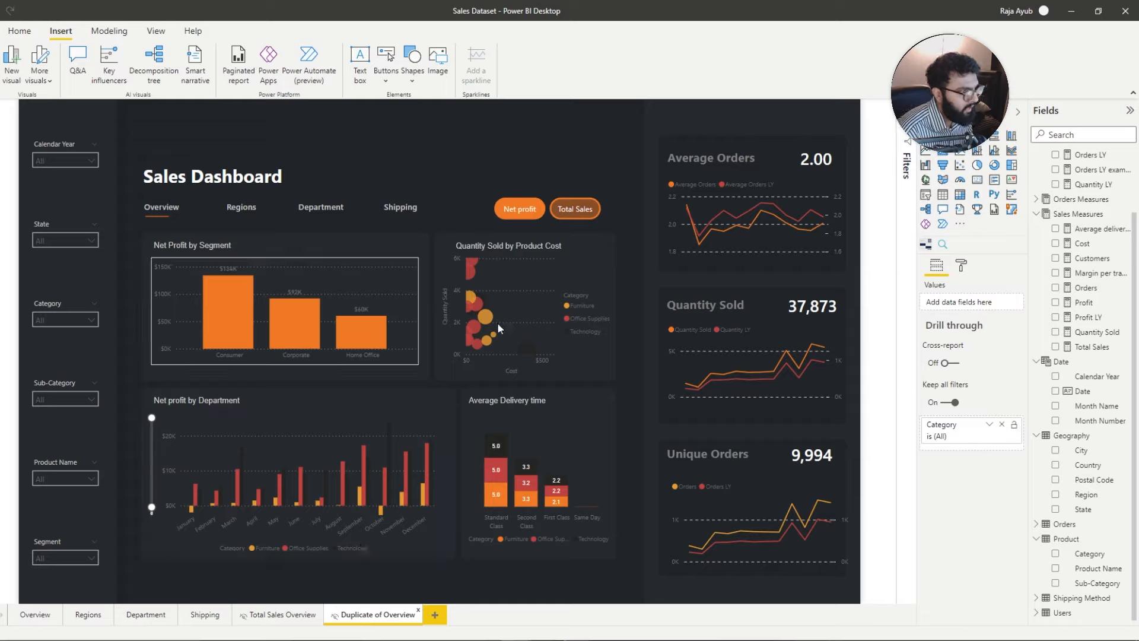
Step: Replace the Net profit value with Total Sales in the duplicate page's segment column chart, and select its Consumer column
{"action": "left_click", "coordinate": [224, 270]}
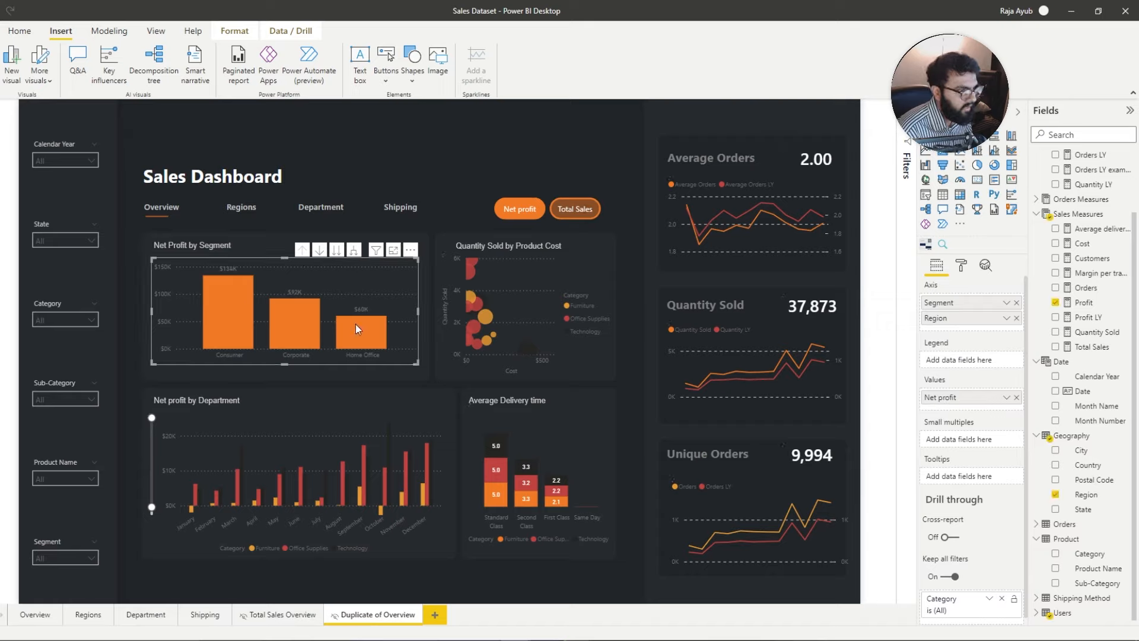
{"action": "left_click", "coordinate": [372, 321]}
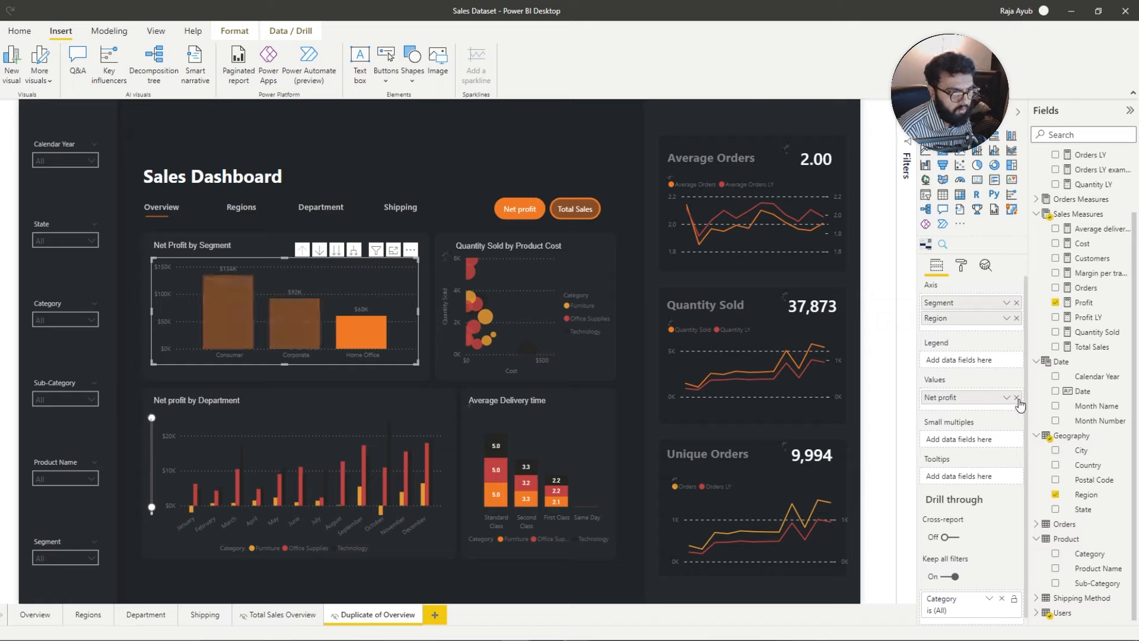
{"action": "left_click", "coordinate": [1017, 398]}
{"action": "left_click", "coordinate": [1055, 347]}
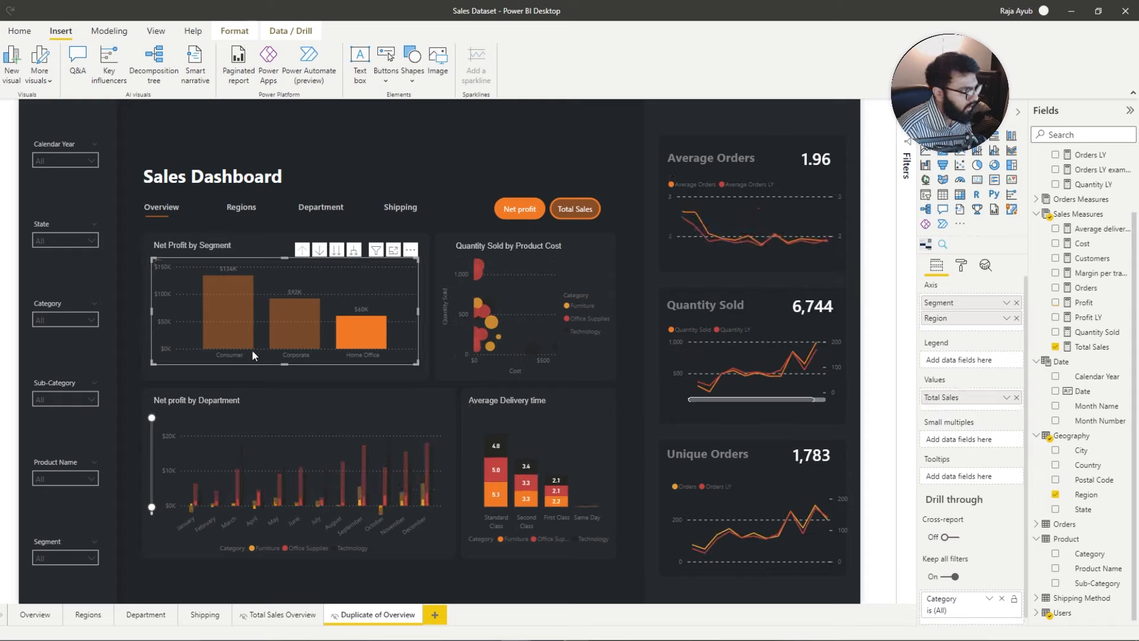
{"action": "left_click", "coordinate": [226, 312]}
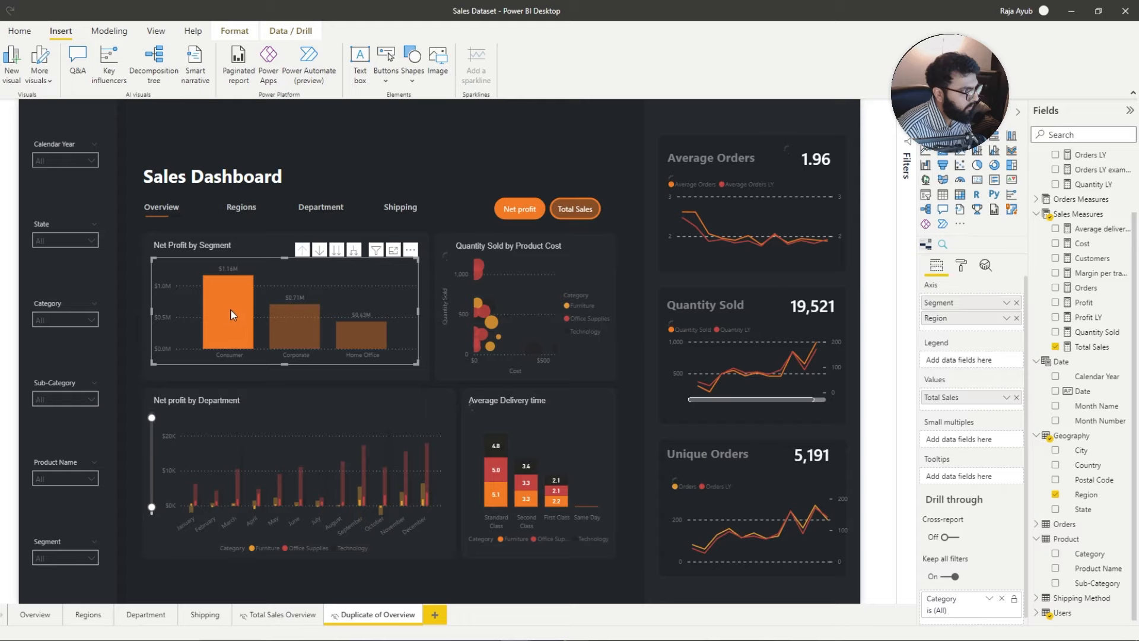
Step: Clear the Consumer column selection and change the segment chart's title to "Total Sales by Segment"
{"action": "left_click", "coordinate": [231, 314]}
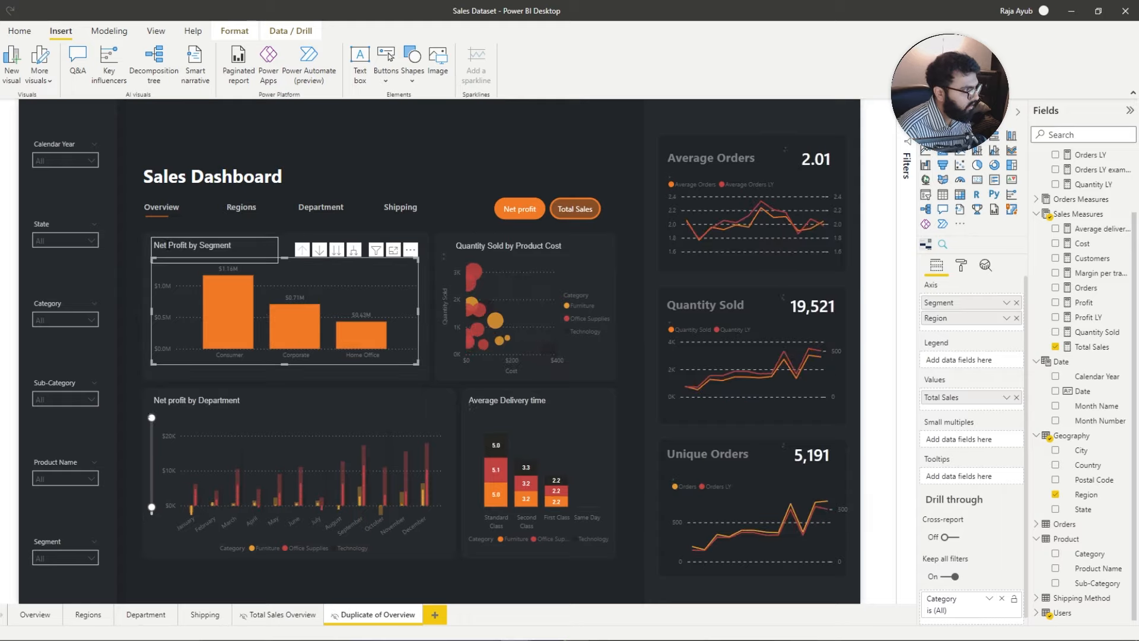
{"action": "left_click", "coordinate": [174, 255]}
{"action": "key", "text": "BackSpace"}
{"action": "key", "text": "BackSpace"}
{"action": "key", "text": "BackSpace"}
{"action": "key", "text": "BackSpace"}
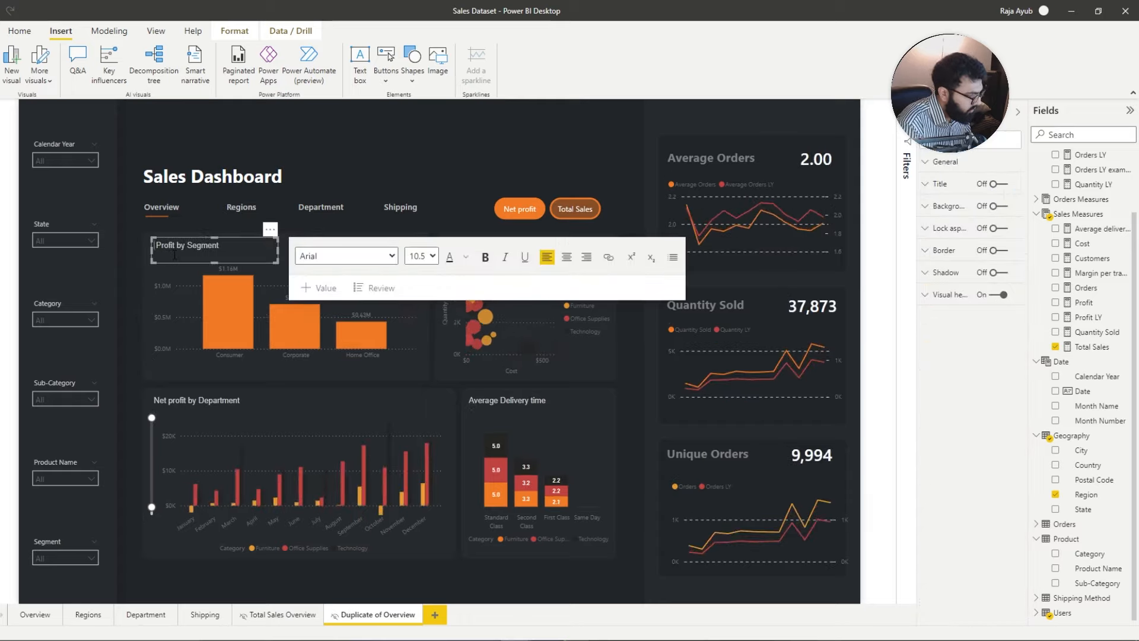
{"action": "type", "text": "Total"}
{"action": "key", "text": "Right"}
{"action": "key", "text": "Right"}
{"action": "key", "text": "Right"}
{"action": "key", "text": "BackSpace"}
{"action": "key", "text": "BackSpace"}
{"action": "key", "text": "BackSpace"}
{"action": "key", "text": "BackSpace"}
{"action": "key", "text": "BackSpace"}
{"action": "key", "text": "BackSpace"}
{"action": "type", "text": "Sales"}
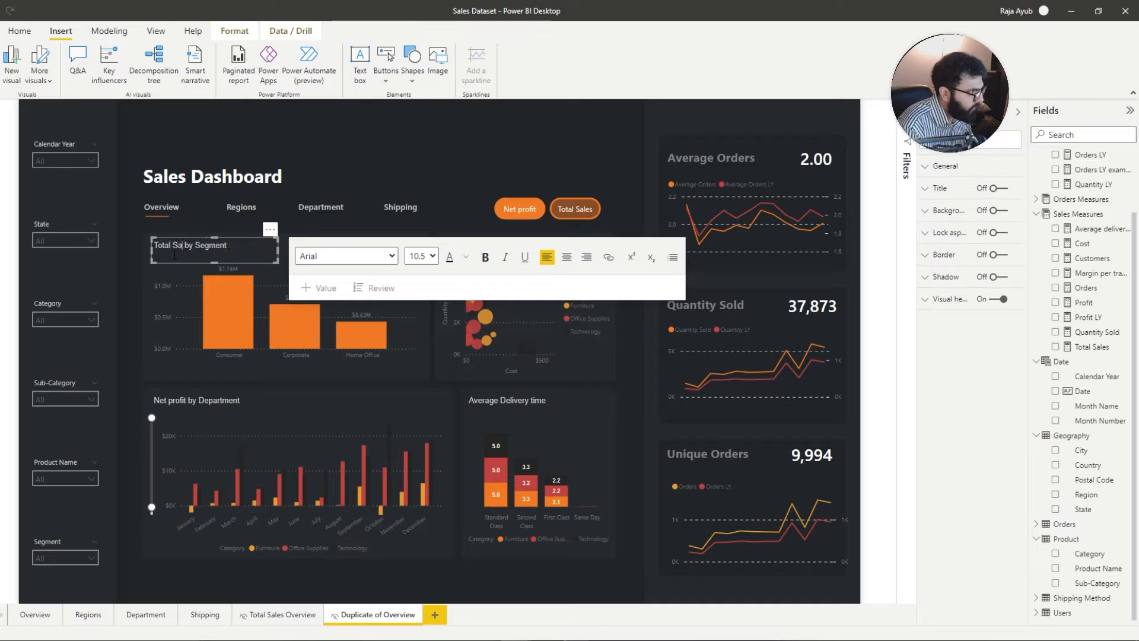
{"action": "left_click", "coordinate": [472, 147]}
Step: On the duplicate page, make the Total Sales button's fill fully opaque and set the Net profit button's fill transparency to 51%
{"action": "left_click", "coordinate": [582, 211]}
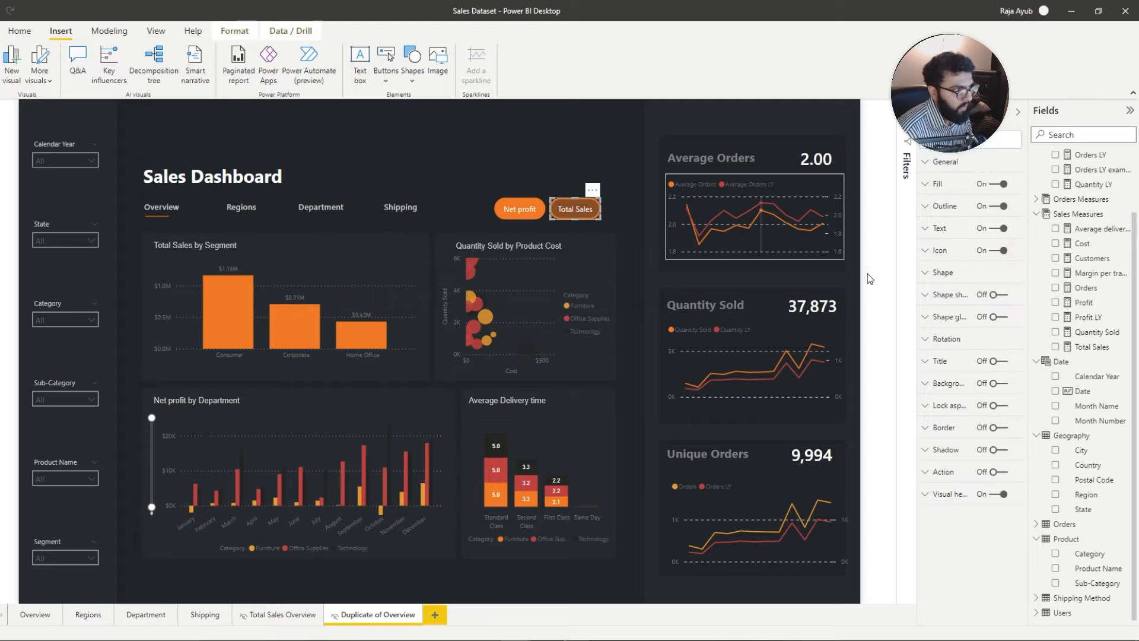
{"action": "left_click", "coordinate": [936, 192]}
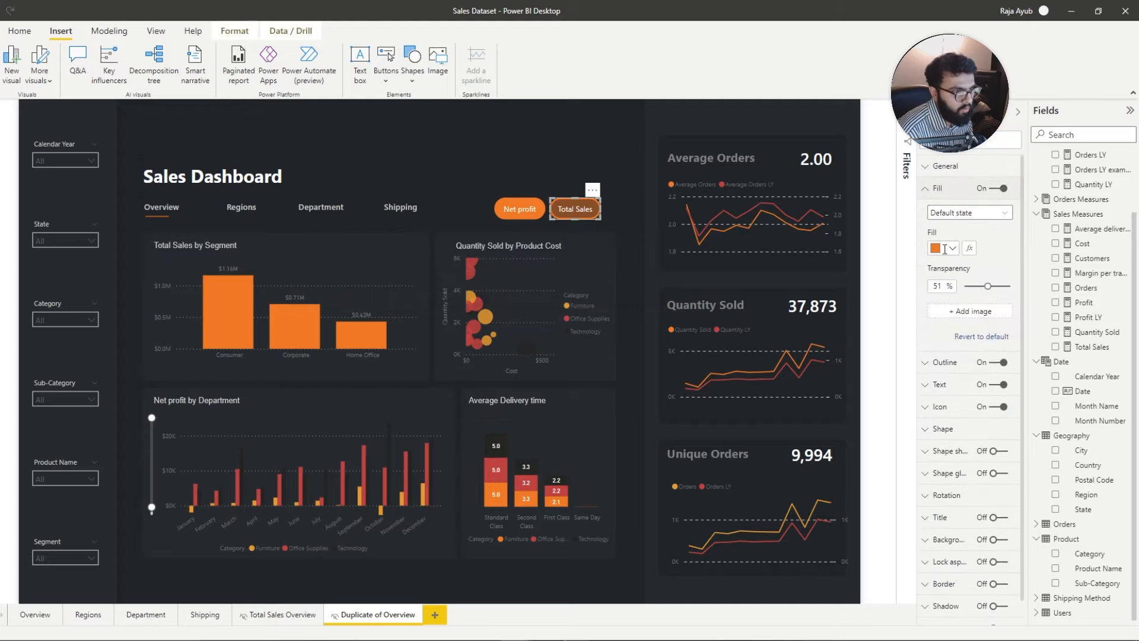
{"action": "left_click", "coordinate": [942, 250]}
{"action": "left_click", "coordinate": [982, 271]}
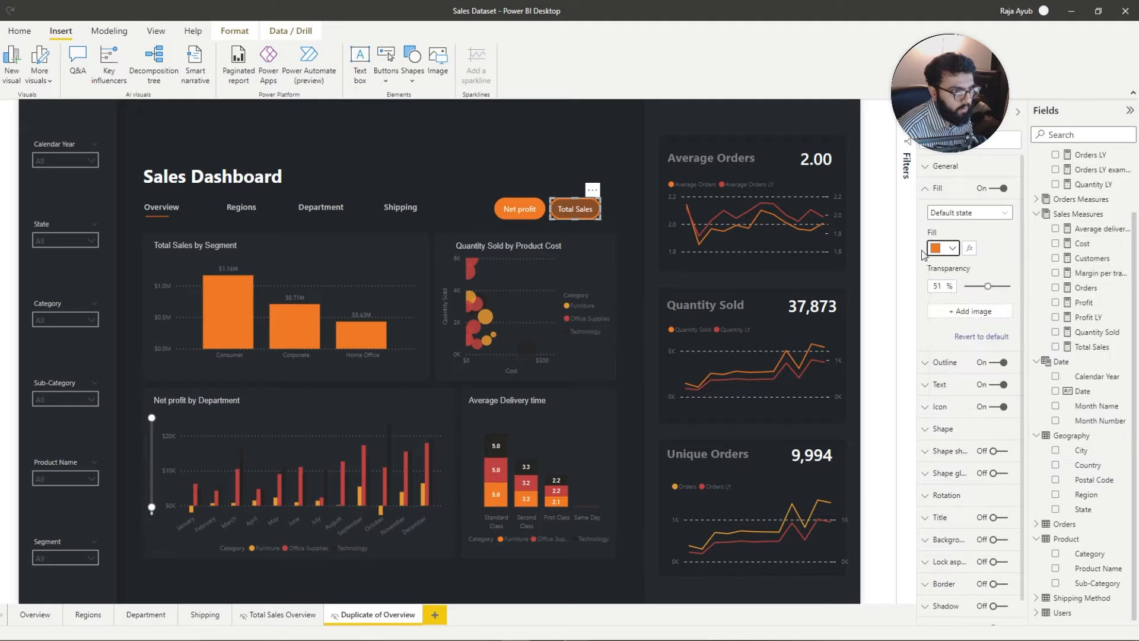
{"action": "left_click", "coordinate": [520, 219]}
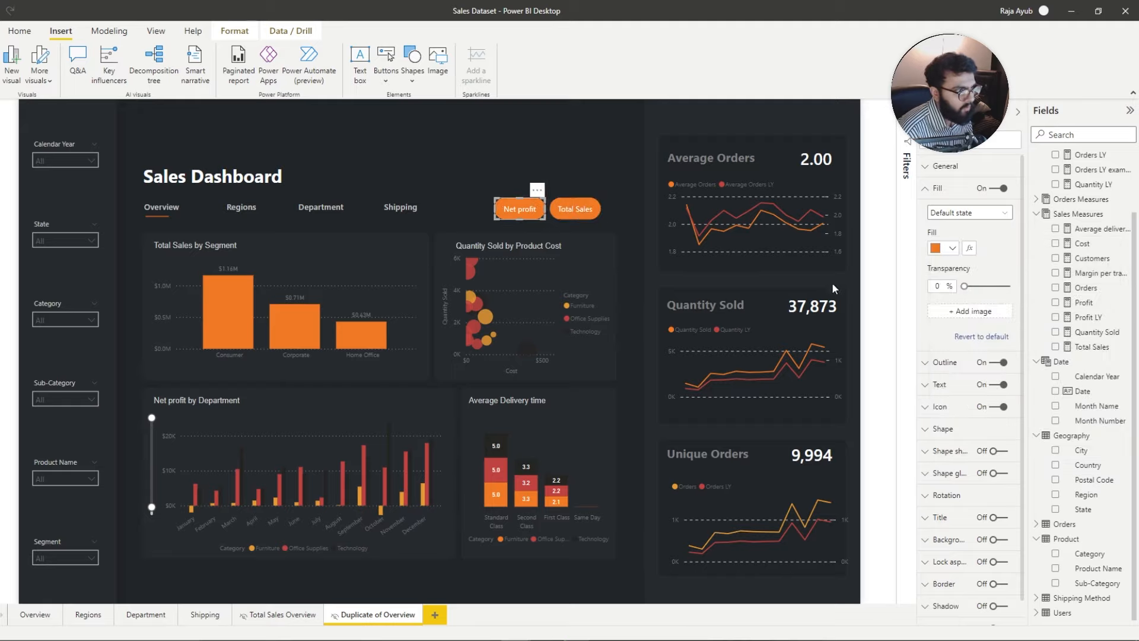
{"action": "left_click_drag", "start_coordinate": [971, 289], "coordinate": [987, 285]}
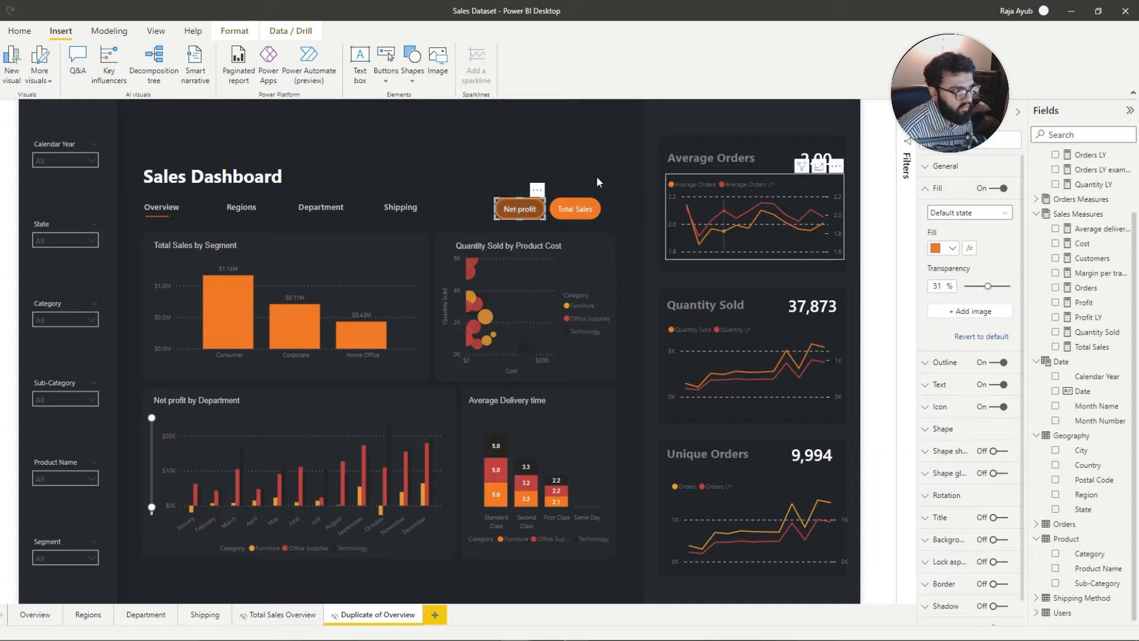
{"action": "left_click", "coordinate": [585, 163]}
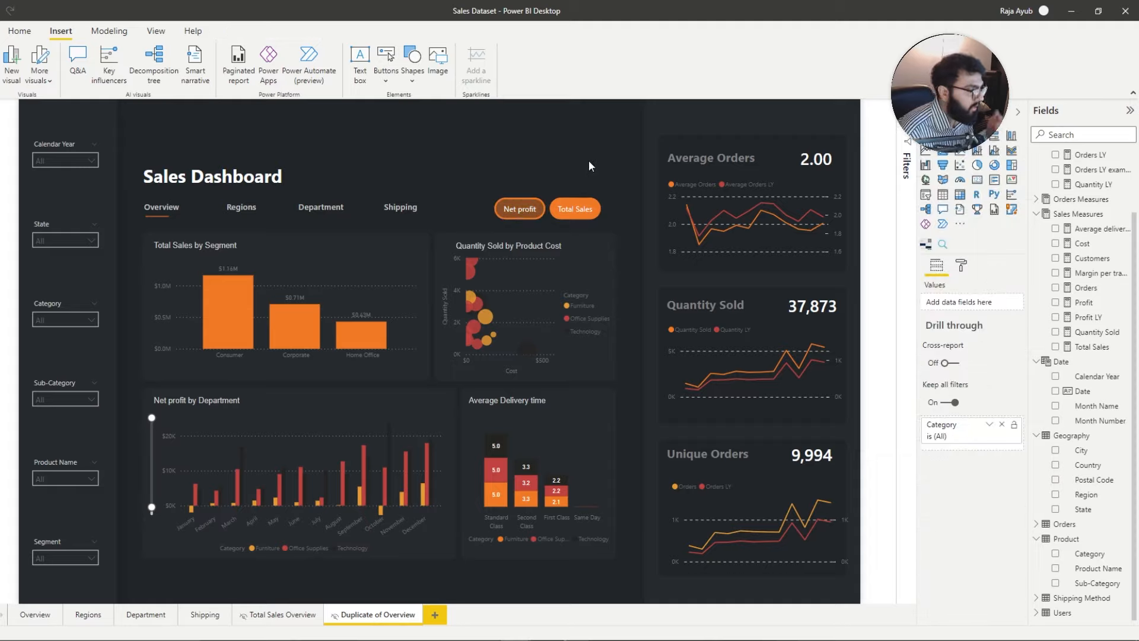
Step: Enable the Net profit button's action as Page navigation with Total Sales Overview as the destination
{"action": "left_click", "coordinate": [528, 217]}
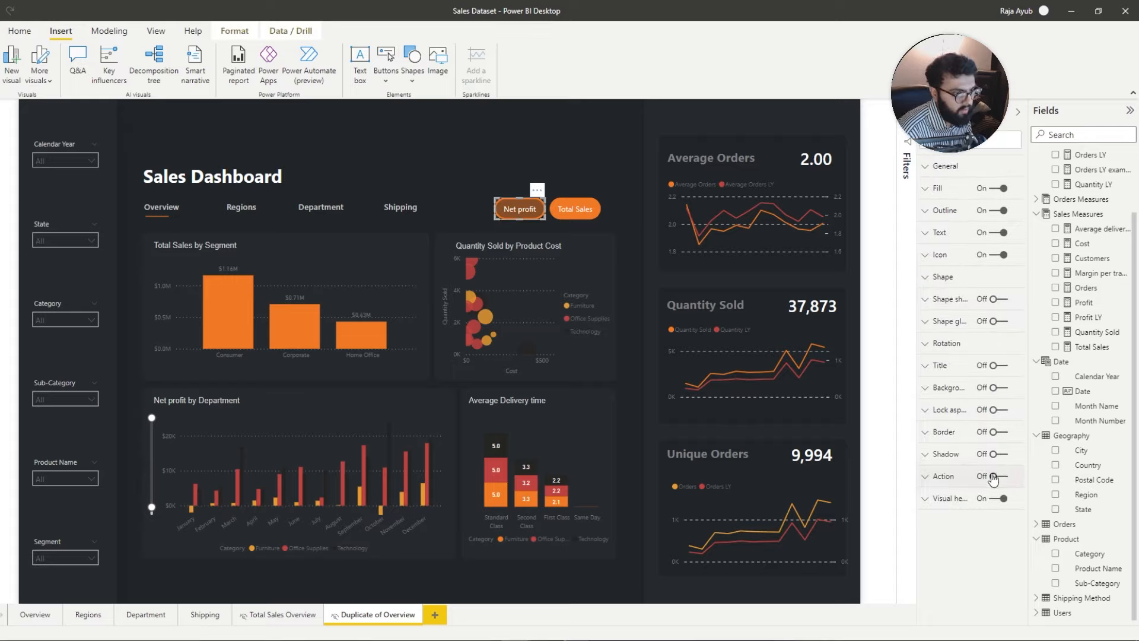
{"action": "left_click", "coordinate": [998, 476]}
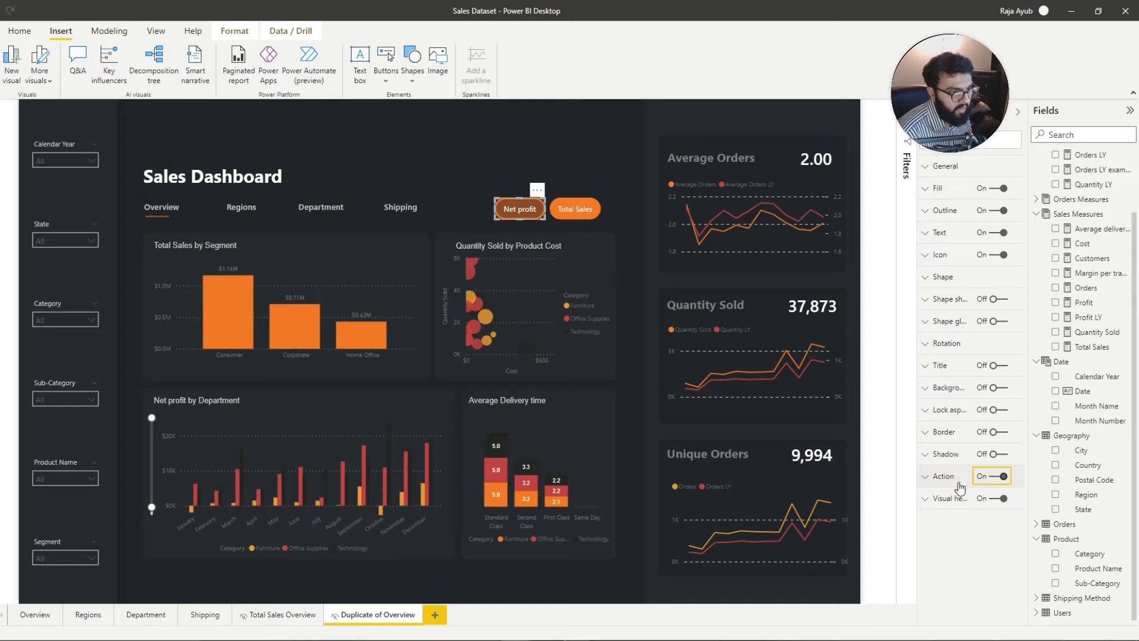
{"action": "left_click", "coordinate": [937, 478]}
{"action": "left_click", "coordinate": [966, 486]}
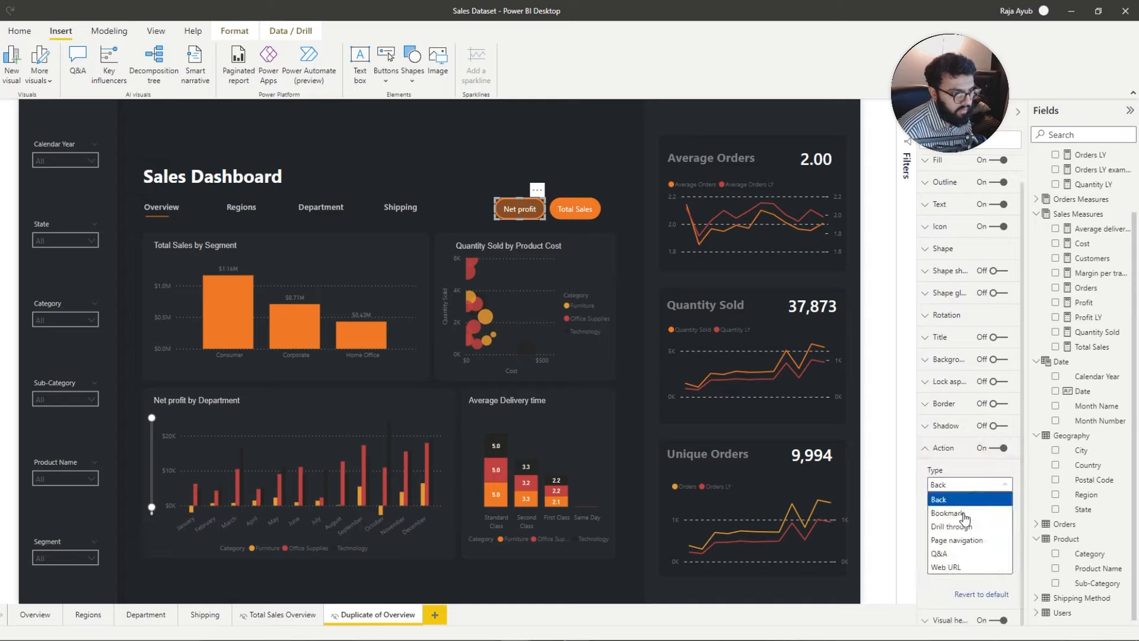
{"action": "left_click", "coordinate": [963, 539]}
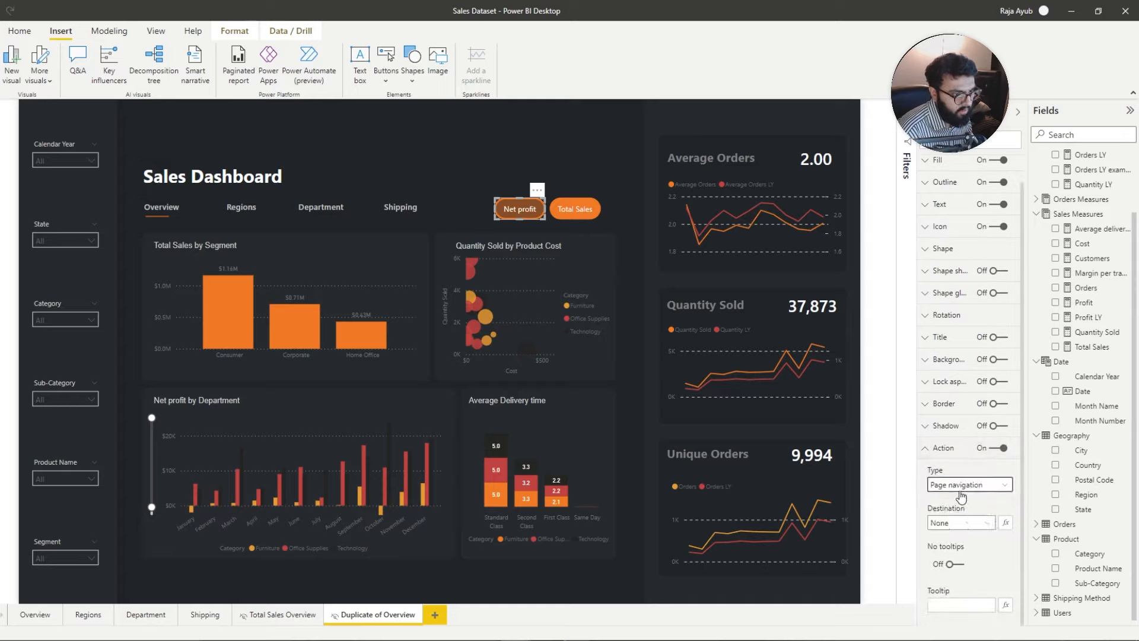
{"action": "left_click", "coordinate": [954, 524]}
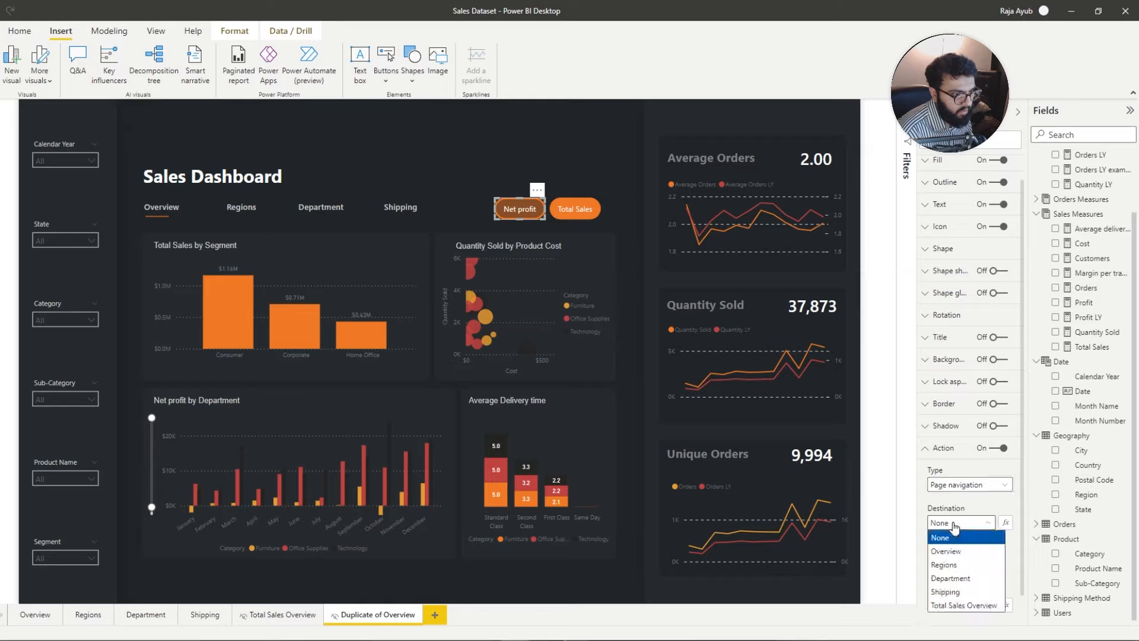
{"action": "left_click", "coordinate": [955, 604]}
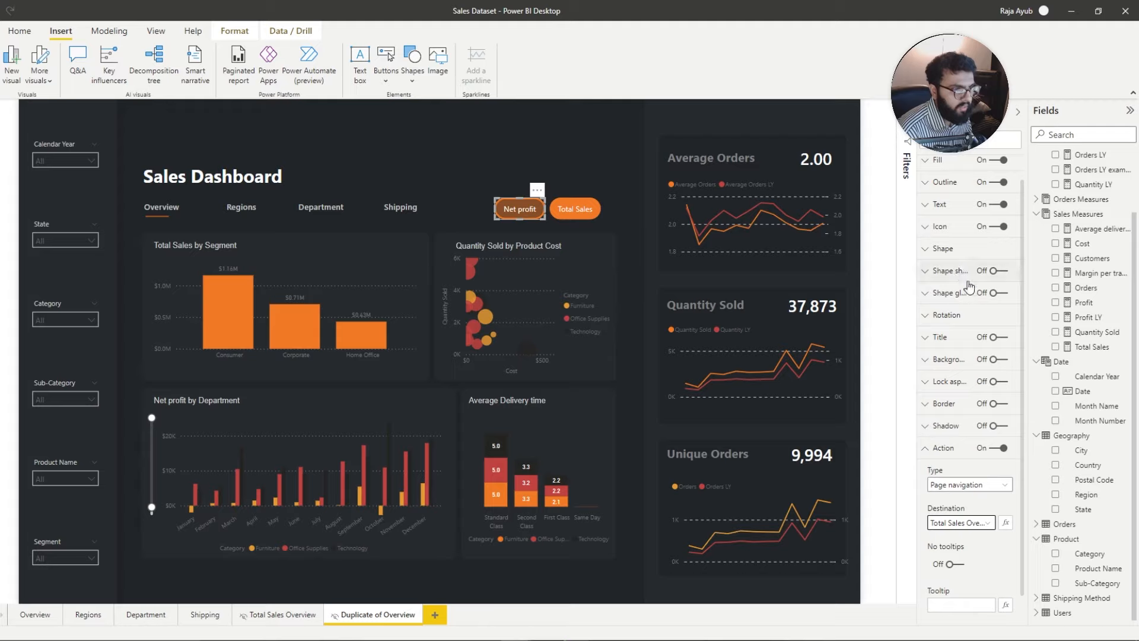
Step: Make the Net profit button's fill opaque for the On hover state and follow the button's link to its destination page
{"action": "scroll", "coordinate": [967, 285], "scroll_direction": "up", "scroll_amount": 1}
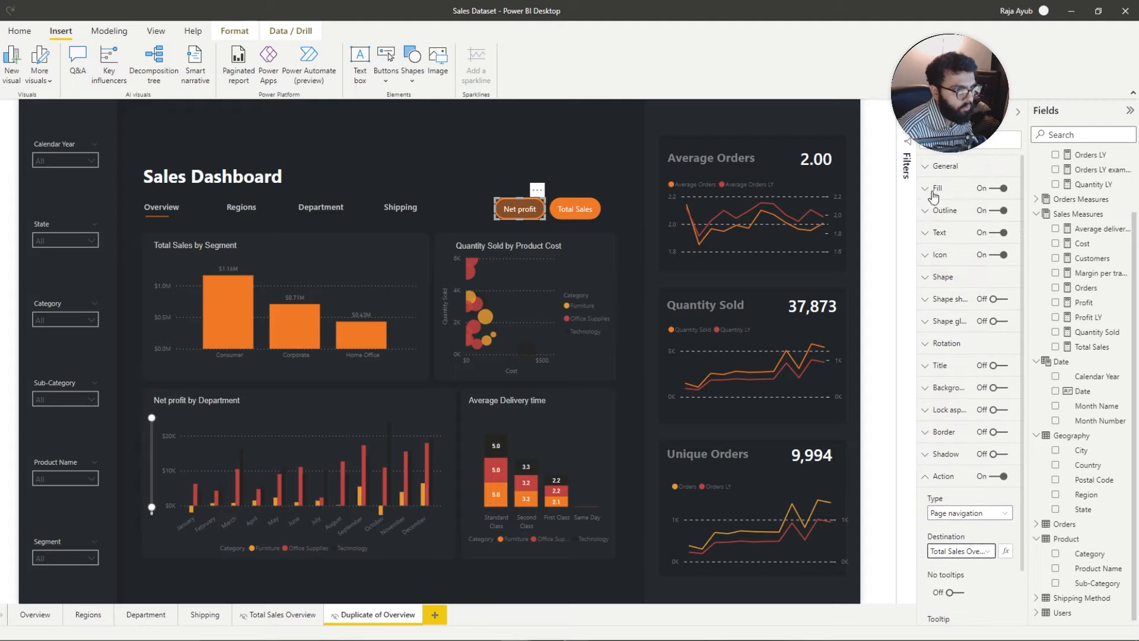
{"action": "left_click", "coordinate": [933, 188]}
{"action": "left_click", "coordinate": [949, 213]}
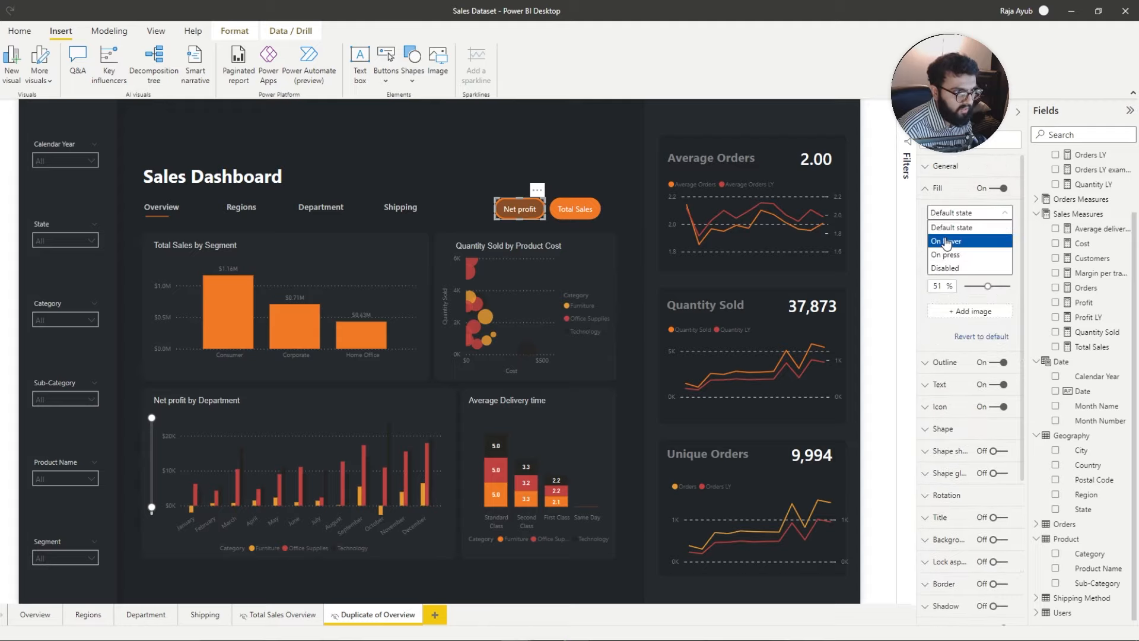
{"action": "left_click", "coordinate": [944, 232]}
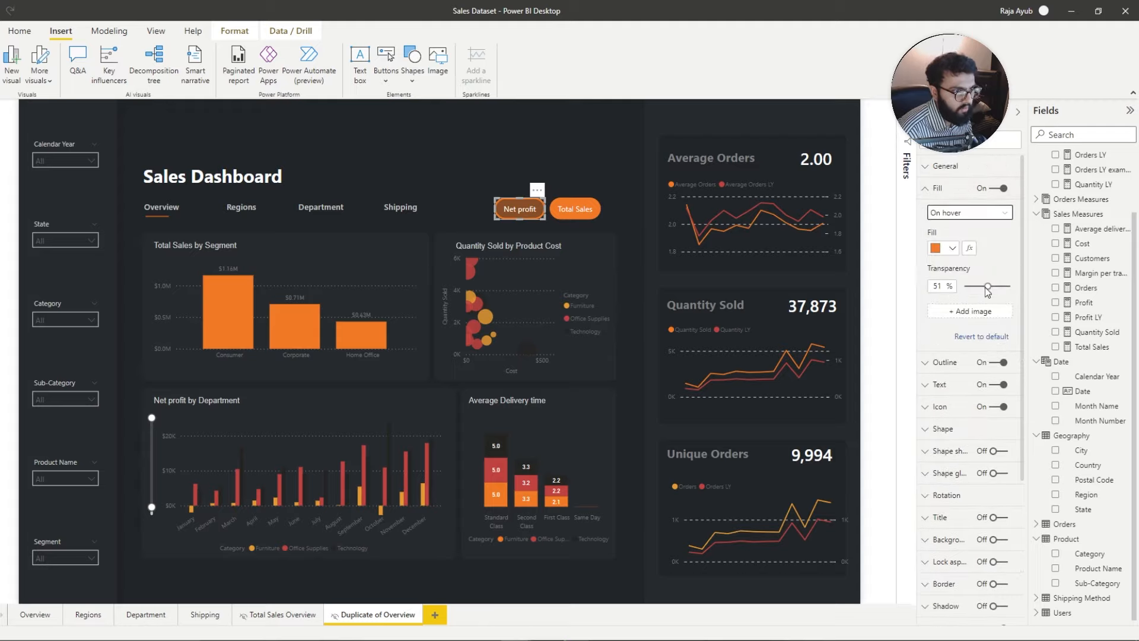
{"action": "left_click", "coordinate": [570, 188]}
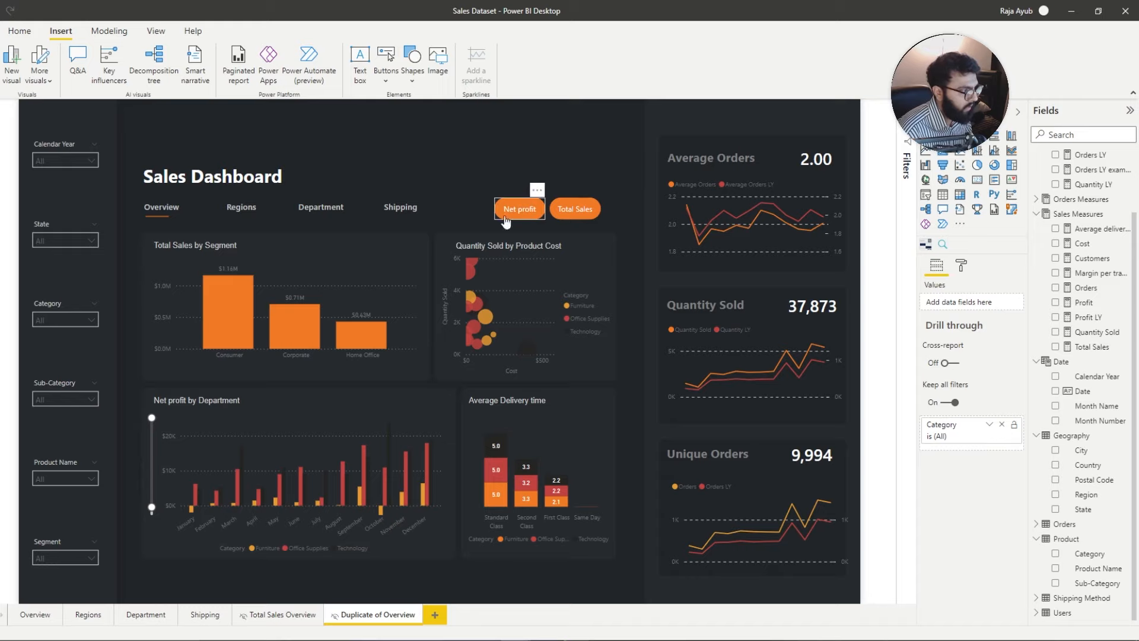
{"action": "left_click", "coordinate": [527, 210], "text": "ctrl"}
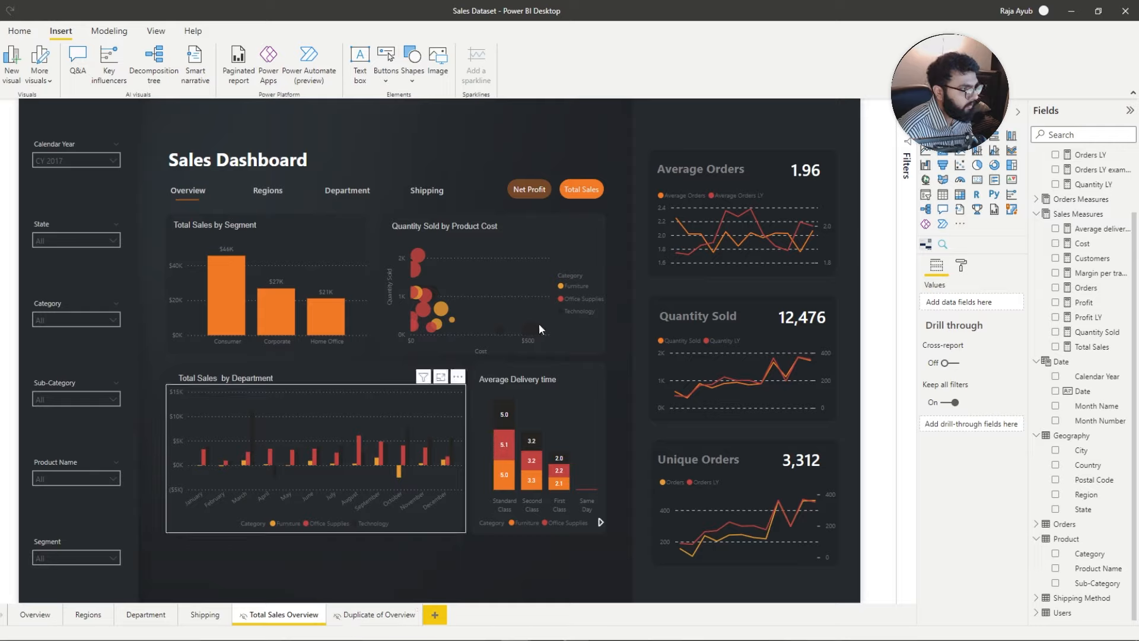
Step: On the Total Sales Overview page, set the fill transparency to 0% for the Net Profit button and 40% for the Total Sales button
{"action": "left_click", "coordinate": [536, 200]}
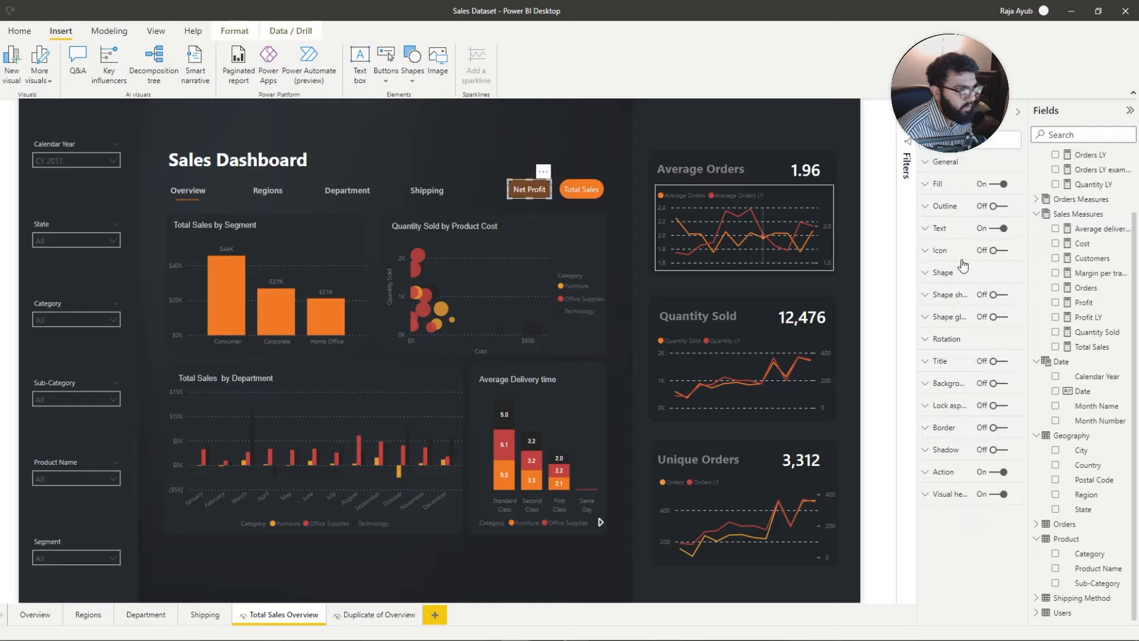
{"action": "left_click", "coordinate": [938, 190]}
{"action": "left_click_drag", "start_coordinate": [988, 286], "coordinate": [964, 286]}
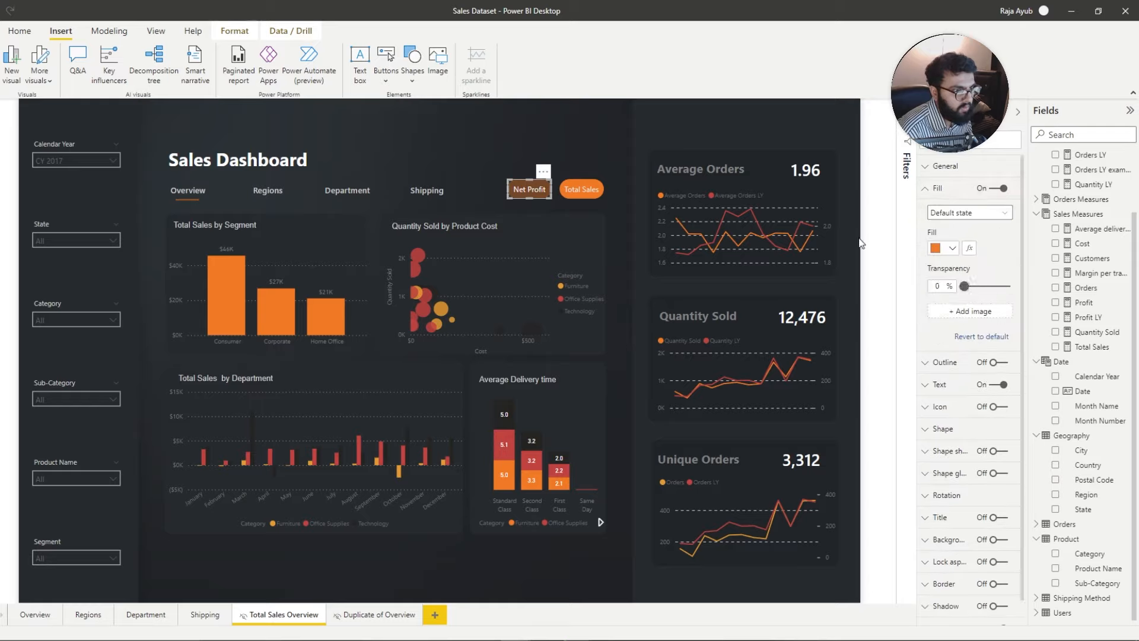
{"action": "left_click", "coordinate": [581, 189]}
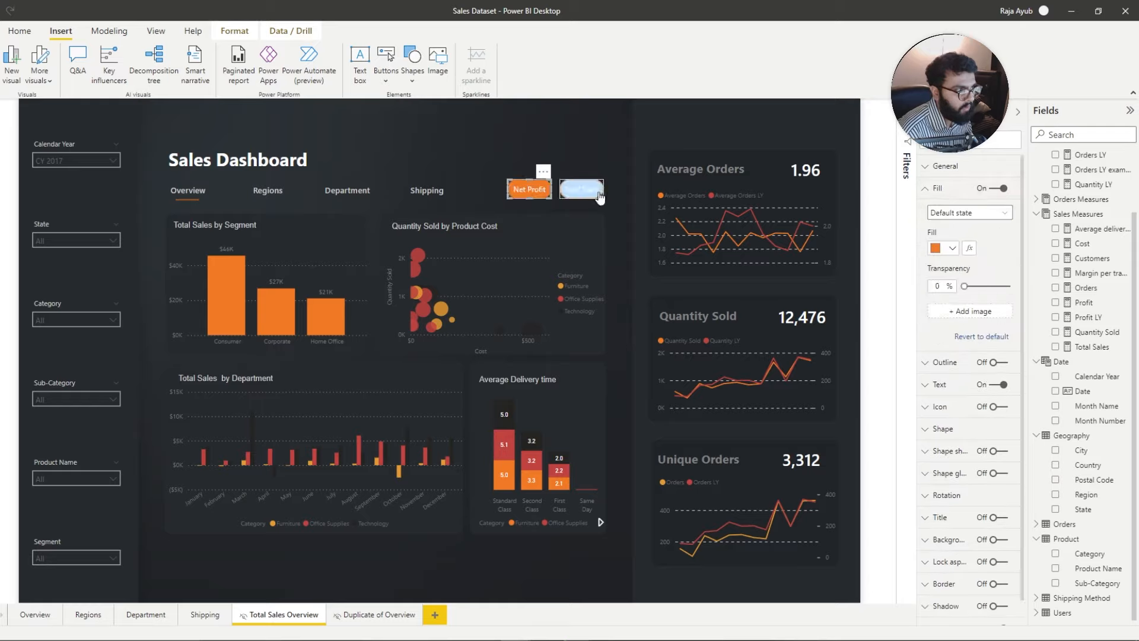
{"action": "left_click", "coordinate": [949, 250]}
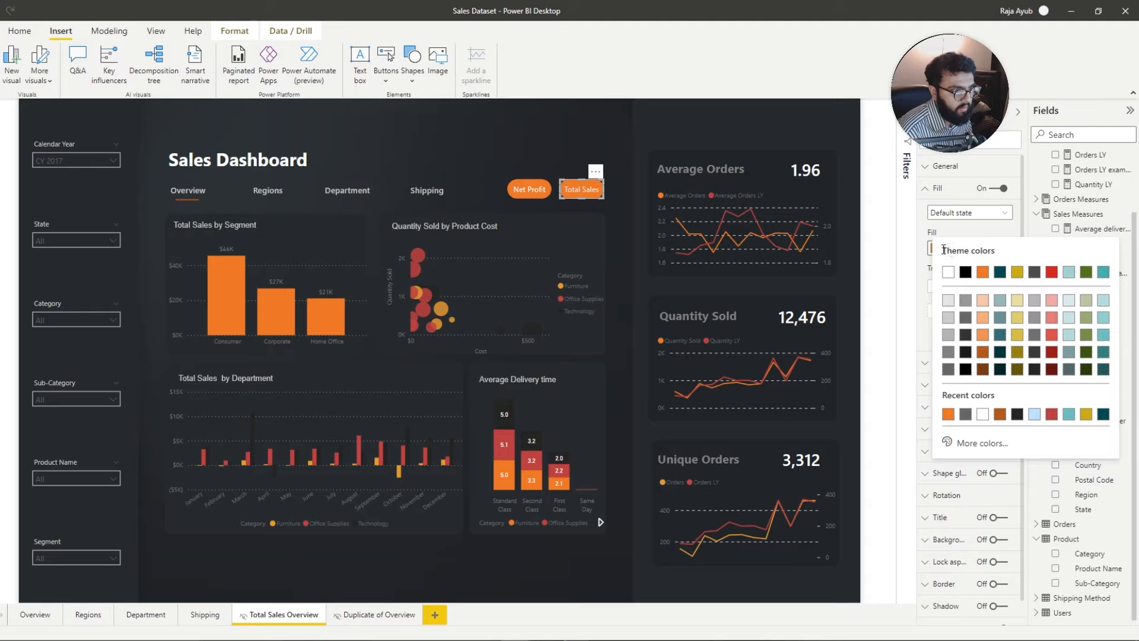
{"action": "left_click", "coordinate": [933, 250]}
{"action": "left_click_drag", "start_coordinate": [981, 287], "coordinate": [980, 286]}
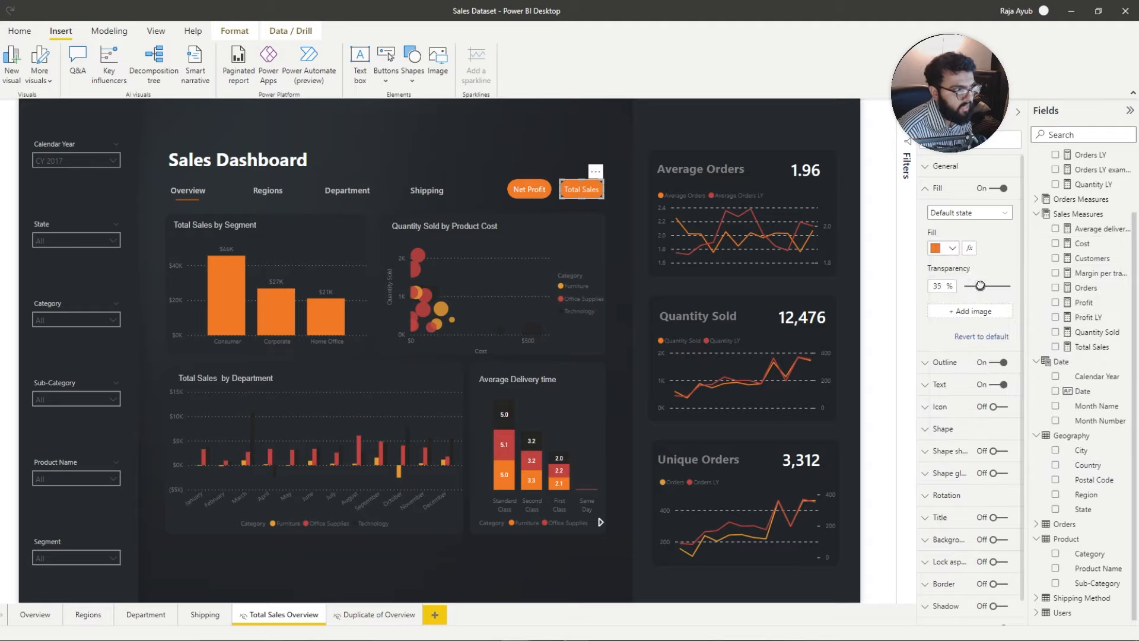
Step: Open the destination choices for the Total Sales button's Page navigation action
{"action": "scroll", "coordinate": [964, 442], "scroll_direction": "down", "scroll_amount": 1}
{"action": "left_click", "coordinate": [927, 597]}
{"action": "scroll", "coordinate": [946, 540], "scroll_direction": "down", "scroll_amount": 6}
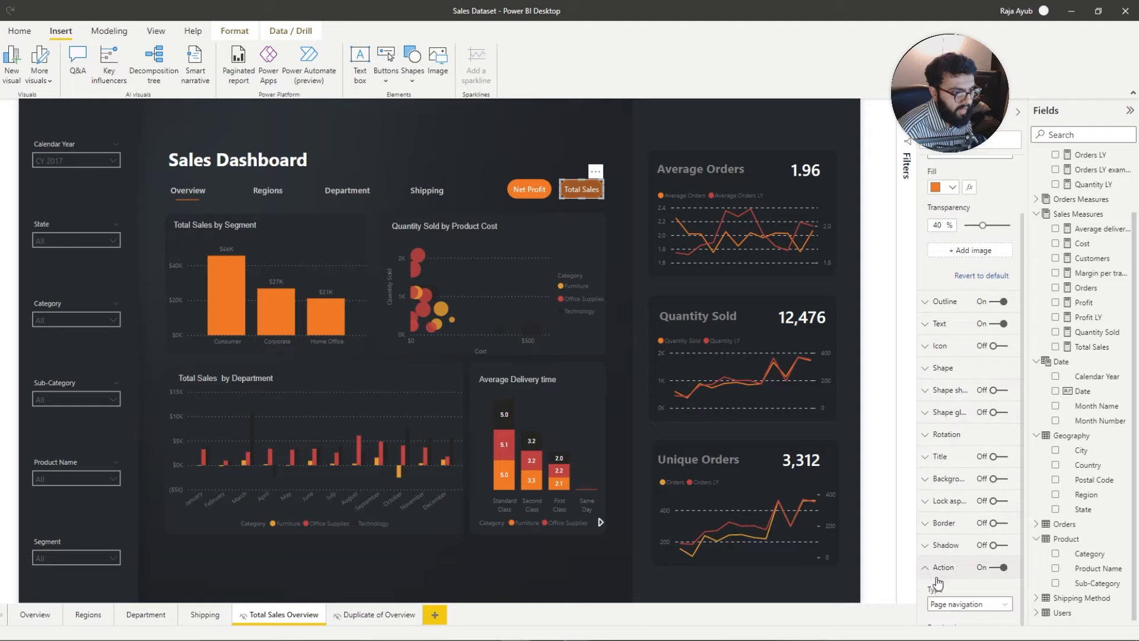
{"action": "left_click", "coordinate": [953, 487]}
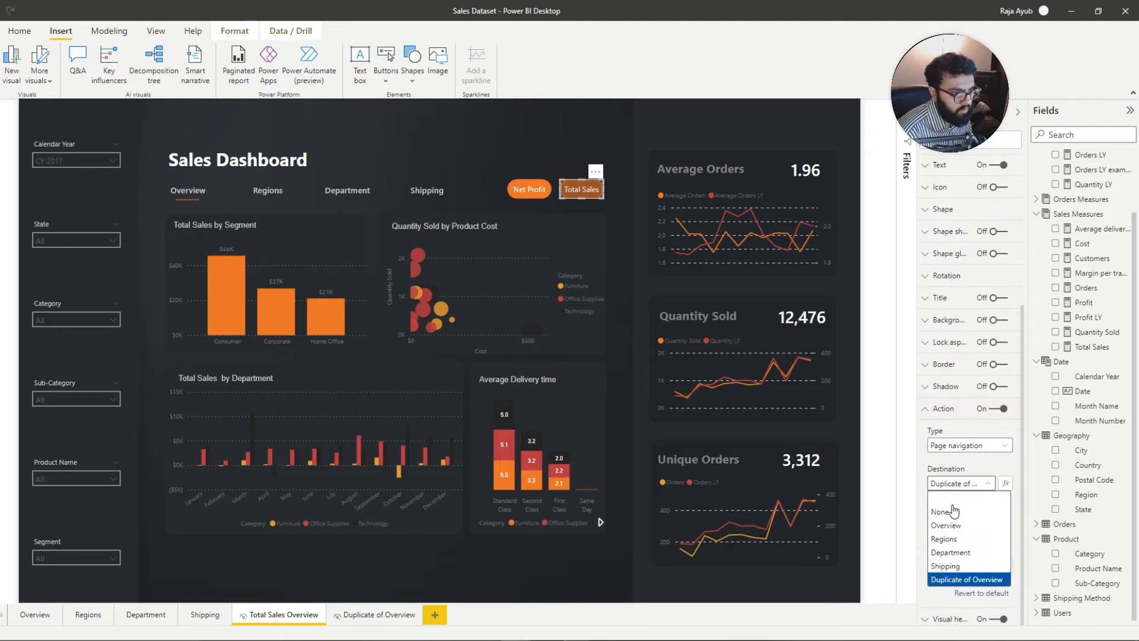